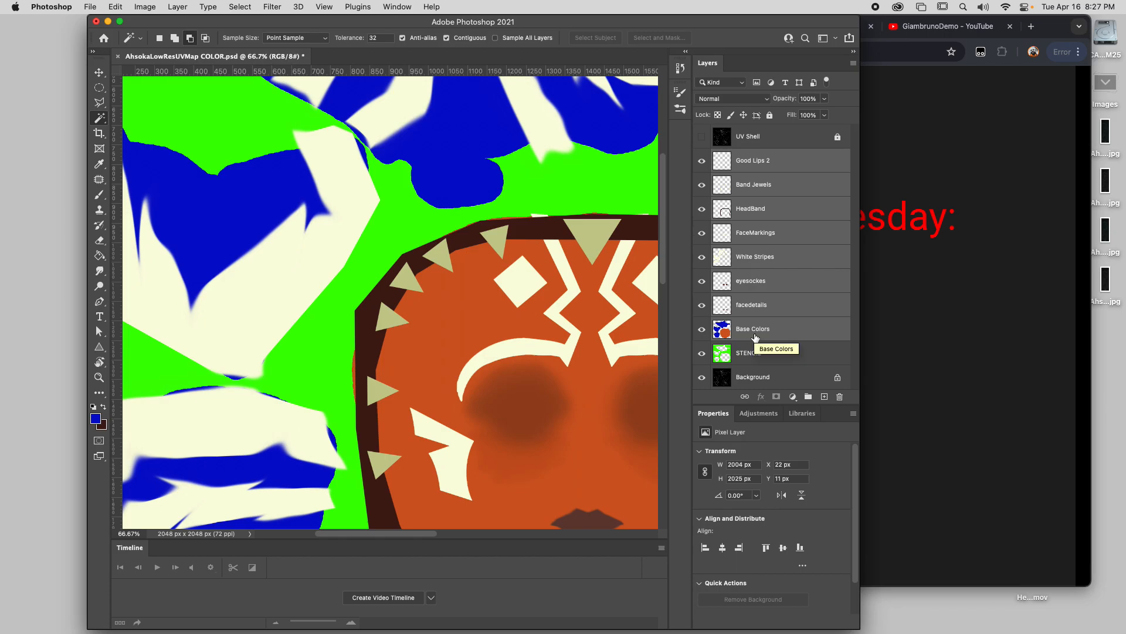
Group the layers from Good Lips 2 down to Base Colors into one group named COLORS.
left_click(747, 162)
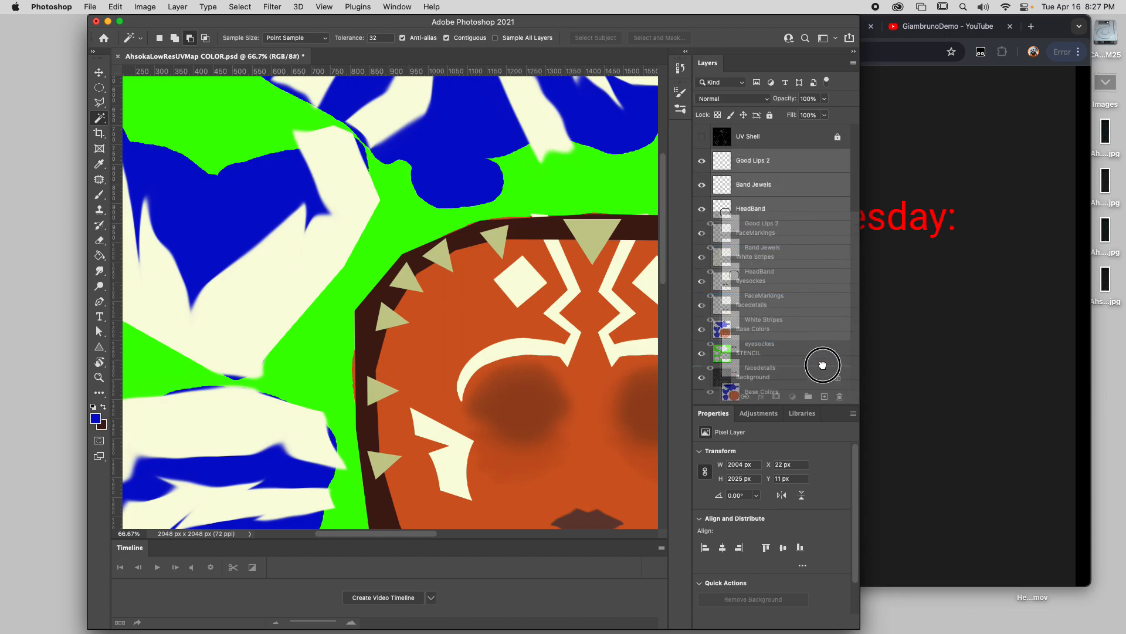
left_click(808, 396)
double_click(746, 155)
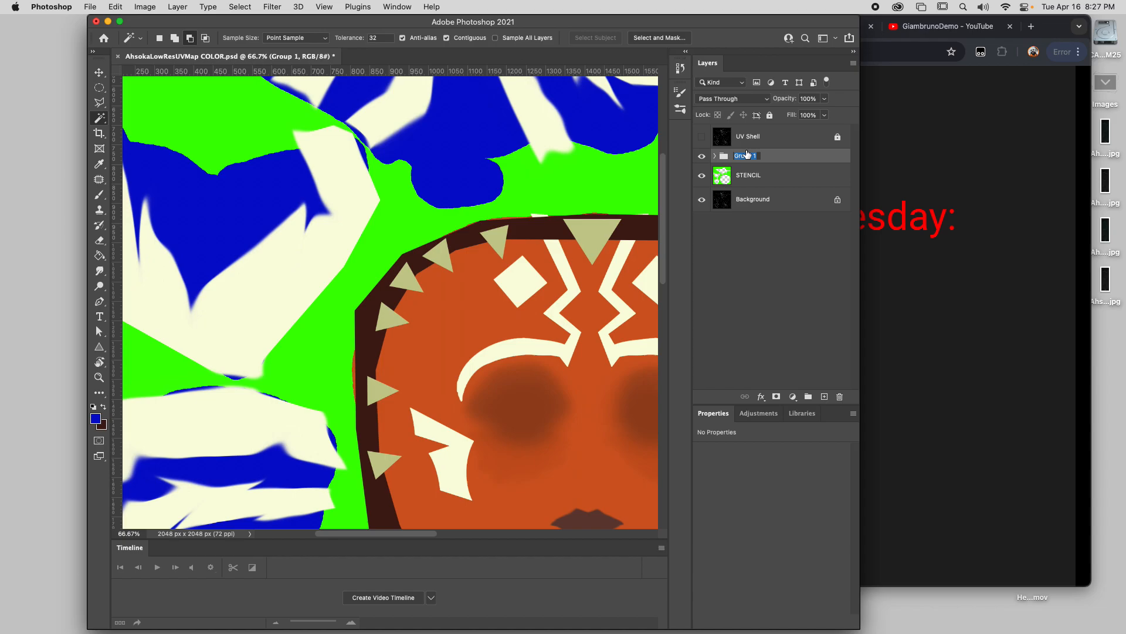
type("GCOLORS")
key("Return")
Duplicate the COLORS group within the same document under the name BUMP.
right_click(740, 158)
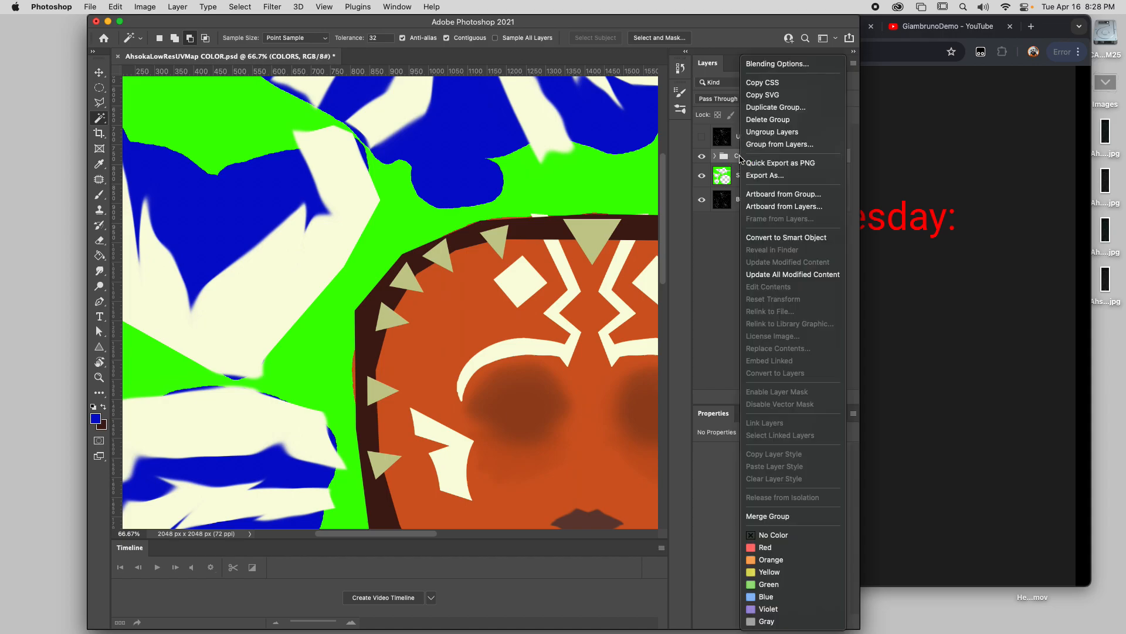
left_click(752, 112)
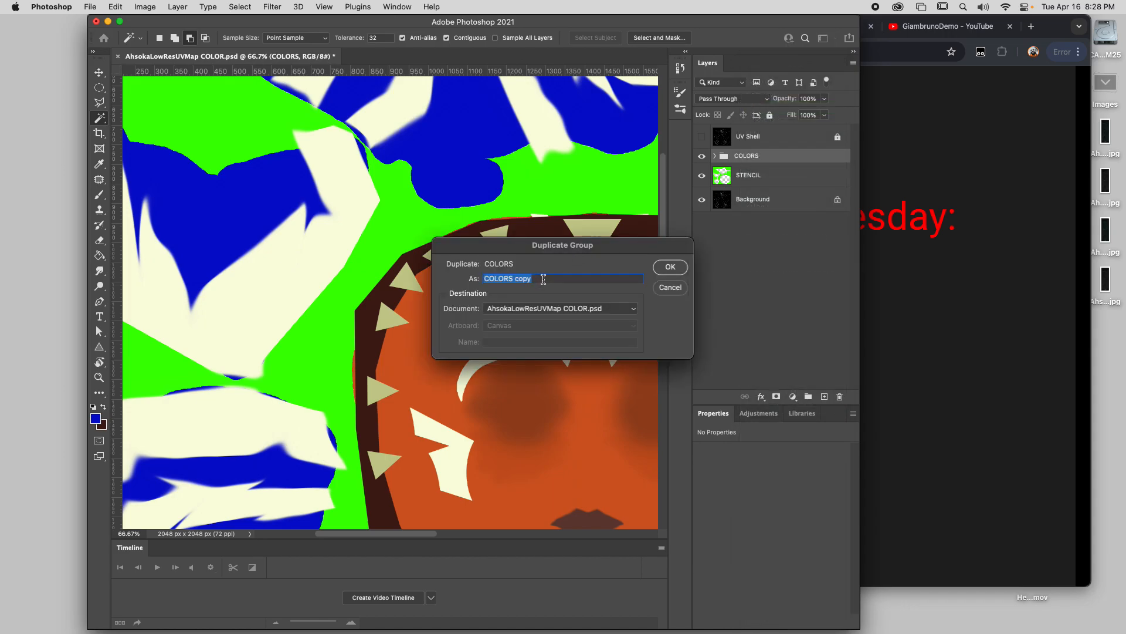
type("BUMP")
left_click(670, 268)
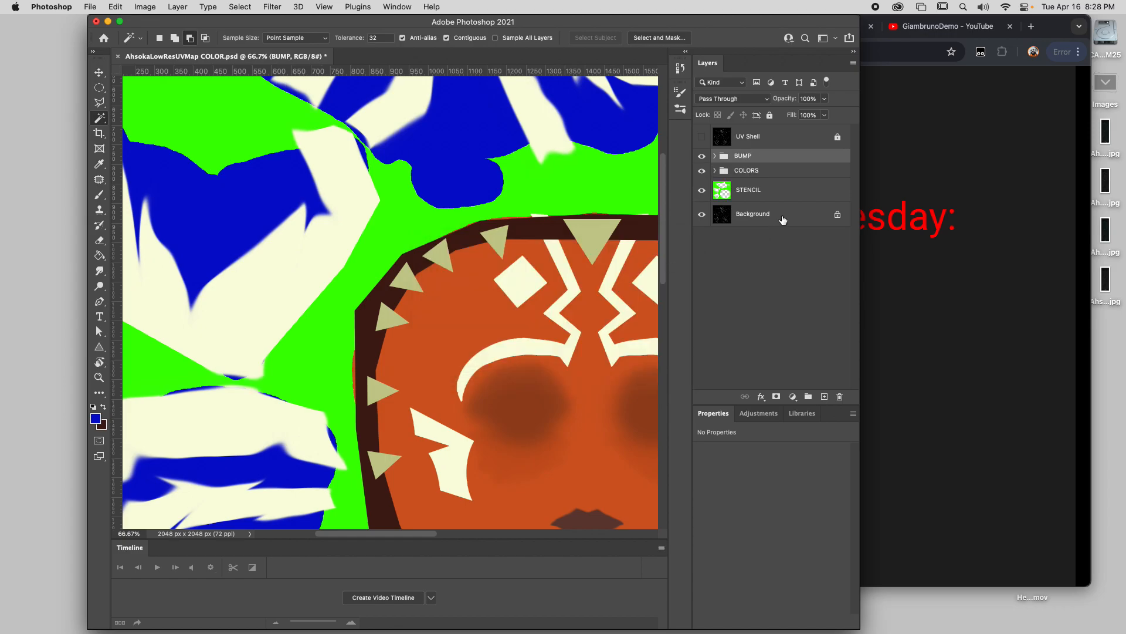
Duplicate the BUMP group within the same document under the name SPEC.
right_click(741, 159)
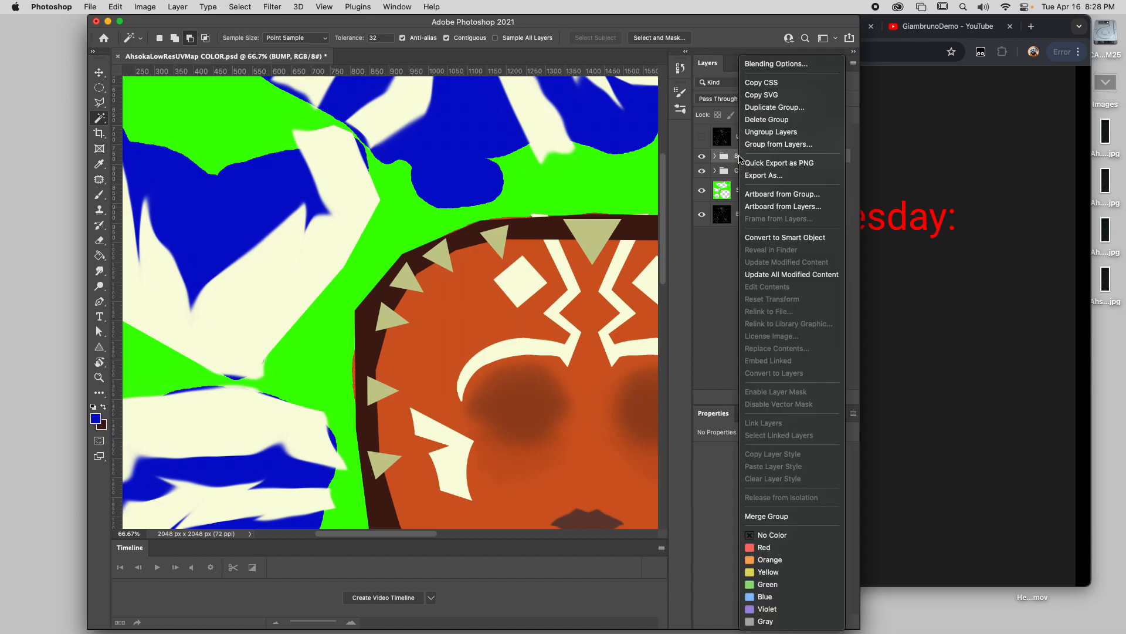
left_click(763, 108)
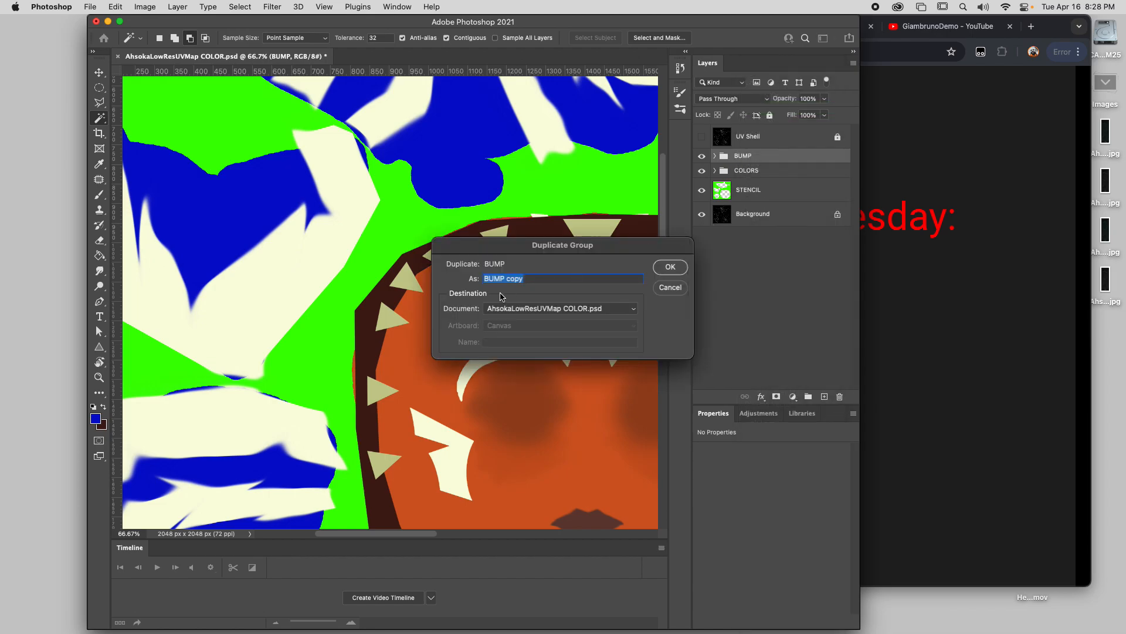
type("SPEC")
left_click(672, 271)
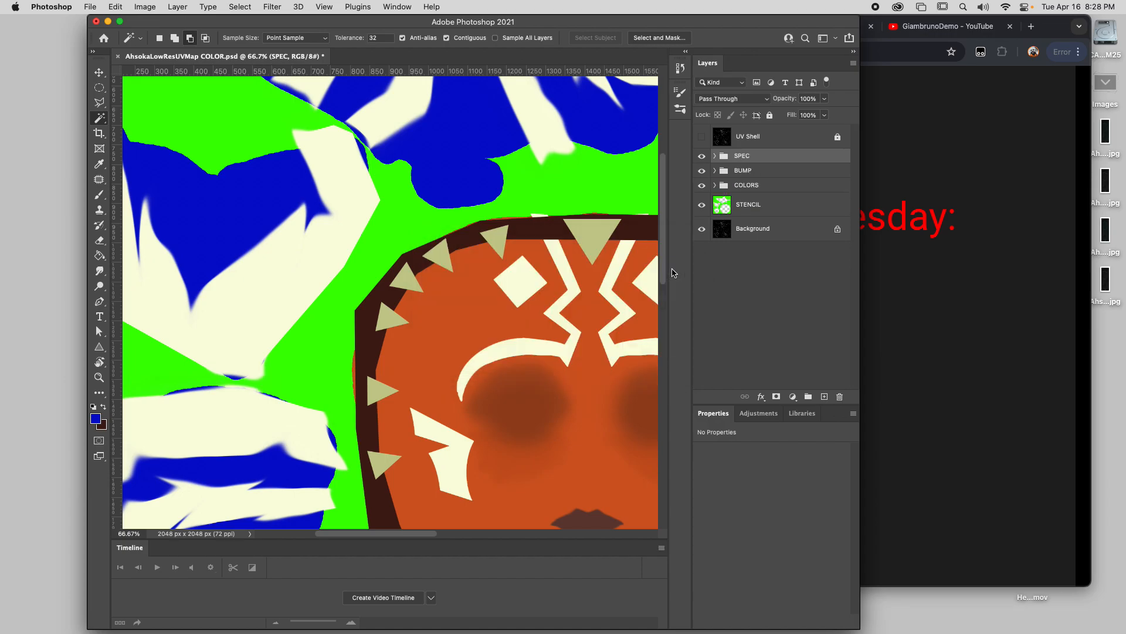
Rename the COLORS group as COLOR.
right_click(750, 185)
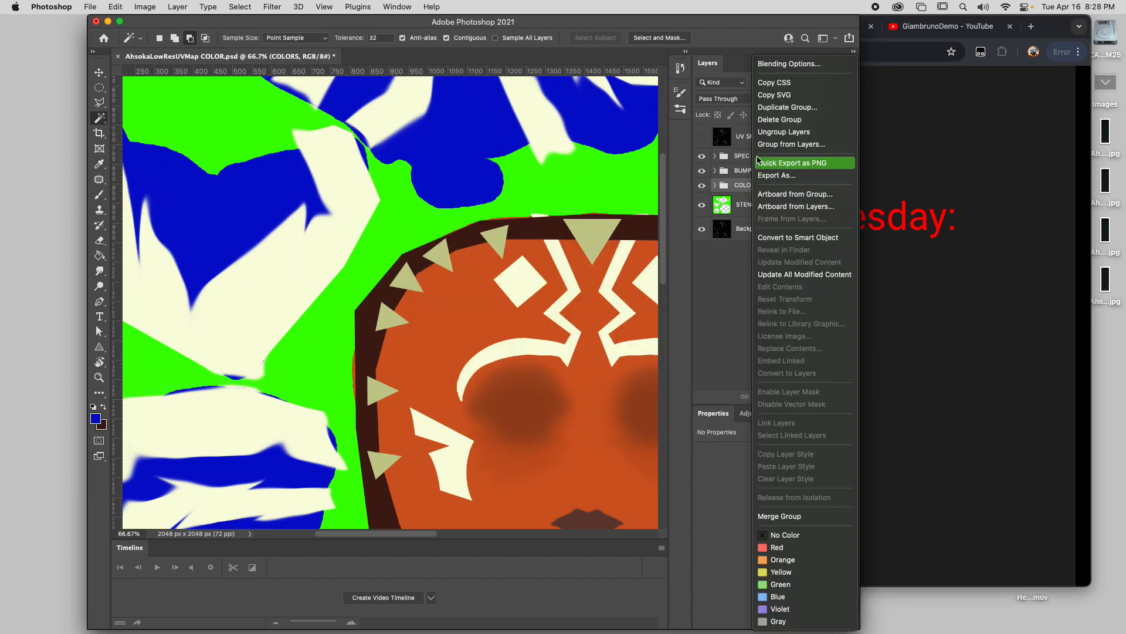
left_click(741, 182)
double_click(752, 186)
left_click(762, 186)
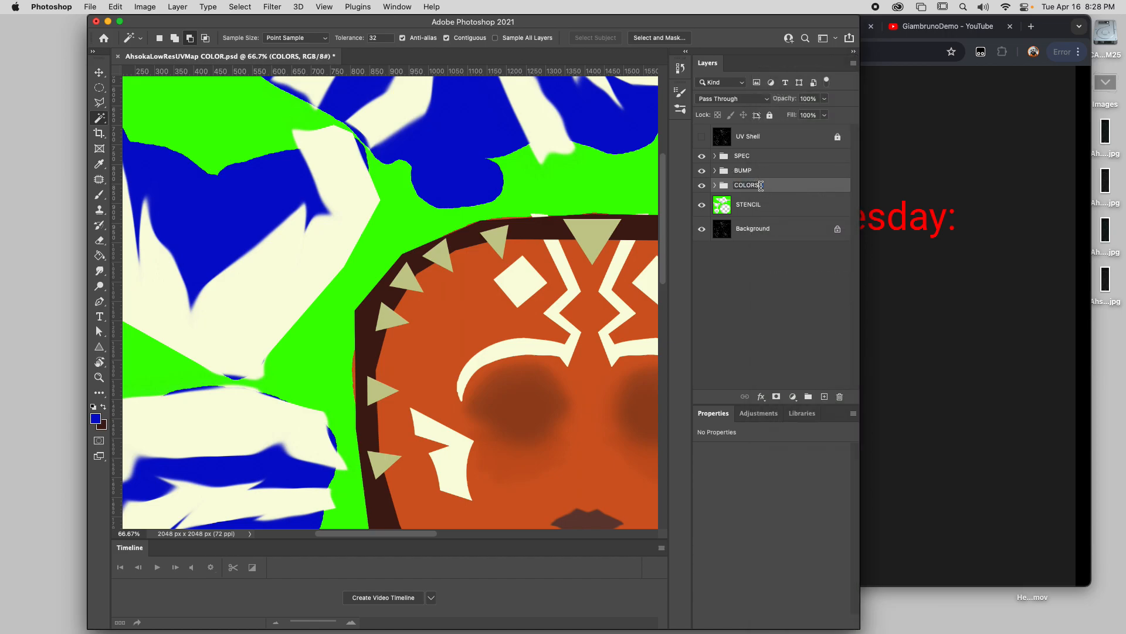
key("BackSpace")
key("Return")
Hide the COLOR and BUMP groups and expand the SPEC group to list its layers.
left_click(702, 187)
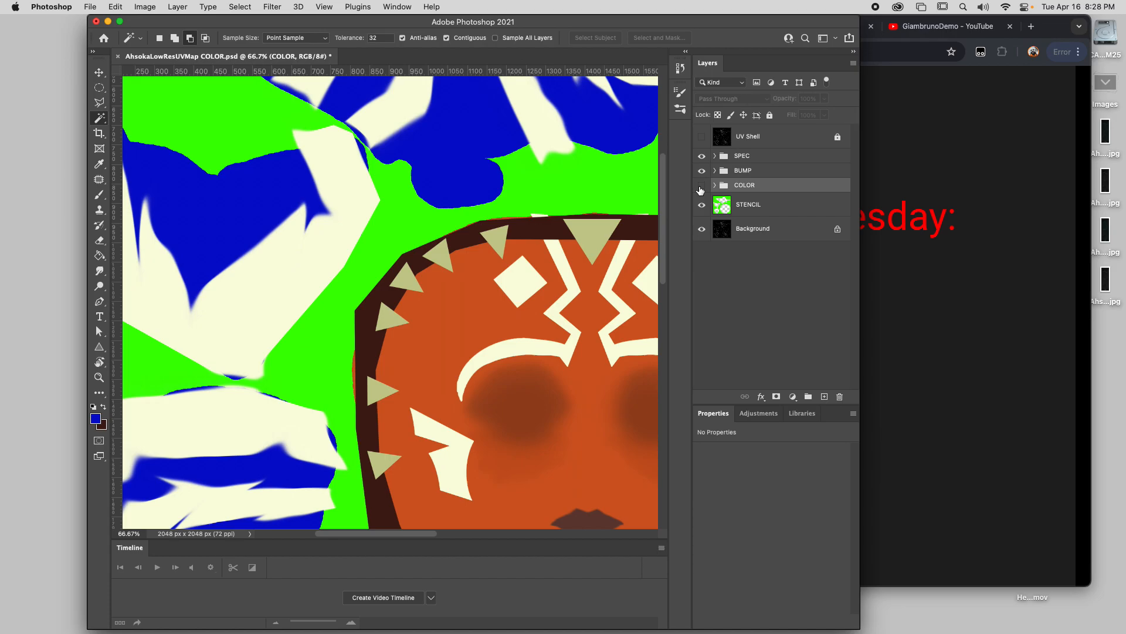
key("super+minus")
key("super+minus")
key("super+minus")
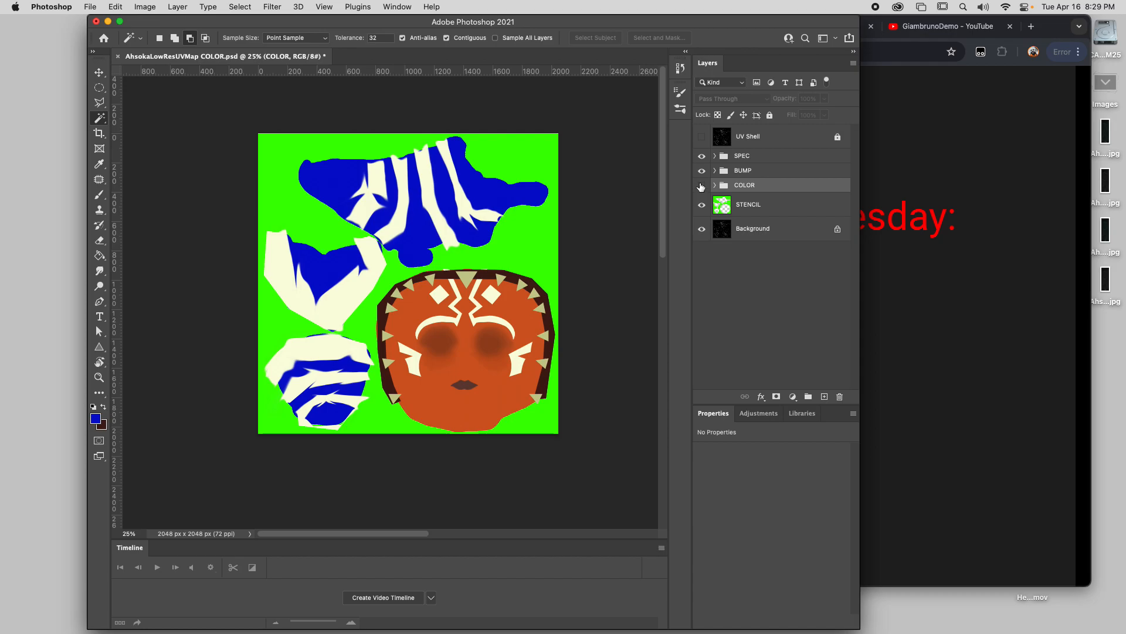
left_click(701, 171)
left_click(715, 156)
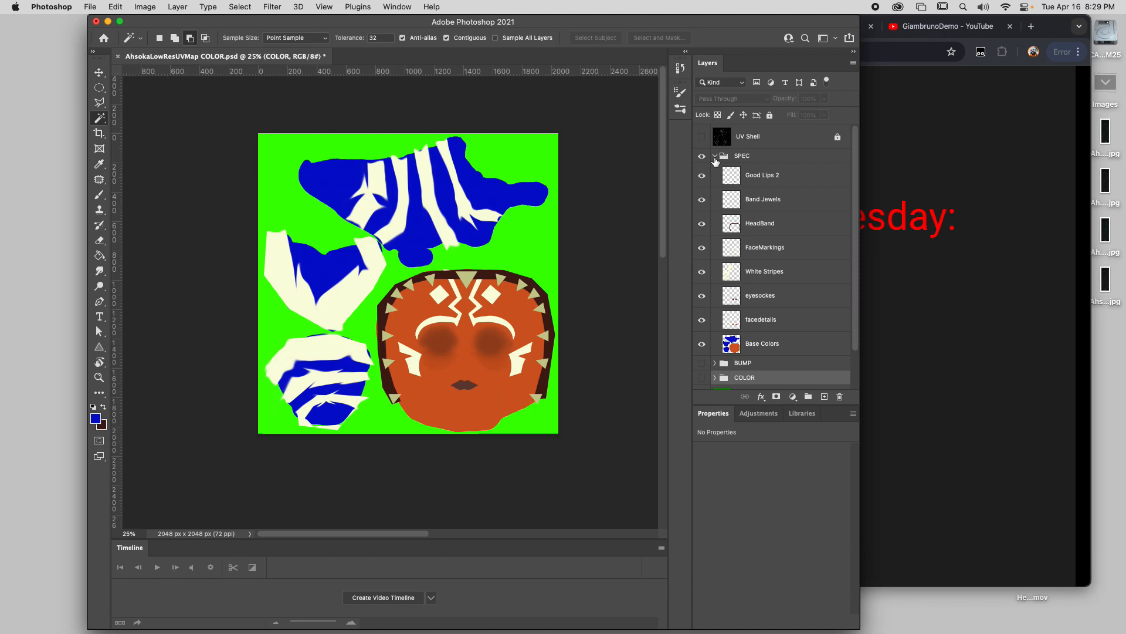
Try a Black & White adjustment above Good Lips 2 with Reds -30, Yellows 96 and Greens -38, and remove it again.
left_click(755, 174)
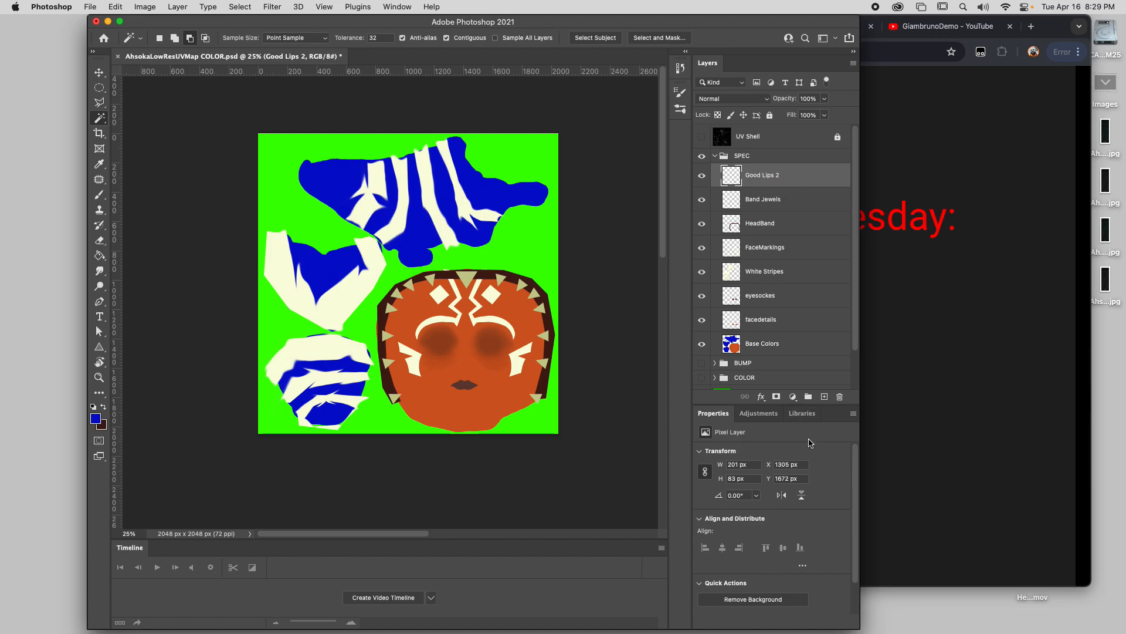
left_click(793, 396)
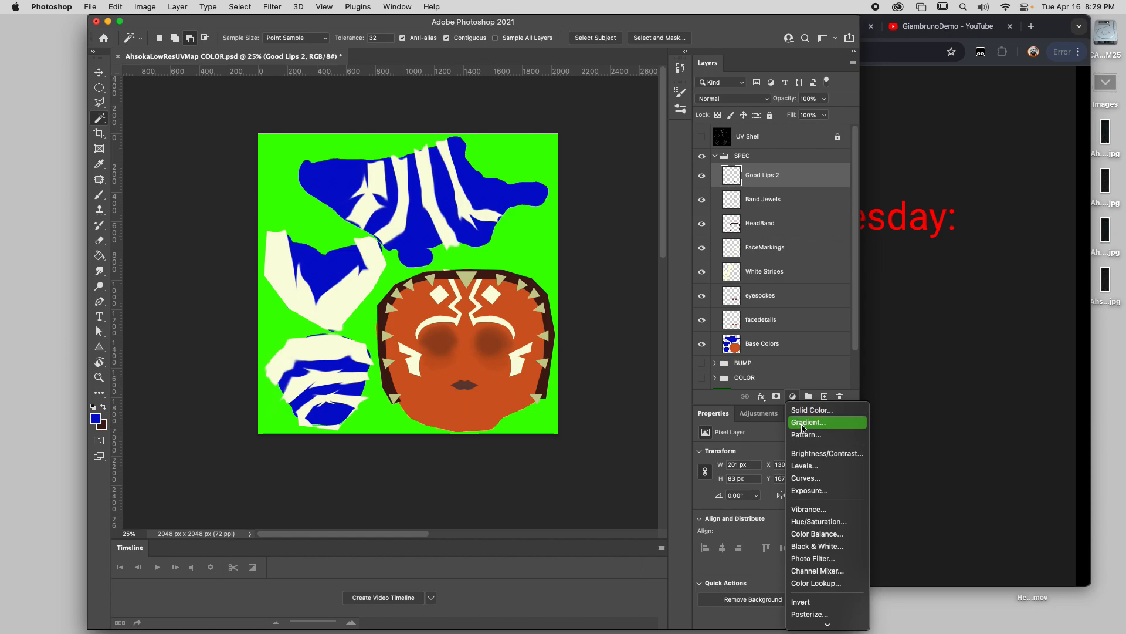
left_click(806, 545)
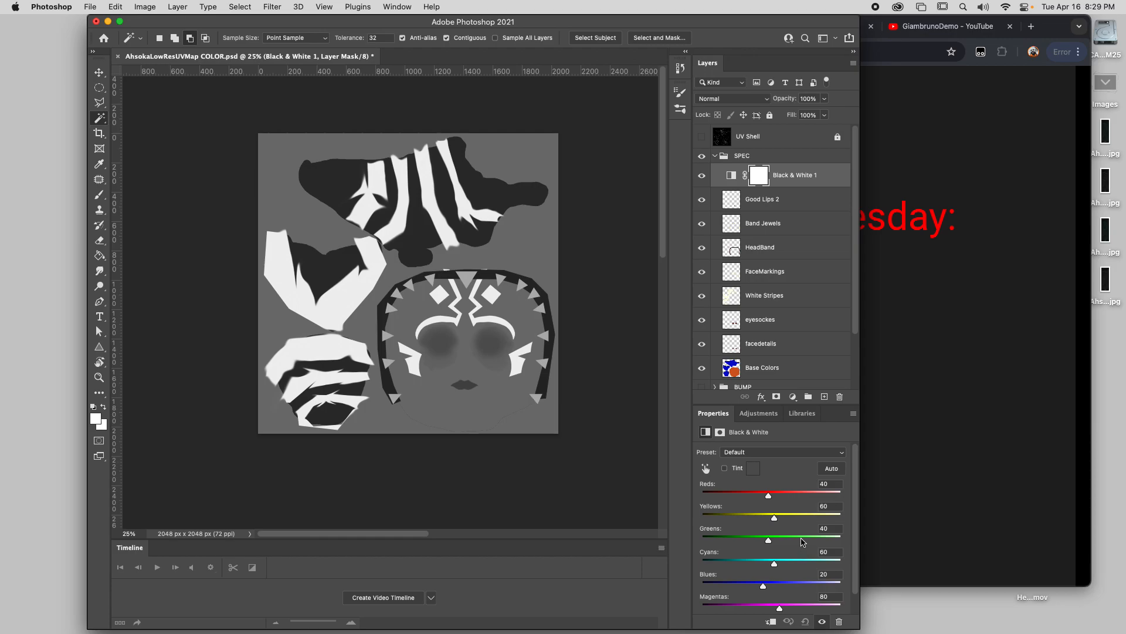
left_click_drag(768, 496, 747, 541)
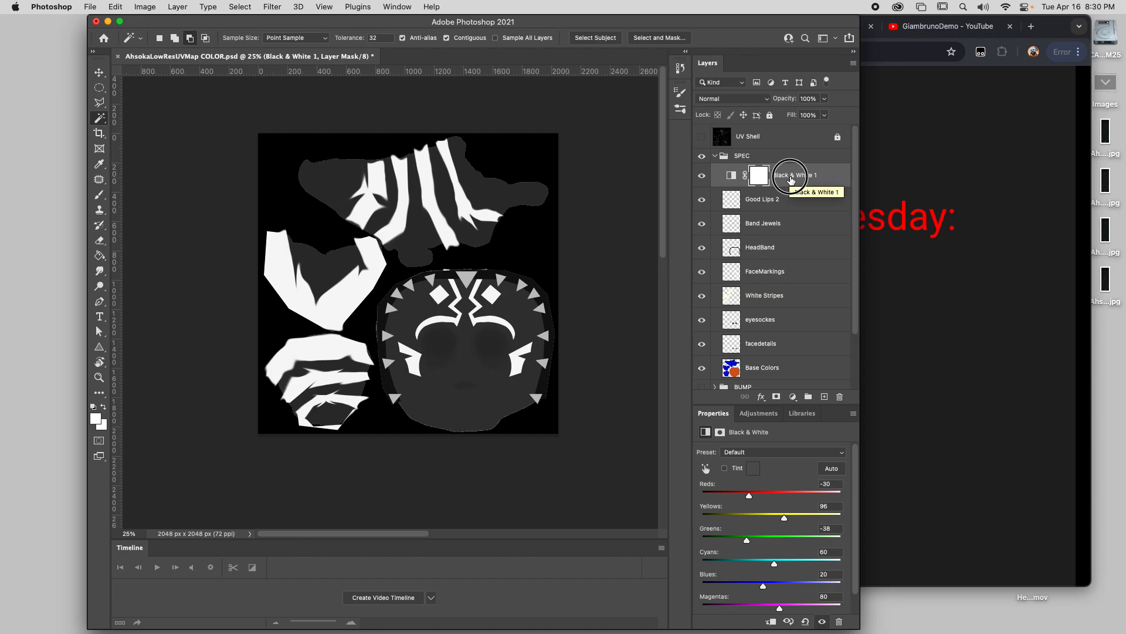
key("Delete")
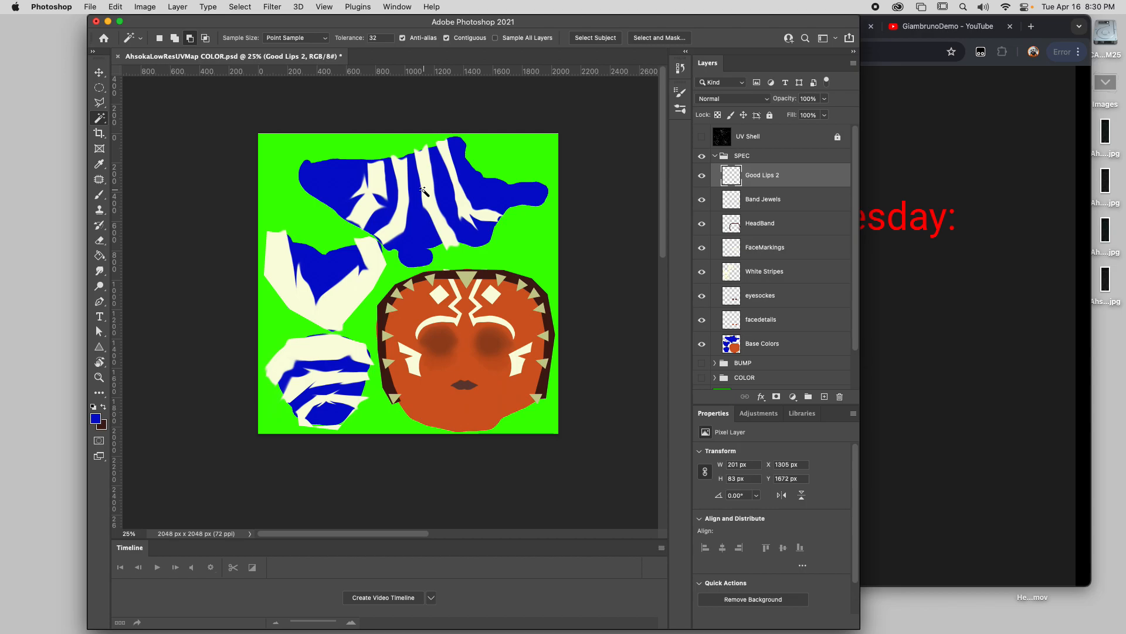
Add a Black & White adjustment layer with default values above Good Lips 2 in the SPEC group.
left_click(793, 397)
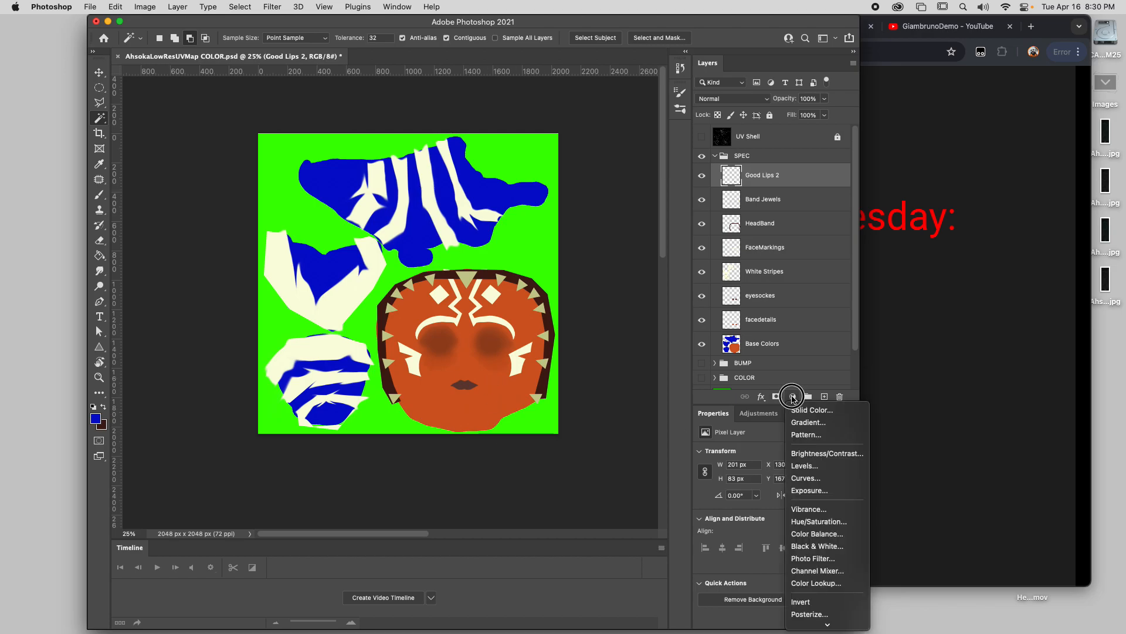
left_click(816, 546)
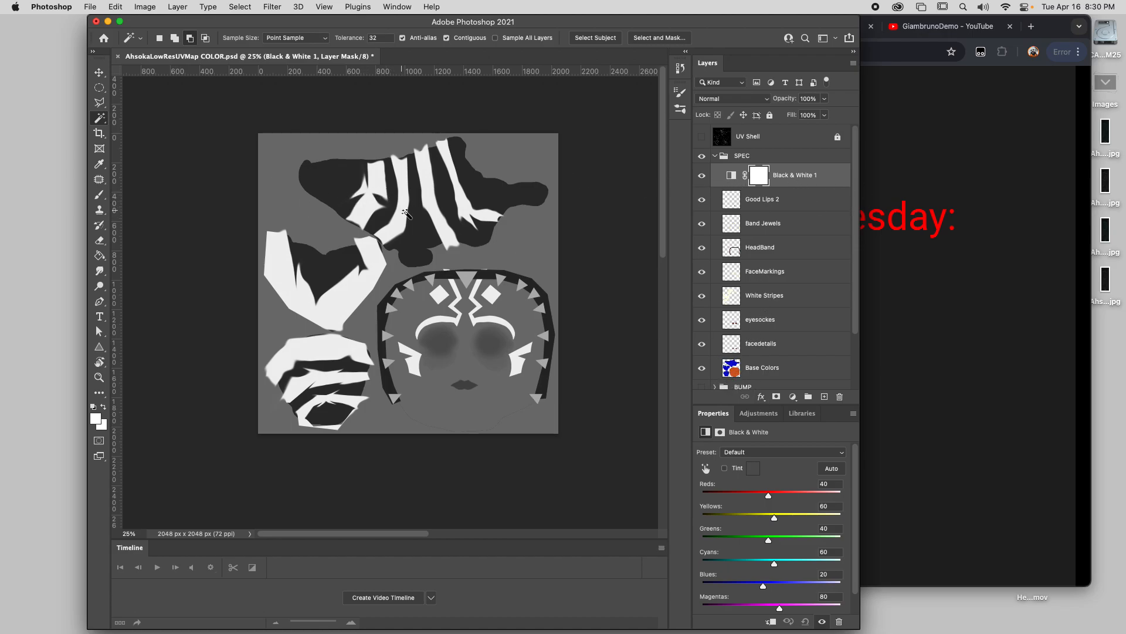
Lasso the three striped pieces around the face and delete that area from SPEC's Base Colors and White Stripes layers.
left_click(766, 370)
left_click(99, 103)
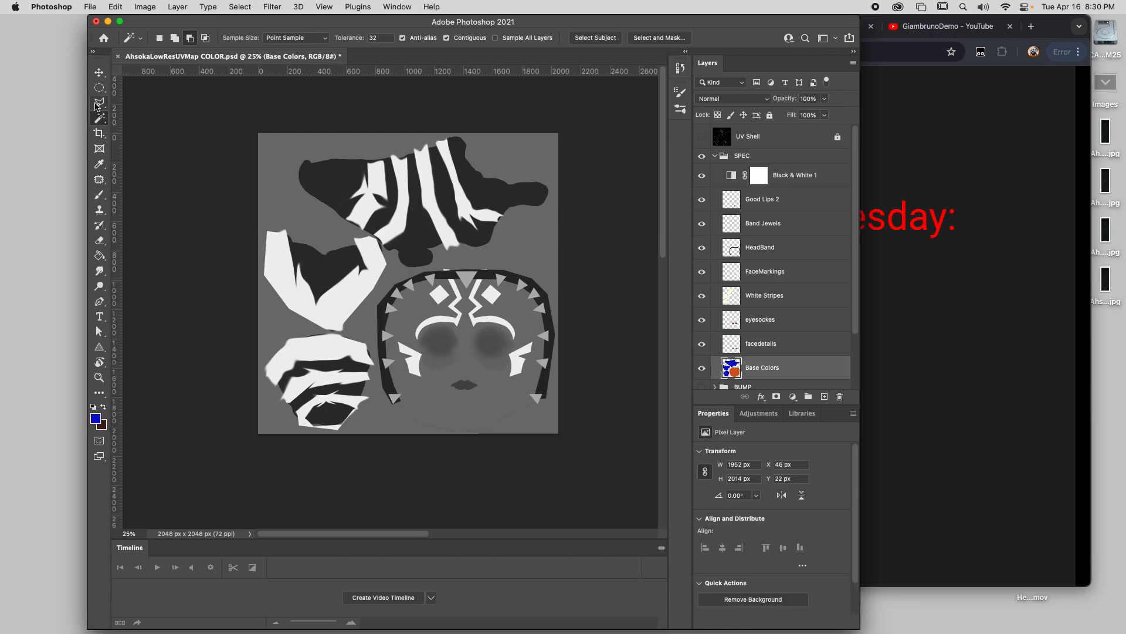
left_click(99, 104)
left_click(136, 101)
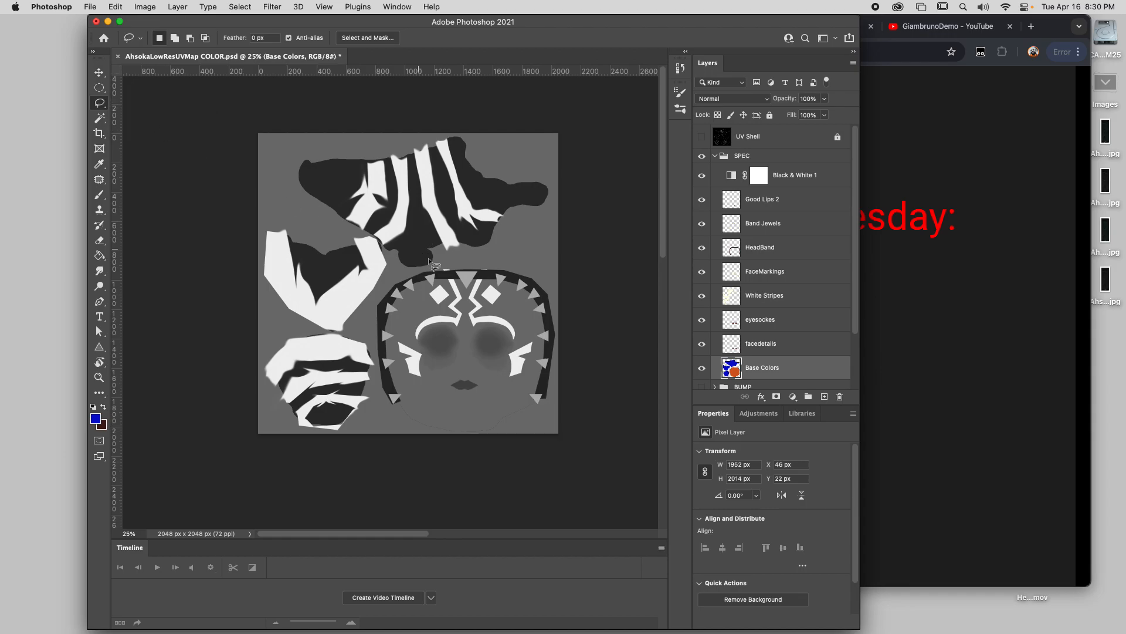
left_click(410, 272)
mouse_move(451, 268)
left_mouse_down()
mouse_move(531, 236)
mouse_move(544, 202)
mouse_move(534, 172)
mouse_move(397, 138)
left_mouse_up()
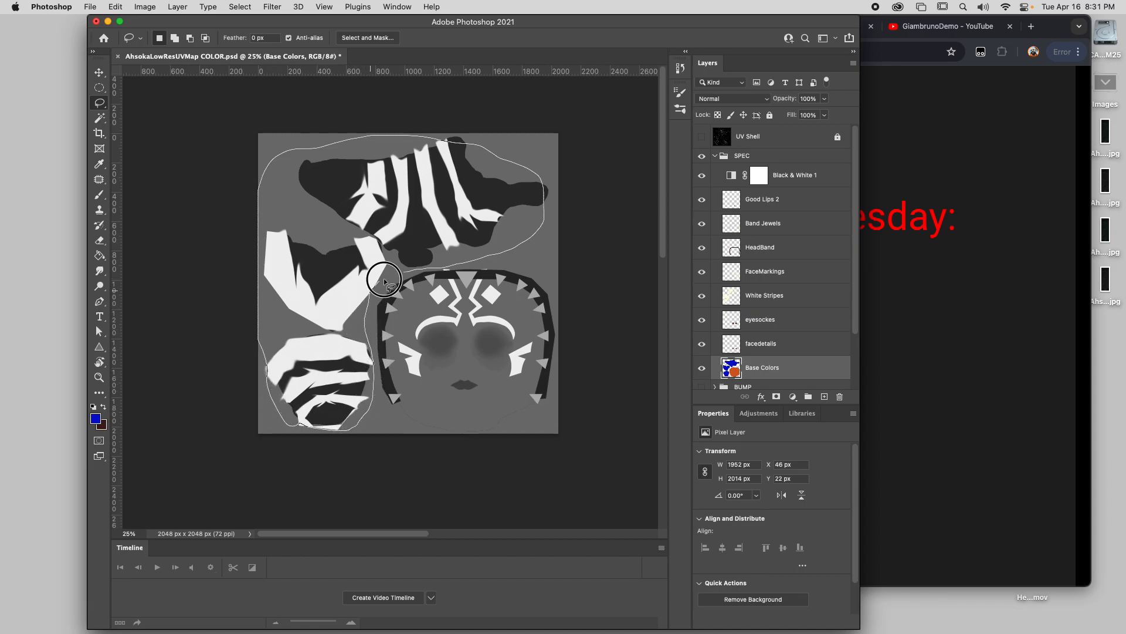
left_click_drag(412, 270, 412, 270)
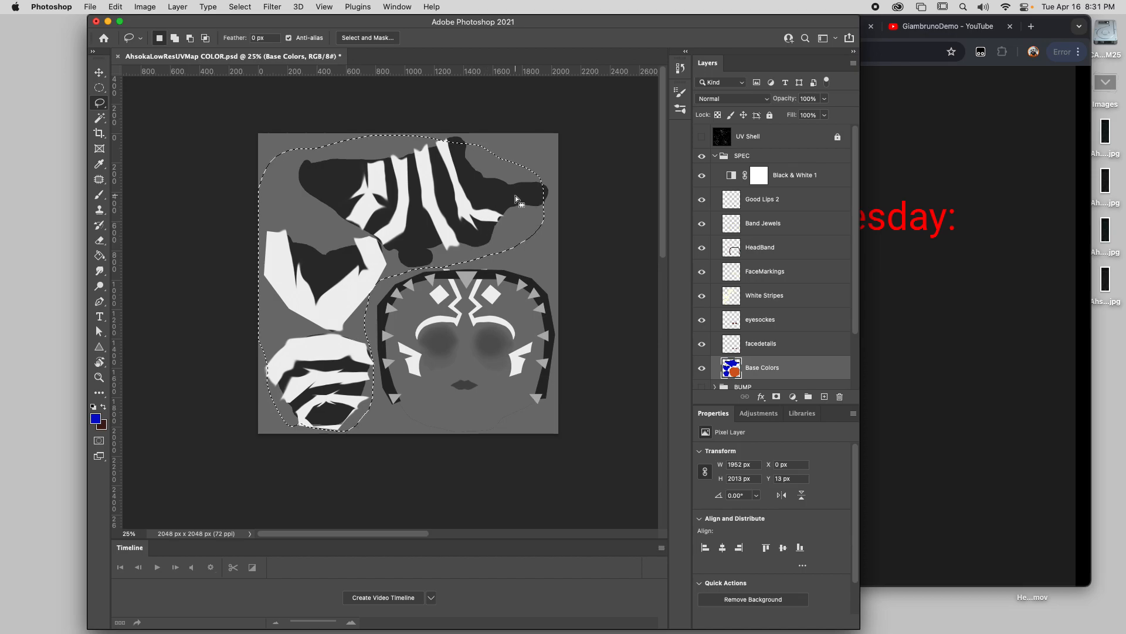
key("Delete")
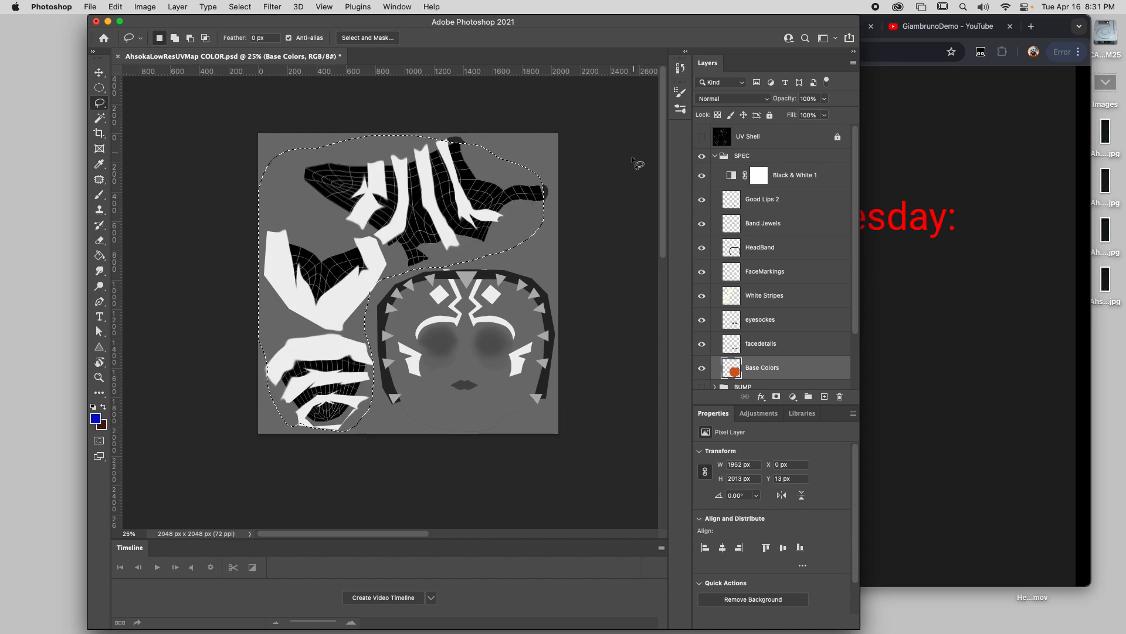
left_click(757, 297)
key("Delete")
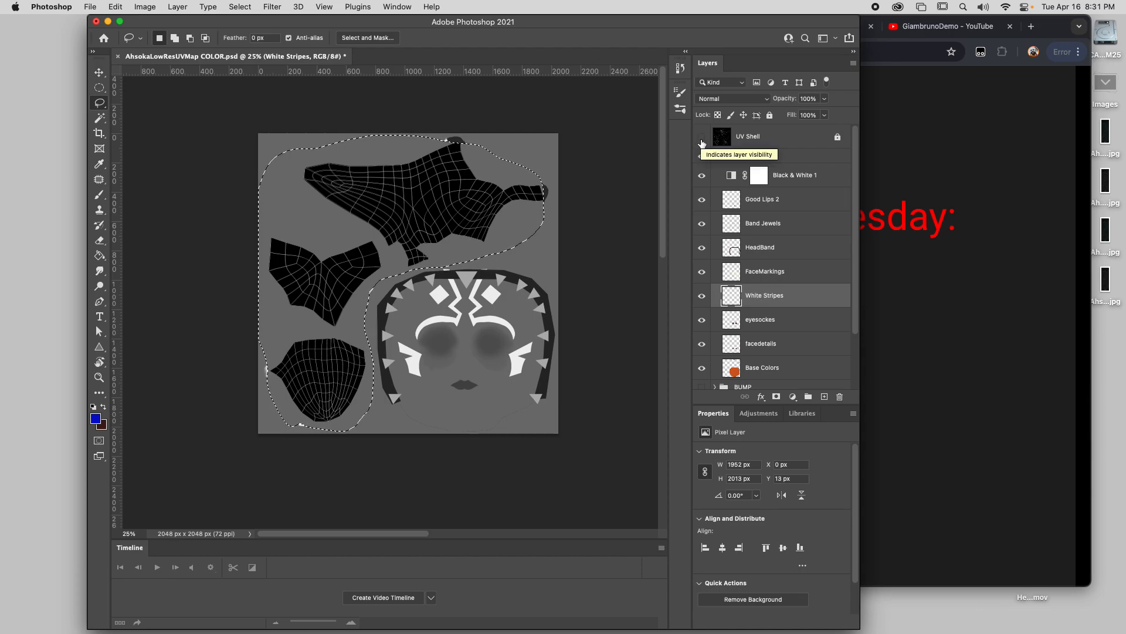
Show the UV Shell wireframe layer and clear the lasso selection.
left_click(702, 139)
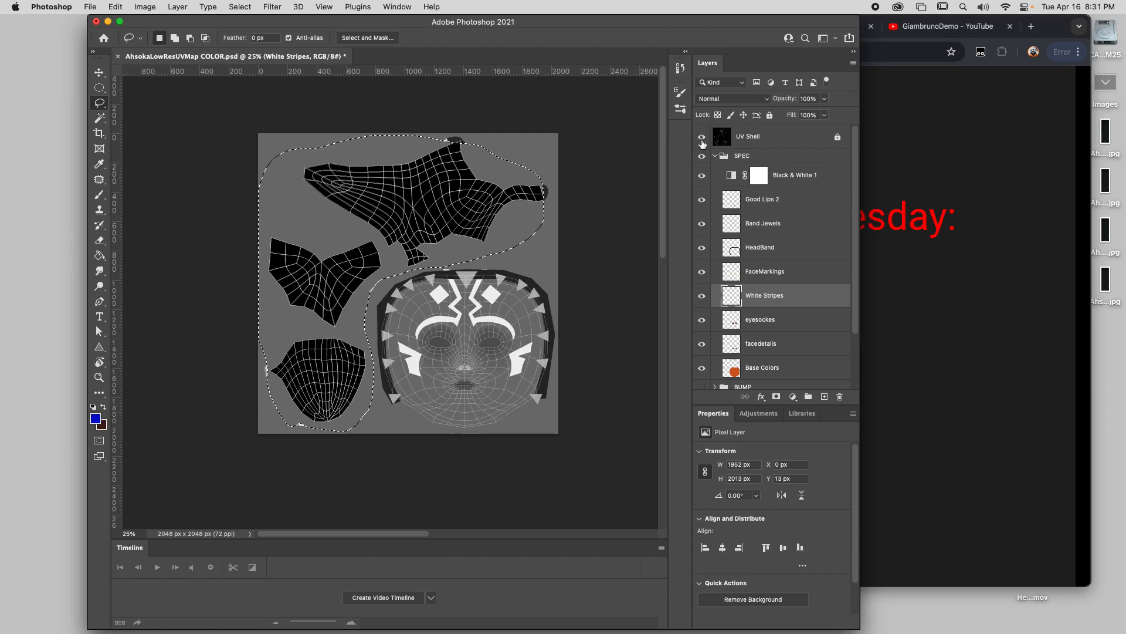
left_click(761, 251)
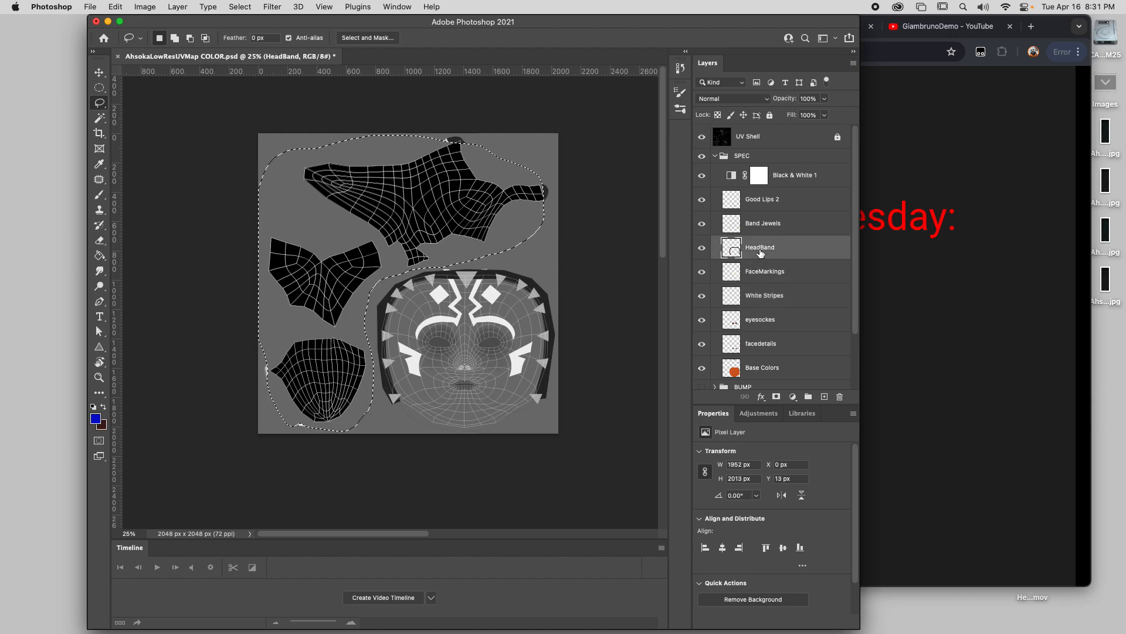
key("super+d")
Merge the Band Jewels and HeadBand layers of the SPEC group into one layer.
left_click(757, 229)
left_click(702, 226)
left_click(701, 226)
left_click(701, 248)
left_click(701, 248)
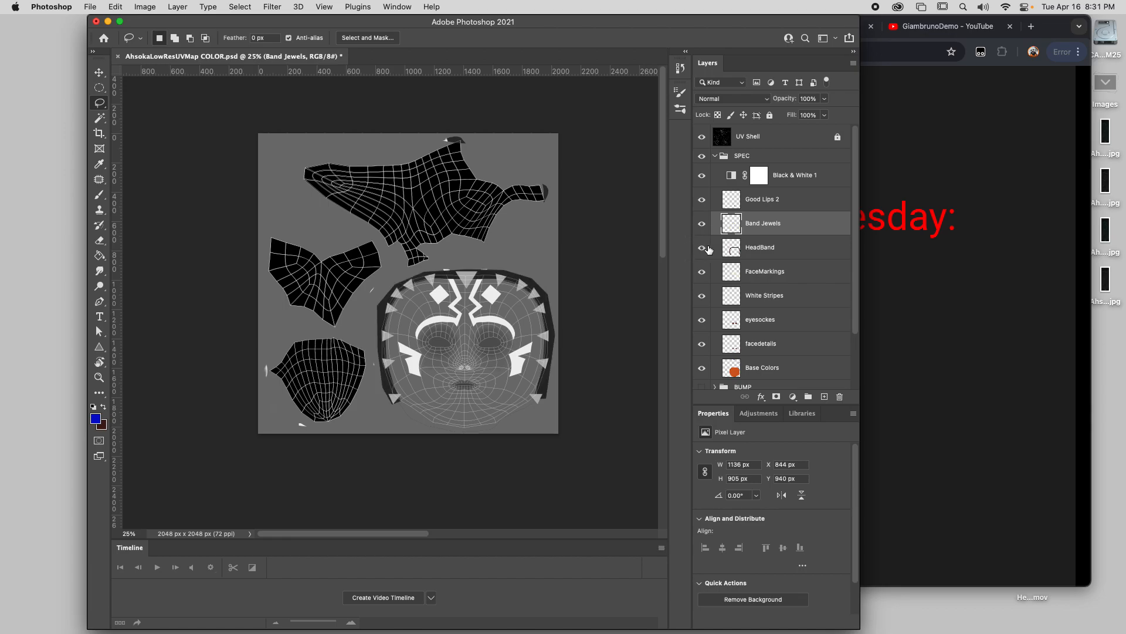
left_click(761, 251, "shift")
right_click(762, 252)
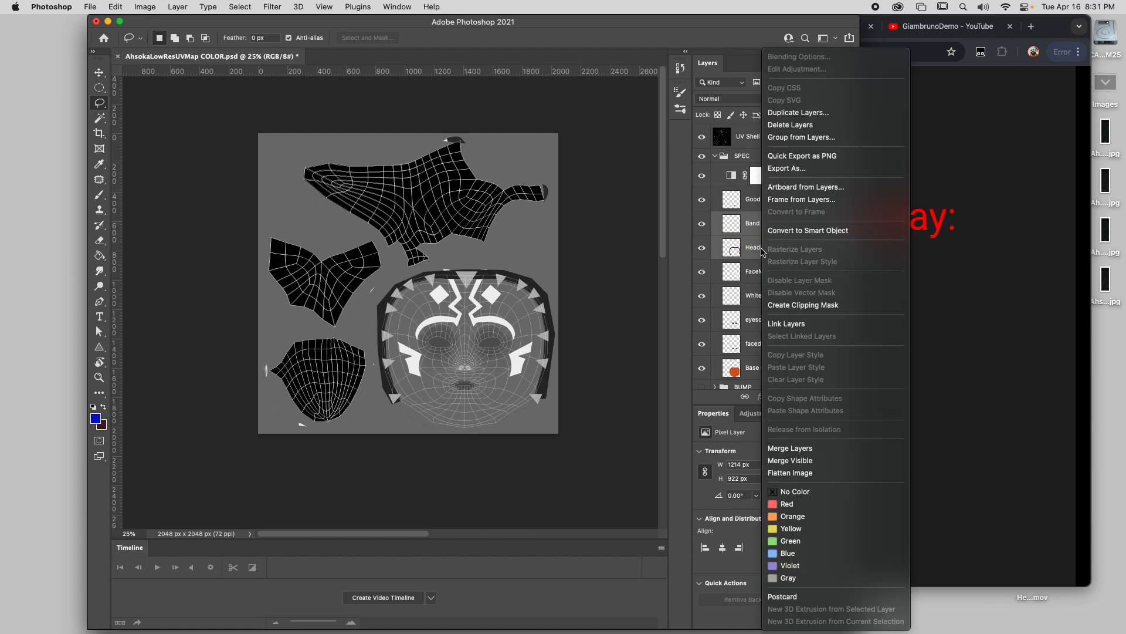
left_click(817, 453)
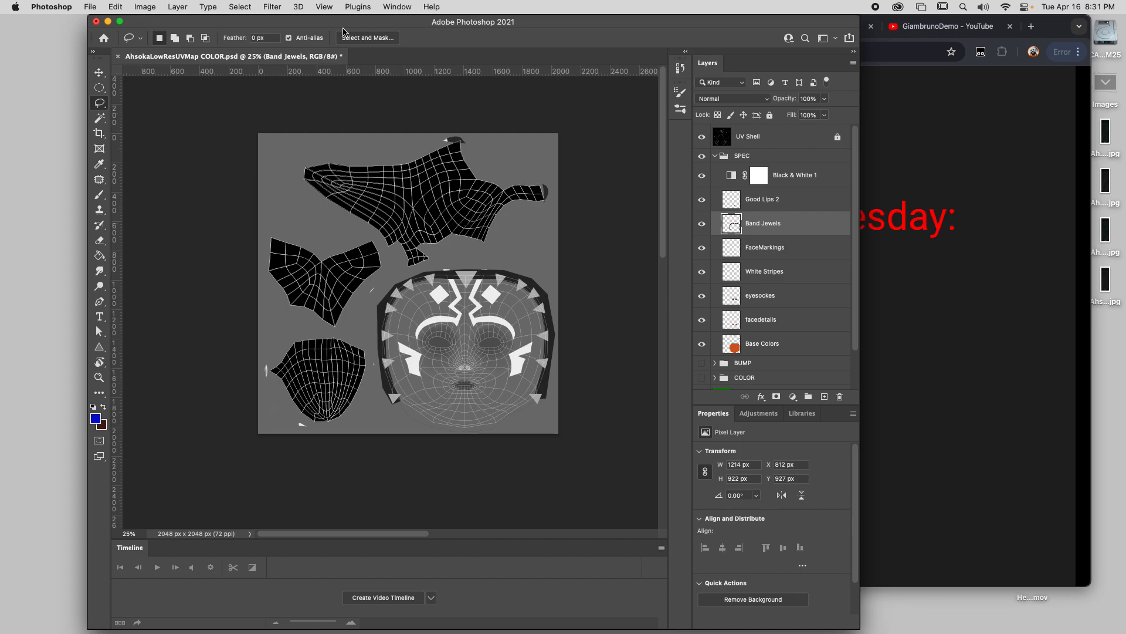
Activate the Magic Wand and isolate the merged headband layer by hiding SPEC's other pixel layers and STENCIL, leaving Black & White 1 visible.
left_click(101, 121)
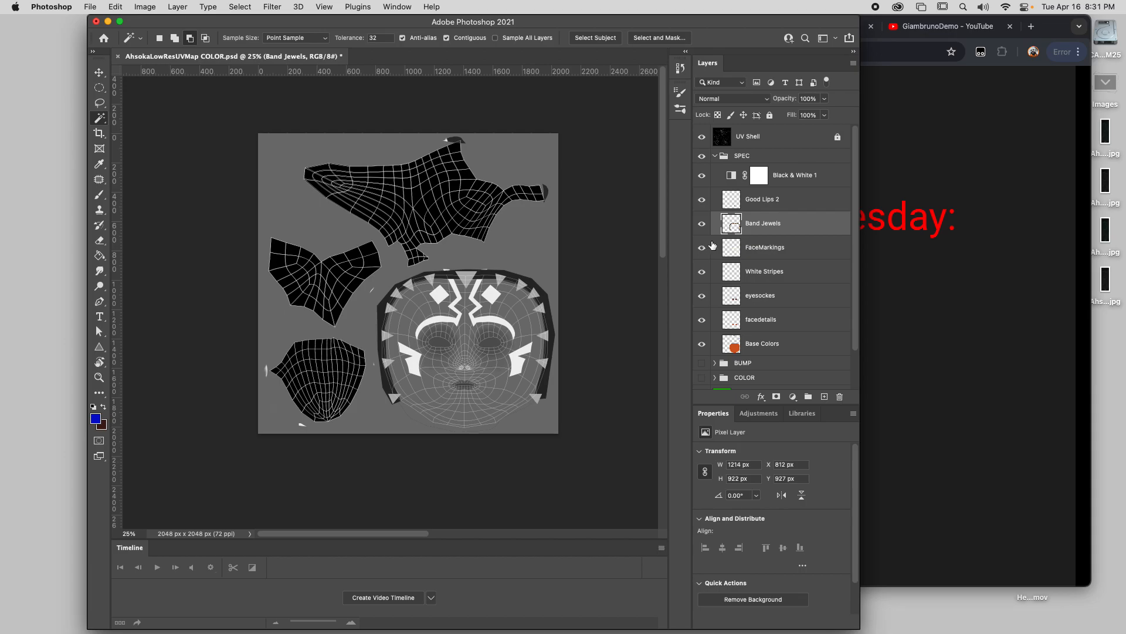
left_click_drag(701, 247, 702, 352)
left_click_drag(701, 199, 702, 175)
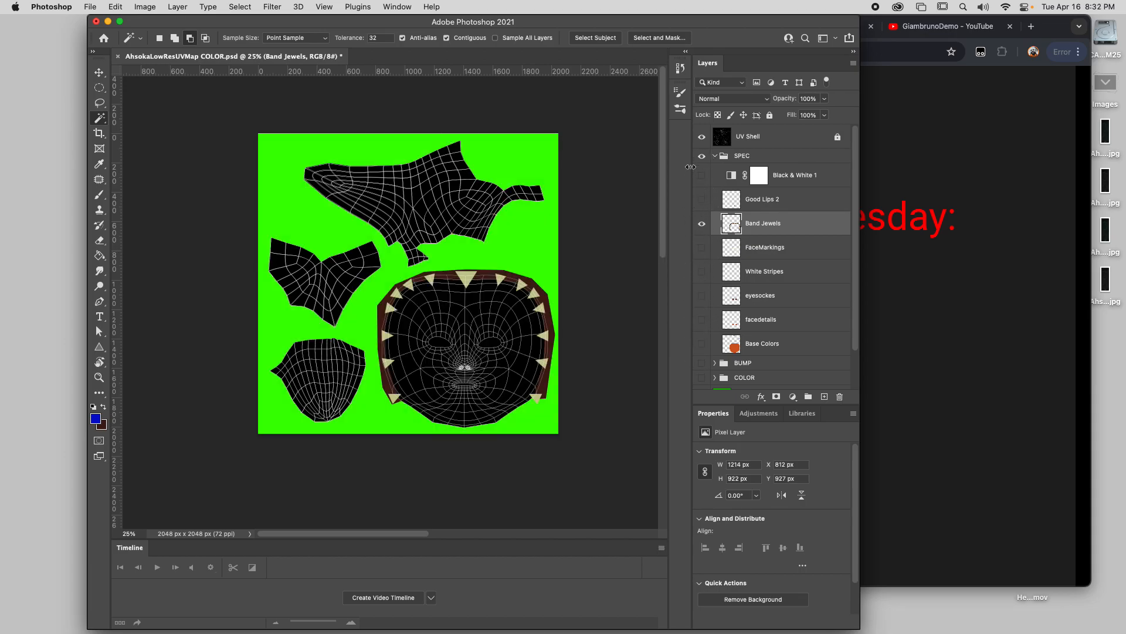
scroll(707, 369, "down", 2)
left_click(701, 362)
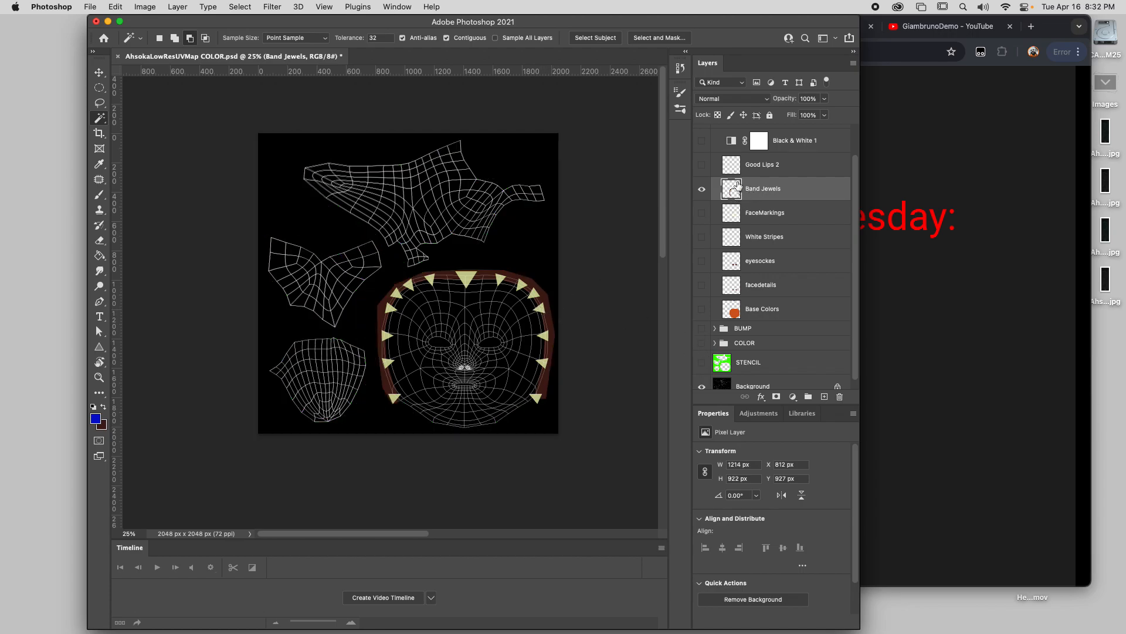
scroll(735, 183, "up", 1)
left_click(702, 143)
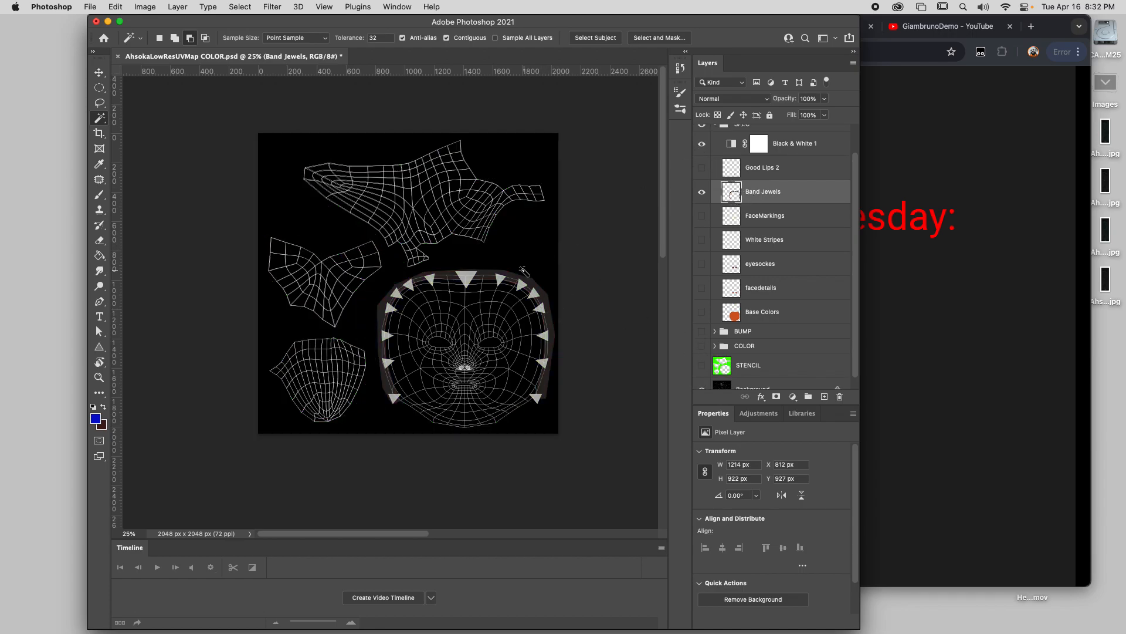
Select the headband shape by picking Band Jewels' empty area and inverting the selection, and add a new layer above it.
left_click(502, 268)
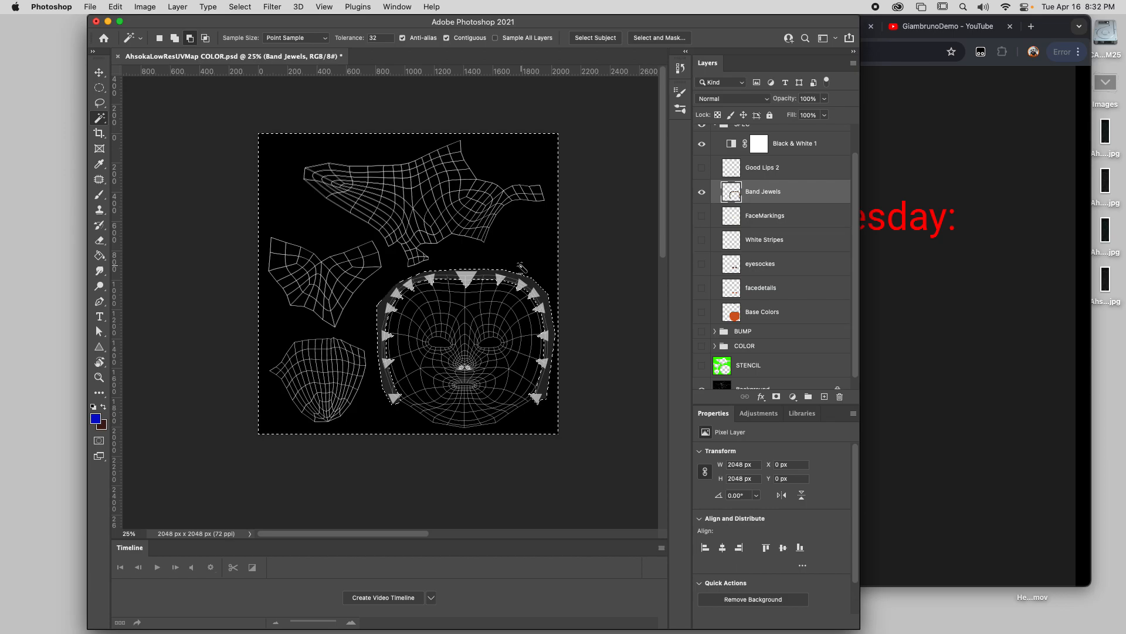
right_click(517, 281)
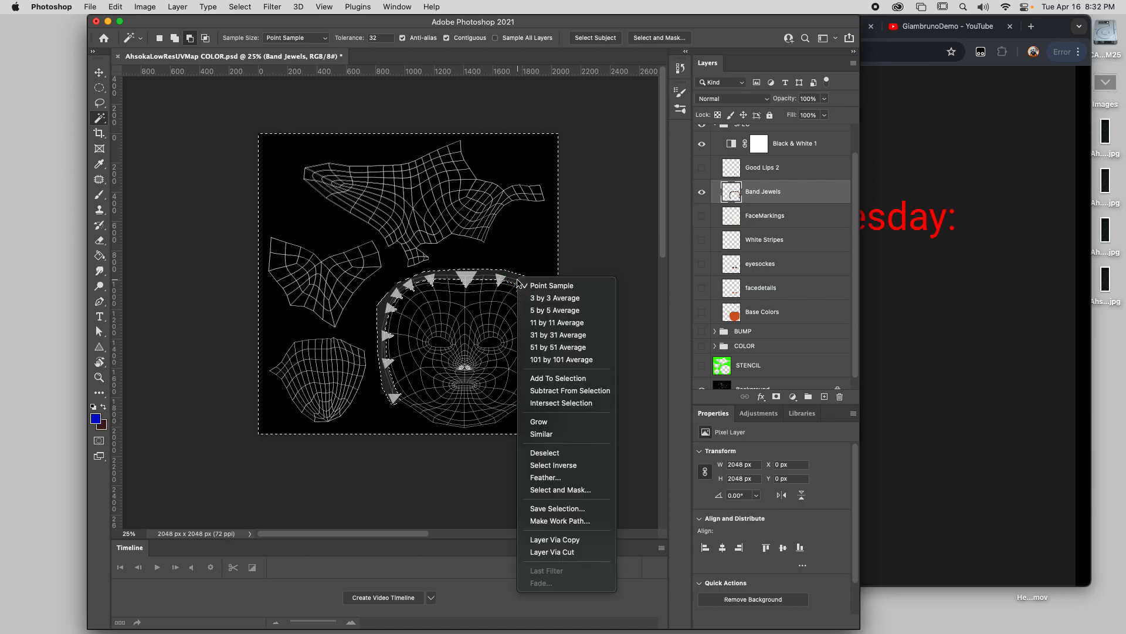
left_click(542, 465)
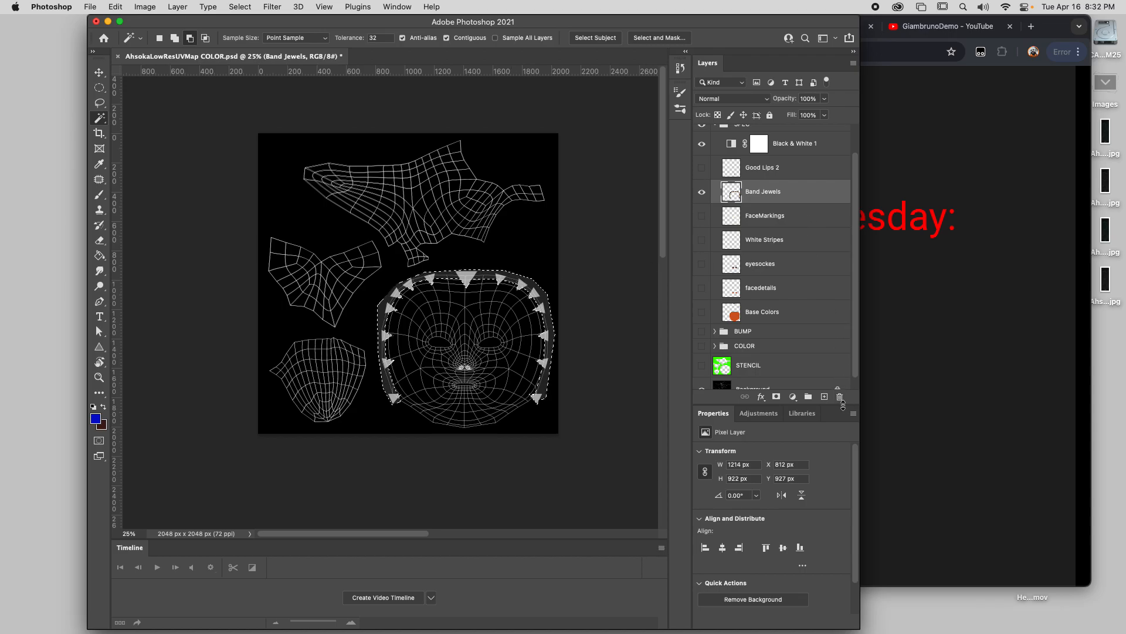
left_click(824, 397)
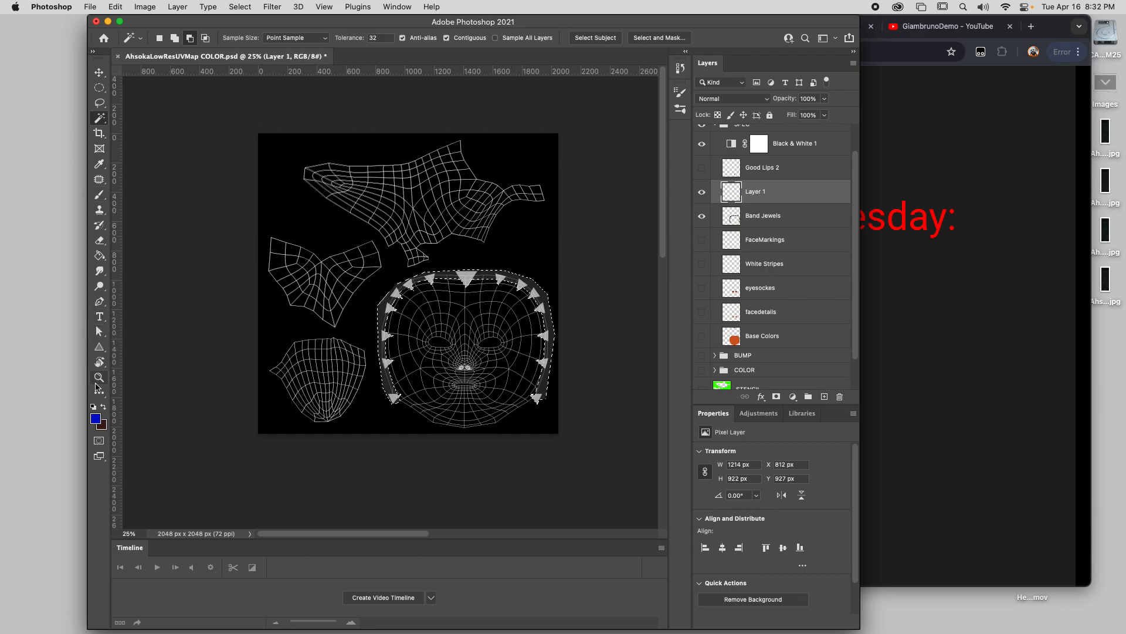
Fill the headband selection on the new layer with light grey b6b6bc using the Paint Bucket.
left_click(95, 418)
left_click(632, 231)
left_click_drag(632, 231, 635, 269)
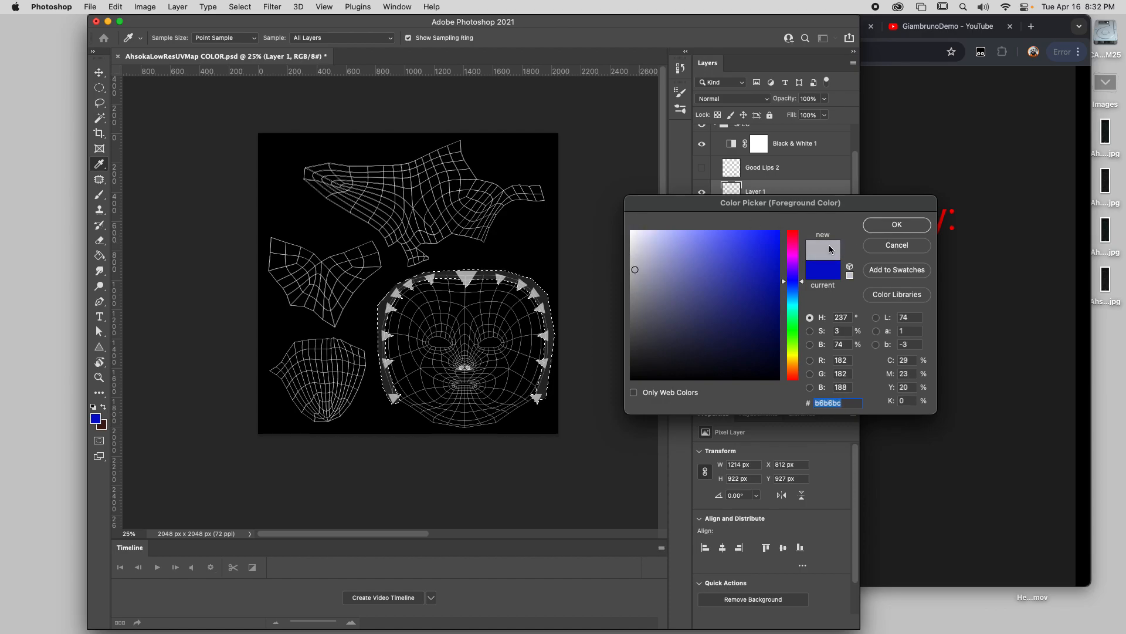
left_click(907, 225)
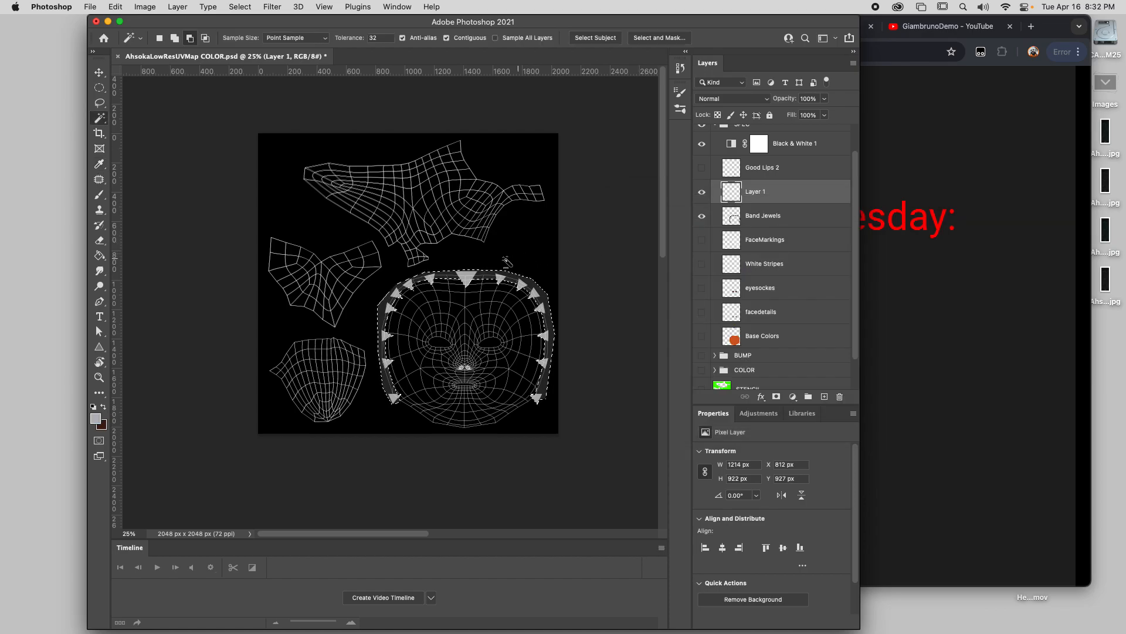
left_click(99, 255)
left_click(466, 277)
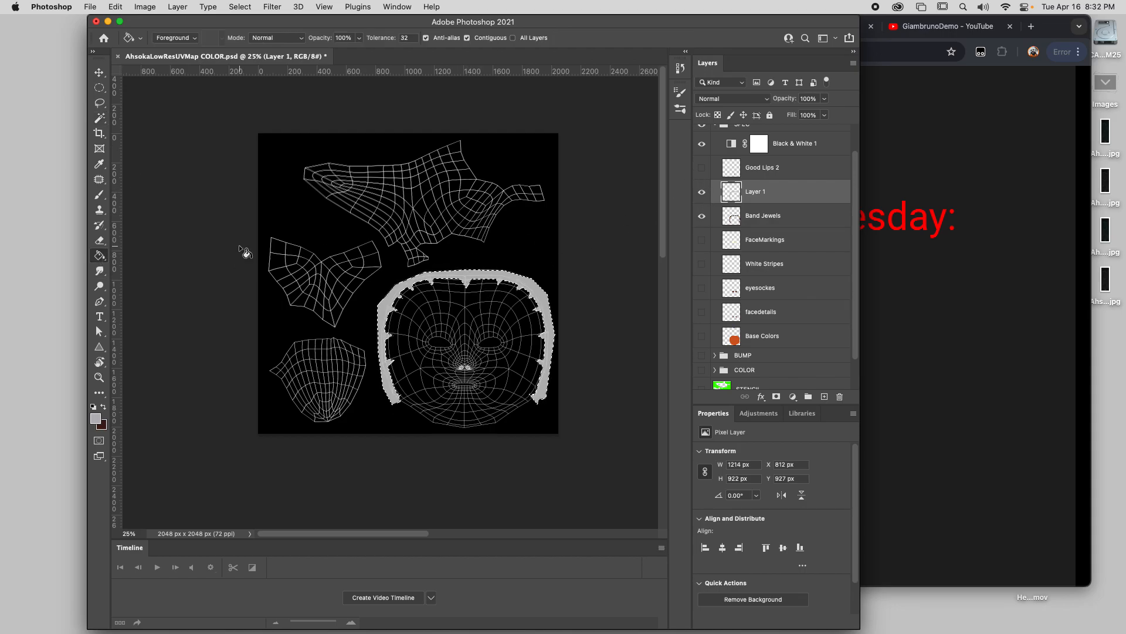
Fill the headband selection with near-white, hide the Band Jewels layer and clear the selection.
left_click(97, 418)
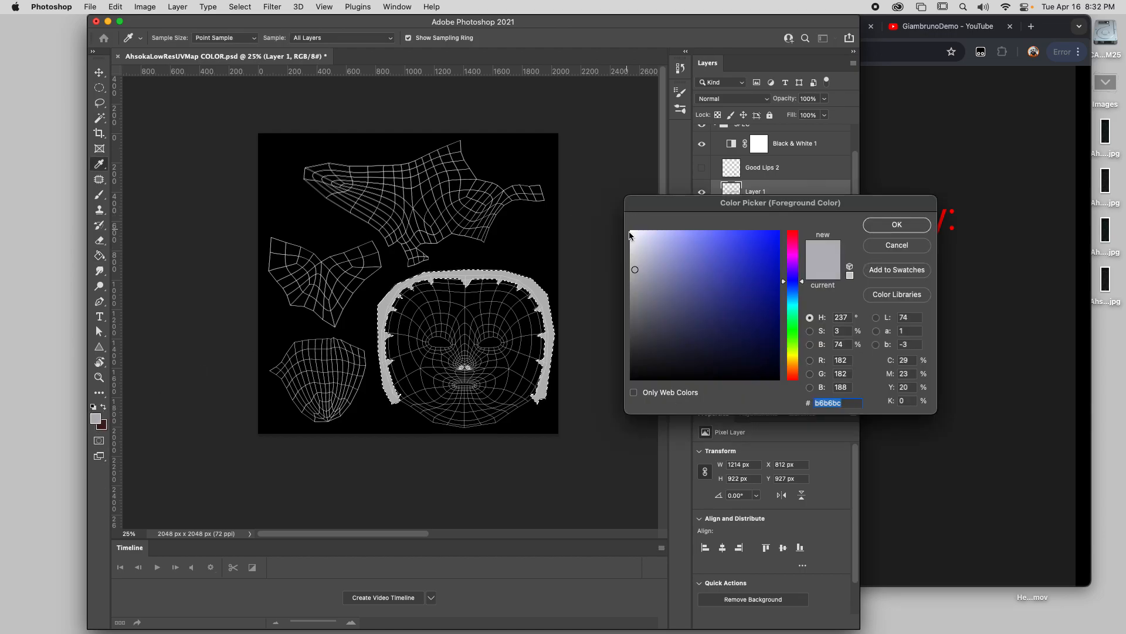
left_click(635, 236)
left_click(873, 234)
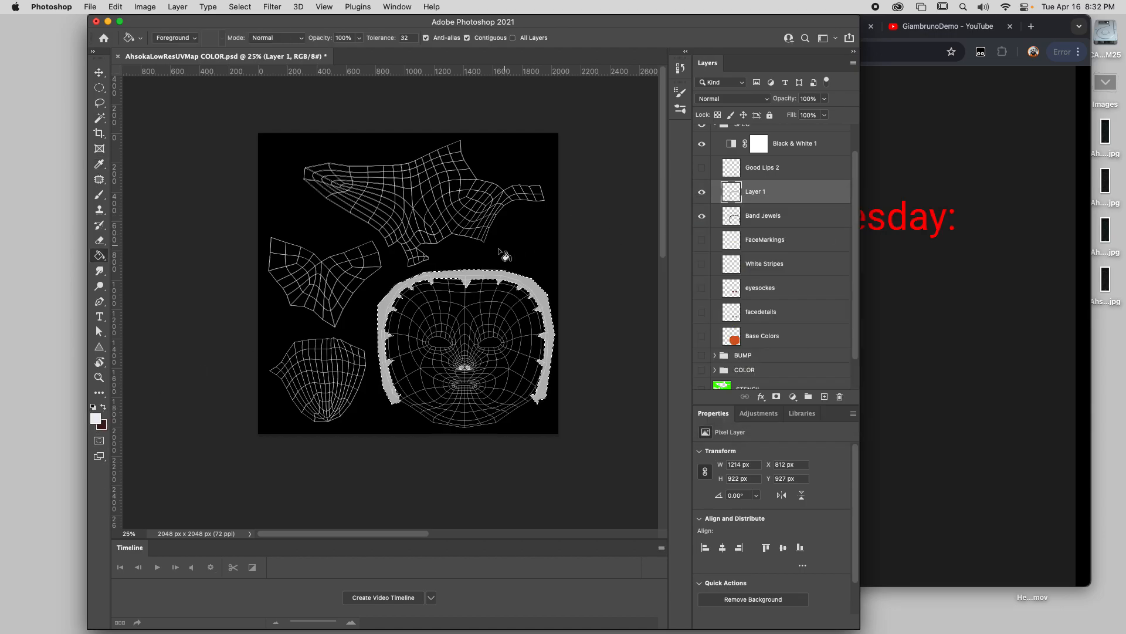
left_click(471, 283)
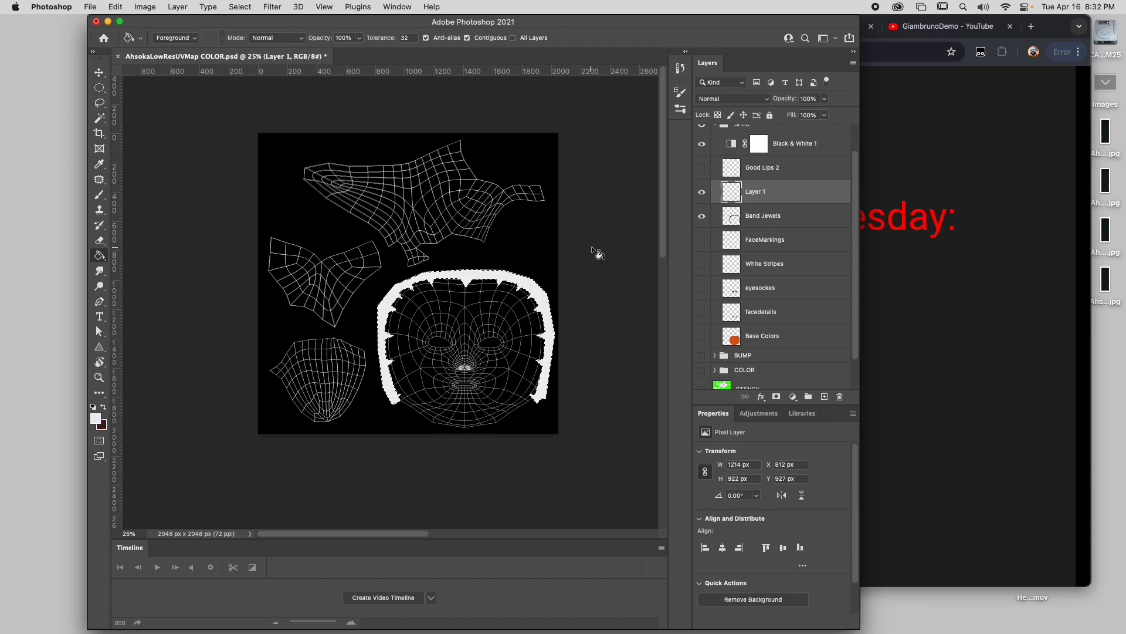
left_click(702, 217)
key("super+d")
Compare SPEC's Base Colors layer with the COLOR group by briefly showing each one.
left_click(701, 338)
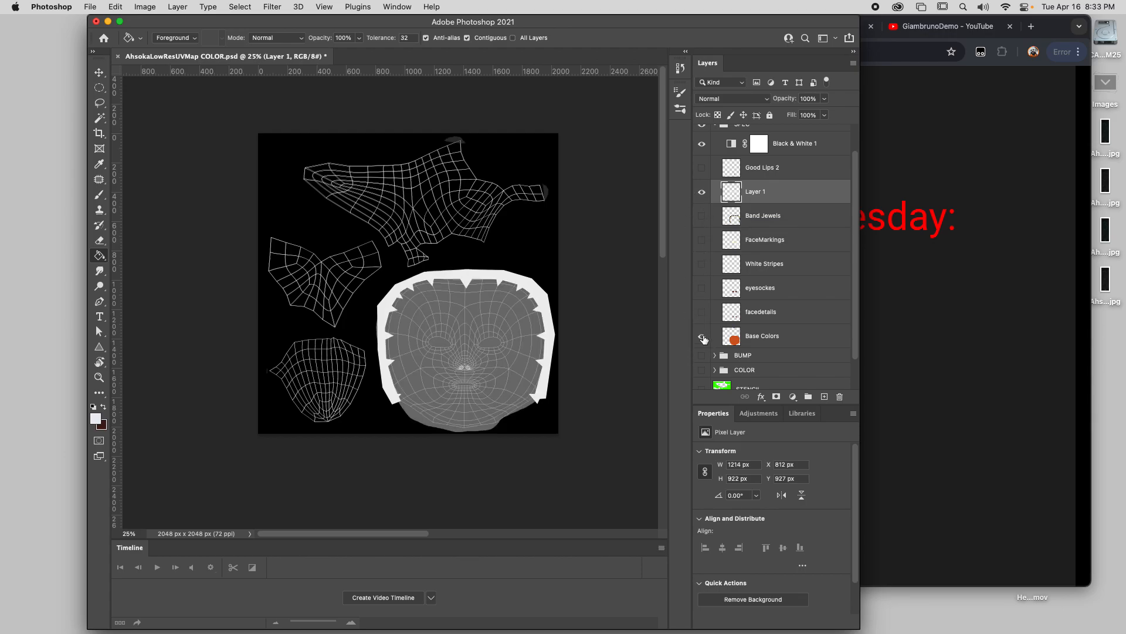
left_click(702, 338)
scroll(702, 349, "down", 2)
left_click(701, 340)
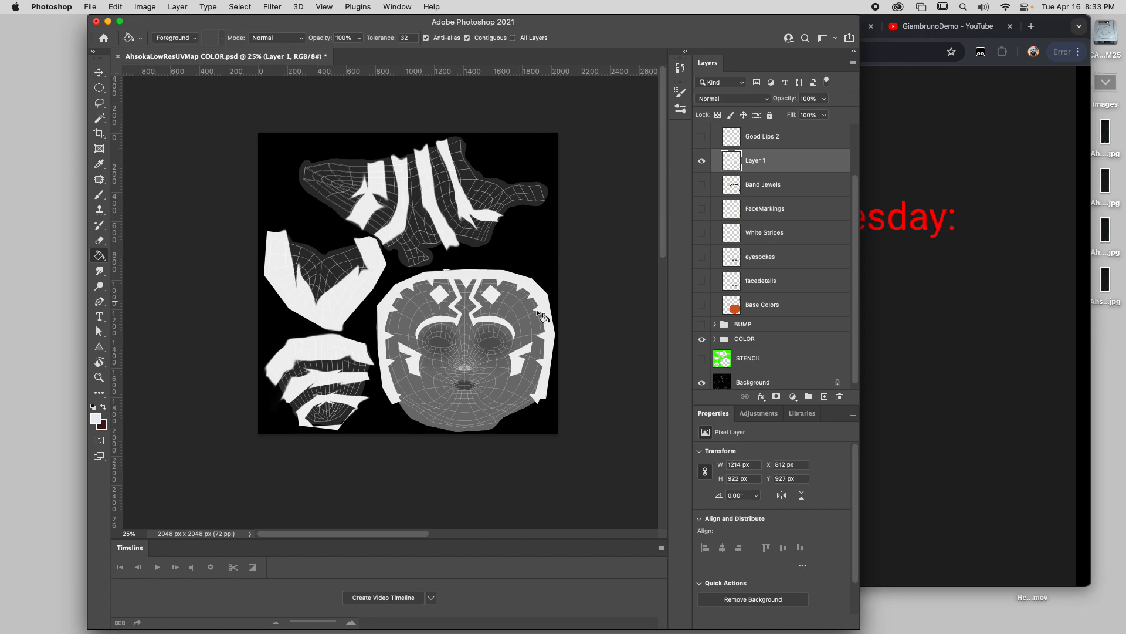
left_click(702, 338)
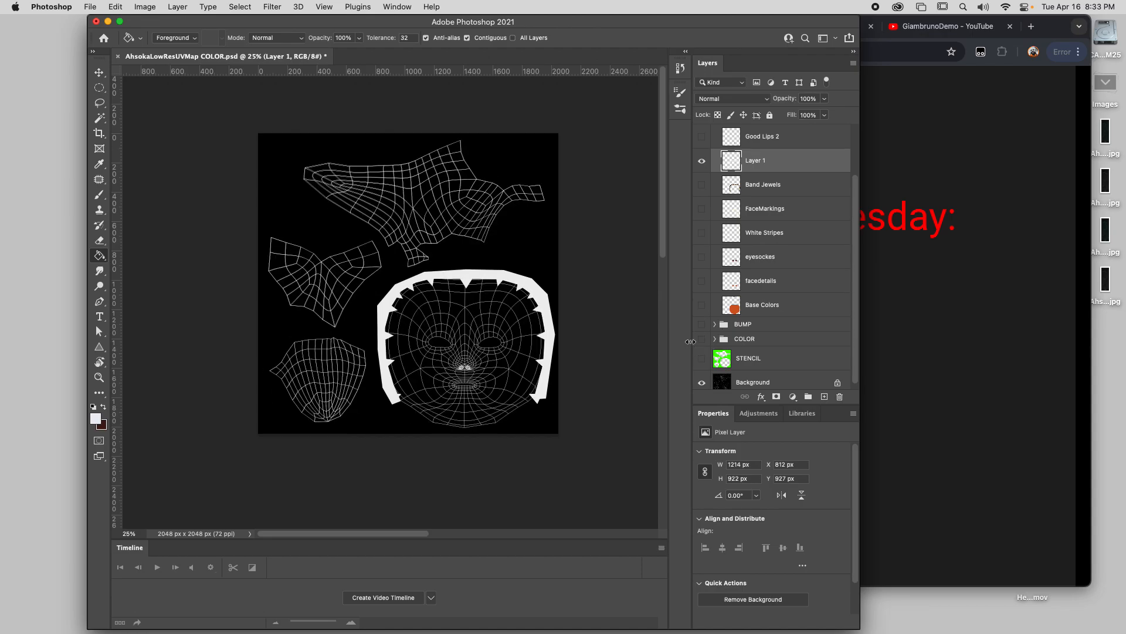
Show and select SPEC's Base Colors layer and fill its face area with a medium grey.
left_click(703, 305)
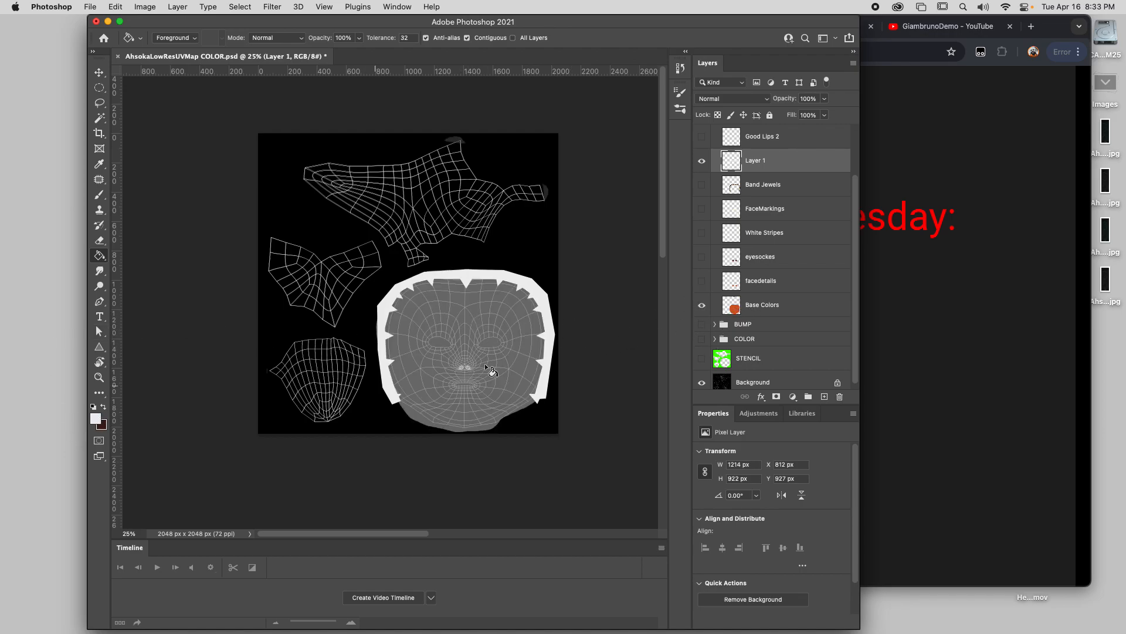
left_click(95, 419)
mouse_move(677, 276)
left_mouse_down()
mouse_move(631, 284)
mouse_move(627, 315)
left_mouse_up()
left_click(904, 225)
left_click(740, 315)
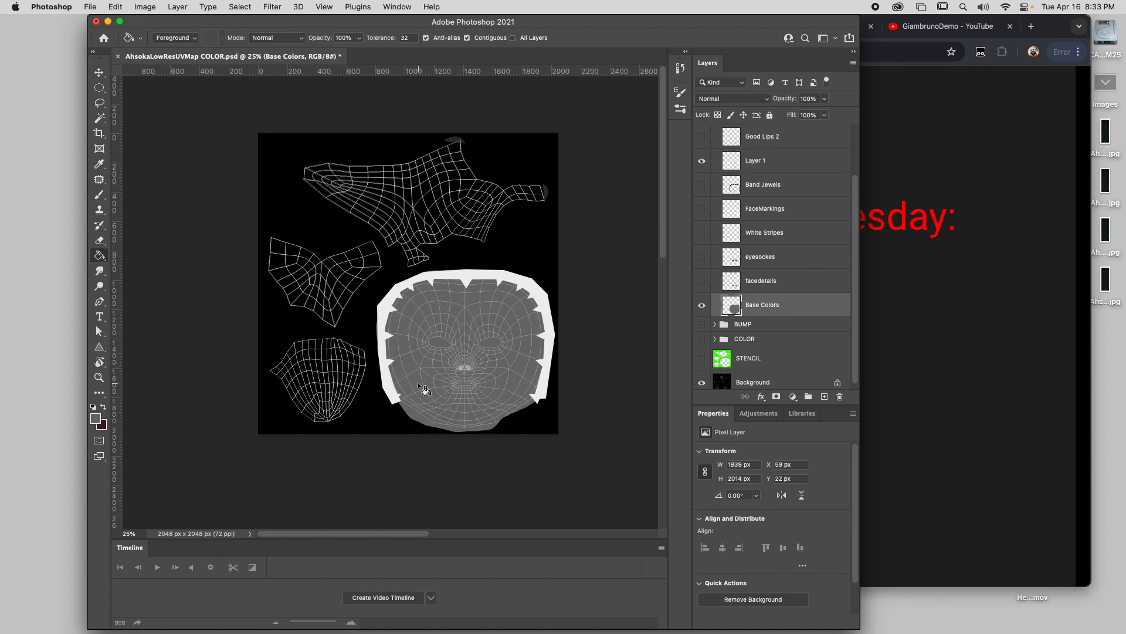
Fill the face area of SPEC's Base Colors layer with a darker grey.
left_click(96, 419)
left_click_drag(630, 318, 630, 348)
left_click(897, 225)
left_click(416, 384)
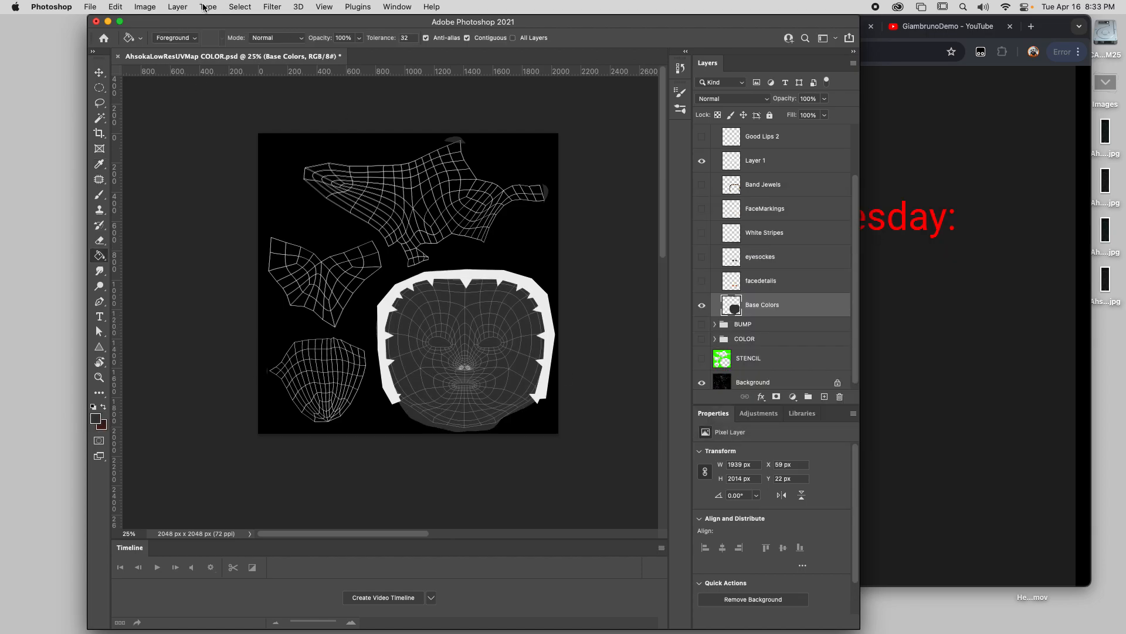
left_click(151, 8)
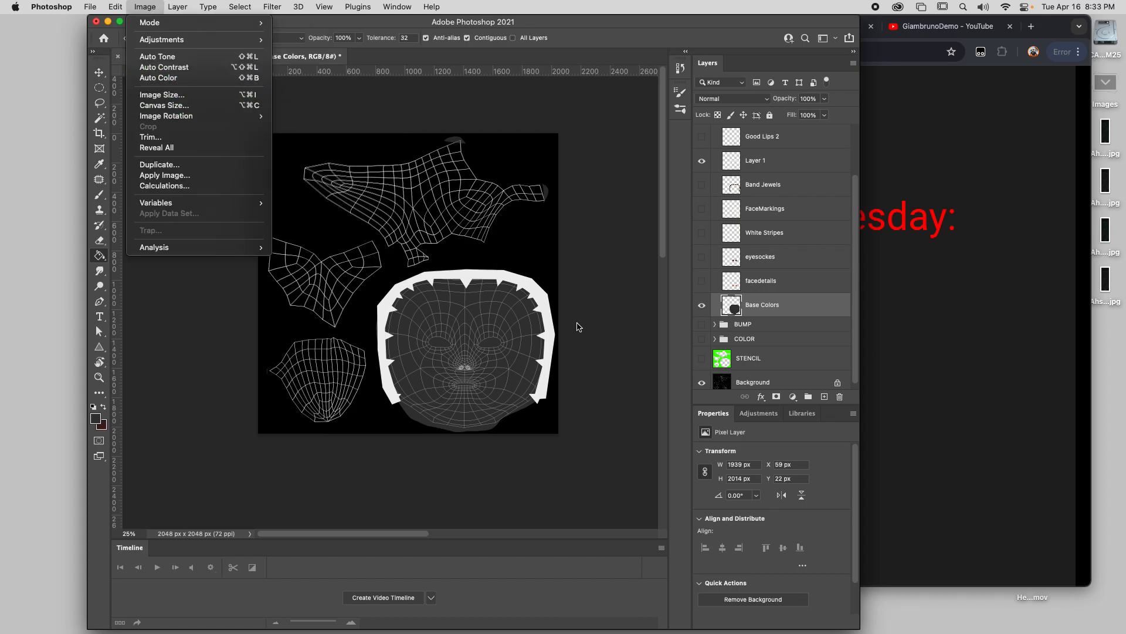
left_click(556, 369)
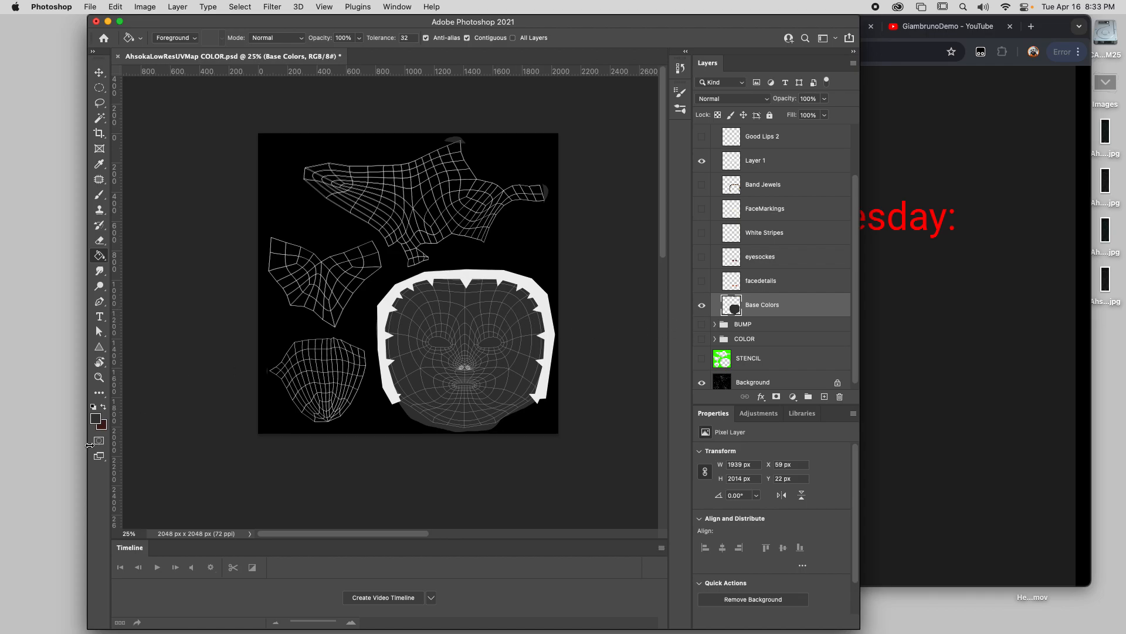
Set the foreground color to grey 5b5b5c and fill the face area of Base Colors with it.
left_click(93, 424)
left_click(632, 326)
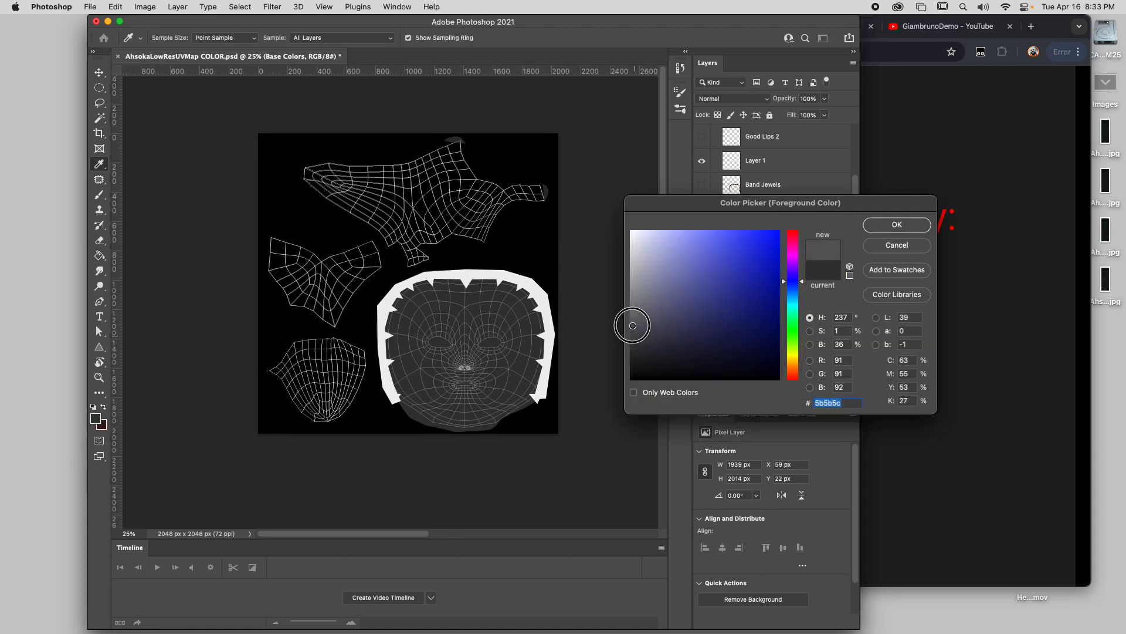
left_click(897, 225)
key("g")
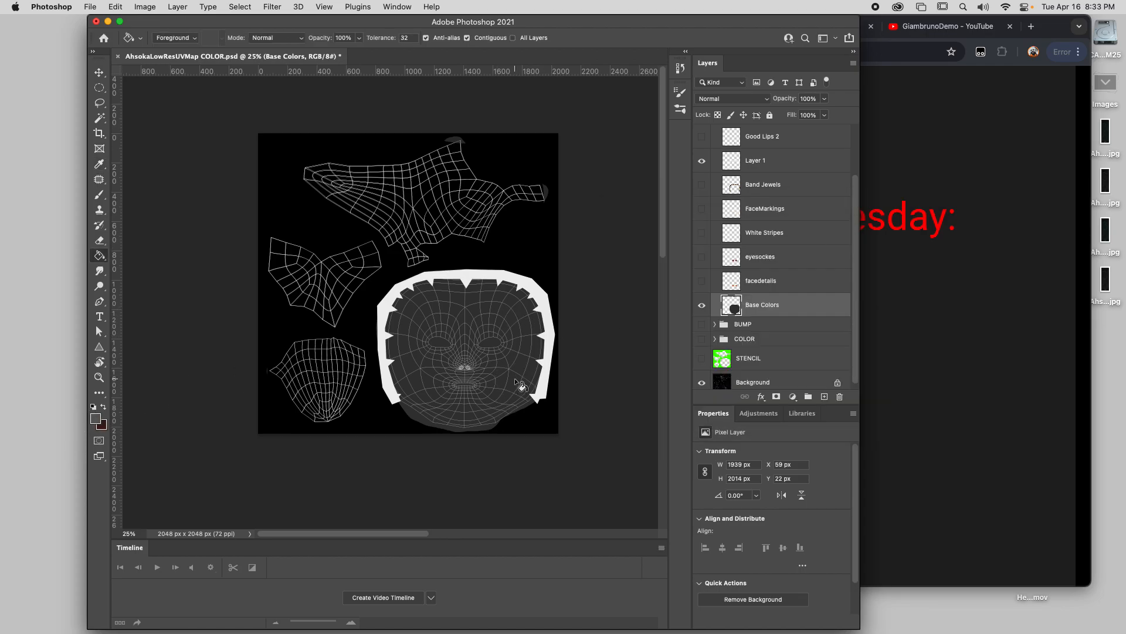
left_click(535, 334)
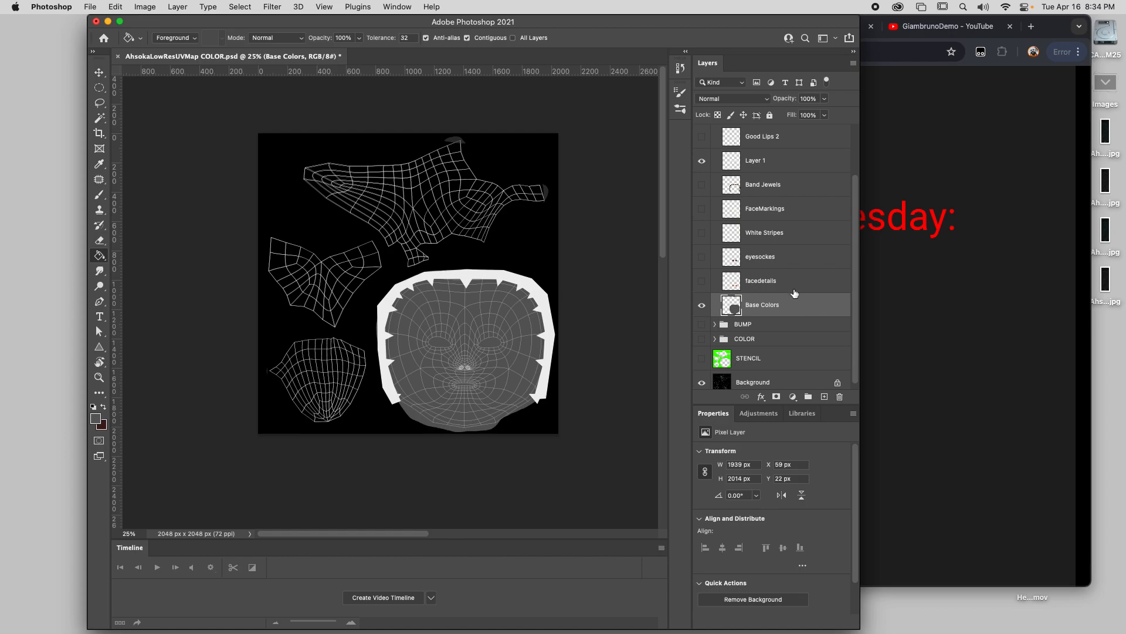
Show SPEC's eyesockes and facedetails layers and set the facedetails opacity to 100%.
left_click(702, 257)
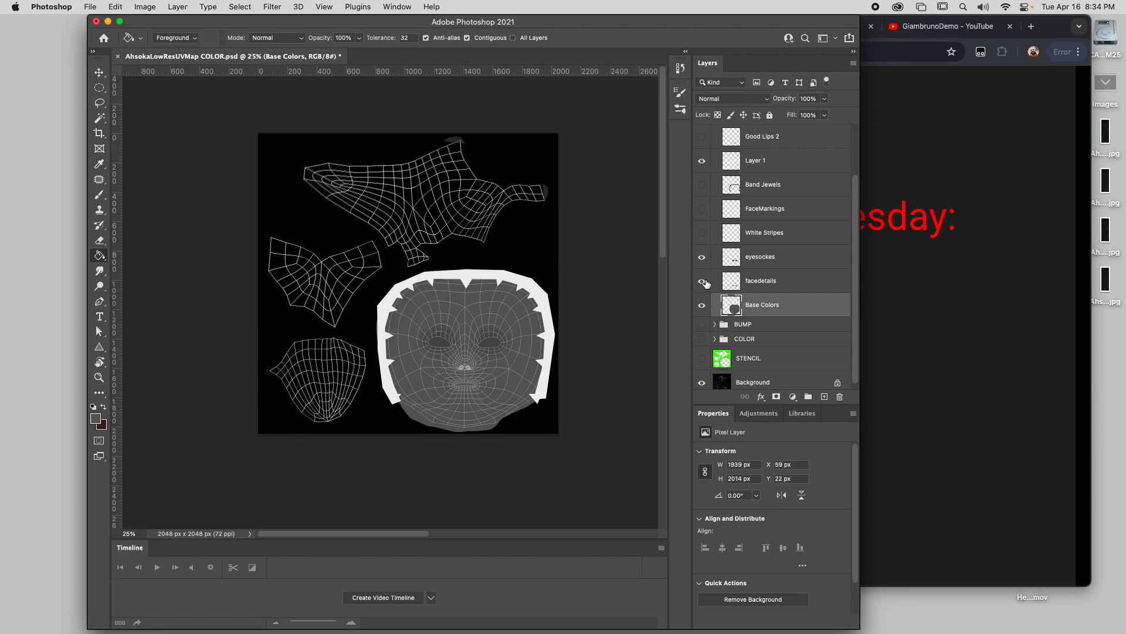
left_click(754, 284)
left_click(826, 98)
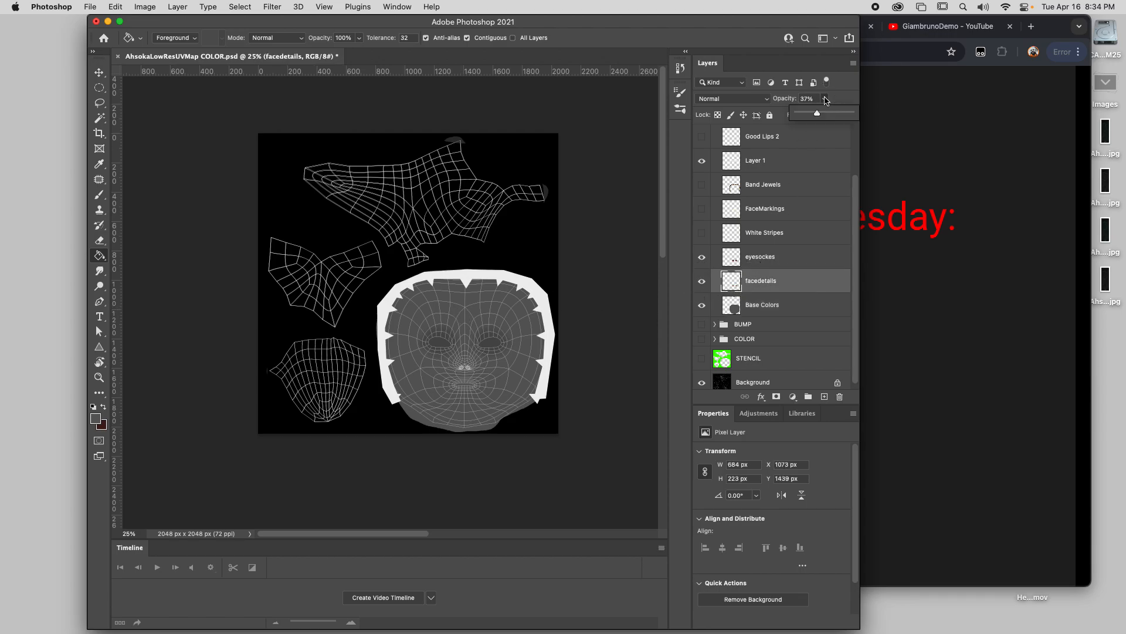
left_click_drag(817, 113, 873, 115)
Activate the Brush tool and set the foreground color to a light grey.
left_click(101, 197)
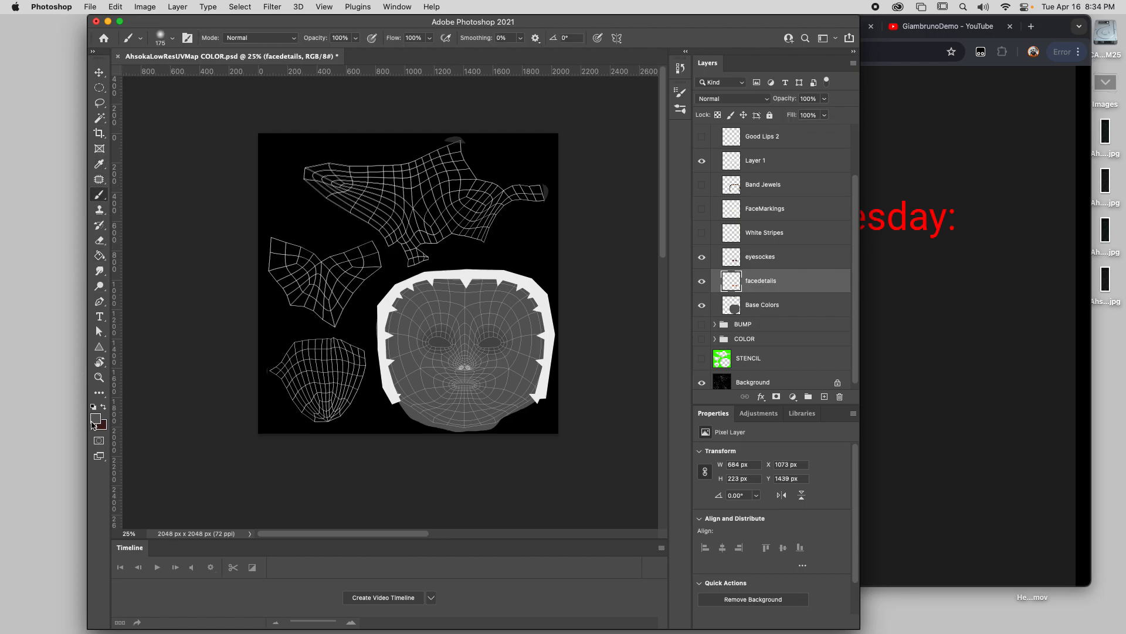
left_click(95, 418)
left_click_drag(629, 277, 630, 259)
left_click(881, 227)
left_click(99, 195)
Move the facedetails layer directly above the eyesockes layer.
key("super+bracketright")
key("super+bracketright")
key("super+bracketright")
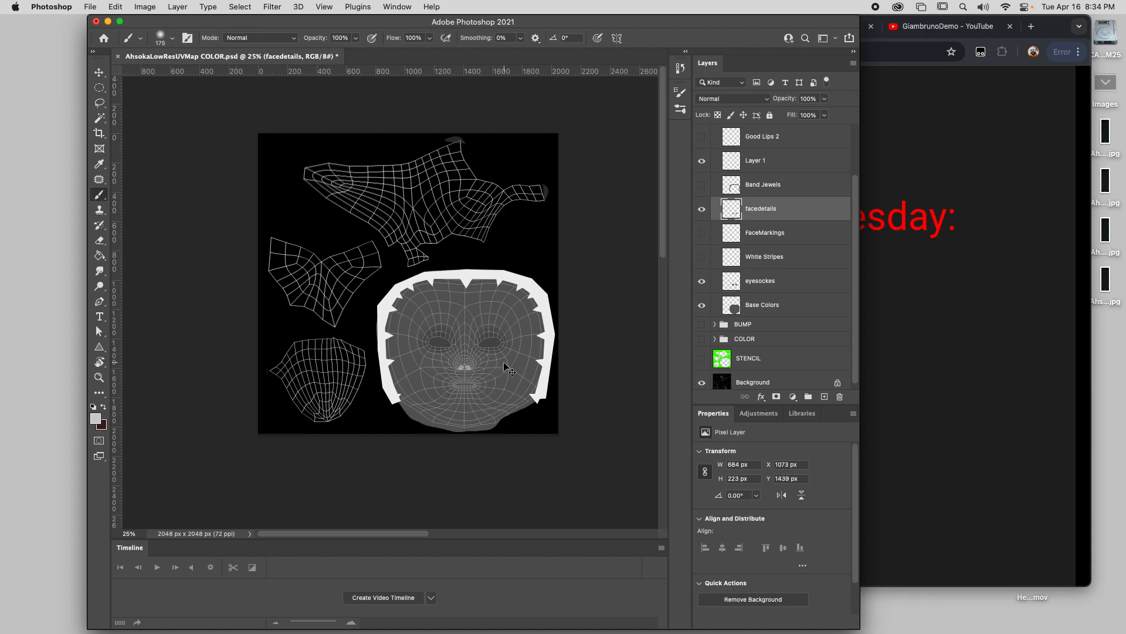
key("super+bracketleft")
key("super+bracketleft")
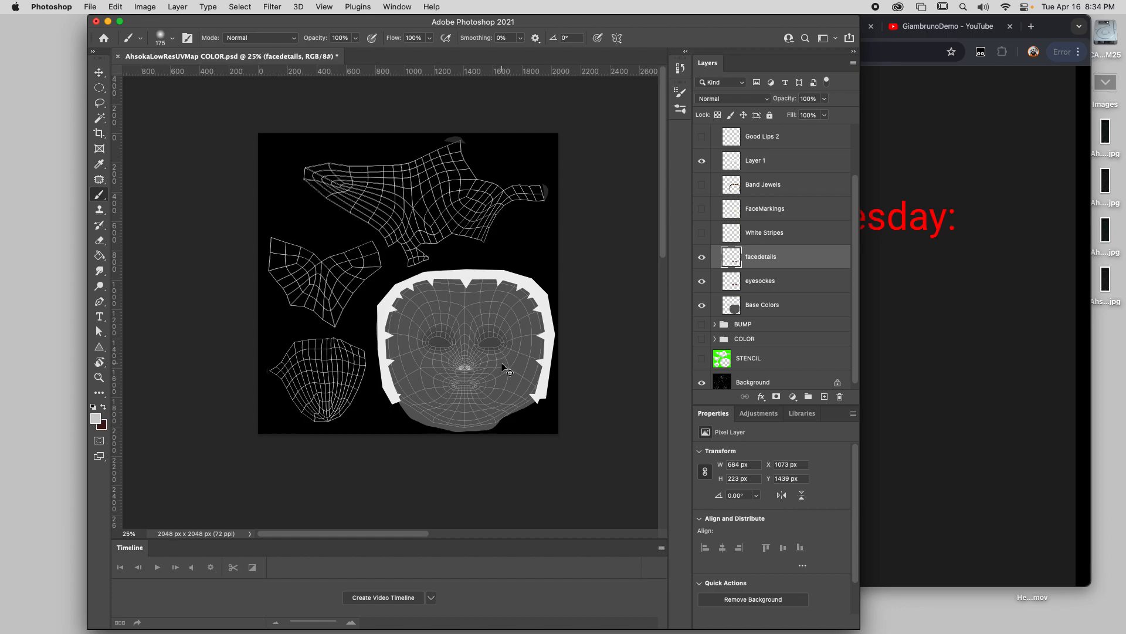
Paint soft light-grey highlights on both cheeks of the facedetails layer with a 125 px brush.
key("bracketright")
key("bracketright")
key("super+equal")
key("super+equal")
key("super+equal")
key("super+equal")
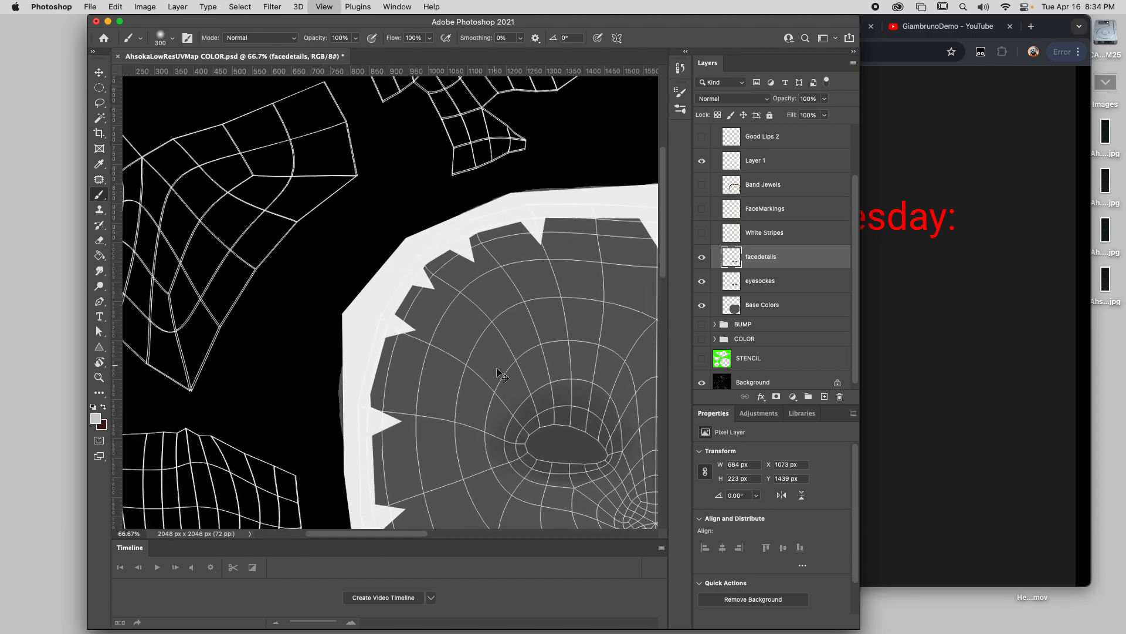
left_click_drag(506, 384, 437, 321)
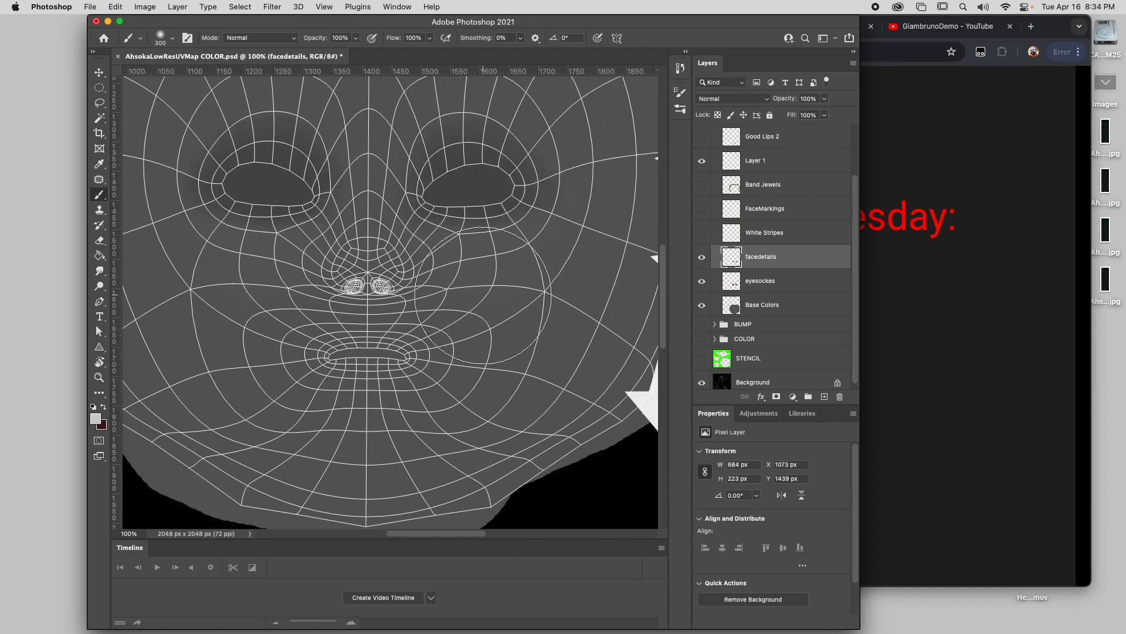
key("bracketleft")
key("bracketleft")
key("bracketleft")
key("bracketleft")
key("bracketleft")
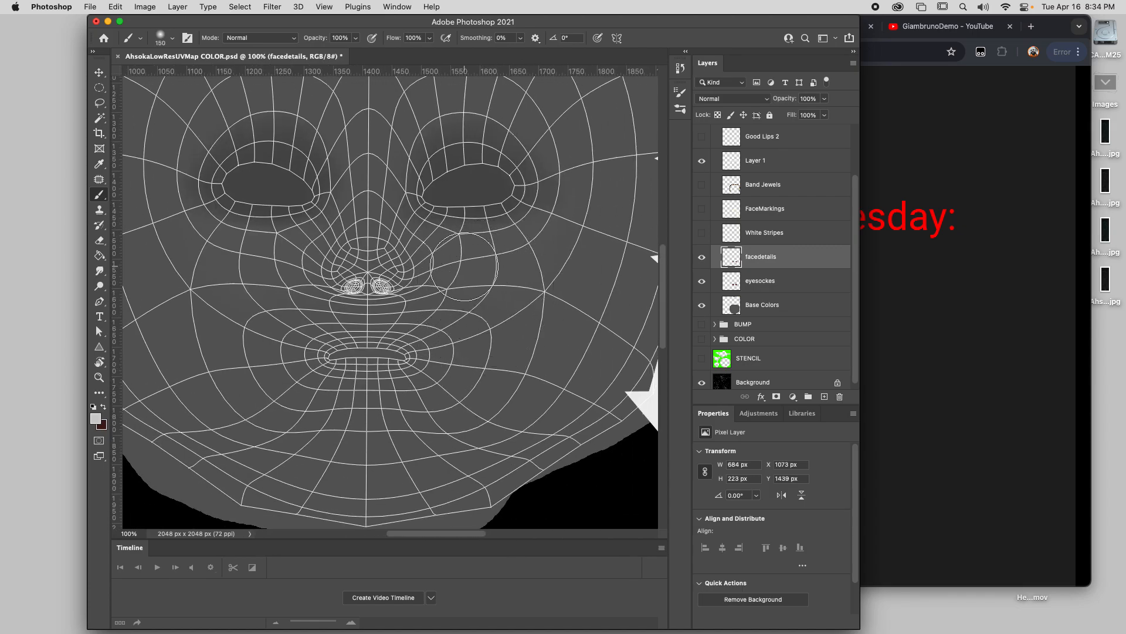
left_click_drag(458, 263, 513, 266)
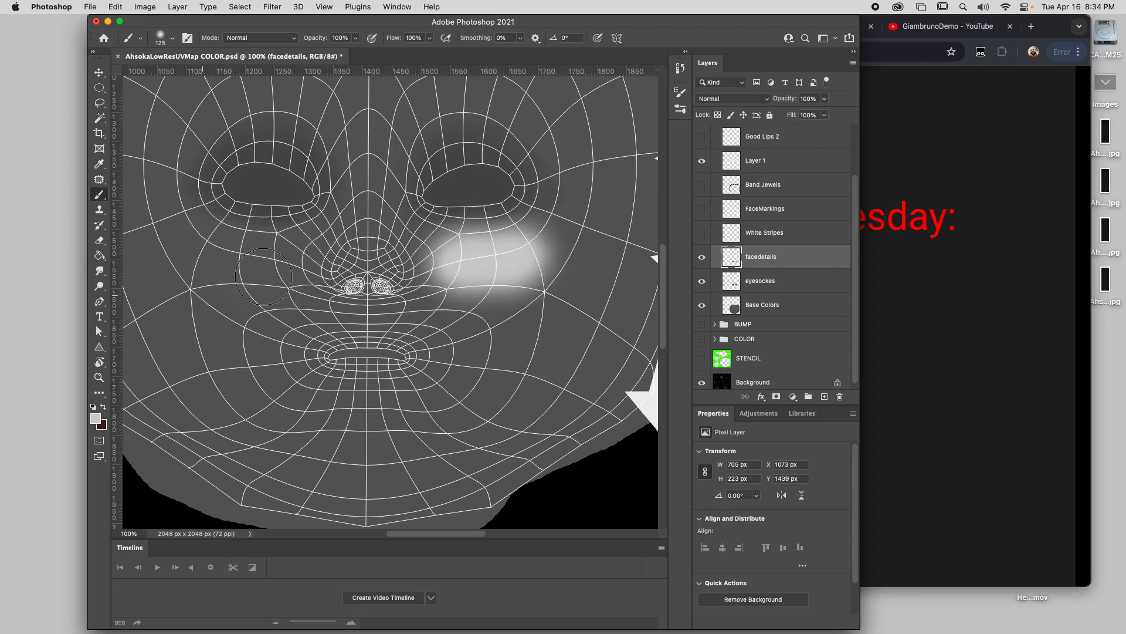
mouse_move(293, 267)
left_mouse_down()
mouse_move(191, 263)
mouse_move(252, 276)
left_mouse_up()
Paint light-grey highlights across the forehead above both eyes and set the facedetails opacity to 48%.
left_click_drag(332, 321, 402, 467)
mouse_move(437, 202)
left_mouse_down()
mouse_move(372, 188)
mouse_move(281, 197)
left_mouse_up()
mouse_move(476, 227)
left_mouse_down()
mouse_move(525, 186)
mouse_move(509, 217)
mouse_move(559, 188)
mouse_move(532, 216)
mouse_move(591, 201)
left_mouse_up()
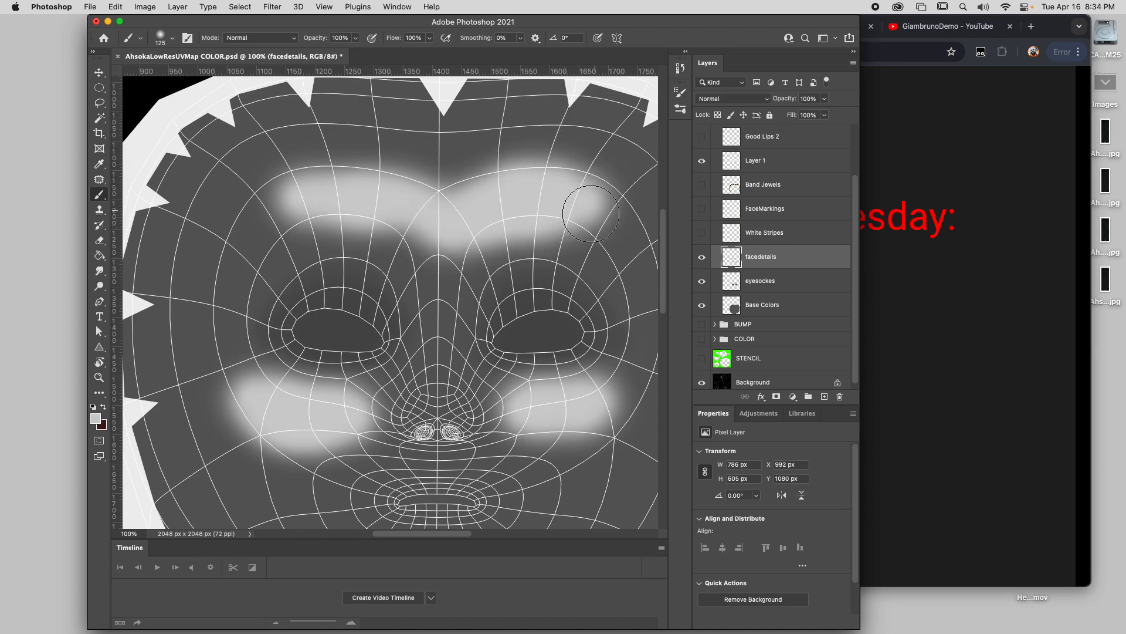
left_click_drag(305, 223, 235, 214)
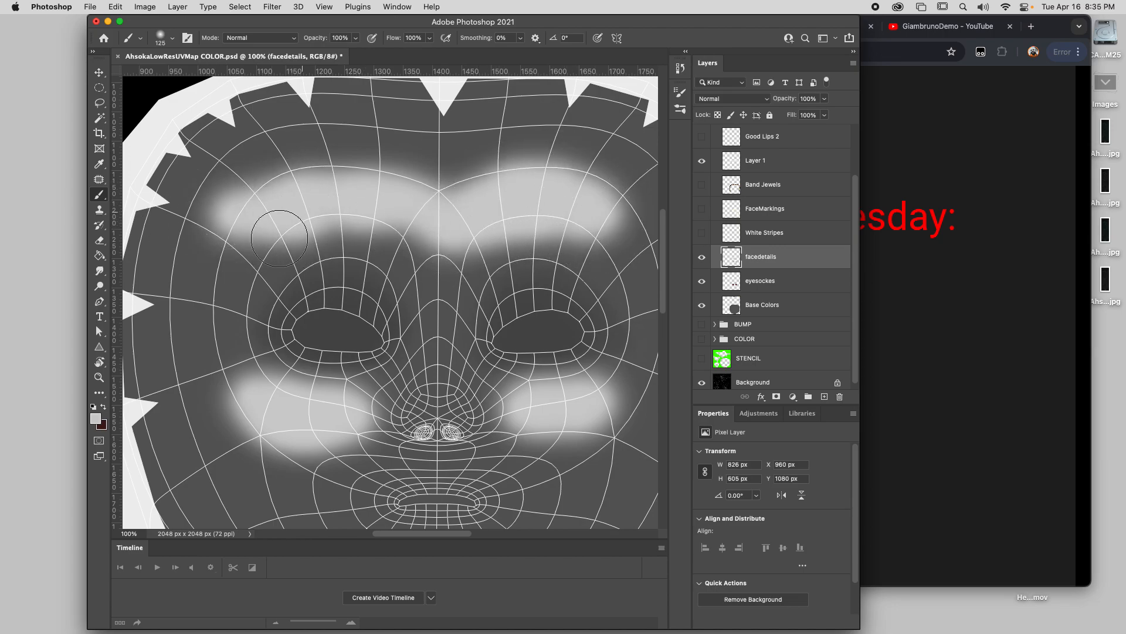
left_click(825, 98)
left_click_drag(826, 112, 798, 117)
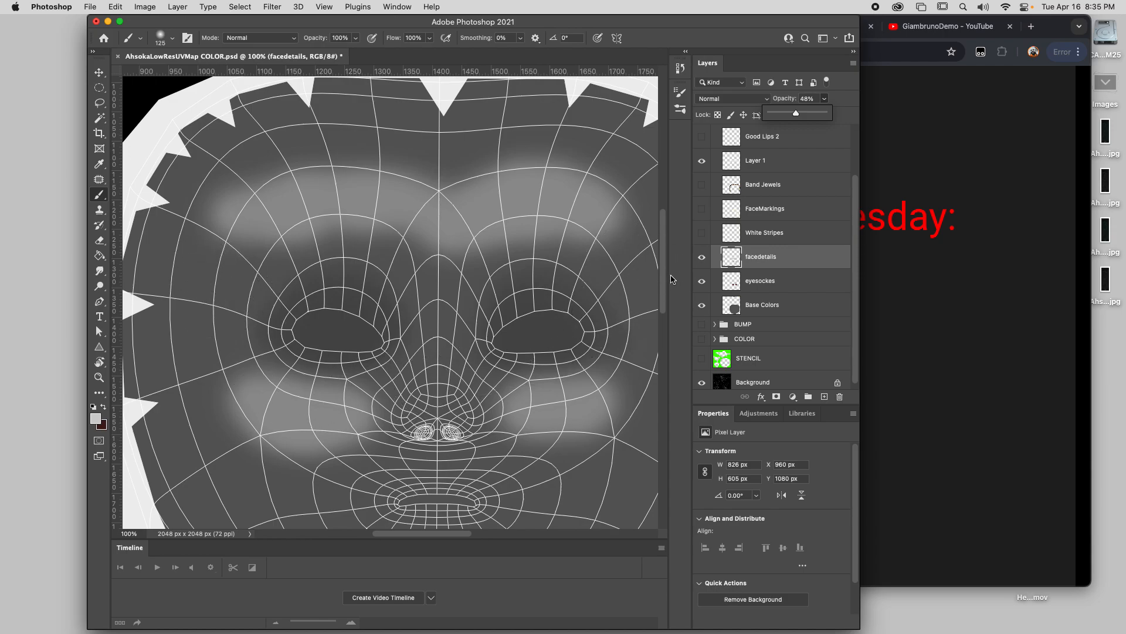
Check SPEC's White Stripes and FaceMarkings layers against the painted face by toggling their visibility.
left_click(702, 234)
left_click(703, 208)
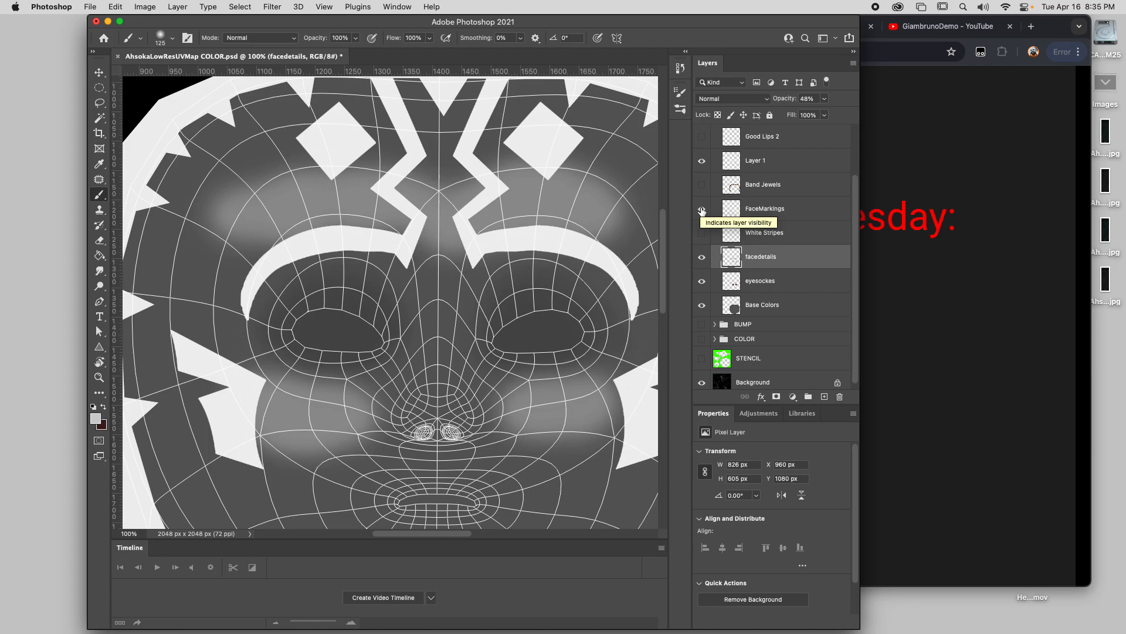
left_click(702, 210)
scroll(739, 194, "up", 3)
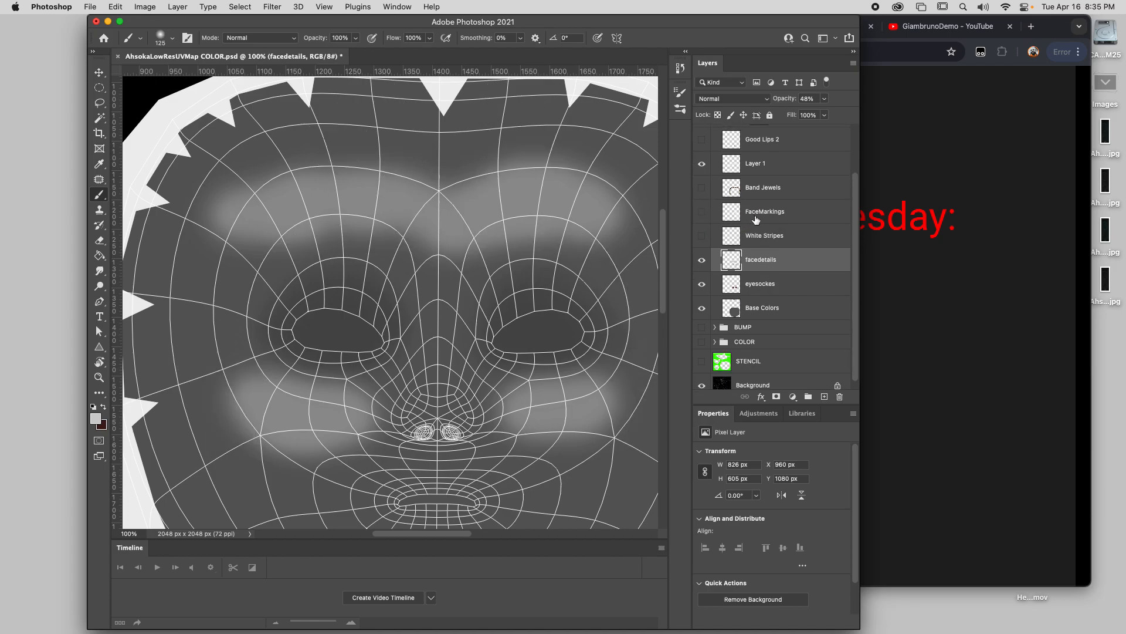
Collapse the SPEC group, hide the UV Shell layer, and check the whole specular map with the Background toggled off and on.
left_click(716, 157)
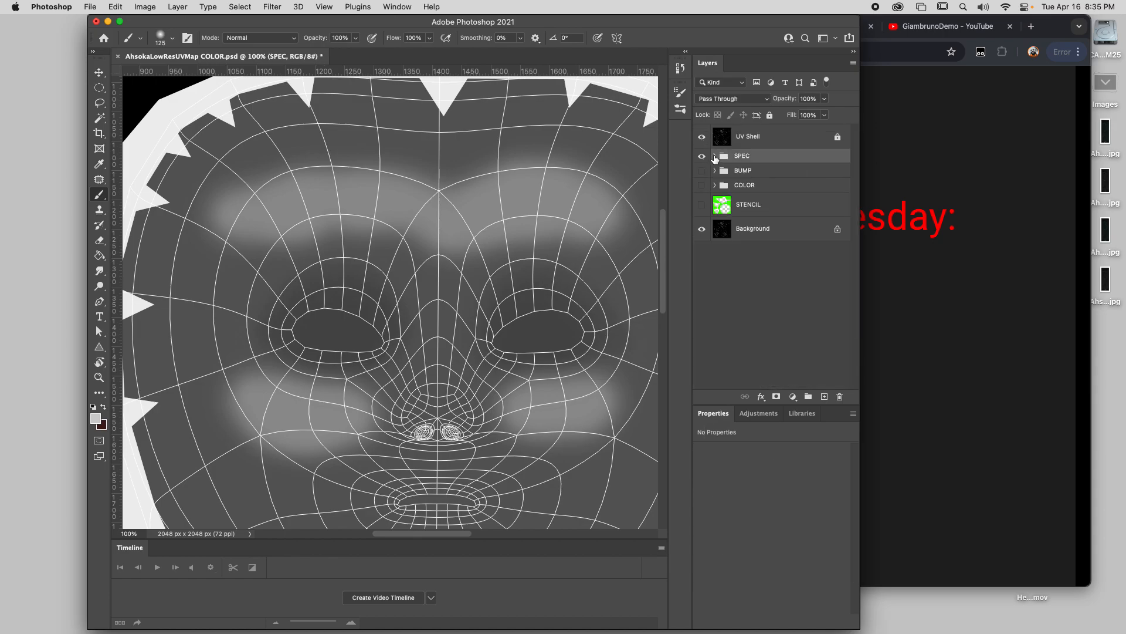
left_click(701, 136)
scroll(528, 246, "down", 2)
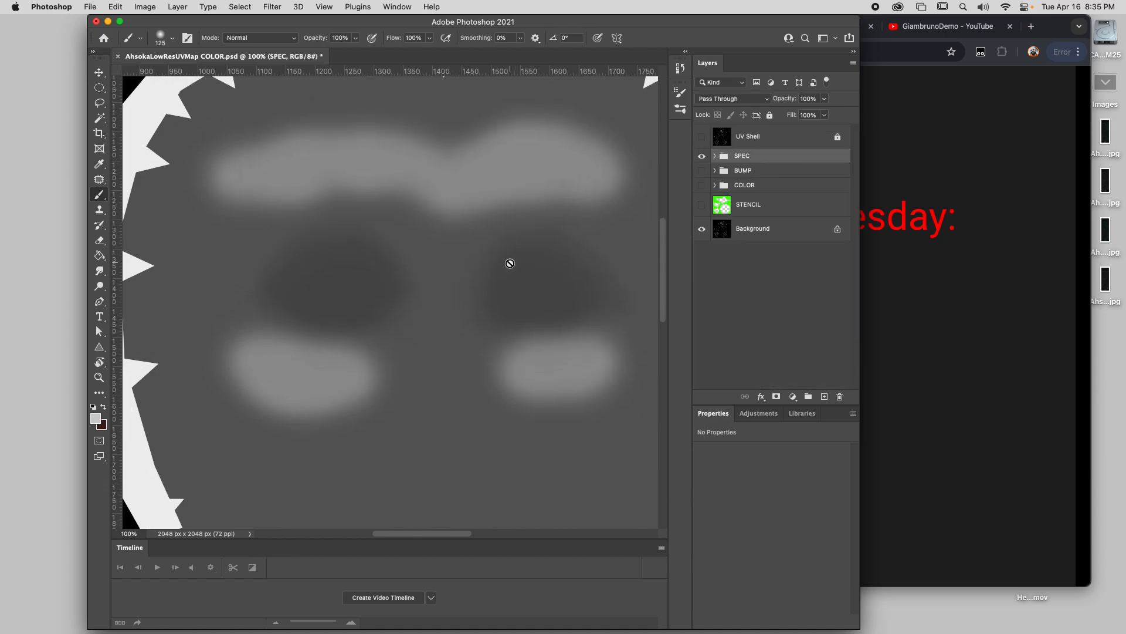
key("super+minus")
key("super+minus")
key("super+minus")
key("super+minus")
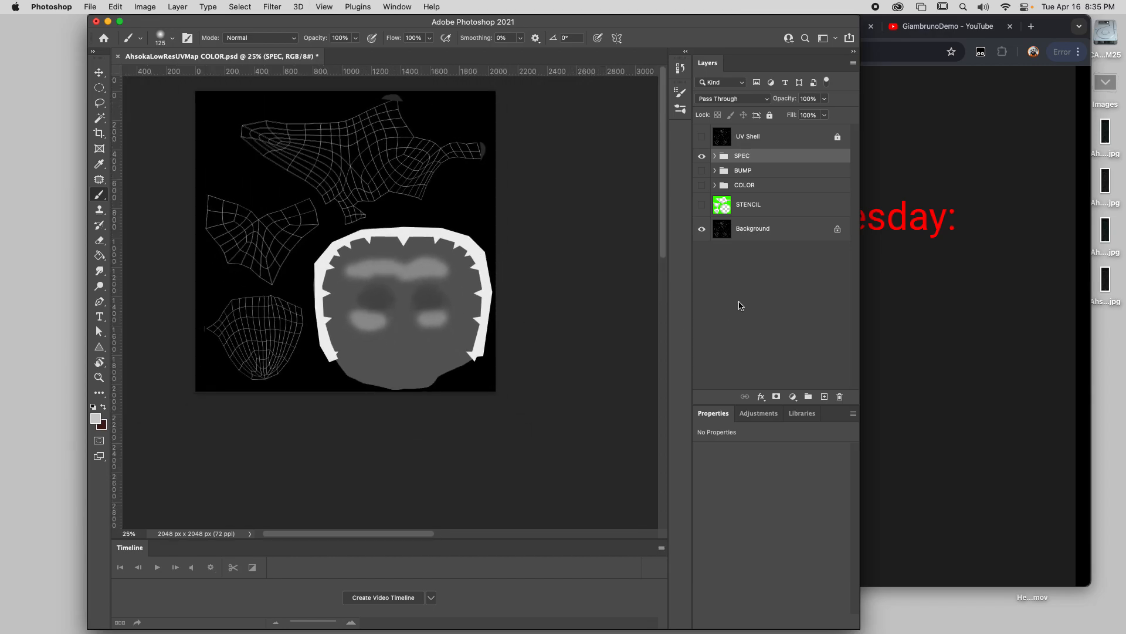
left_click(702, 230)
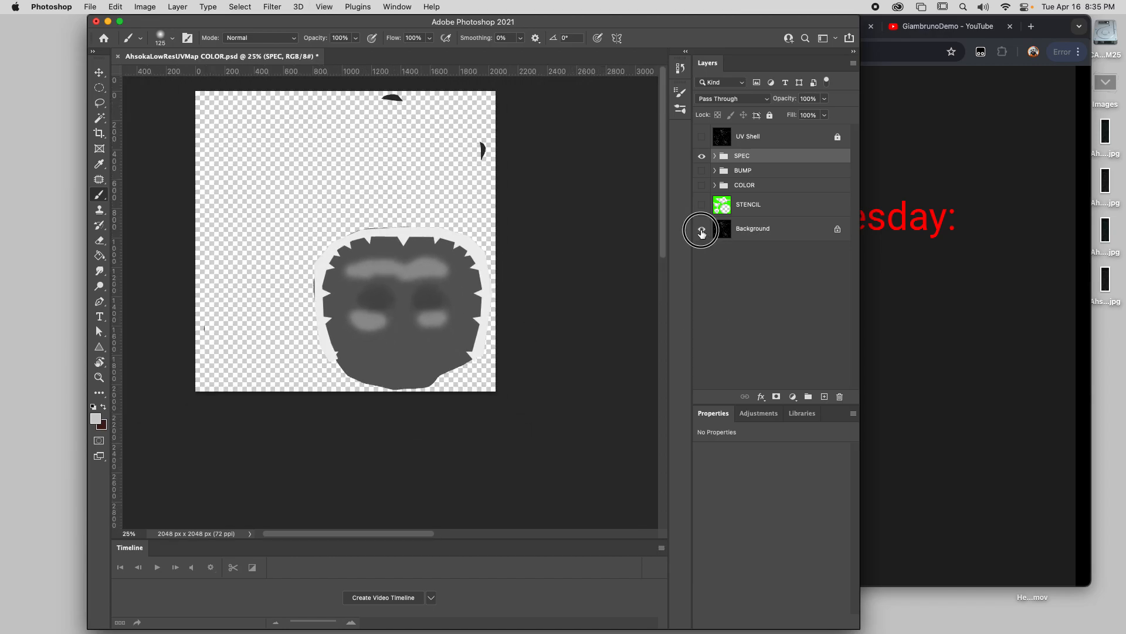
left_click(702, 232)
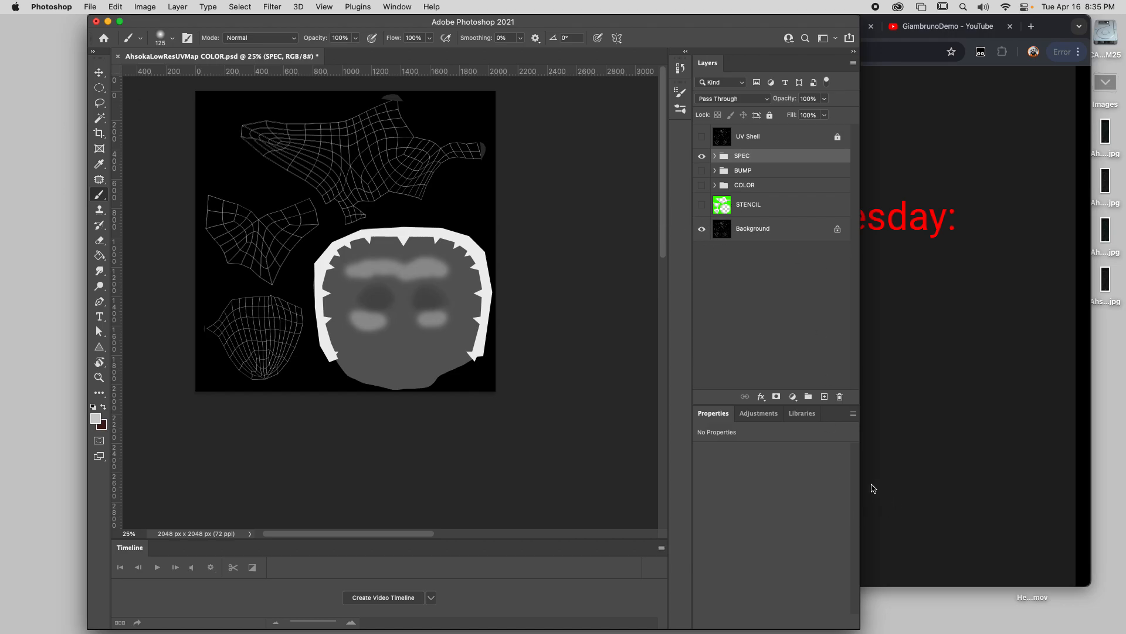
Add a new layer directly above the Background and fill it with pure black (000000).
left_click(825, 397)
left_click_drag(754, 209, 758, 237)
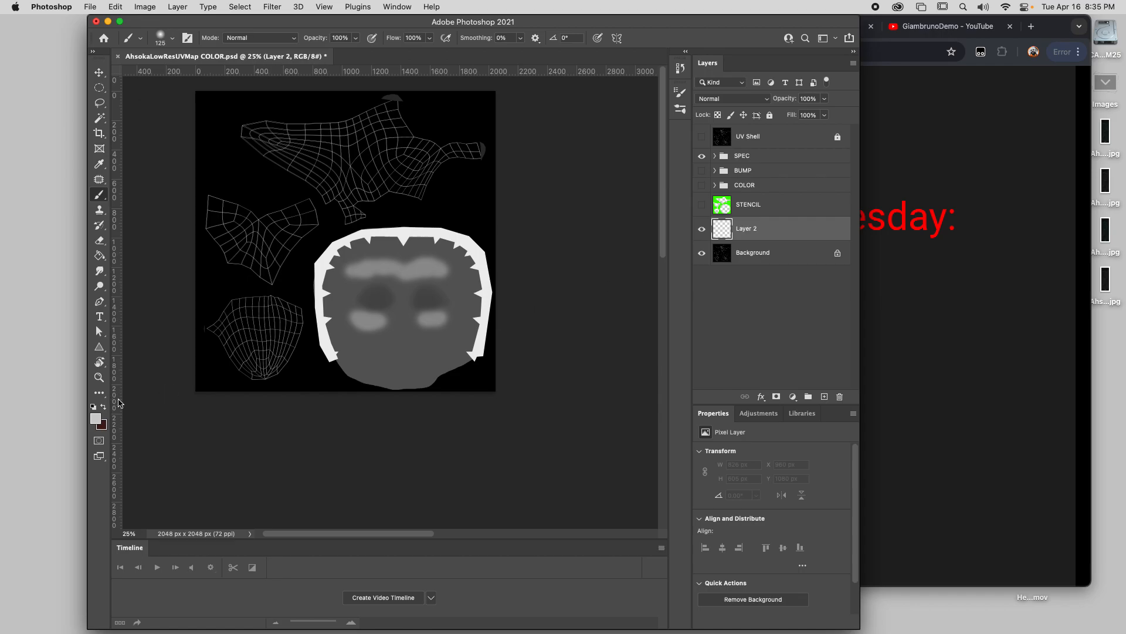
left_click(99, 422)
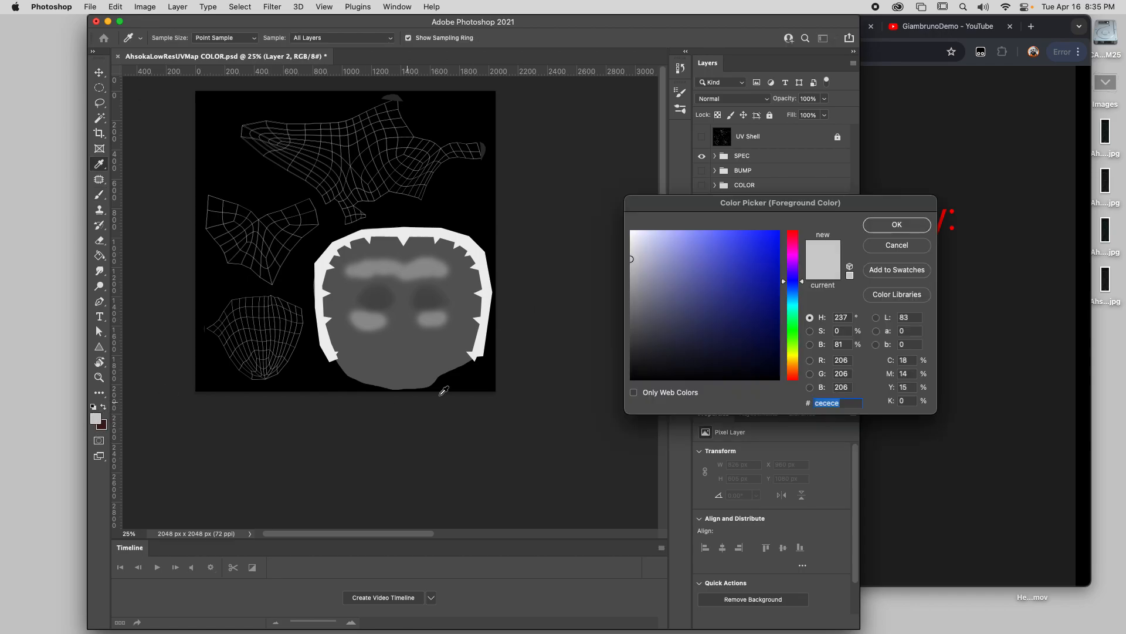
left_click(631, 379)
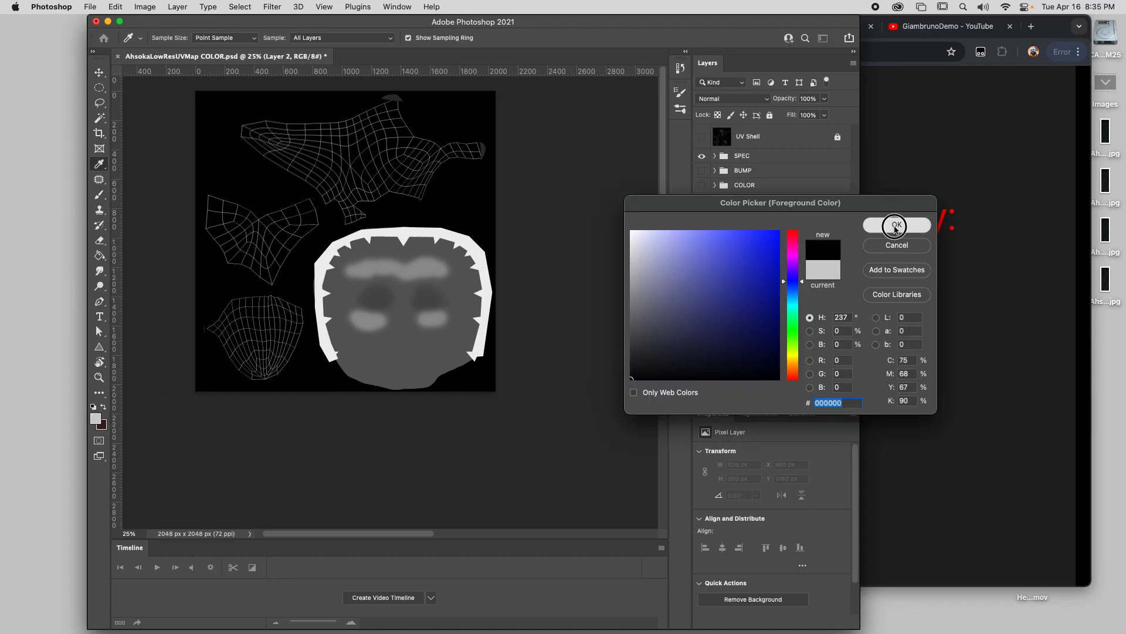
left_click(897, 225)
key("g")
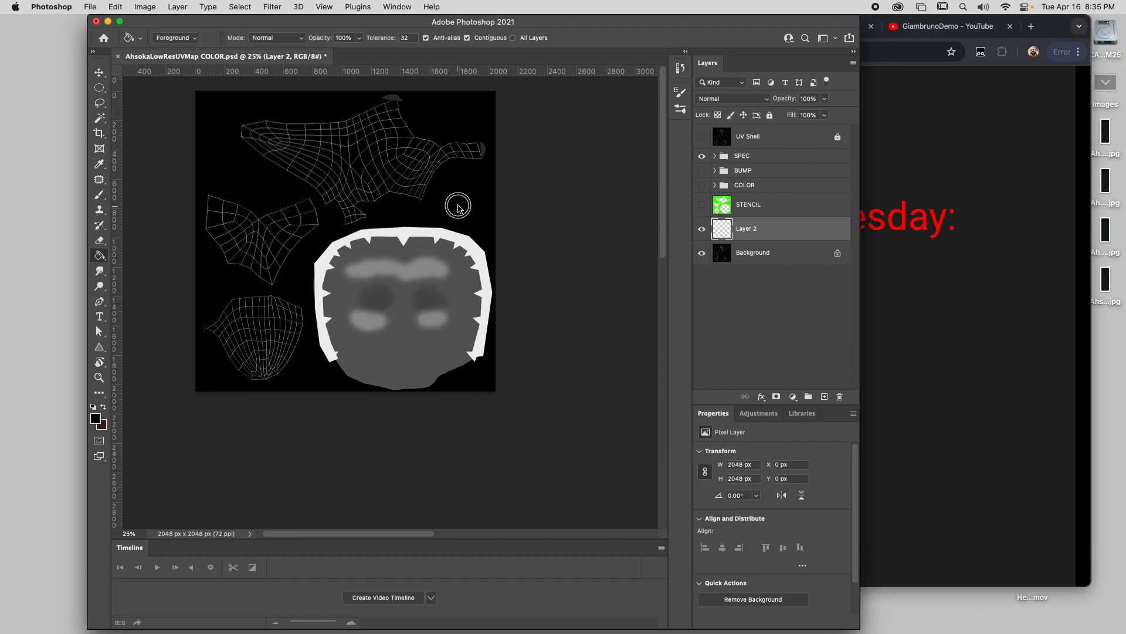
left_click(463, 209)
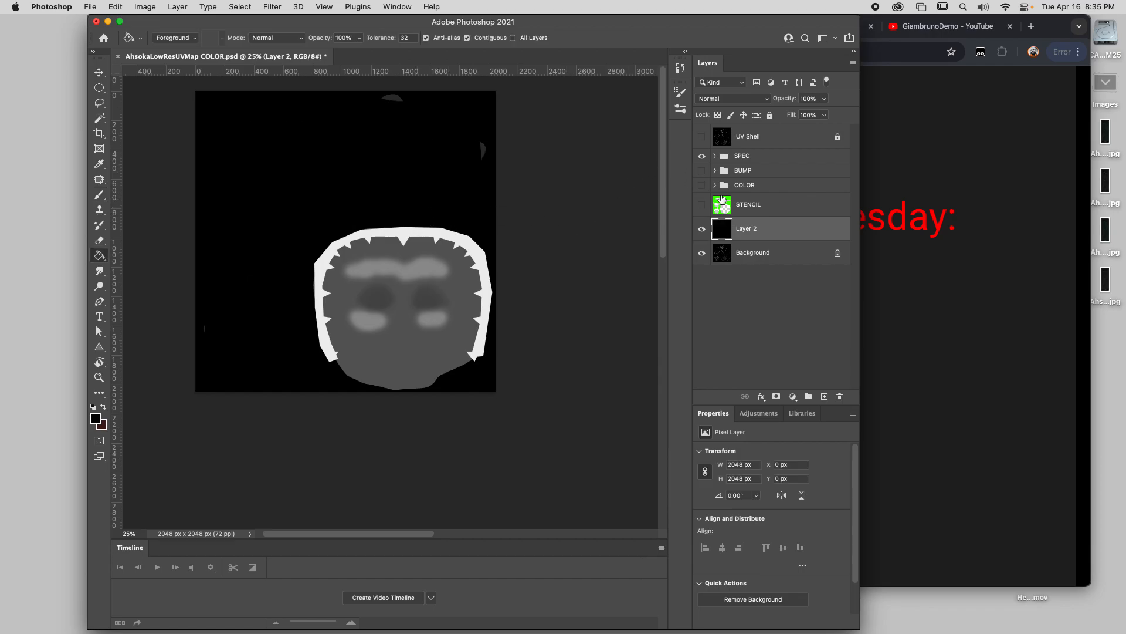
left_click(99, 102)
mouse_move(332, 93)
left_mouse_down()
mouse_move(551, 210)
mouse_move(533, 124)
mouse_move(415, 84)
mouse_move(286, 75)
left_mouse_up()
key("Delete")
key("super+z")
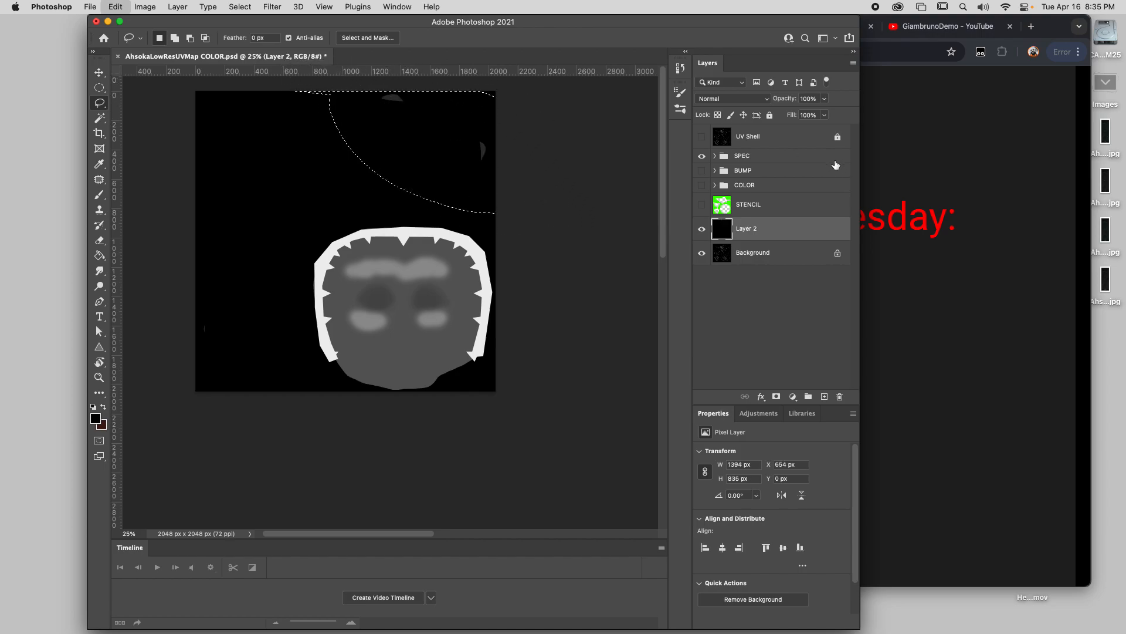
Lasso the stray grey patches near the canvas's upper-right corner and delete them from SPEC's Base Colors layer.
left_click(716, 159)
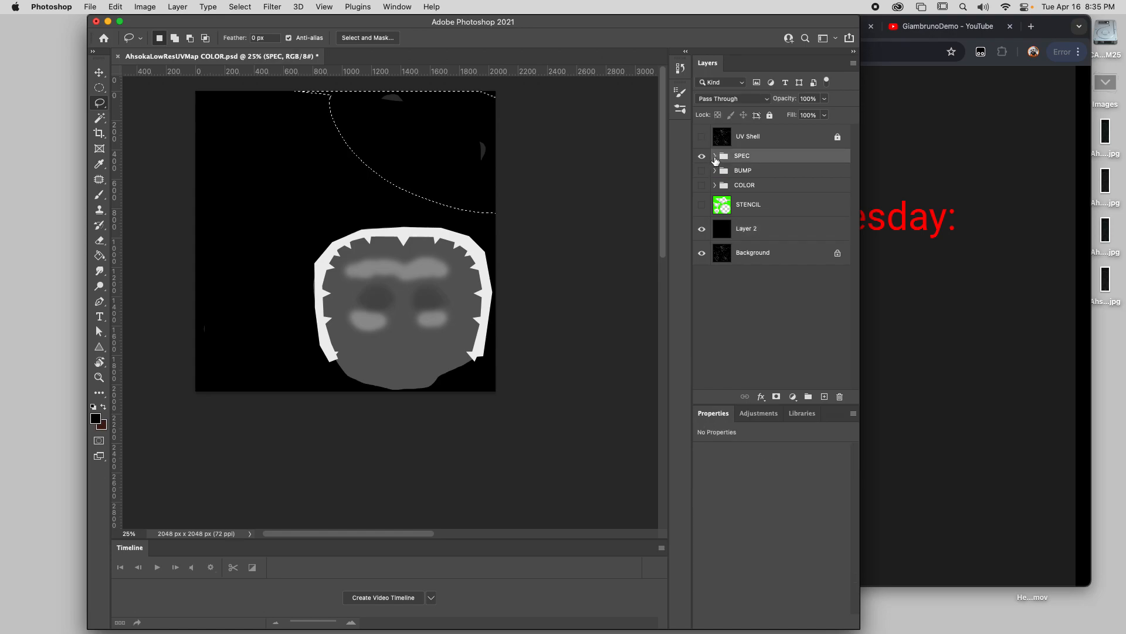
left_click(714, 157)
left_click(702, 223)
left_click(702, 224)
left_click(703, 369)
left_click(703, 368)
mouse_move(363, 89)
left_mouse_down()
mouse_move(544, 169)
mouse_move(499, 57)
mouse_move(317, 47)
left_mouse_up()
key("BackSpace")
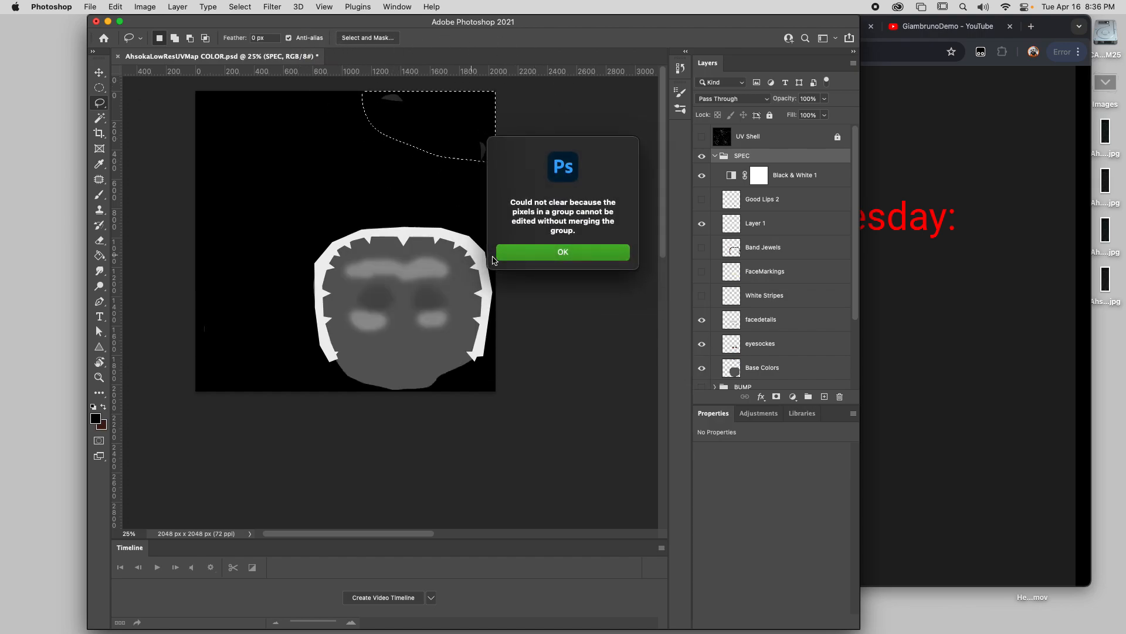
left_click(555, 254)
left_click(756, 367)
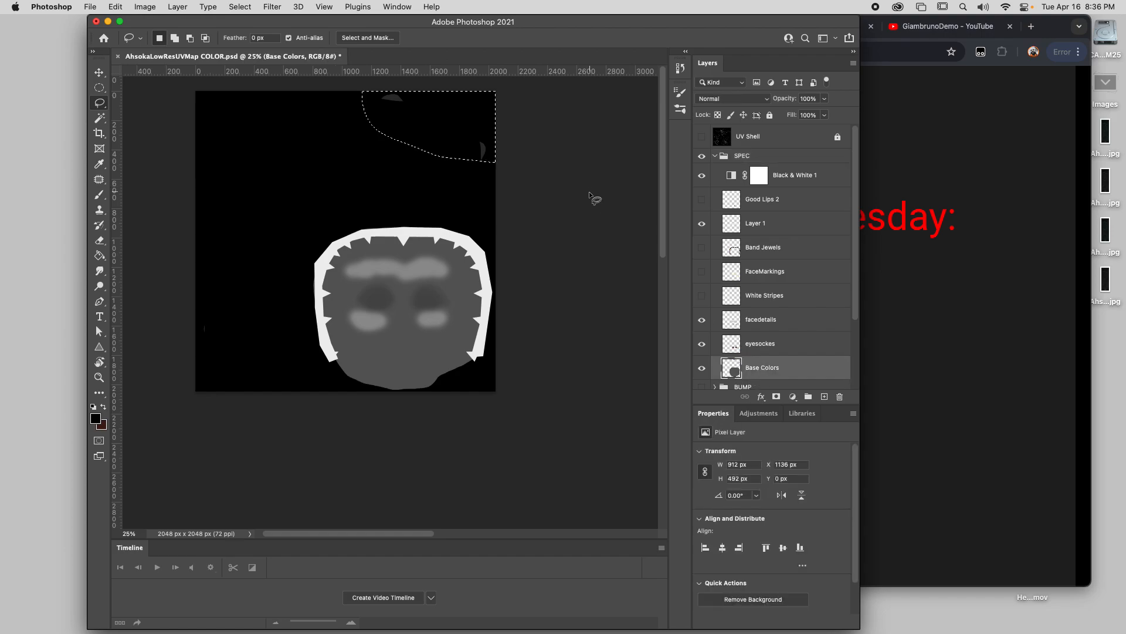
key("super+d")
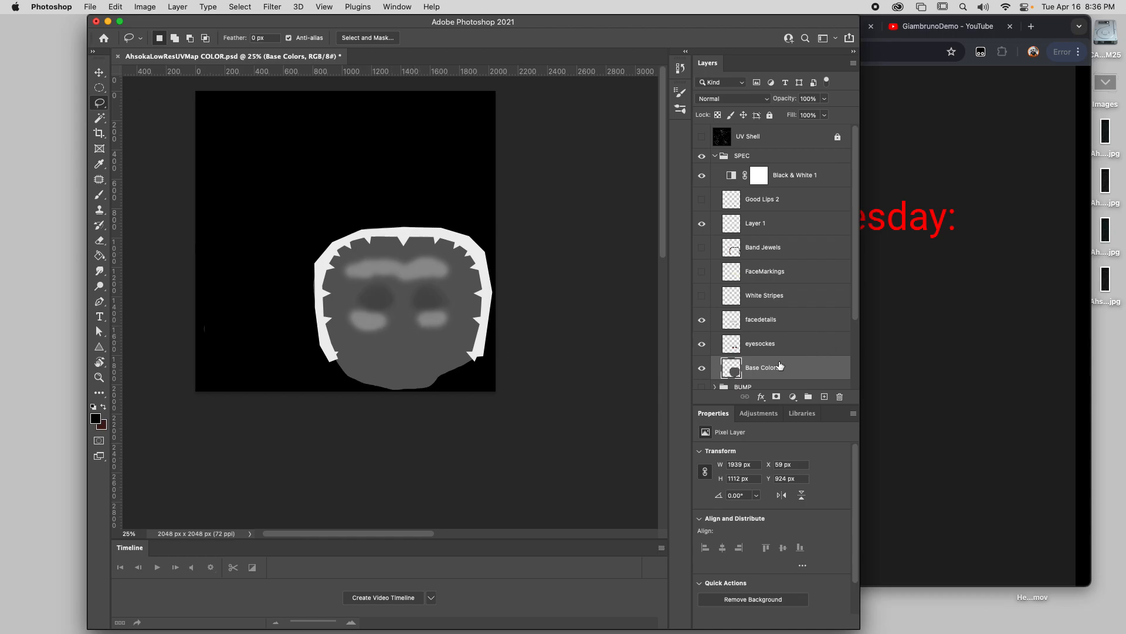
Paint a soft highlight down the nose on the facedetails layer in grey 929292 sampled from the cheek, and save the document.
left_click(761, 326)
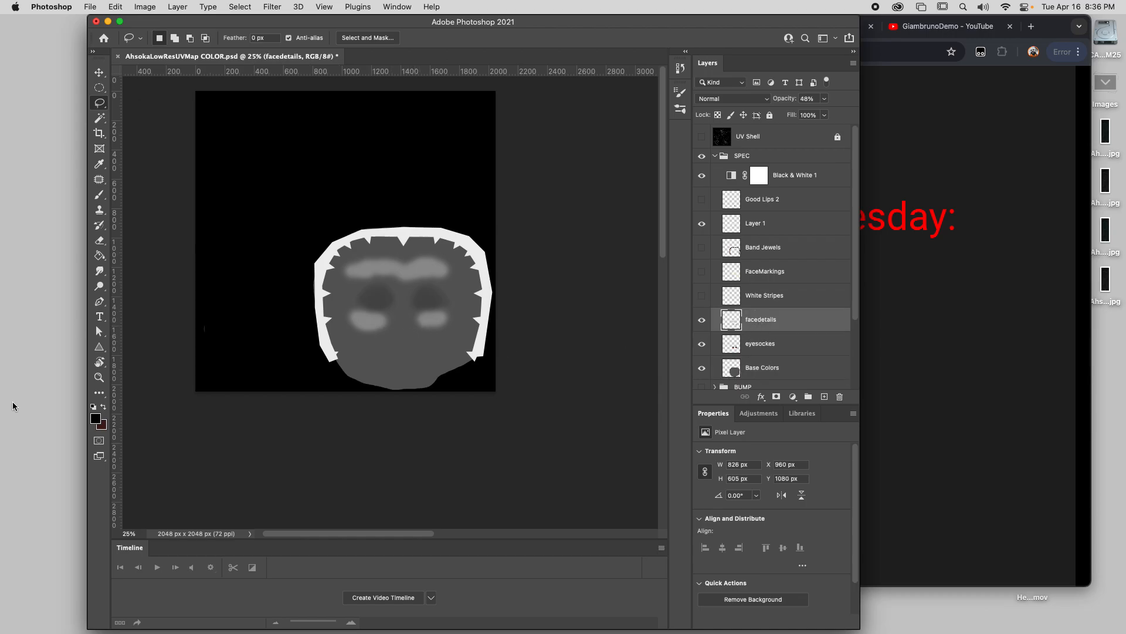
left_click(95, 419)
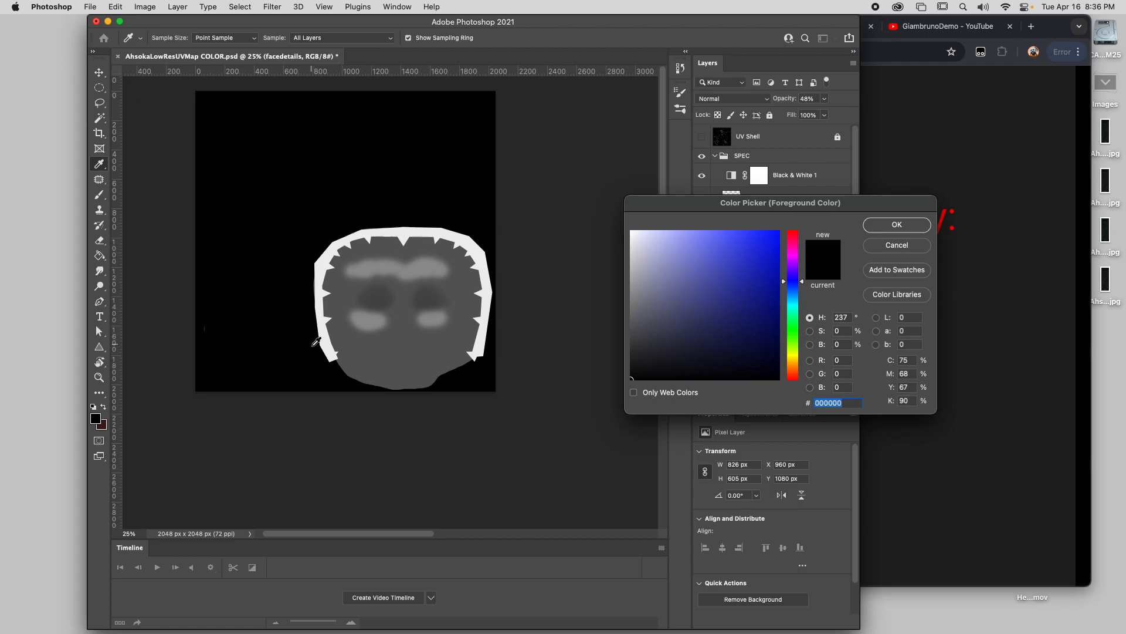
left_click(360, 324)
left_click(885, 229)
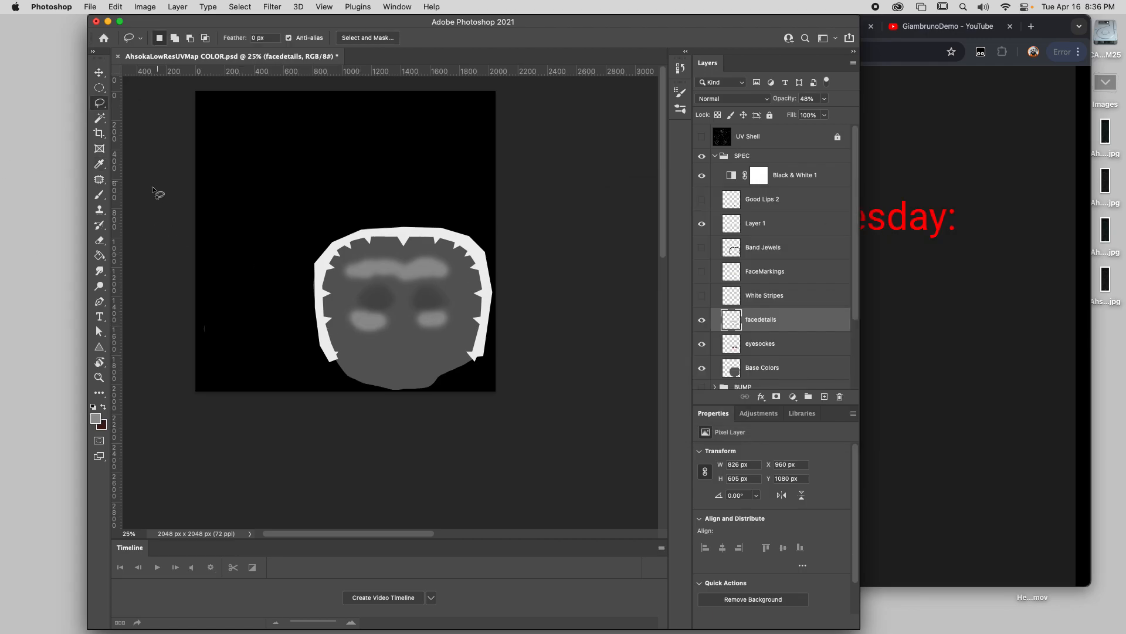
left_click(101, 197)
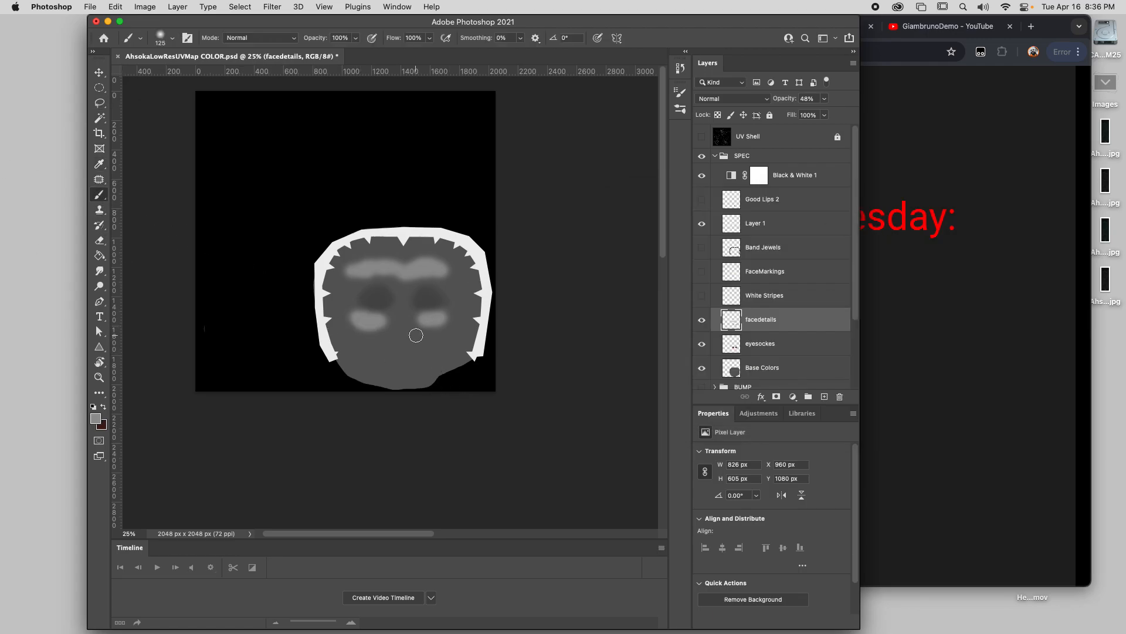
mouse_move(402, 322)
left_mouse_down()
mouse_move(403, 339)
mouse_move(400, 275)
left_mouse_up()
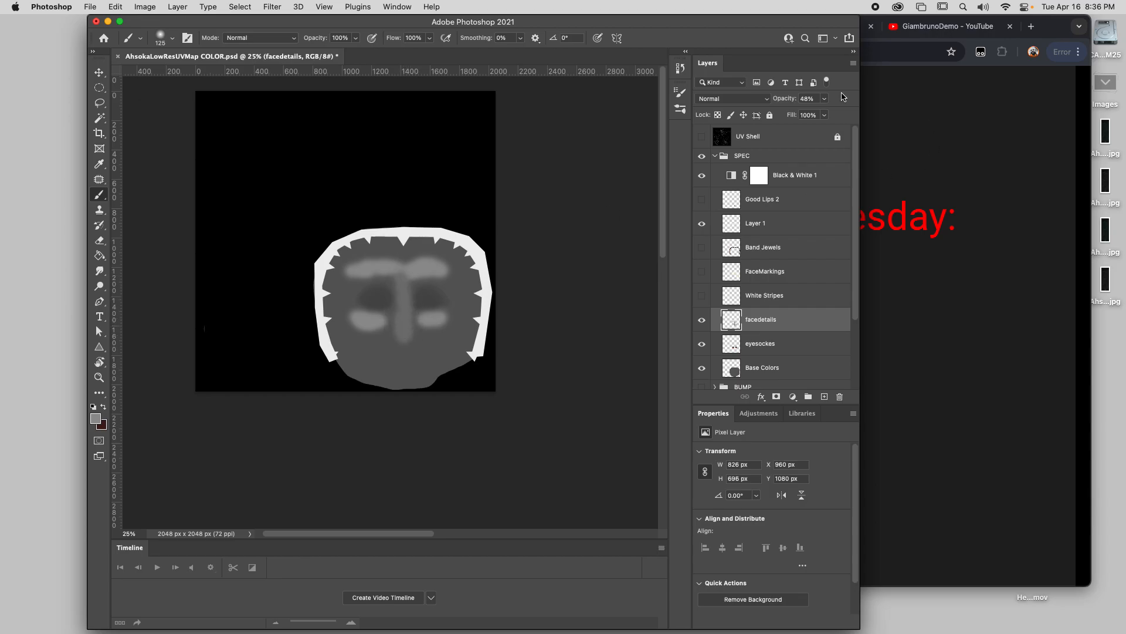
key("super+s")
Switch to Maya and examine the updated specular texture on the head model, focusing on the face and headband.
mouse_move(555, 630)
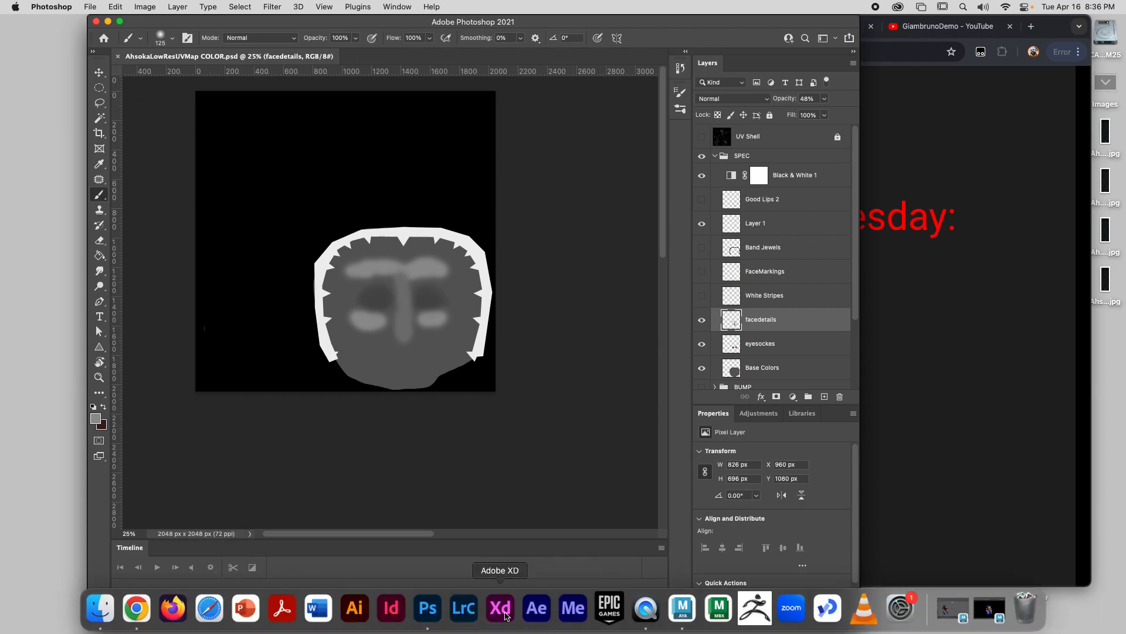
left_click(683, 610)
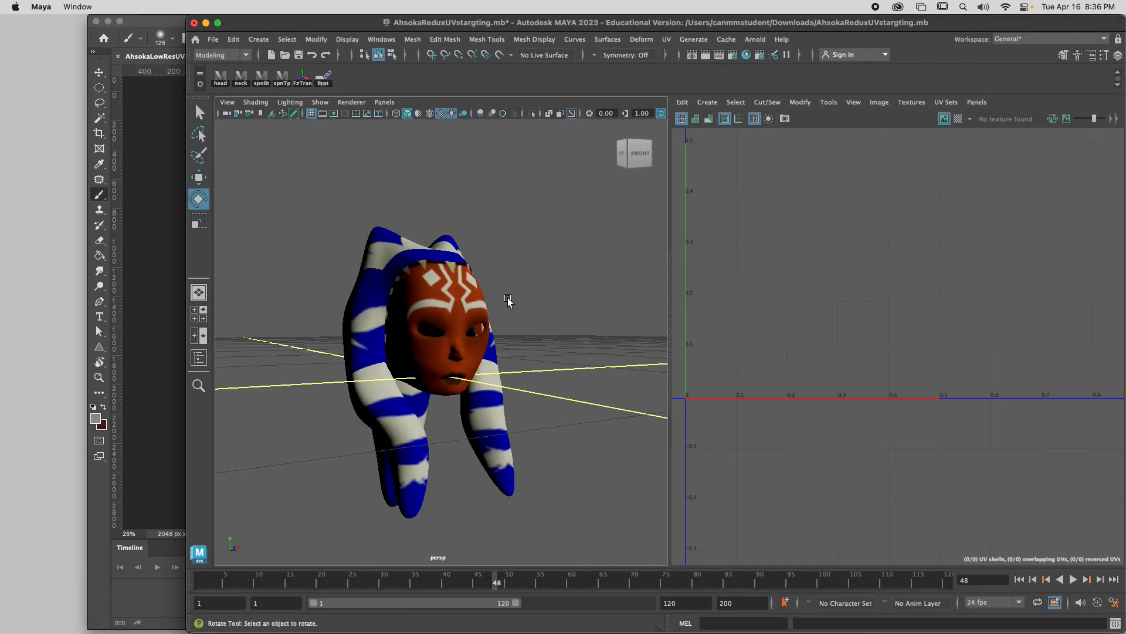
left_click_drag(483, 317, 450, 319)
left_click(443, 317)
left_click(573, 305)
left_click_drag(573, 305, 411, 291)
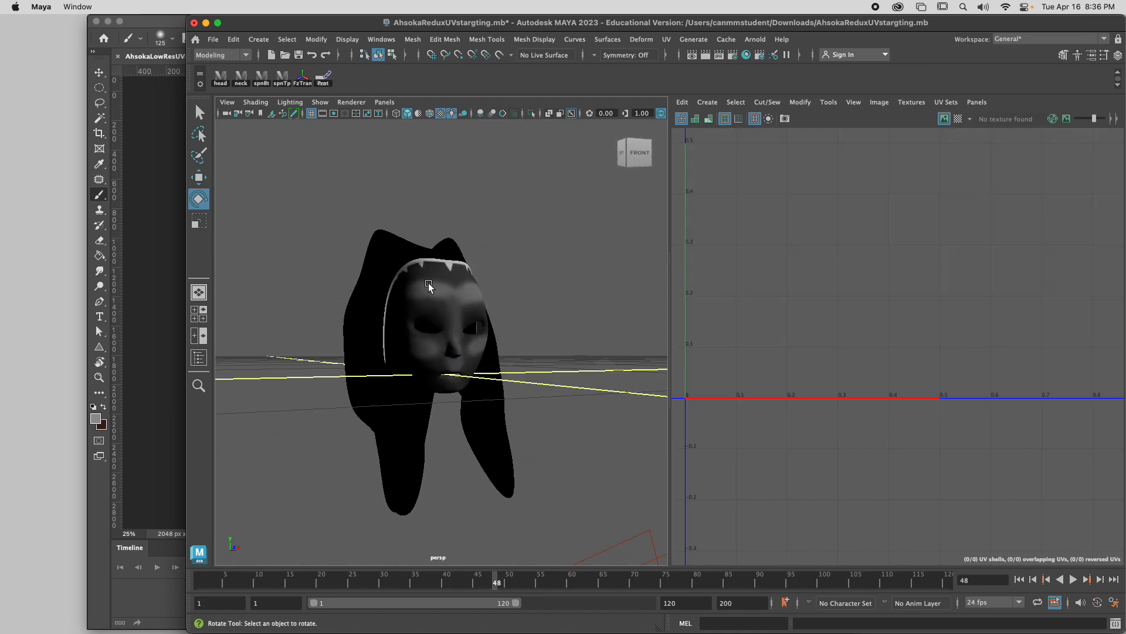
scroll(457, 288, "up", 5)
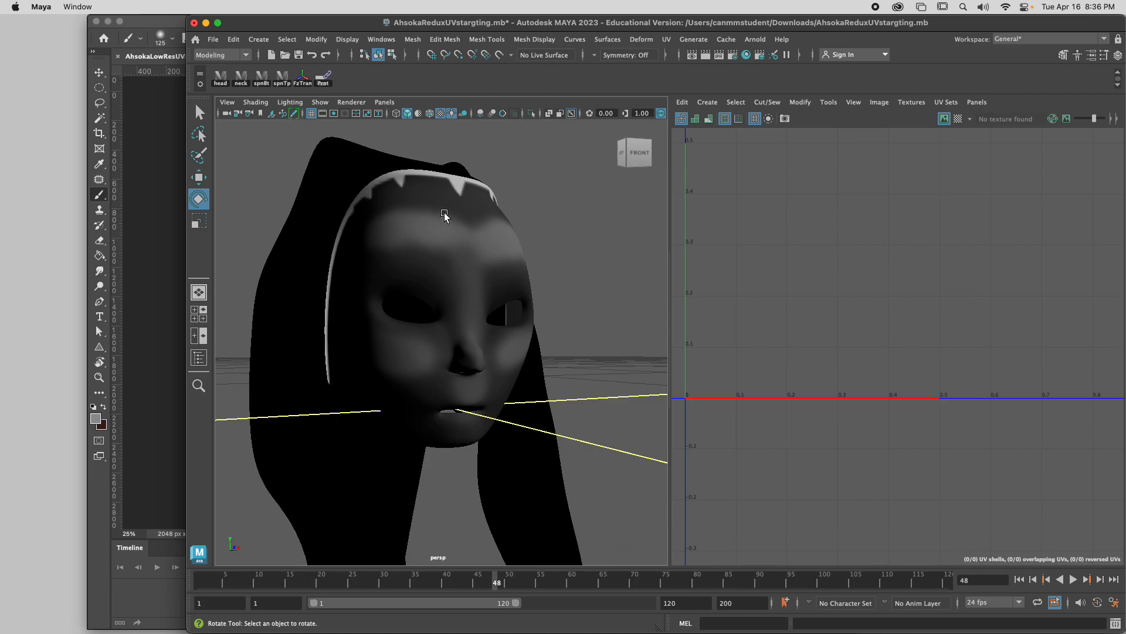
left_click_drag(448, 226, 433, 245)
Switch back to Photoshop and make SPEC's Good Lips 2 layer visible.
left_click(170, 388)
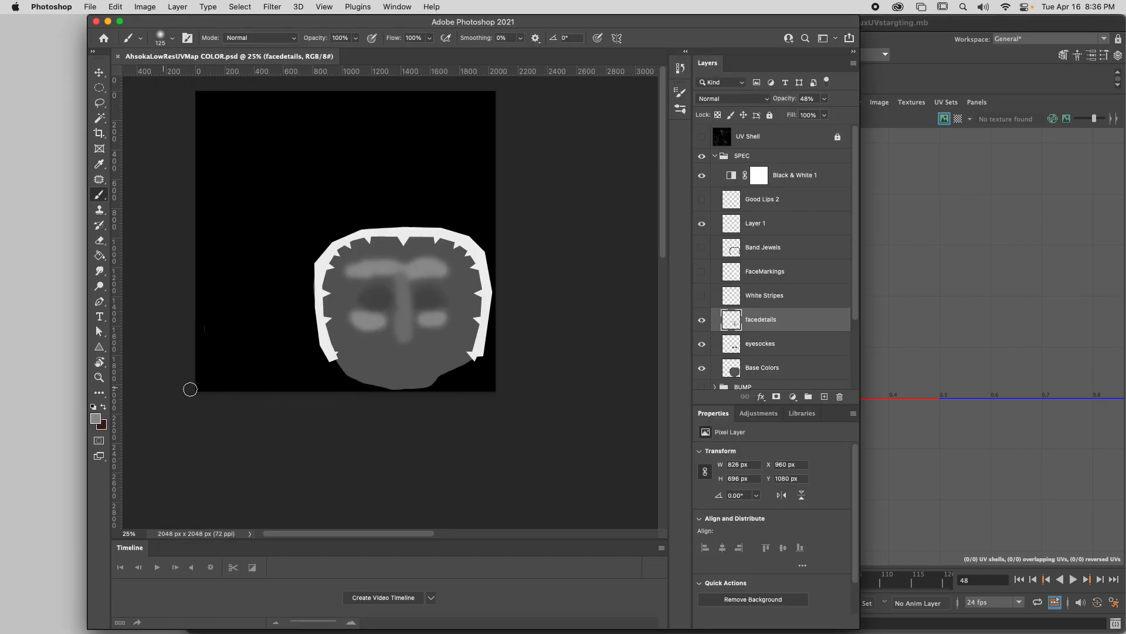
left_click(715, 156)
left_click(715, 157)
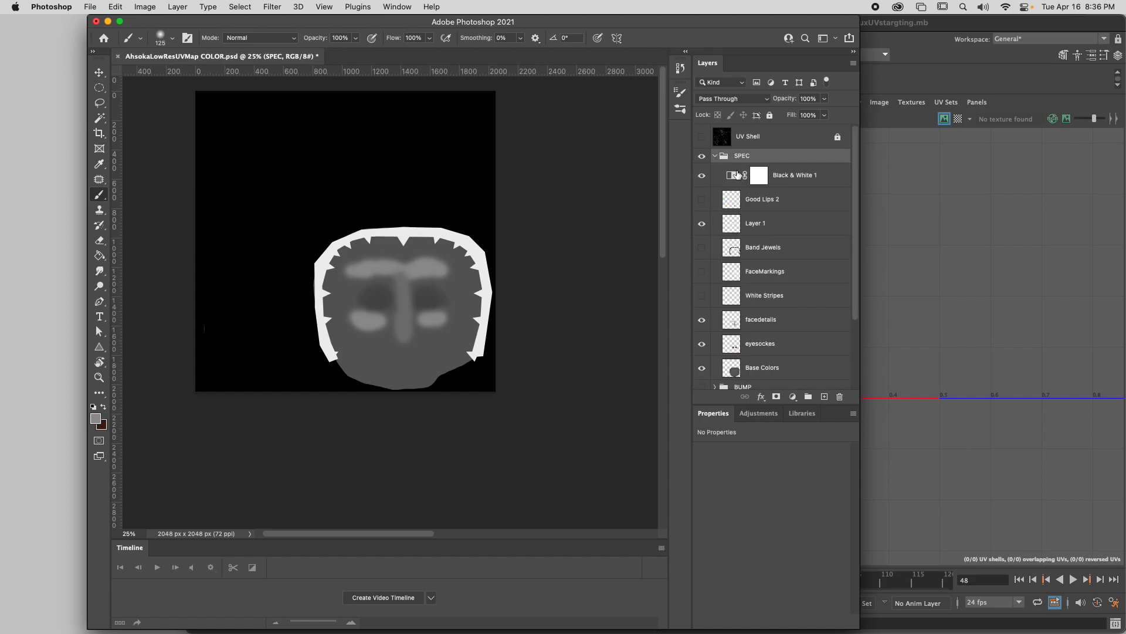
left_click(758, 201)
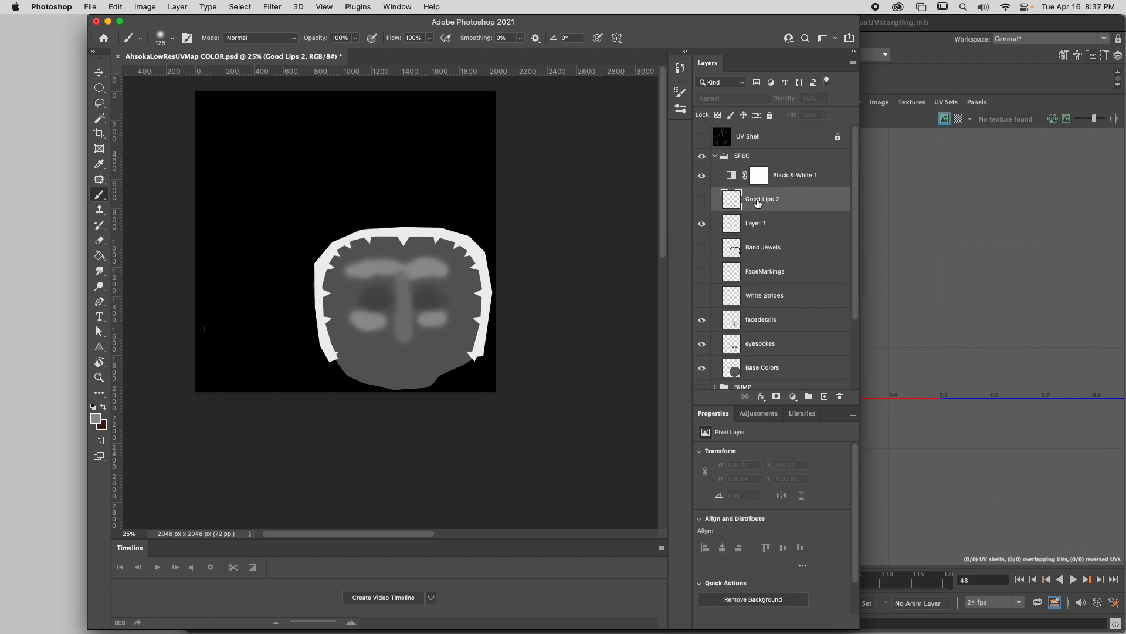
left_click(702, 201)
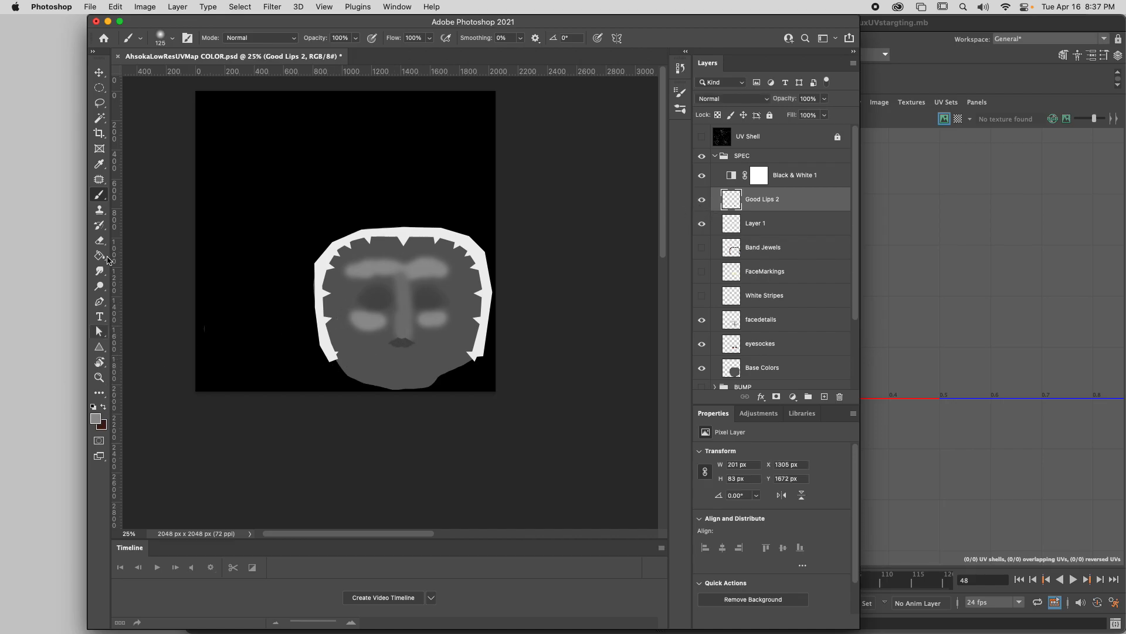
Select the lip shape on Good Lips 2 with the Magic Wand, fill it with a lighter grey, deselect, and save the document.
left_click(100, 118)
left_click(402, 342)
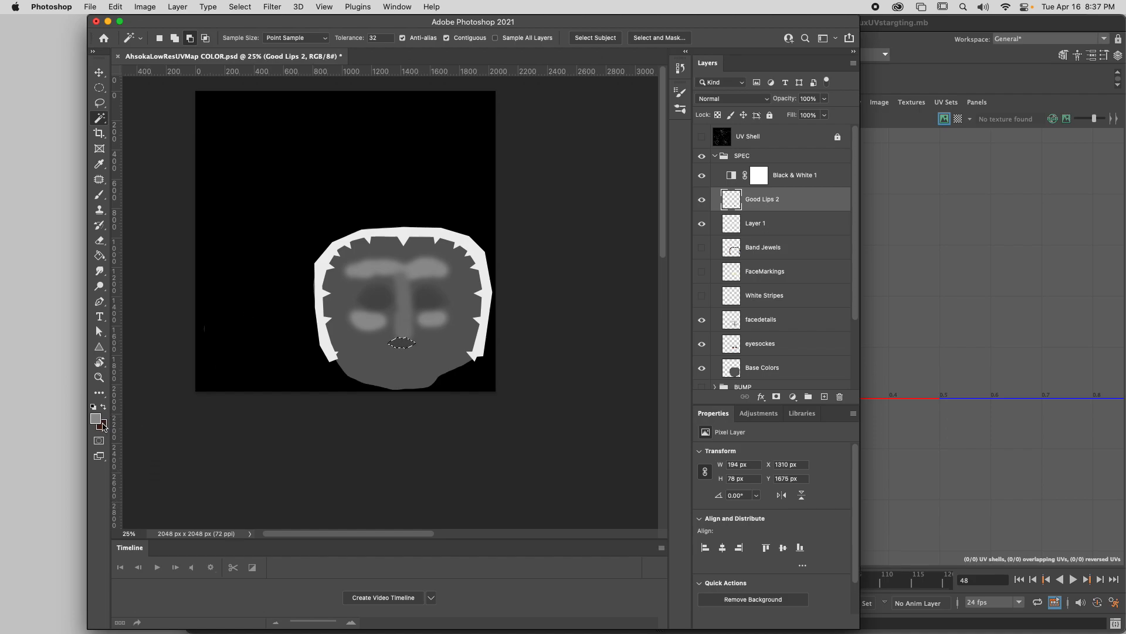
left_click(96, 419)
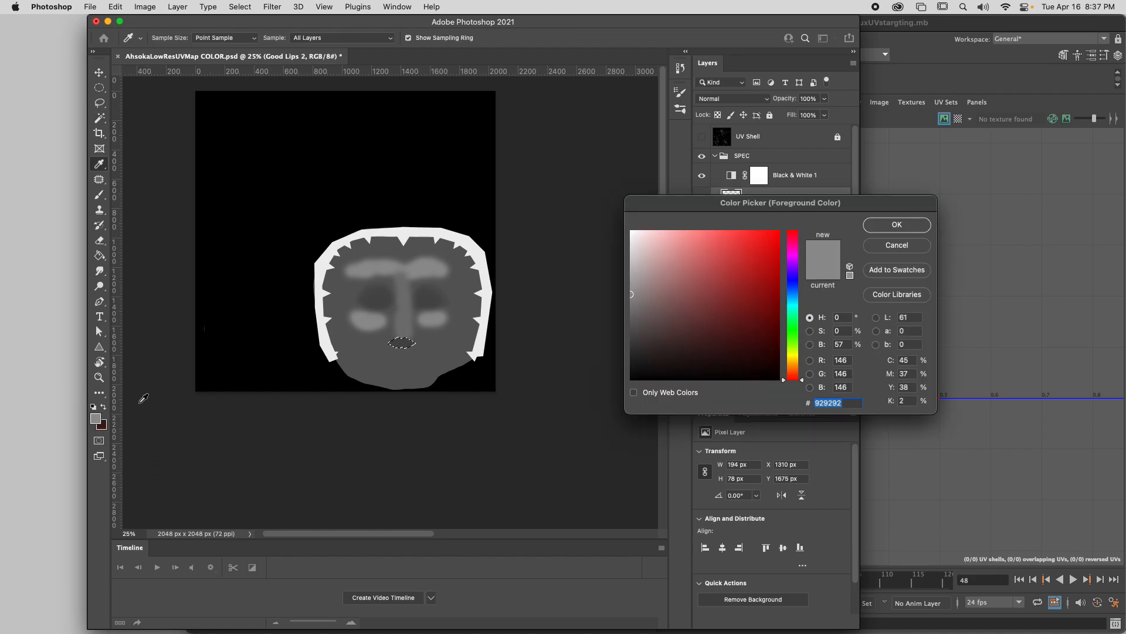
left_click(635, 282)
left_click(896, 226)
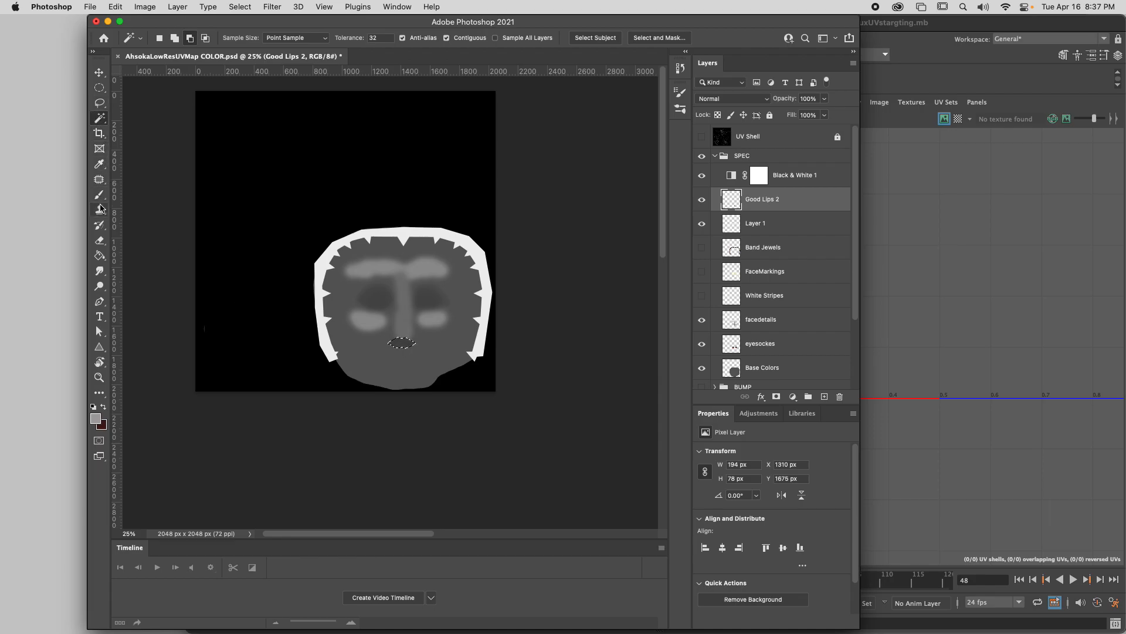
left_click(99, 255)
left_click(410, 351)
key("super+d")
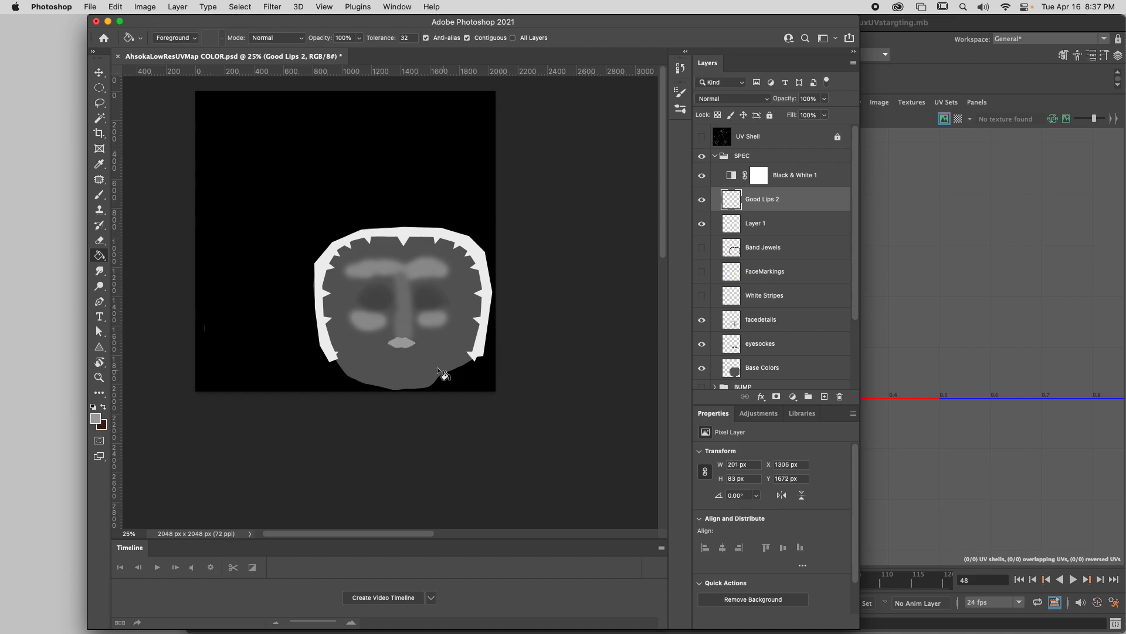
key("super+s")
Delete the Band Jewels, FaceMarkings and White Stripes layers from the SPEC group and collapse the group.
left_click(753, 251)
key("Delete")
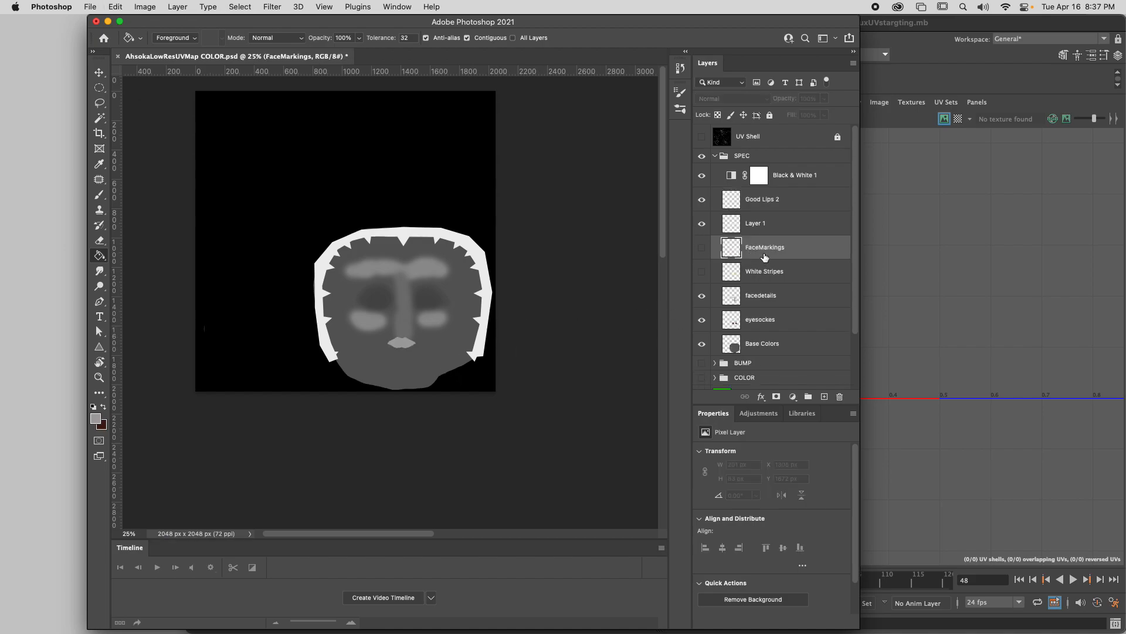
key("Delete")
key("Delete")
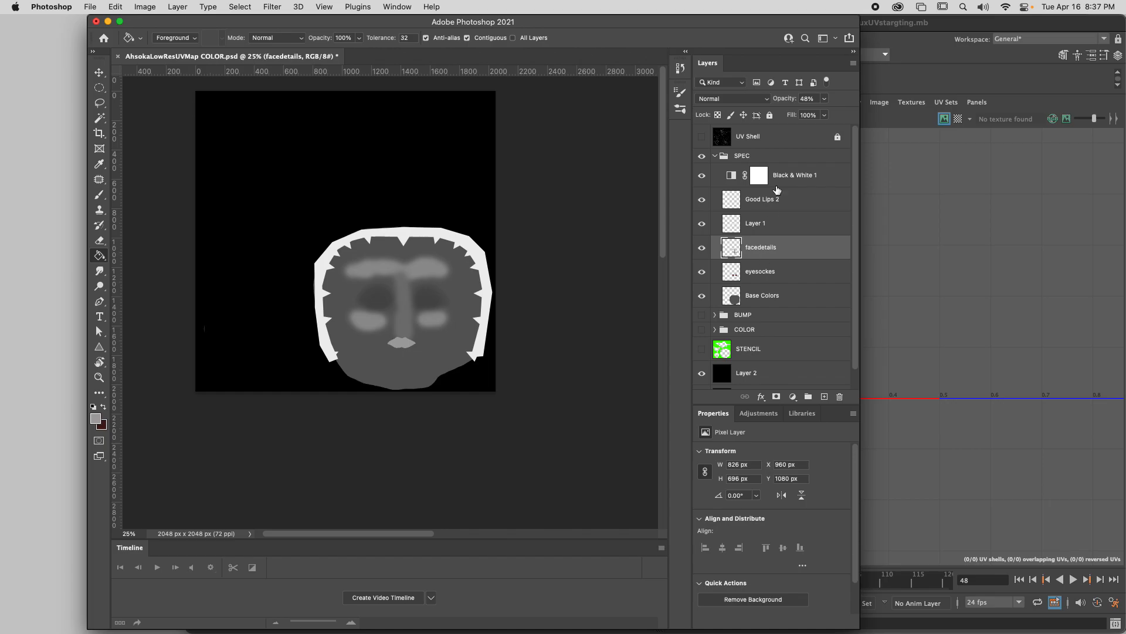
left_click(715, 156)
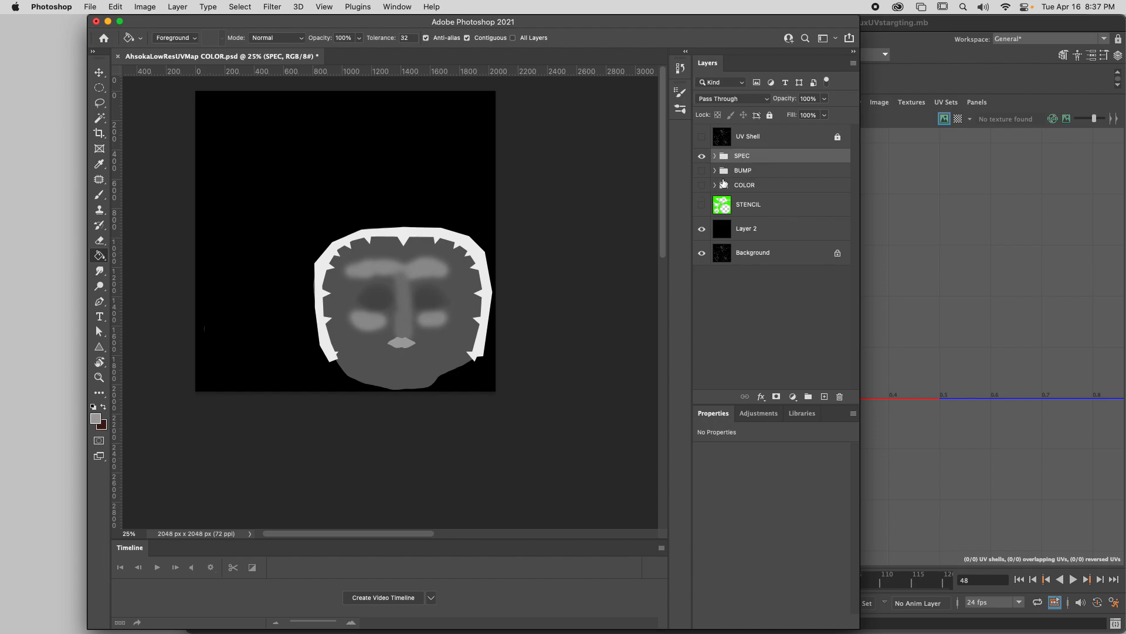
Hide the SPEC group and make the BUMP group visible.
left_click(702, 169)
left_click(701, 157)
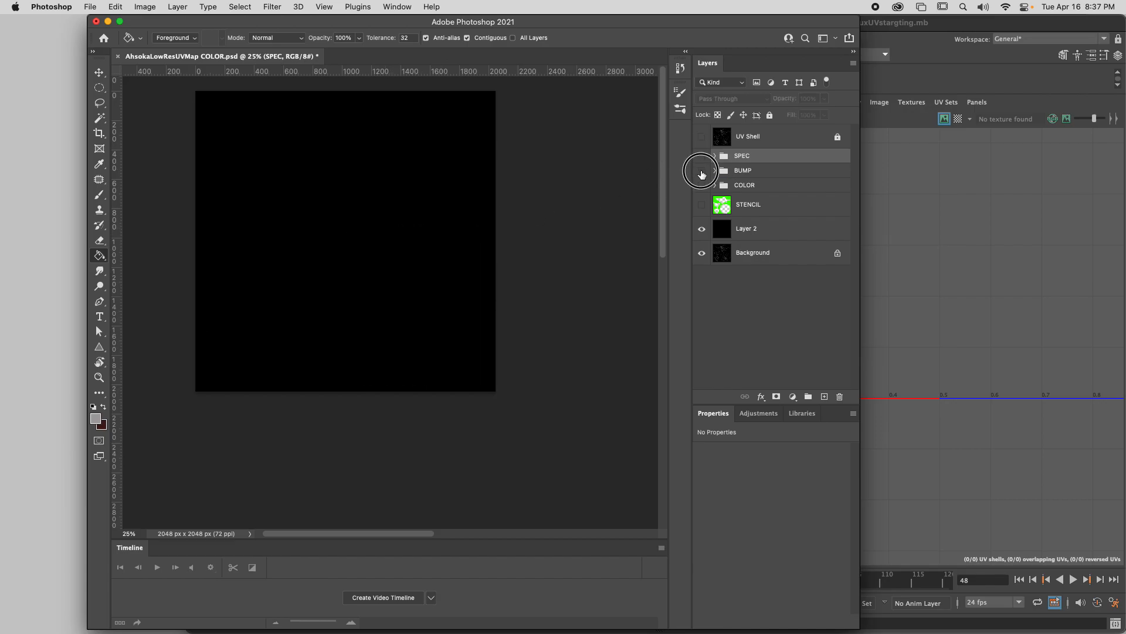
left_click(701, 168)
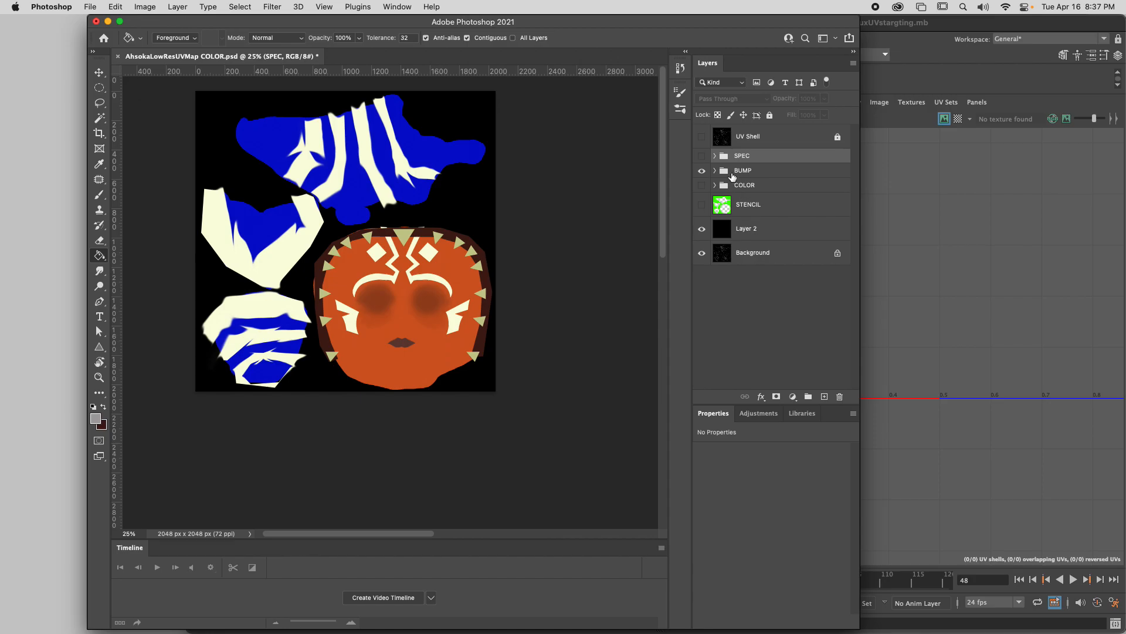
Compare the coloured BUMP artwork with the greyscale SPEC version by toggling the SPEC group's visibility.
left_click(702, 157)
left_click(702, 157)
left_click(702, 157)
left_click(702, 157)
left_click(702, 157)
left_click(701, 157)
left_click(701, 158)
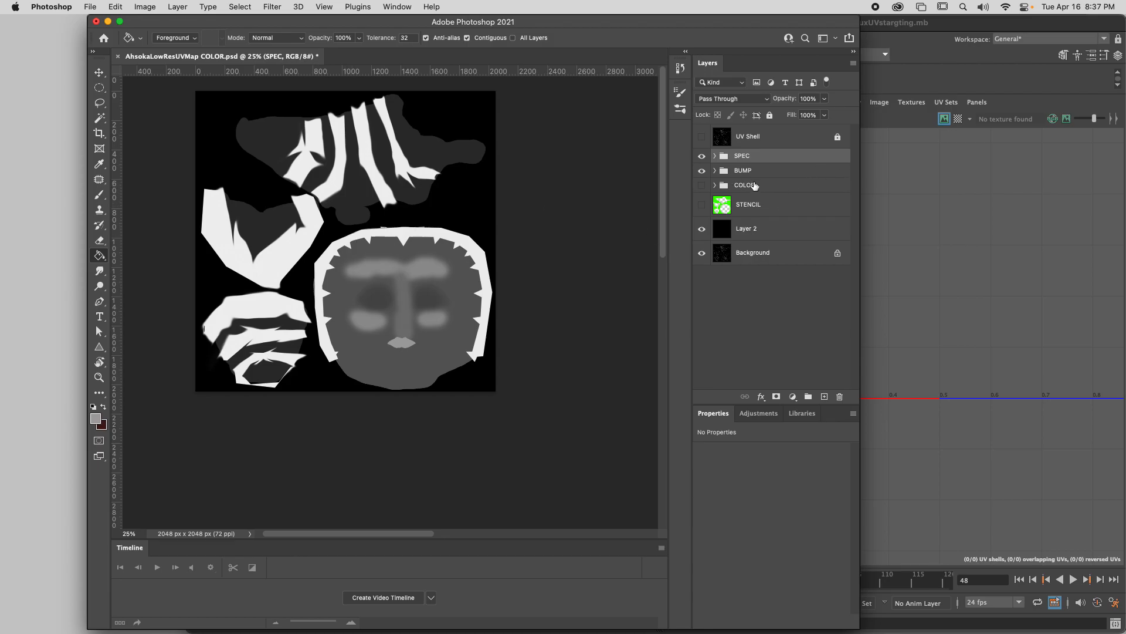
Expand the BUMP group, hide SPEC, and add a Black & White adjustment layer above BUMP's other layers.
left_click(711, 175)
left_click(714, 171)
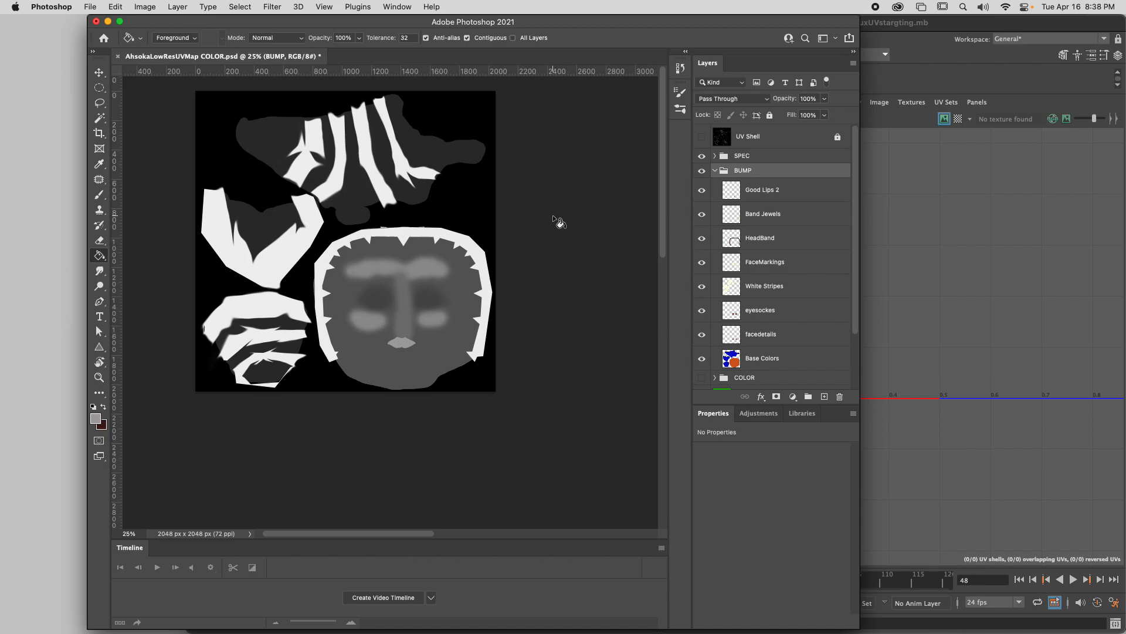
left_click(702, 156)
left_click(793, 397)
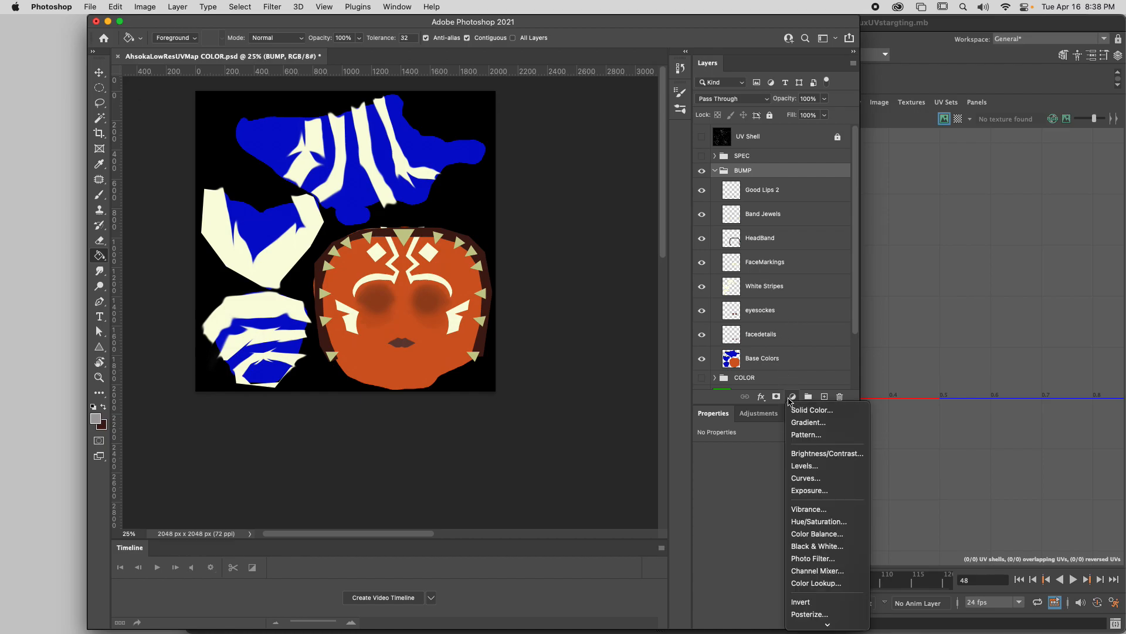
left_click(823, 550)
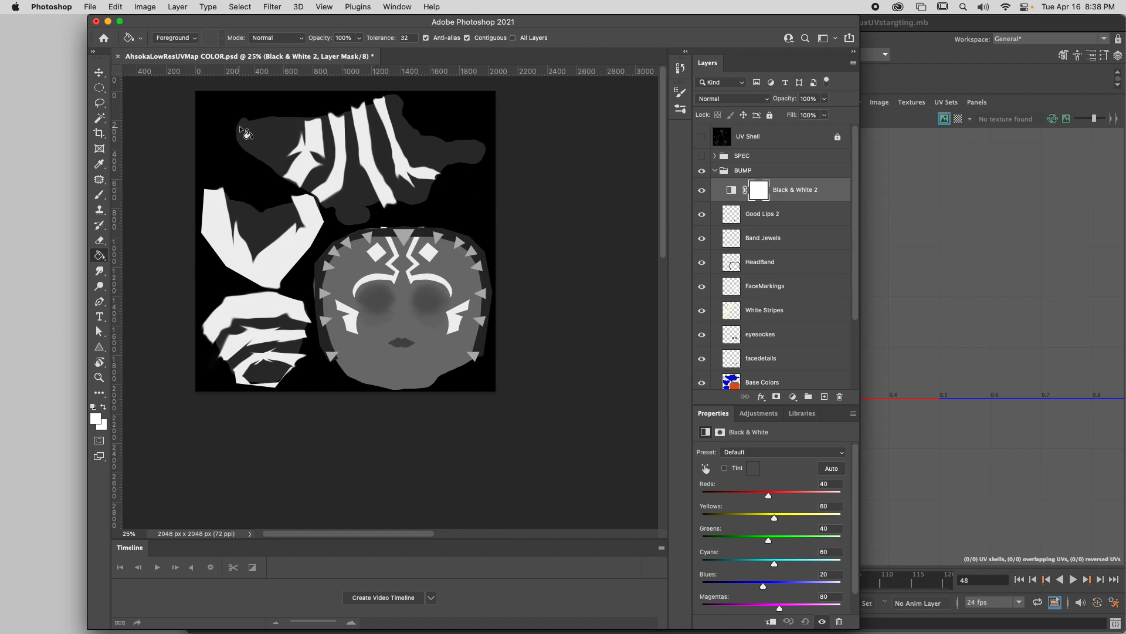
Delete the White Stripes layer from the BUMP group.
scroll(786, 326, "down", 1)
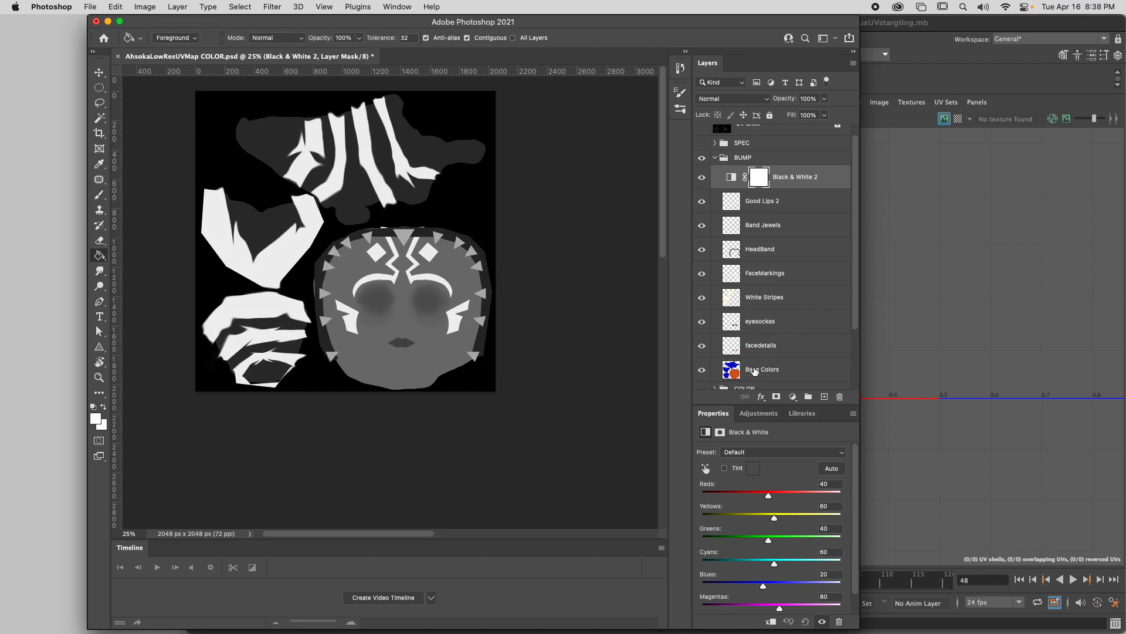
left_click(734, 370)
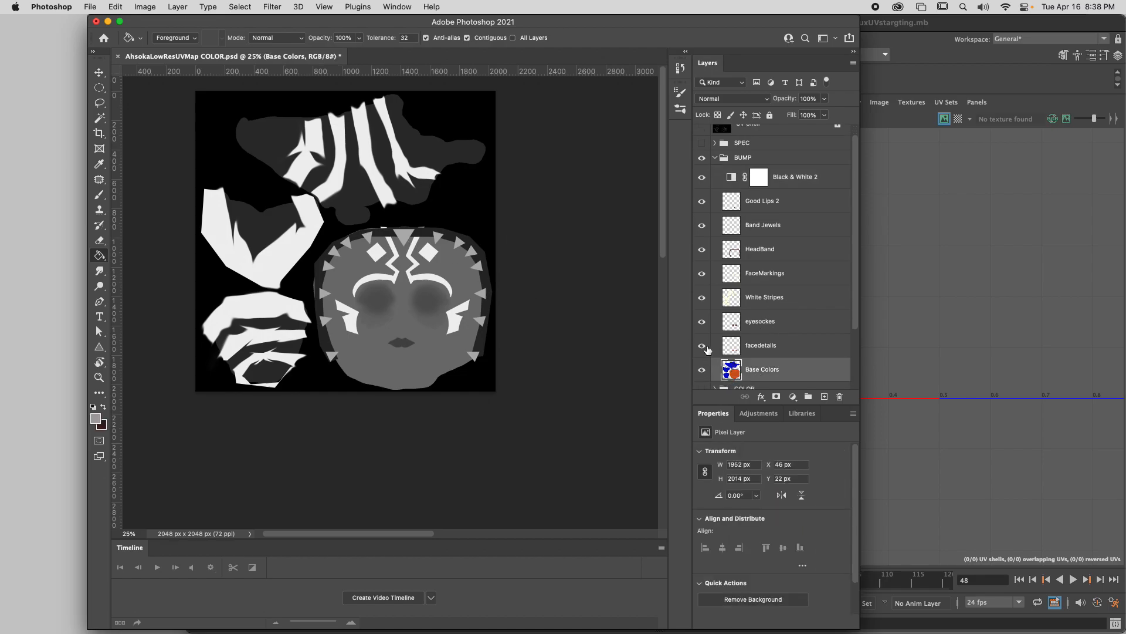
left_click(756, 299)
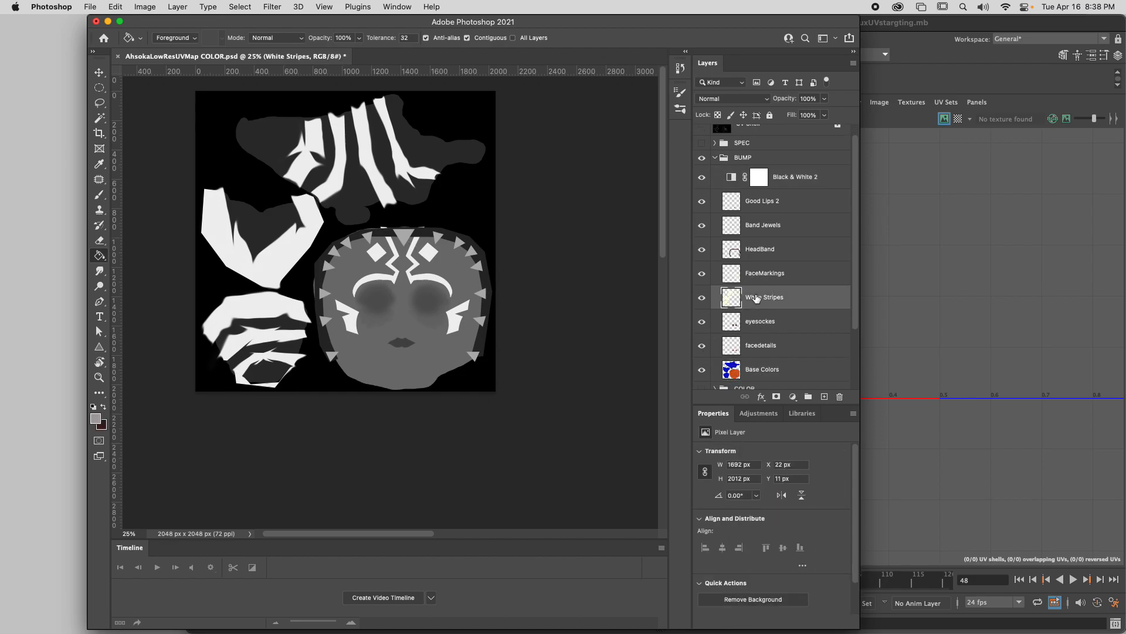
key("Delete")
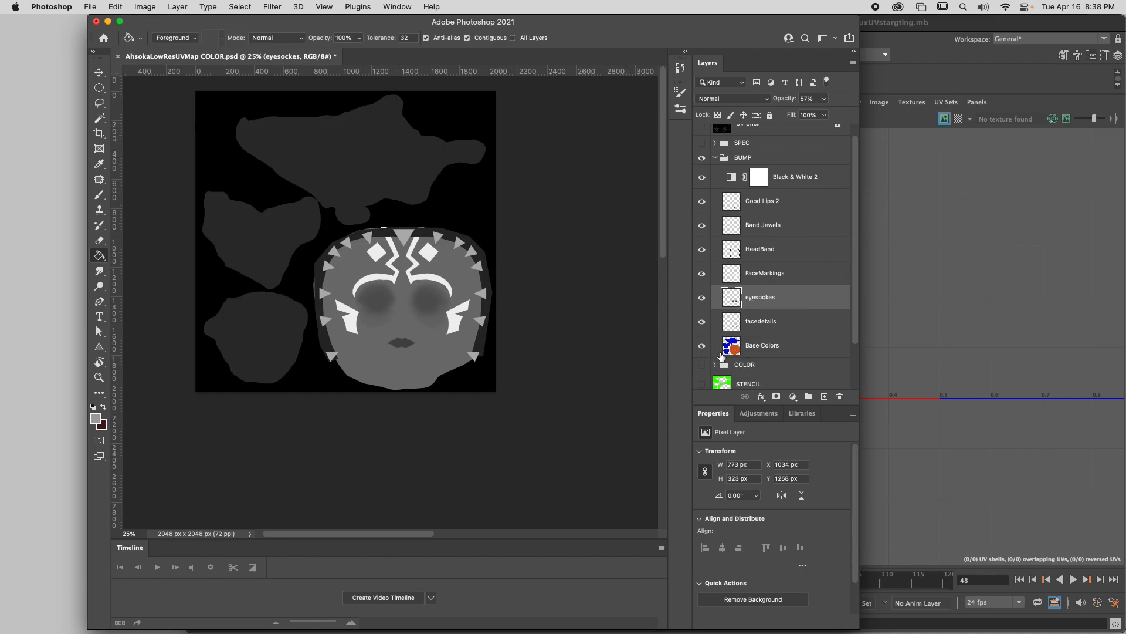
Fill the three blue head-tail shapes on BUMP's Base Colors layer with light grey (#a6a1a1).
left_click(96, 419)
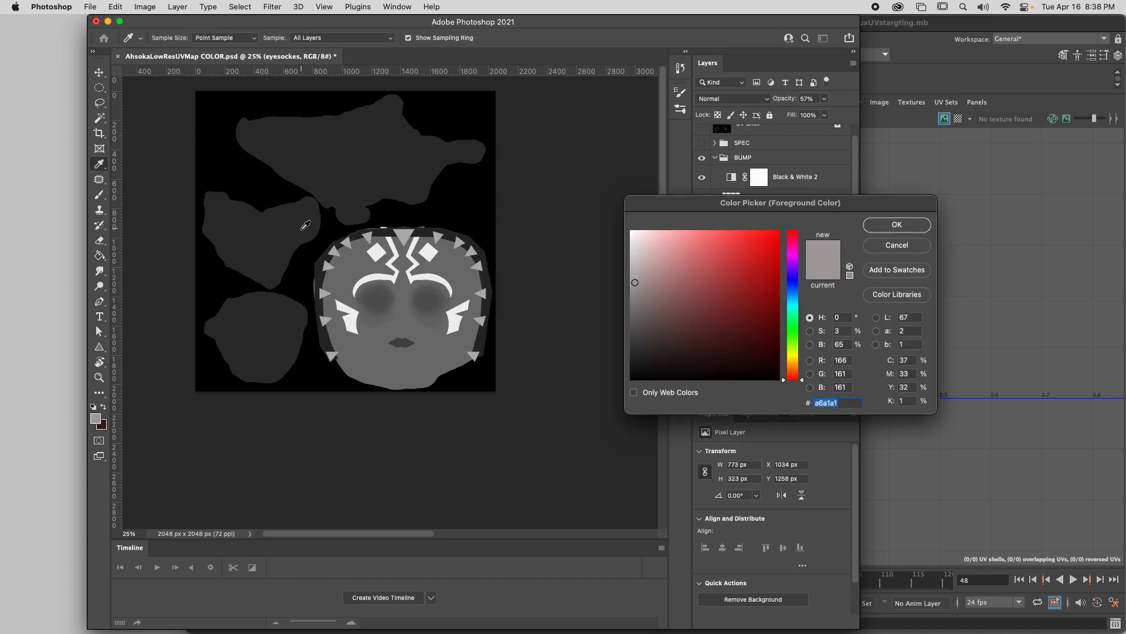
left_click(896, 225)
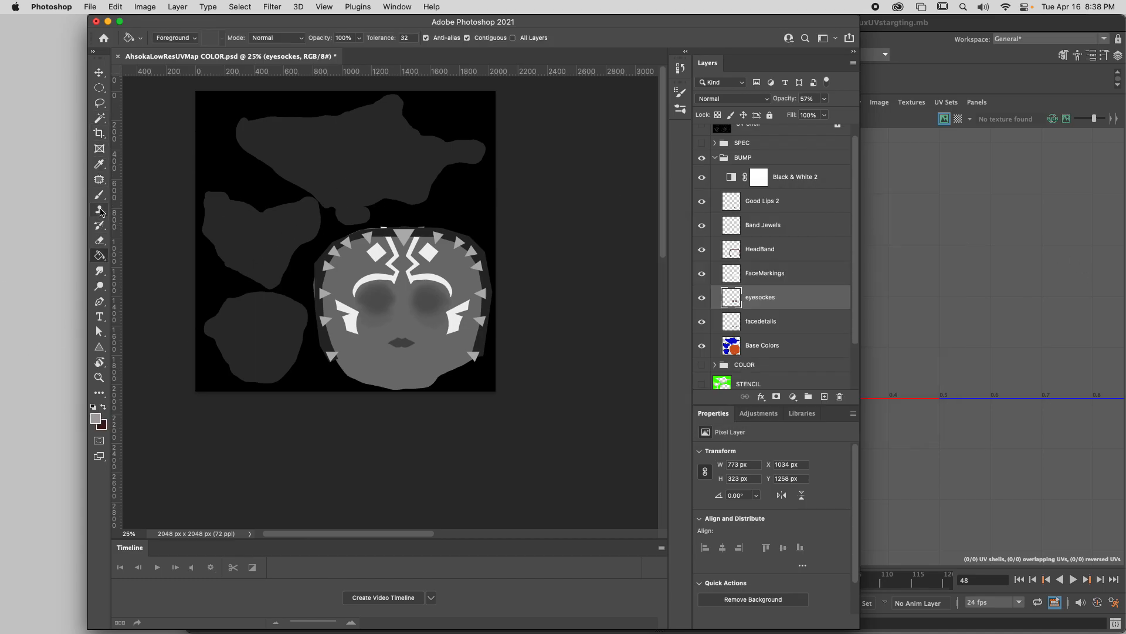
left_click(100, 256)
left_click(359, 155)
key("super+z")
left_click(766, 345)
left_click(356, 186)
left_click(293, 235)
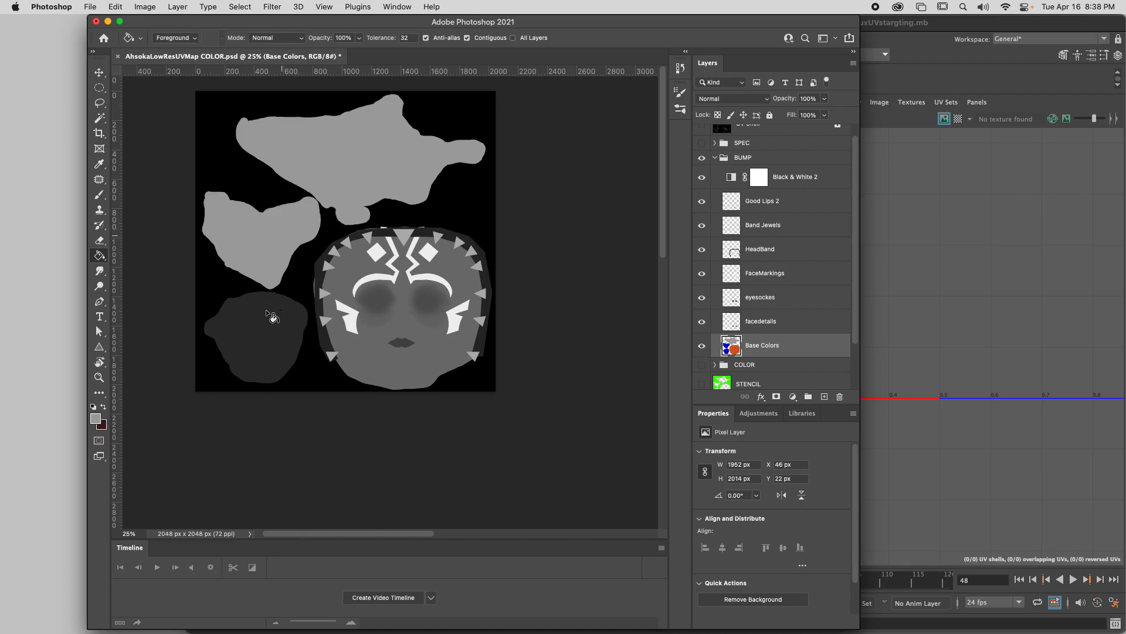
left_click(271, 331)
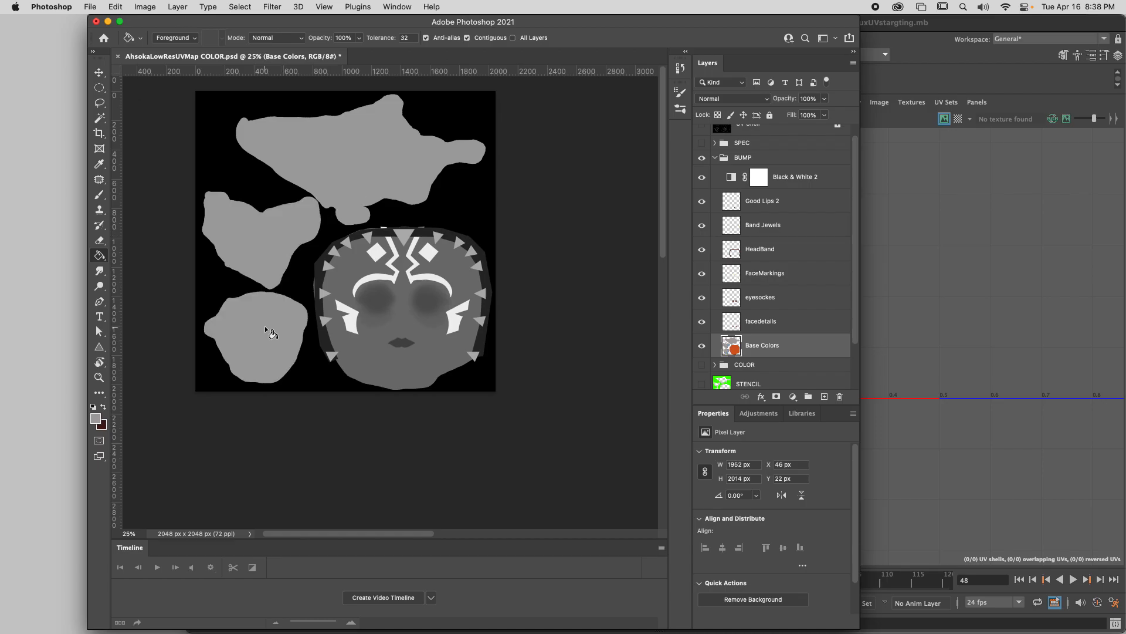
Set the foreground colour to mid-grey #717171 and fill the three head-tail shapes on Base Colors with it.
left_click(95, 419)
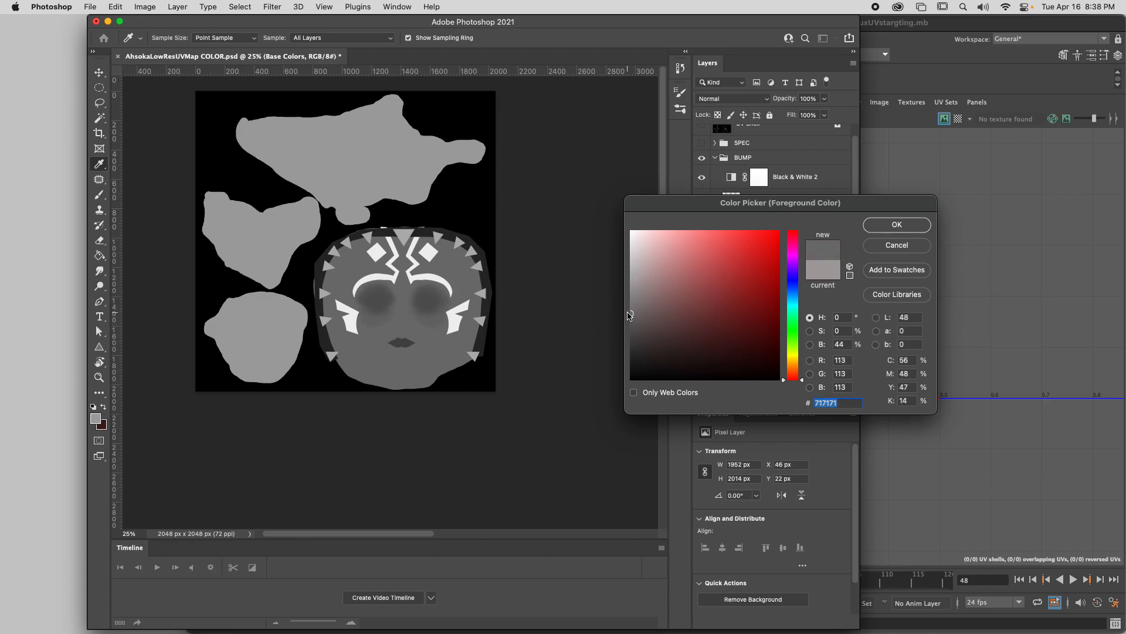
left_click(878, 225)
left_click(363, 182)
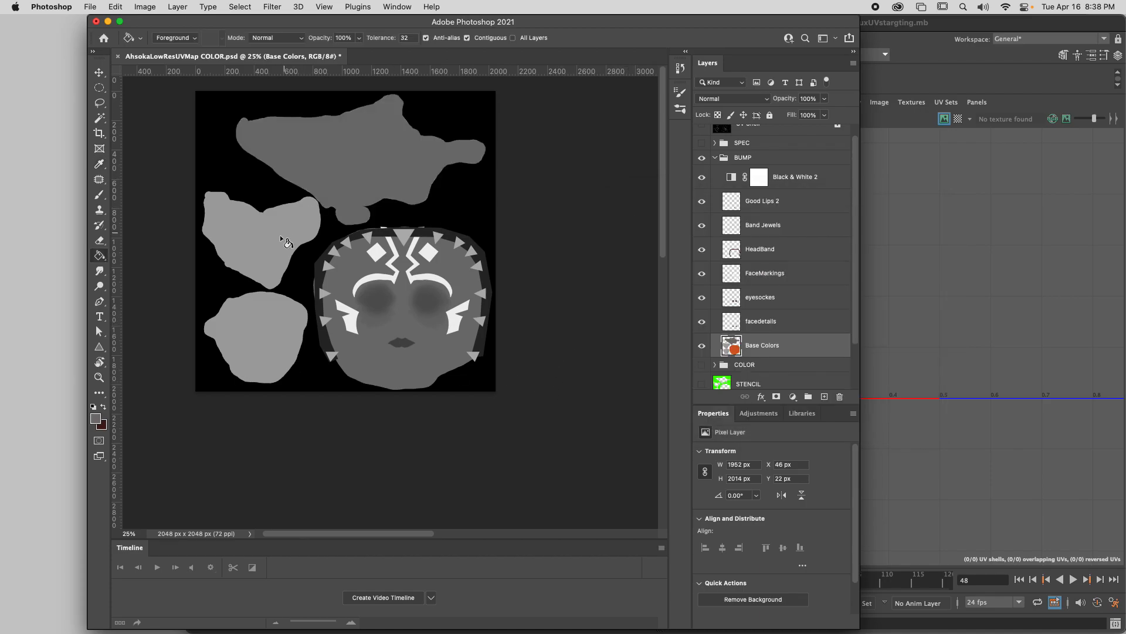
left_click(291, 241)
left_click(254, 317)
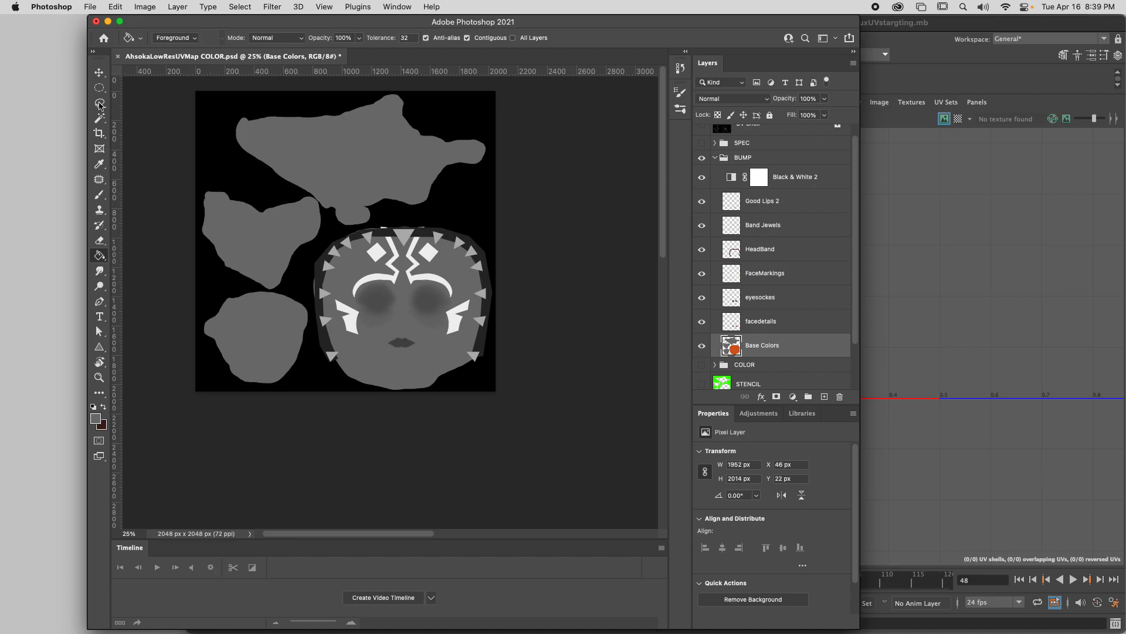
Activate the Brush tool and choose the Hard Round Pressure Size preset from General Brushes.
left_click(100, 196)
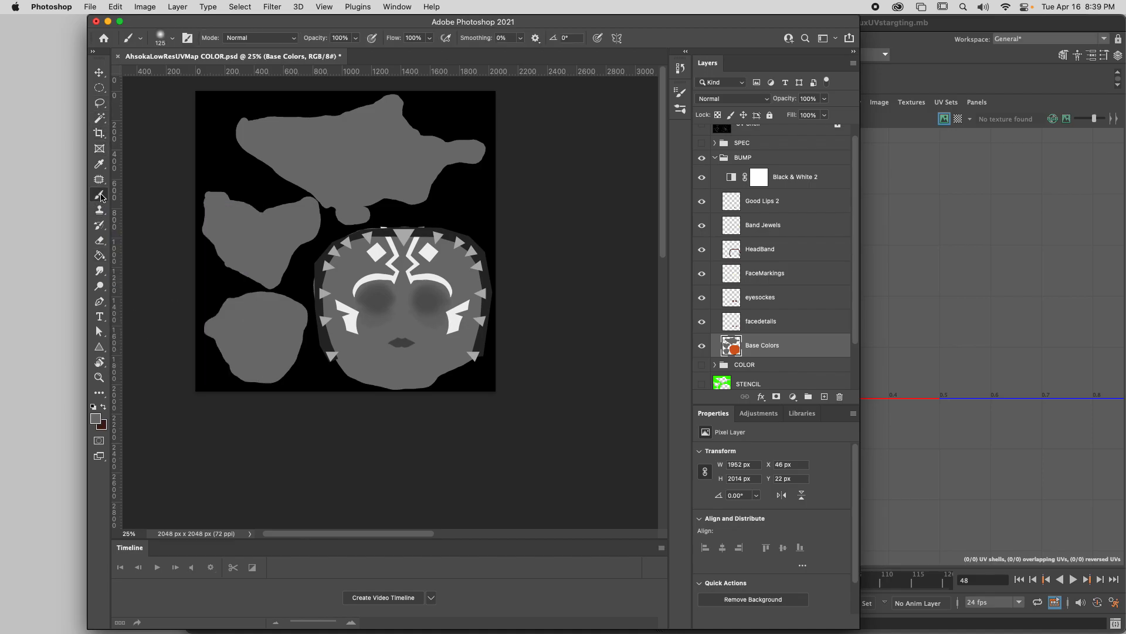
left_click(141, 40)
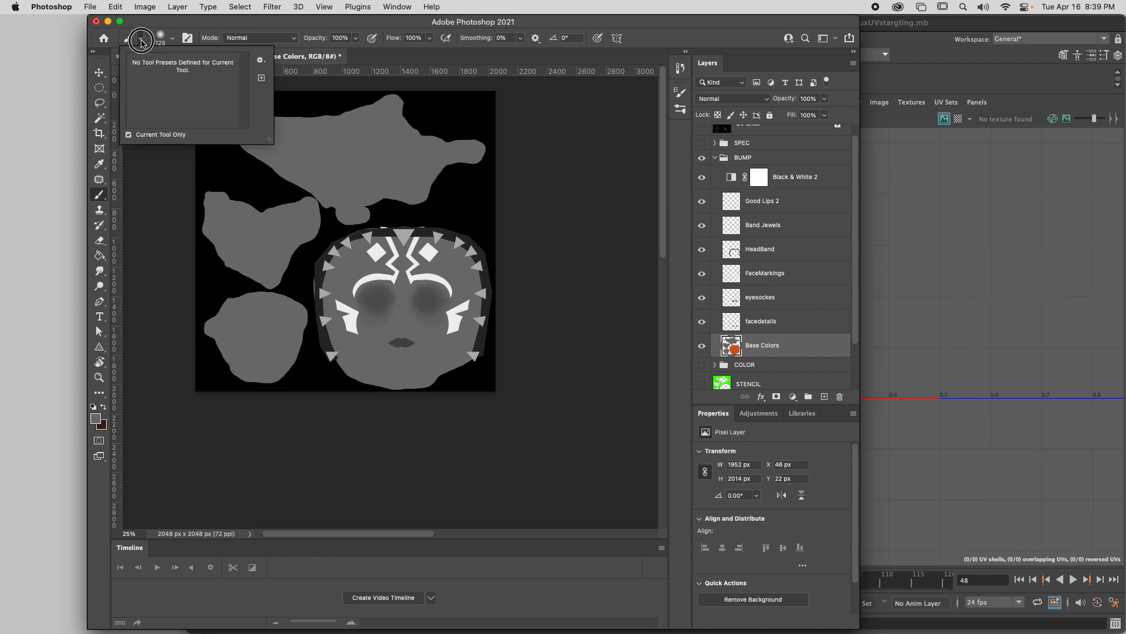
left_click(171, 41)
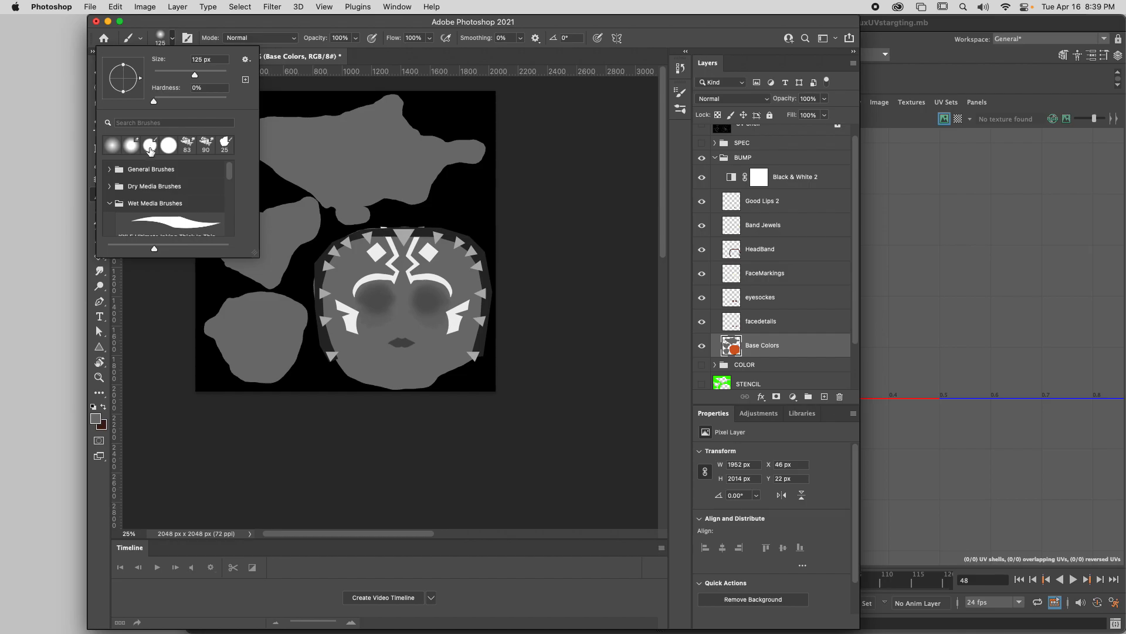
left_click(168, 145)
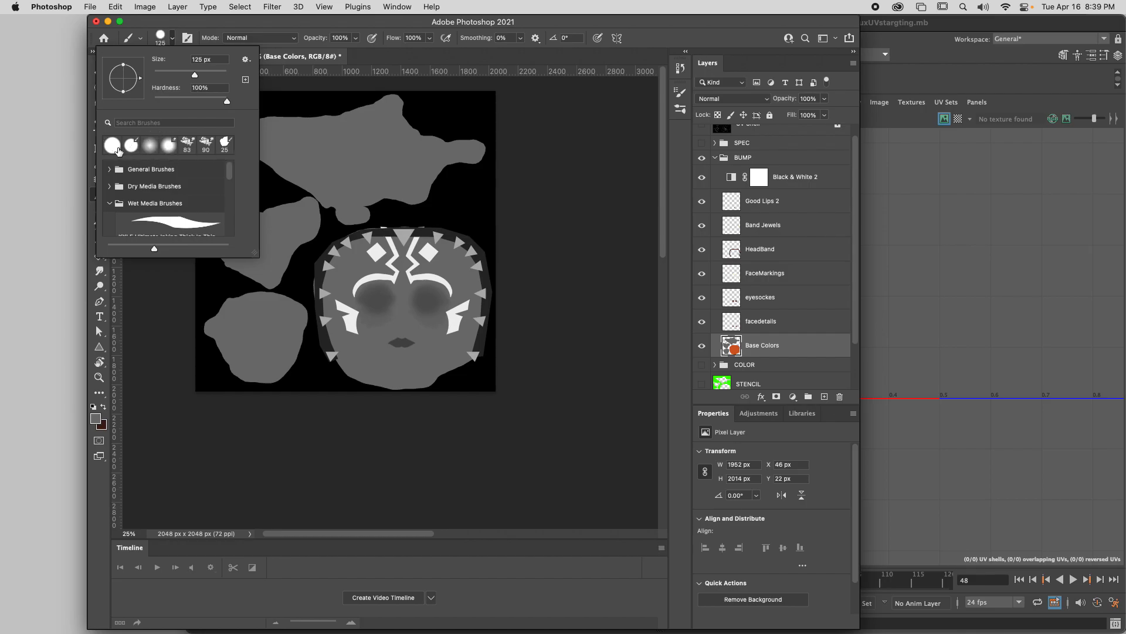
left_click(109, 169)
left_click(161, 40)
left_click(160, 39)
left_click(187, 38)
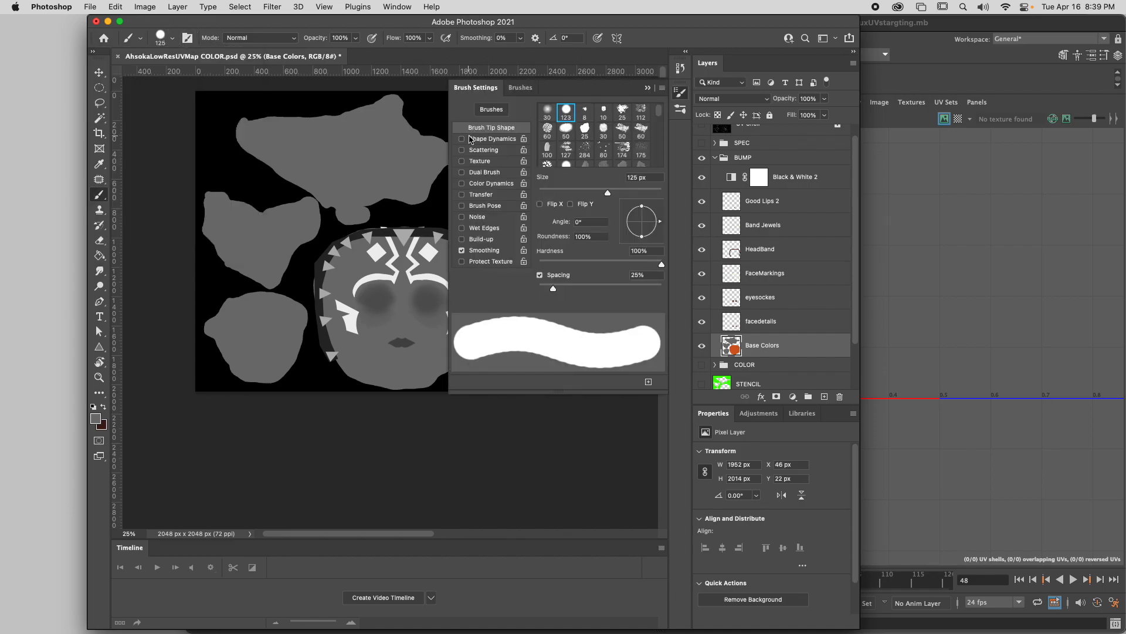
left_click(521, 87)
left_click(504, 220)
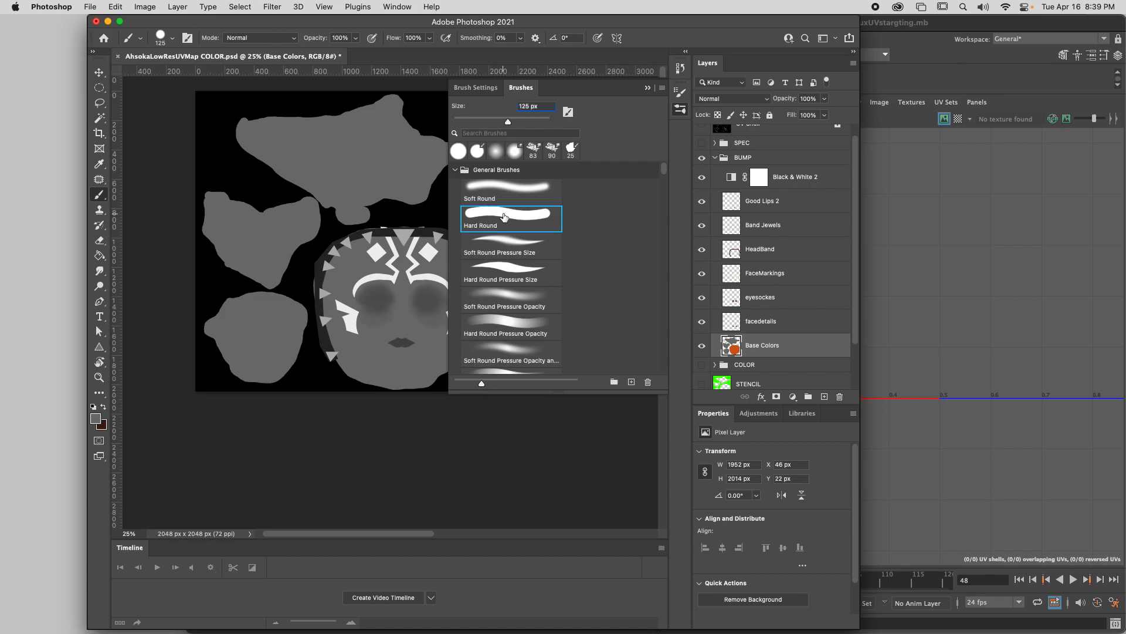
left_click(504, 271)
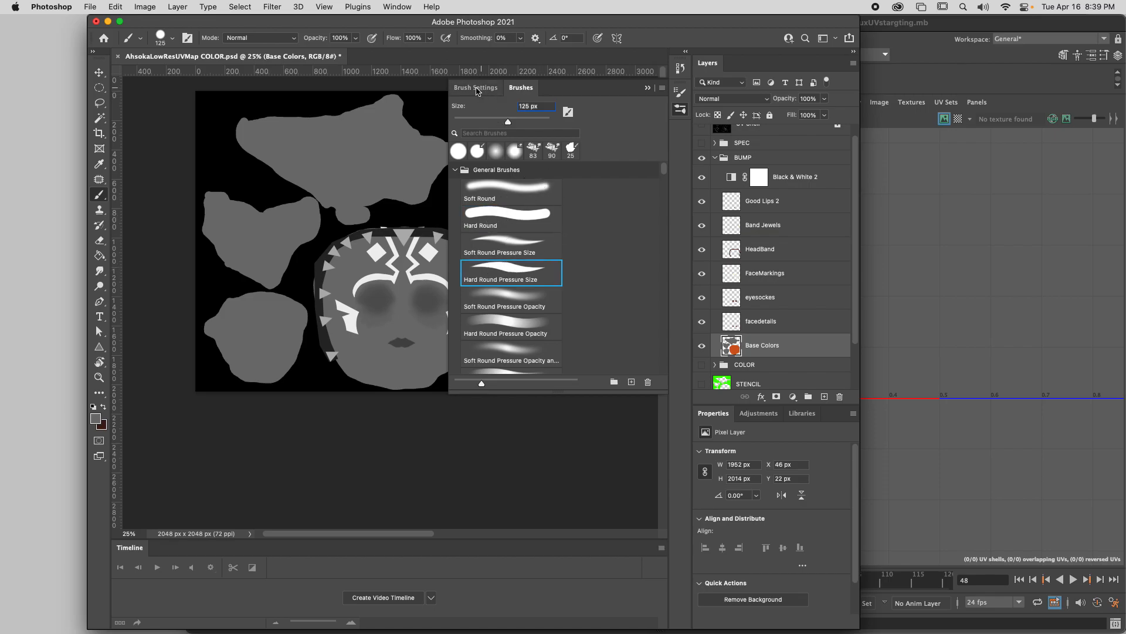
Reduce the brush size to 45 px and close the brush presets.
left_click(165, 364)
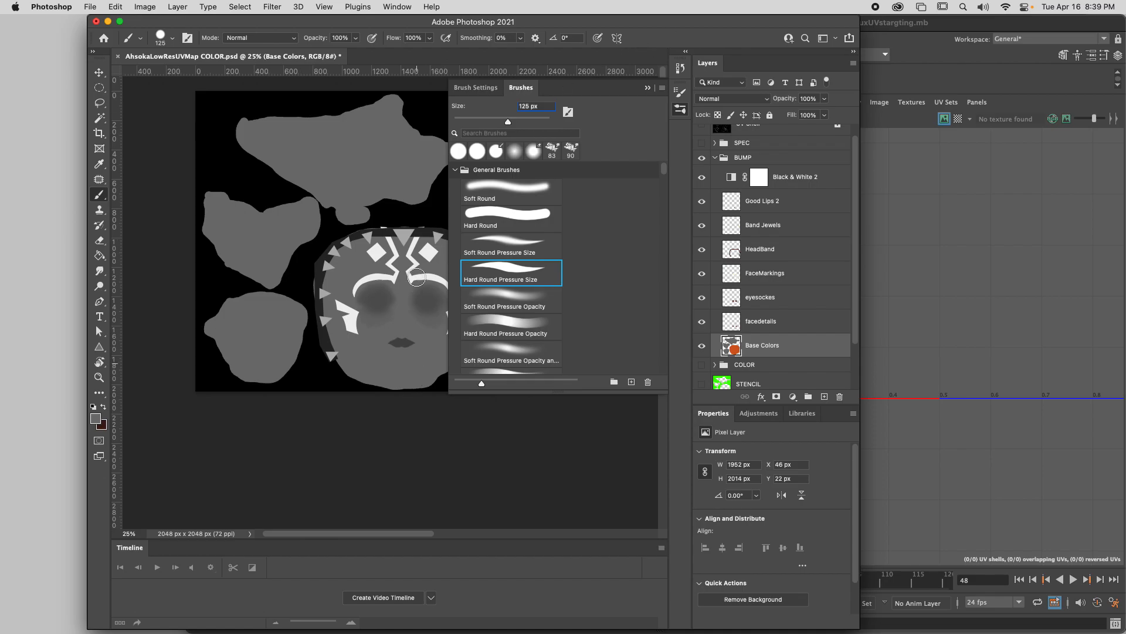
key("bracketleft")
key("bracketleft")
key("bracketleft")
key("bracketleft")
left_click(645, 89)
Set the foreground colour to dark grey #313030 and add a new layer above Base Colors in the BUMP group.
key("super+minus")
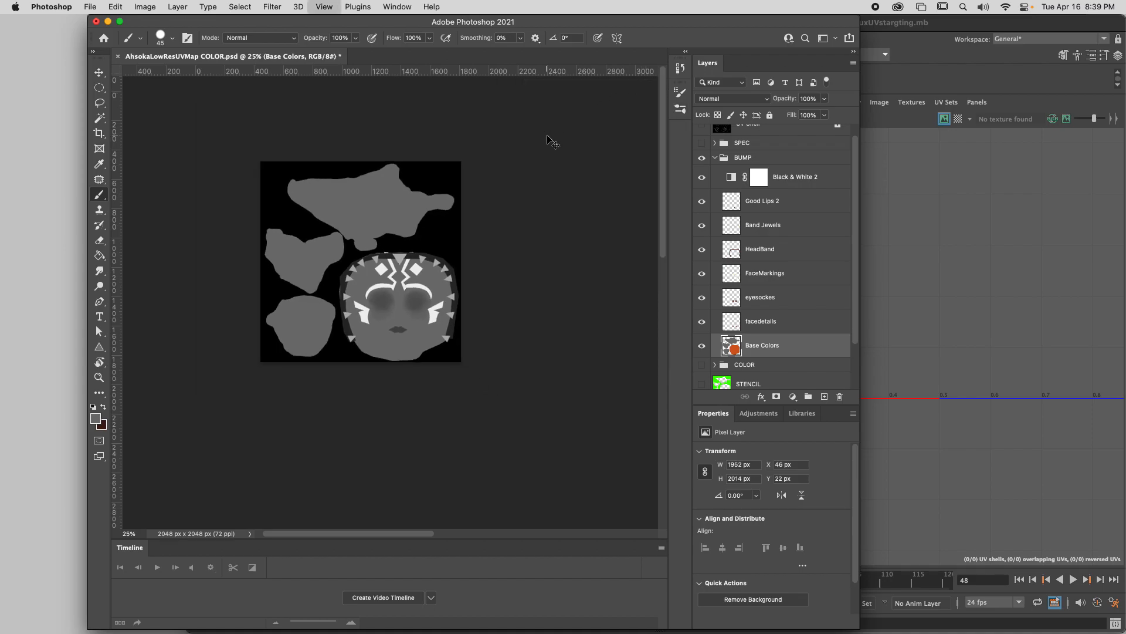
key("super+equal")
key("super+equal")
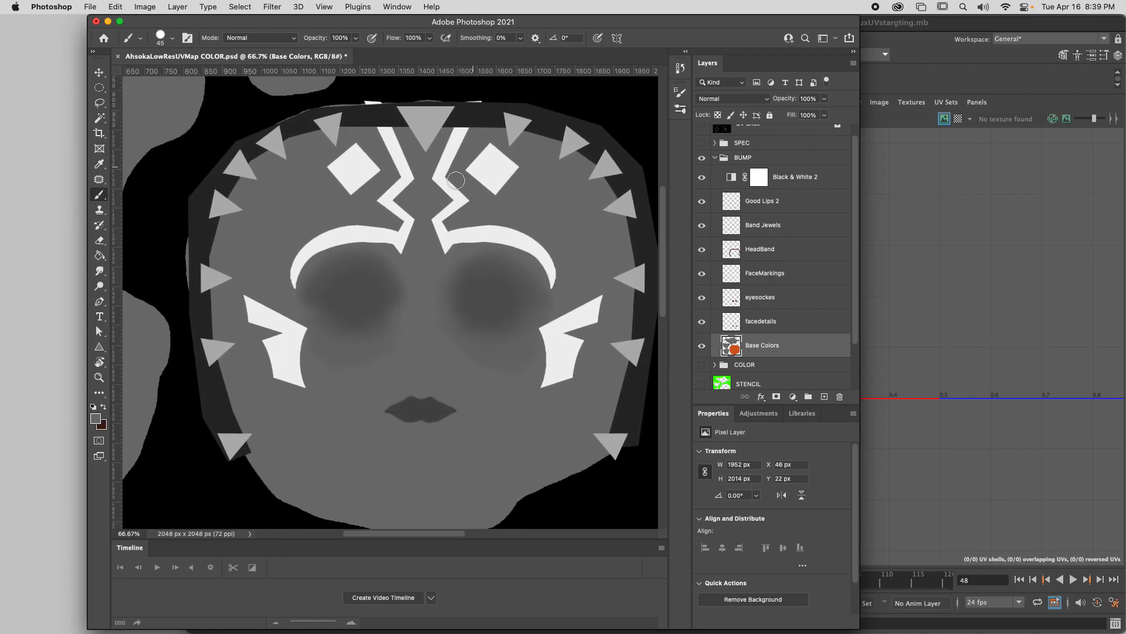
left_click_drag(410, 199, 425, 383)
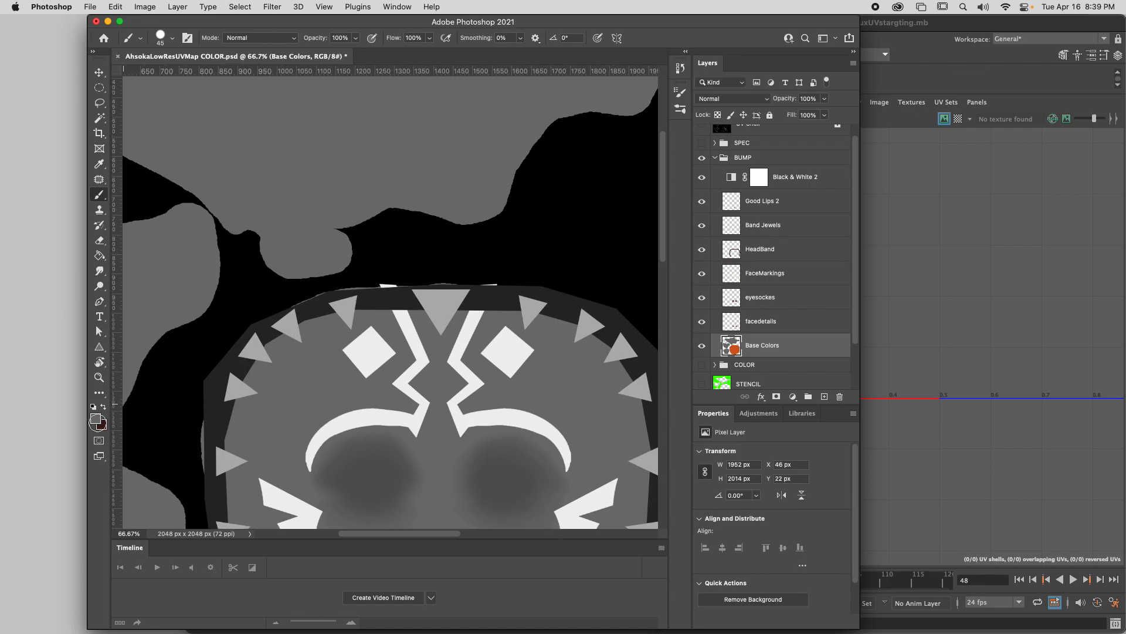
left_click(95, 419)
left_click_drag(635, 328, 634, 351)
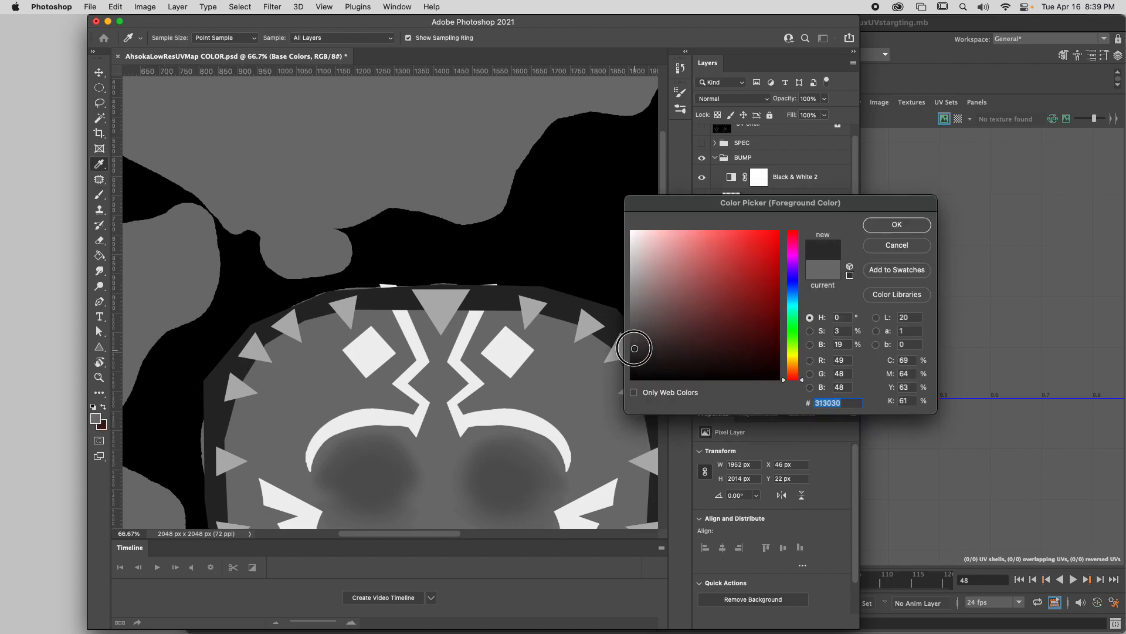
left_click(897, 223)
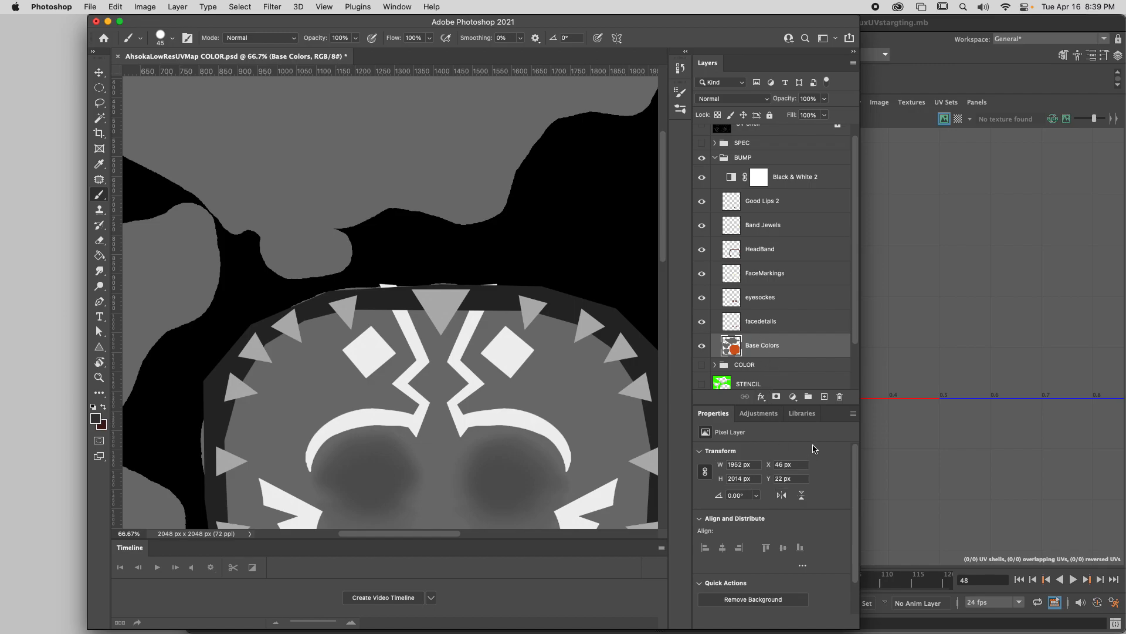
left_click(824, 397)
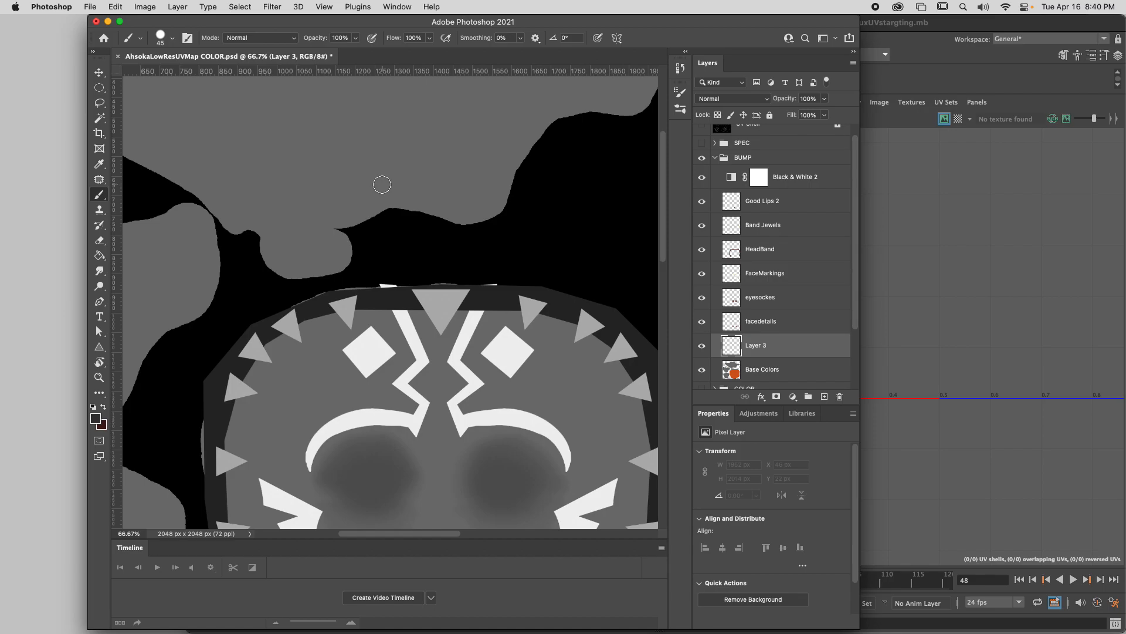
Paint a few thin, irregular dark grey crease lines on the upper head-tail shape with a 10 px brush.
key("bracketleft")
key("bracketleft")
key("bracketleft")
mouse_move(430, 119)
left_mouse_down()
mouse_move(412, 146)
mouse_move(467, 107)
left_mouse_up()
scroll(448, 223, "up", 5)
scroll(447, 224, "left", 5)
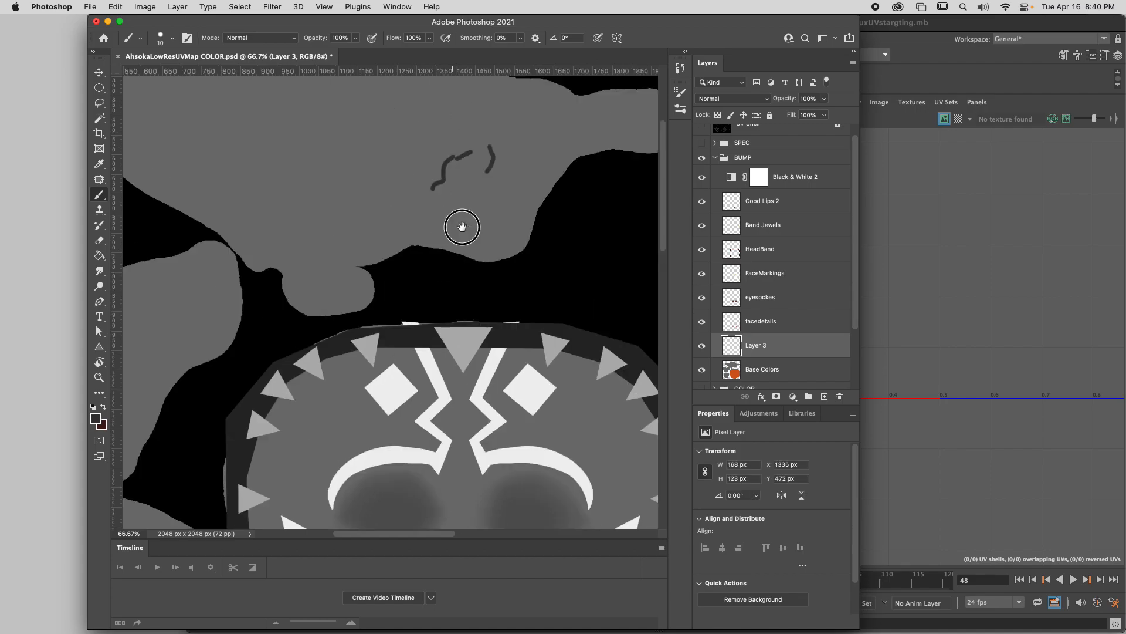
mouse_move(422, 200)
left_mouse_down()
mouse_move(367, 146)
mouse_move(310, 114)
left_mouse_up()
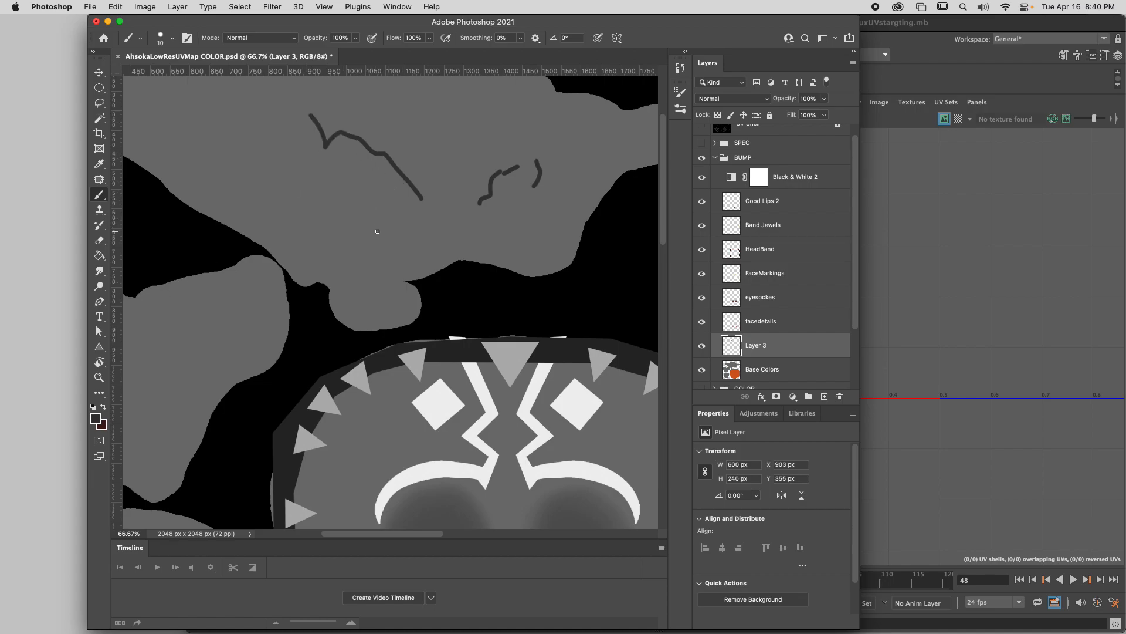
Enlarge the brush to 45 px and paint a short thick dark stroke over the longest crease line.
key("bracketright")
key("bracketright")
key("bracketright")
left_click_drag(390, 171, 343, 148)
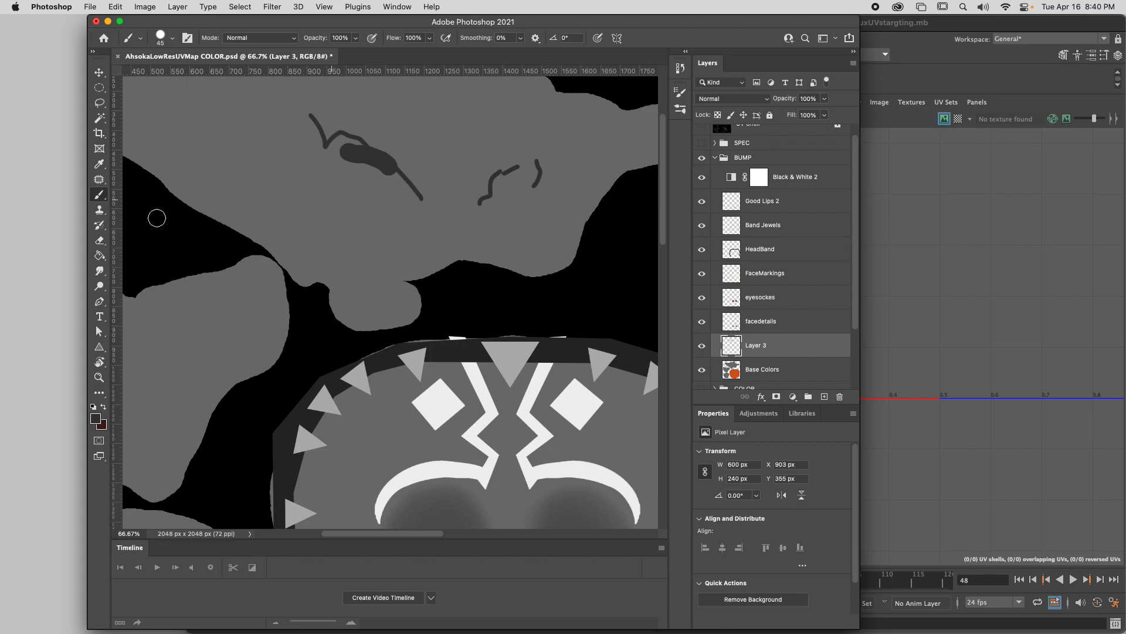
Soften and stretch the painted crease strokes with the Smudge tool at 38% strength, enlarging its brush to 80 px.
left_click(99, 270)
mouse_move(361, 147)
left_mouse_down()
mouse_move(311, 118)
mouse_move(349, 138)
mouse_move(342, 150)
mouse_move(317, 146)
mouse_move(334, 145)
mouse_move(301, 128)
mouse_move(326, 128)
mouse_move(299, 117)
mouse_move(335, 130)
mouse_move(322, 108)
mouse_move(358, 146)
mouse_move(355, 101)
mouse_move(387, 155)
mouse_move(393, 112)
mouse_move(369, 148)
mouse_move(352, 113)
mouse_move(352, 151)
mouse_move(300, 127)
mouse_move(386, 168)
mouse_move(421, 198)
mouse_move(400, 177)
mouse_move(416, 208)
mouse_move(405, 190)
mouse_move(449, 210)
mouse_move(477, 198)
mouse_move(434, 222)
mouse_move(489, 201)
mouse_move(460, 170)
mouse_move(483, 179)
mouse_move(472, 156)
mouse_move(507, 162)
mouse_move(525, 134)
mouse_move(533, 173)
mouse_move(540, 99)
mouse_move(525, 199)
mouse_move(511, 221)
mouse_move(532, 185)
mouse_move(509, 220)
mouse_move(492, 228)
mouse_move(515, 206)
mouse_move(466, 245)
mouse_move(538, 183)
mouse_move(504, 227)
mouse_move(530, 187)
mouse_move(516, 206)
mouse_move(523, 189)
mouse_move(423, 199)
mouse_move(358, 163)
mouse_move(184, 176)
left_mouse_up()
key("bracketright")
key("bracketright")
key("bracketright")
key("bracketright")
key("bracketright")
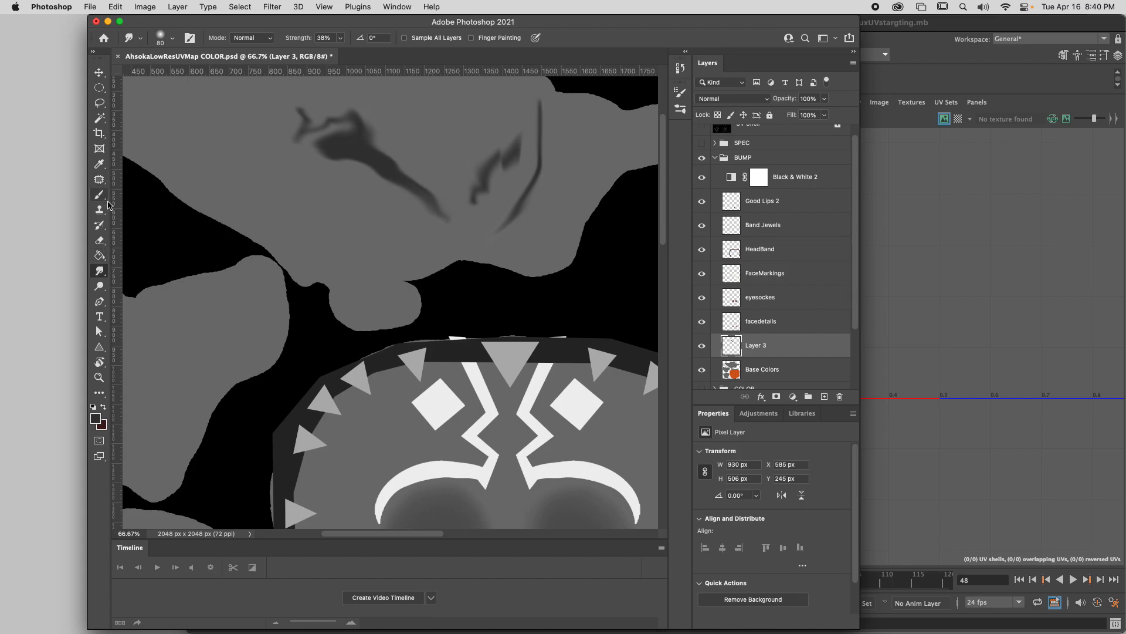
Fade the smudged dark crease strokes on the upper head-tail shape with a 191 px Eraser at 11% opacity.
left_click(101, 247)
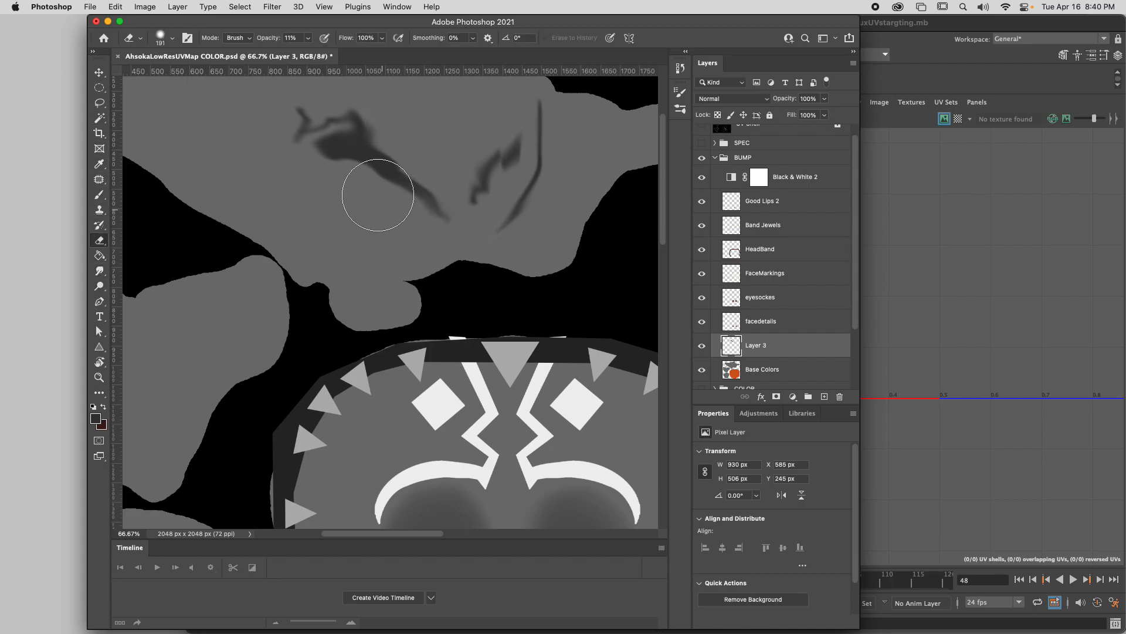
mouse_move(353, 189)
left_mouse_down()
mouse_move(332, 179)
mouse_move(368, 191)
mouse_move(369, 177)
mouse_move(328, 170)
mouse_move(344, 184)
mouse_move(311, 168)
left_mouse_up()
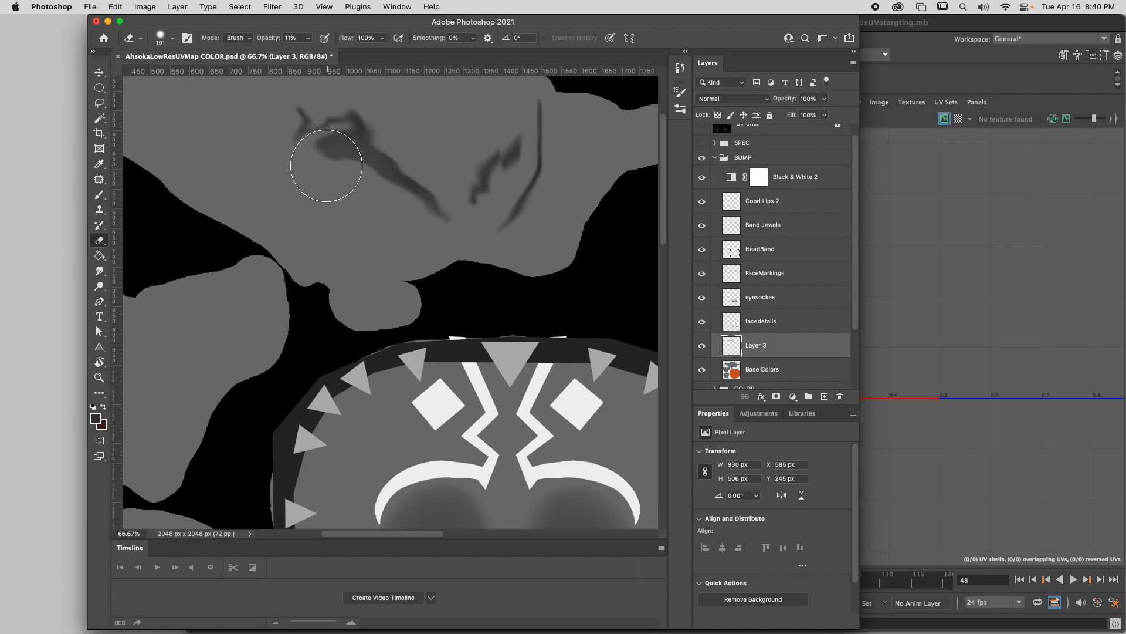
left_click_drag(422, 231, 406, 224)
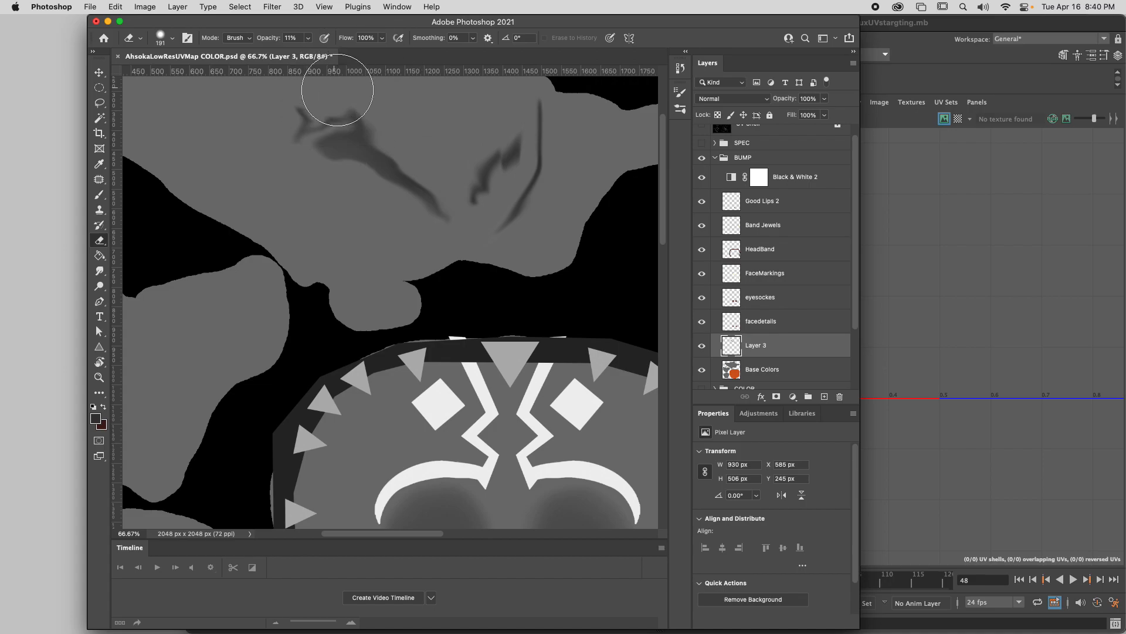
left_click(548, 131)
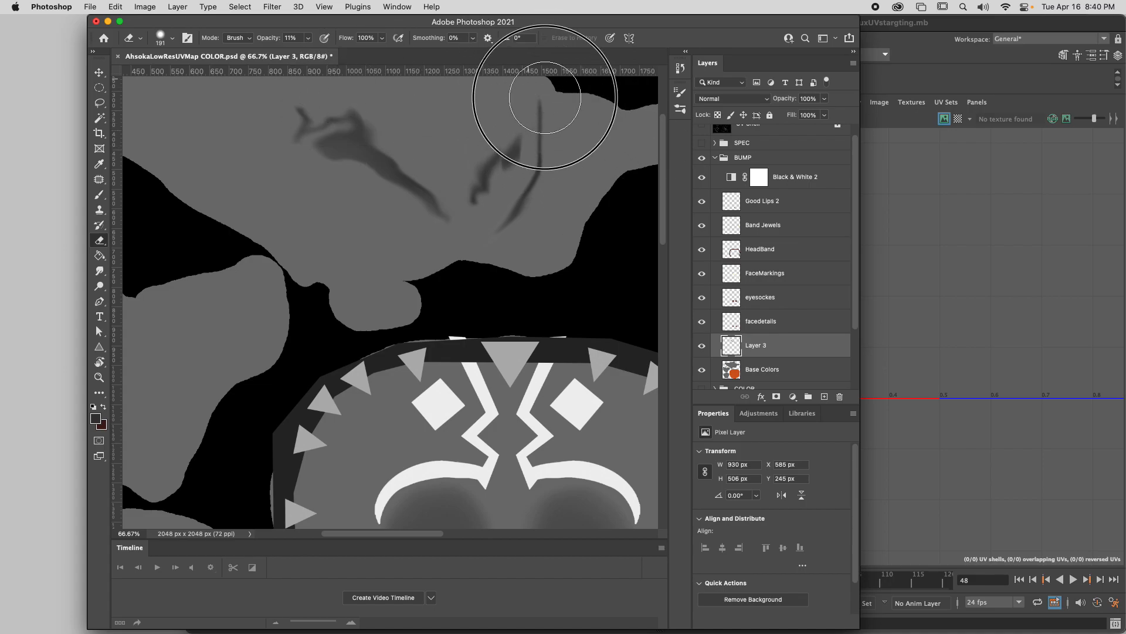
mouse_move(478, 165)
left_mouse_down()
mouse_move(473, 181)
mouse_move(450, 185)
mouse_move(352, 144)
left_mouse_up()
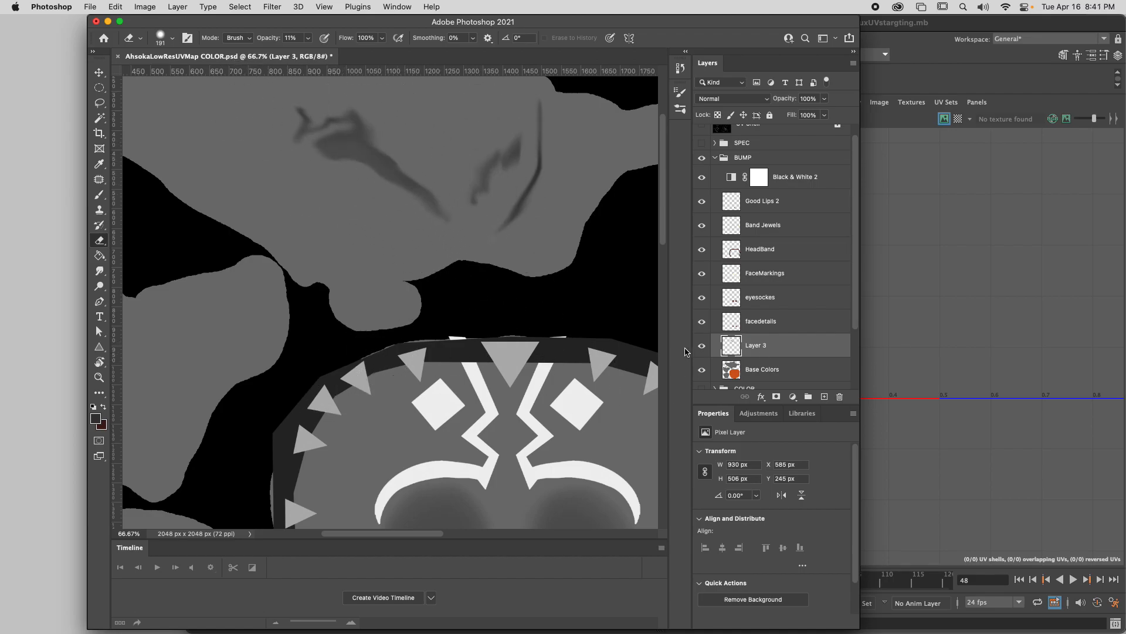
Delete the facedetails and eyesockes layers from the BUMP group.
scroll(762, 317, "down", 3)
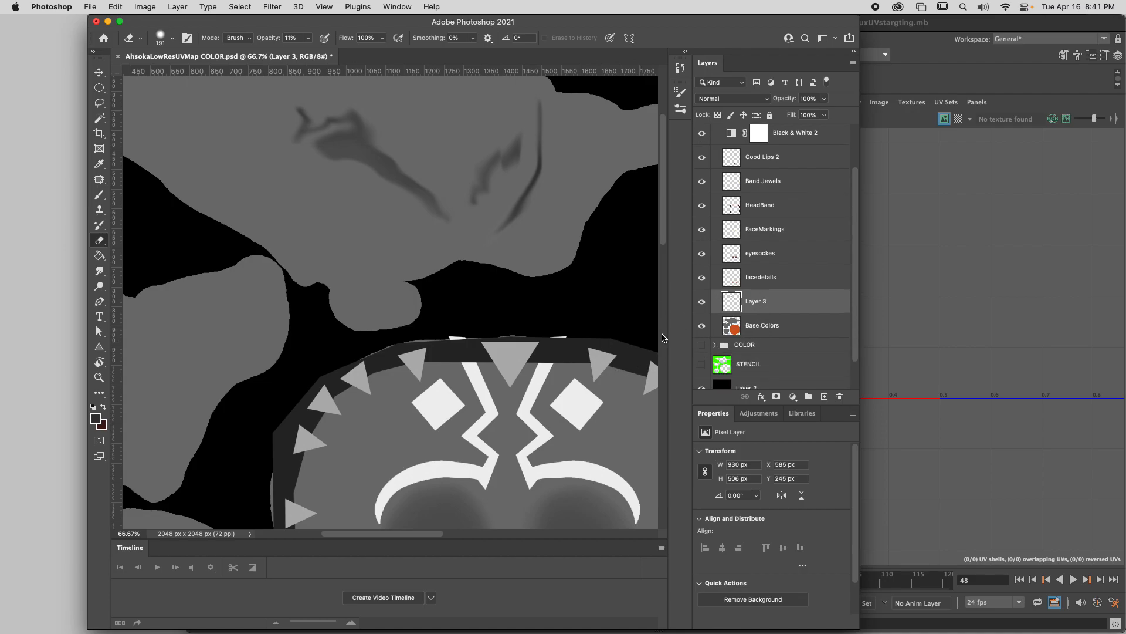
scroll(528, 294, "down", 5)
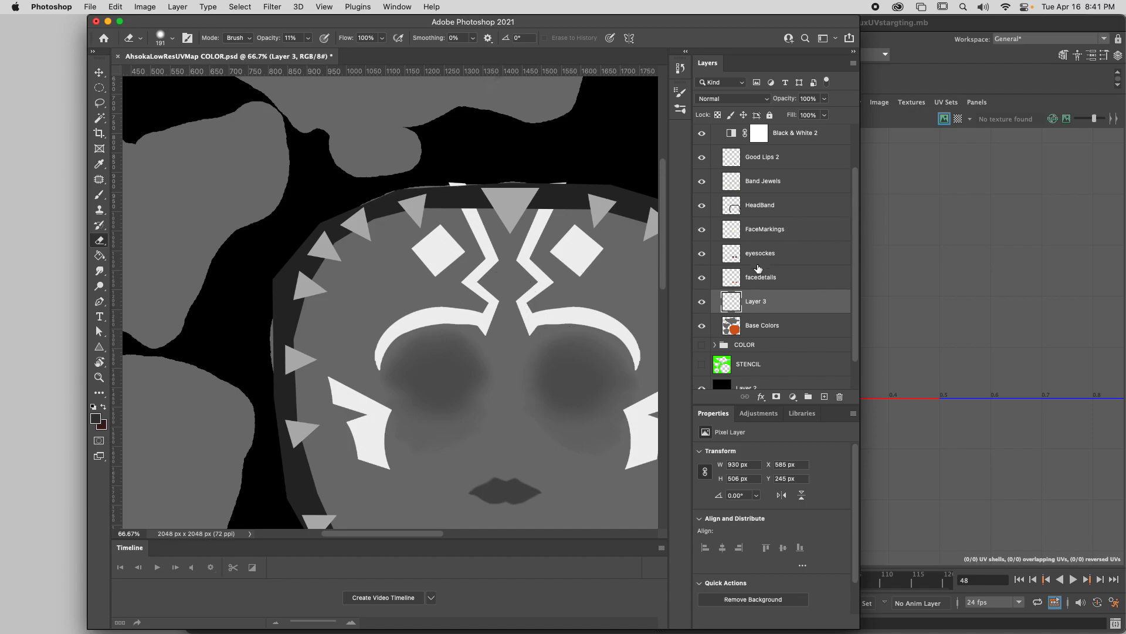
left_click(767, 282)
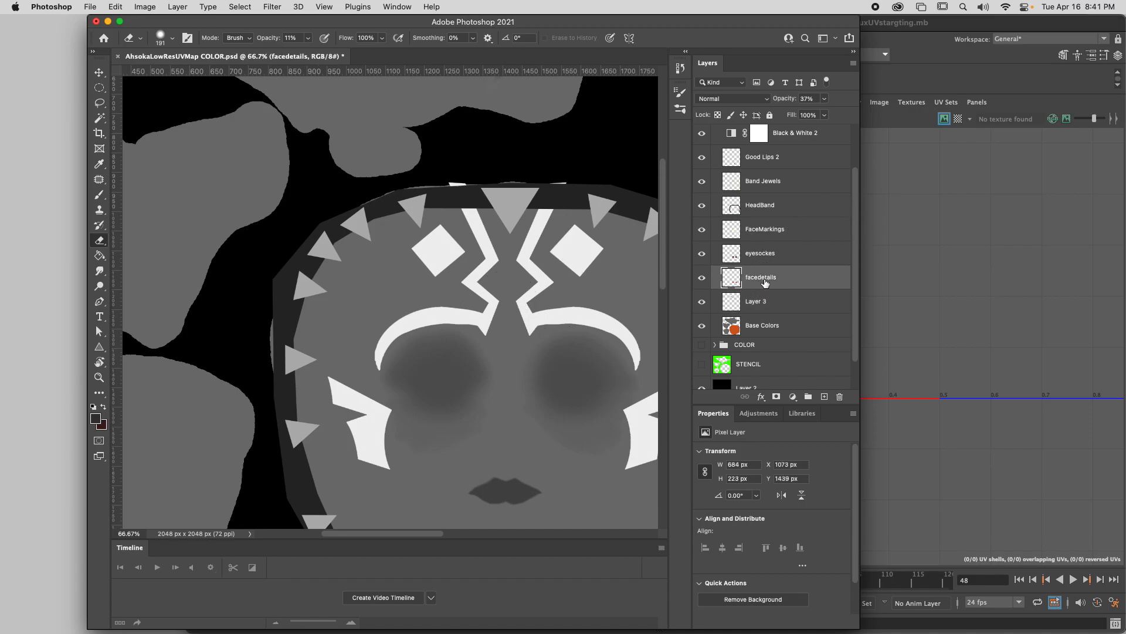
key("Delete")
left_click(759, 254)
key("Delete")
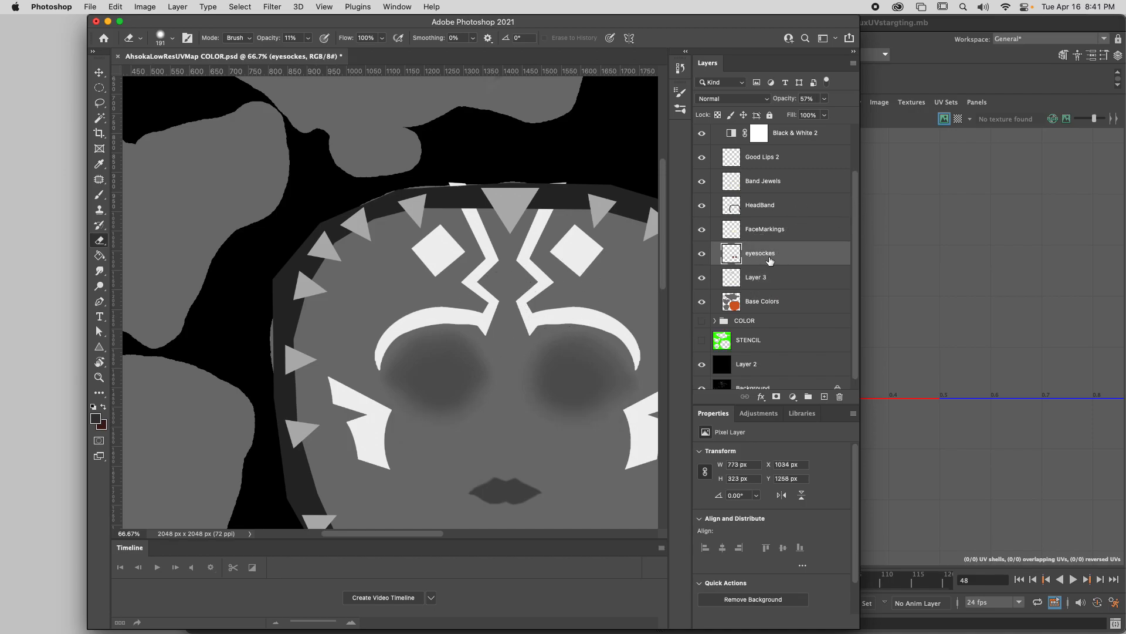
On the FaceMarkings layer, lightly erase parts of the forehead diamonds and the outer brow tips with a smaller Eraser at 11% opacity.
left_click(760, 245)
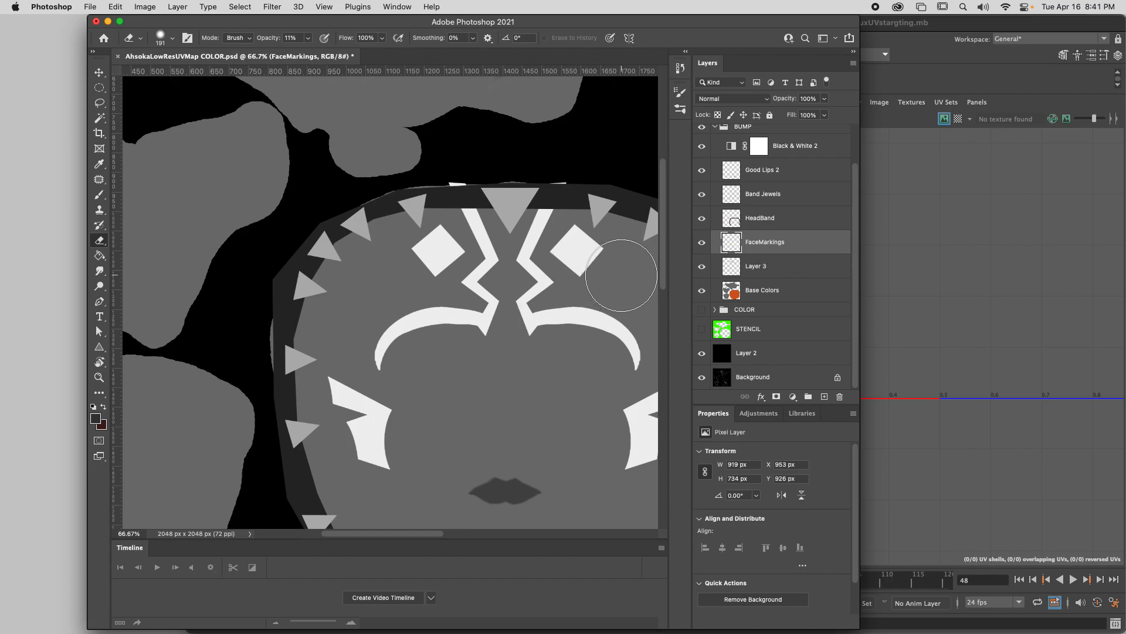
mouse_move(614, 271)
left_mouse_down()
mouse_move(593, 244)
mouse_move(573, 252)
mouse_move(590, 259)
left_mouse_up()
key("bracketleft")
key("bracketleft")
key("bracketleft")
key("bracketleft")
key("bracketleft")
key("bracketleft")
mouse_move(405, 256)
left_mouse_down()
mouse_move(430, 280)
mouse_move(406, 254)
mouse_move(430, 279)
mouse_move(437, 226)
mouse_move(402, 251)
mouse_move(435, 223)
mouse_move(463, 250)
mouse_move(454, 262)
left_mouse_up()
mouse_move(538, 257)
left_mouse_down()
mouse_move(562, 239)
mouse_move(543, 254)
mouse_move(573, 259)
mouse_move(553, 252)
mouse_move(574, 257)
mouse_move(583, 238)
left_mouse_up()
mouse_move(628, 371)
left_mouse_down()
mouse_move(628, 360)
mouse_move(629, 372)
mouse_move(596, 372)
left_mouse_up()
left_click_drag(369, 362, 378, 352)
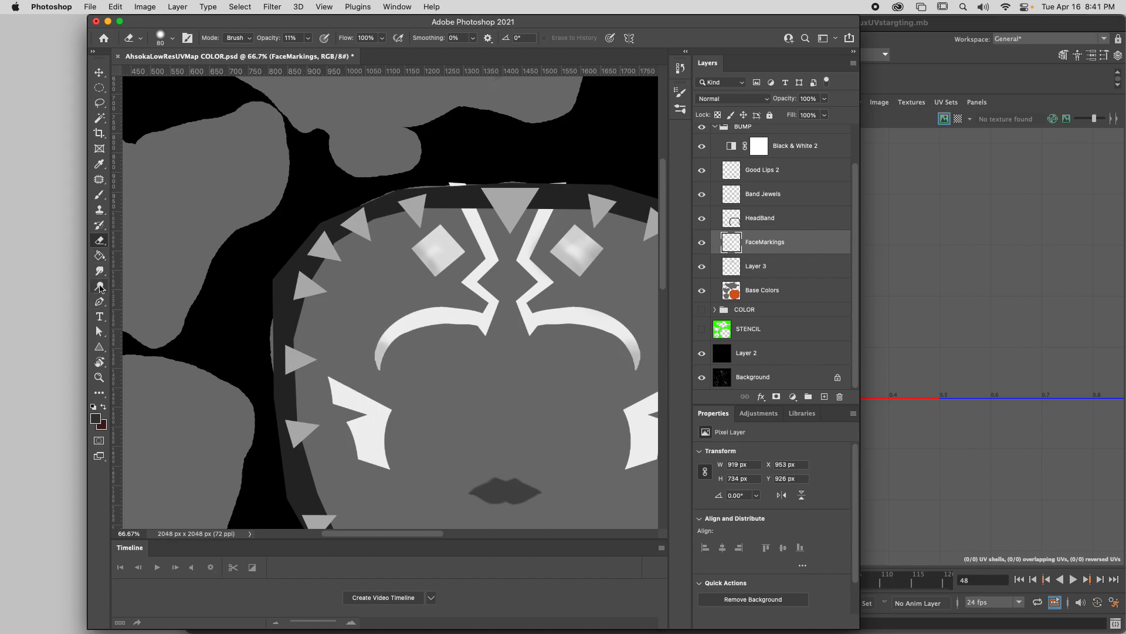
Soften the edges of the white brow curves and forehead zigzag markings with the Smudge tool at 38% strength.
left_click(99, 271)
left_click_drag(378, 327, 397, 331)
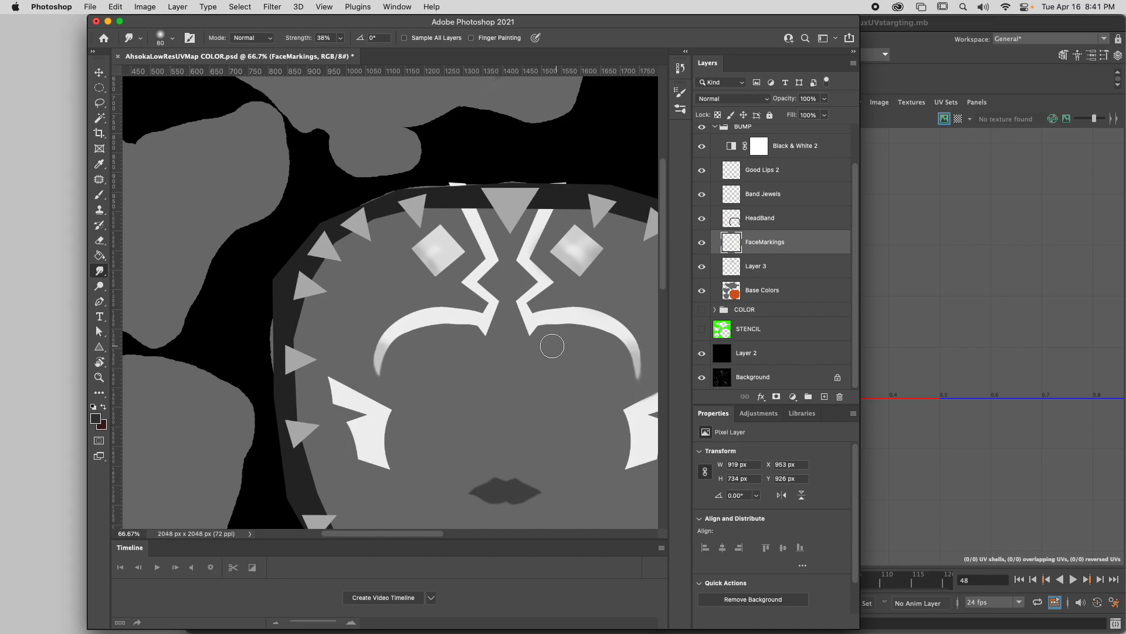
mouse_move(491, 312)
left_mouse_down()
mouse_move(525, 310)
mouse_move(514, 299)
mouse_move(486, 306)
mouse_move(446, 283)
left_mouse_up()
mouse_move(542, 280)
left_mouse_down()
mouse_move(570, 283)
mouse_move(508, 260)
left_mouse_up()
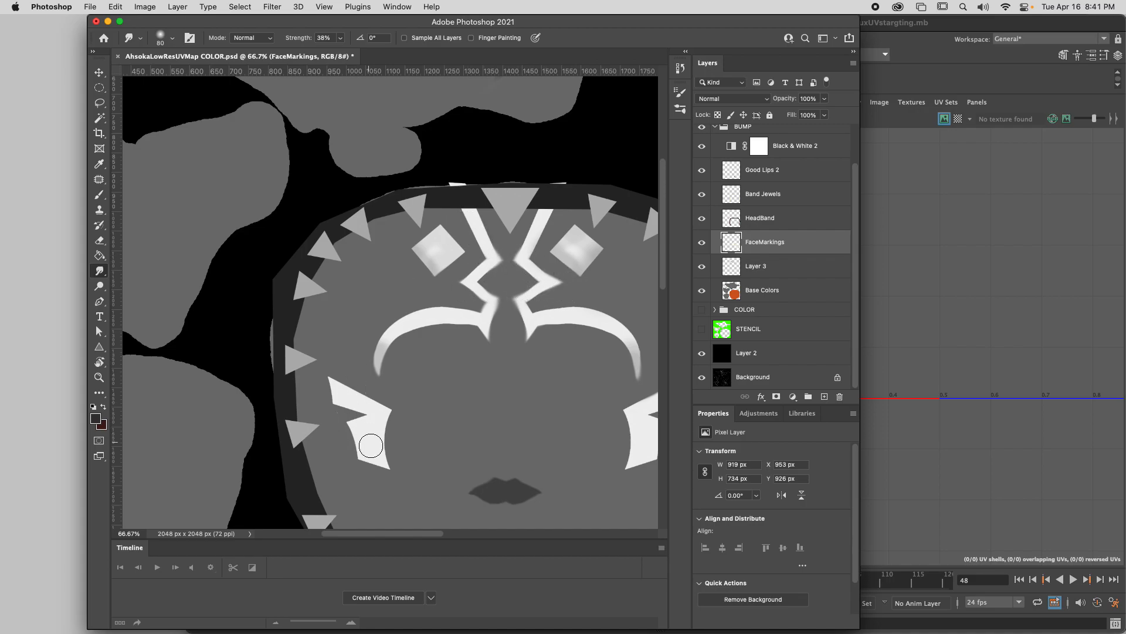
Smudge the edges and corners of the white cheek markings on both sides of the face outward.
mouse_move(387, 415)
left_mouse_down()
mouse_move(314, 406)
mouse_move(331, 383)
mouse_move(314, 352)
left_mouse_up()
left_click_drag(350, 424, 320, 408)
mouse_move(356, 461)
left_mouse_down()
mouse_move(337, 480)
mouse_move(388, 472)
mouse_move(414, 496)
left_mouse_up()
left_click_drag(632, 470, 611, 476)
left_click_drag(625, 412, 593, 403)
left_click_drag(591, 465, 363, 453)
left_click_drag(442, 414, 460, 412)
left_click_drag(432, 450, 457, 453)
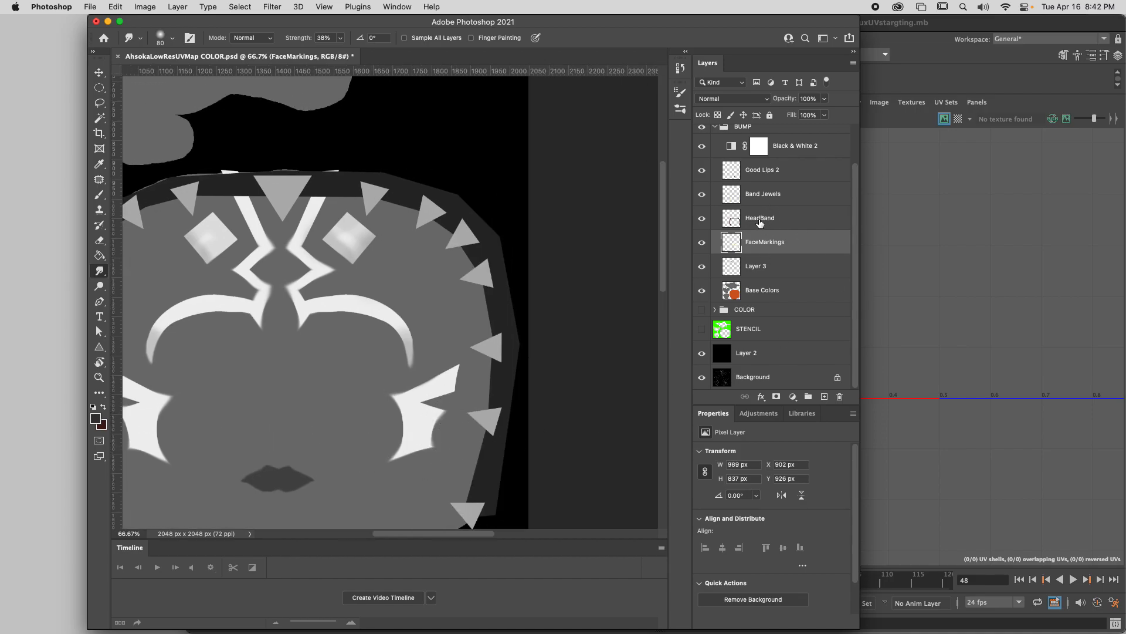
Add a new empty layer above Band Jewels in the BUMP group.
left_click(760, 222)
scroll(762, 235, "up", 2)
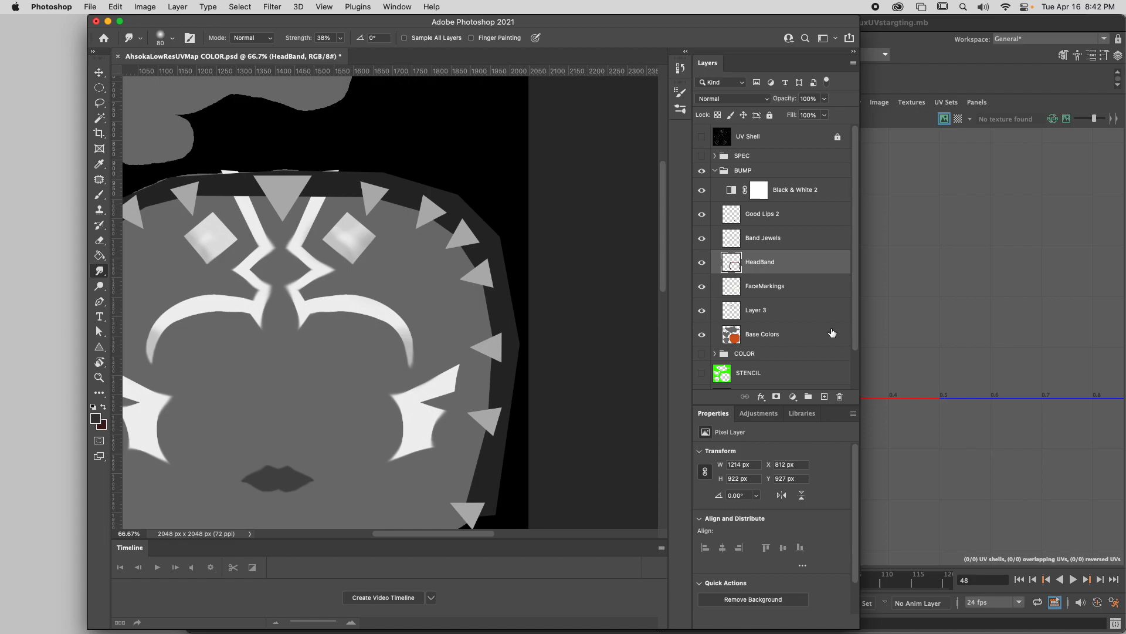
left_click_drag(696, 32, 878, 32)
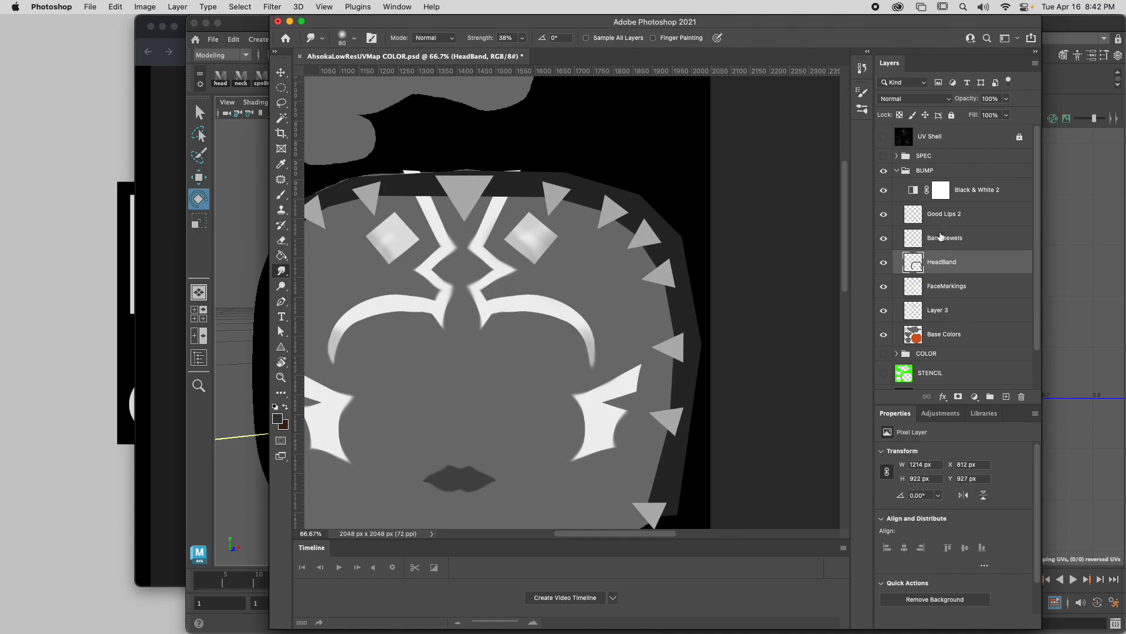
left_click(942, 240)
left_click(1006, 397)
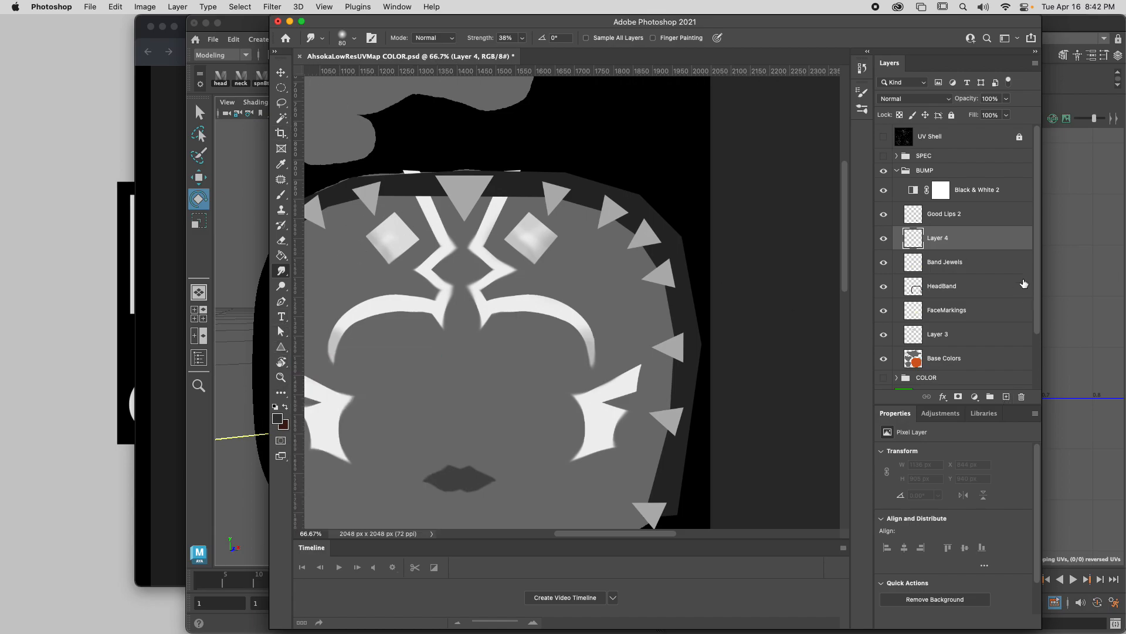
right_click(942, 240)
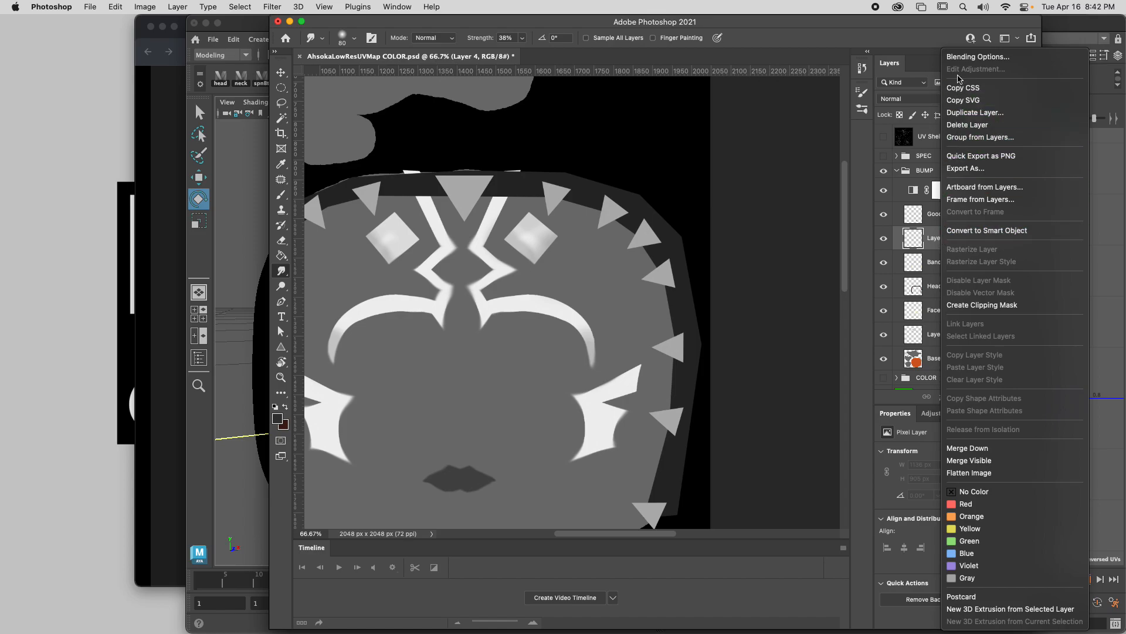
left_click(979, 57)
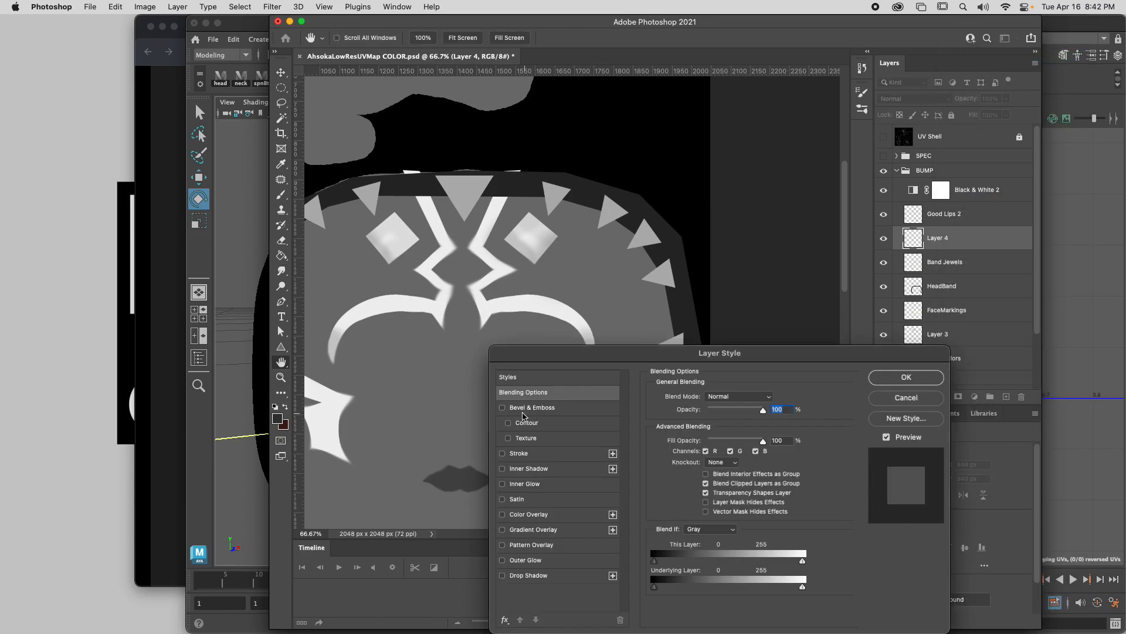
left_click(517, 408)
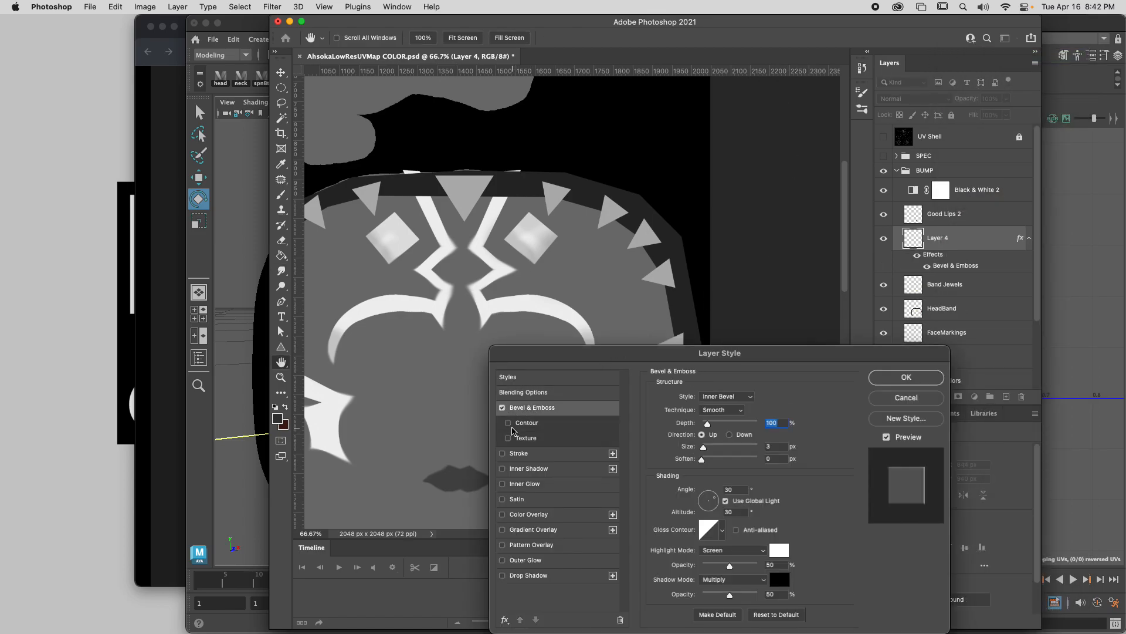
left_click(508, 438)
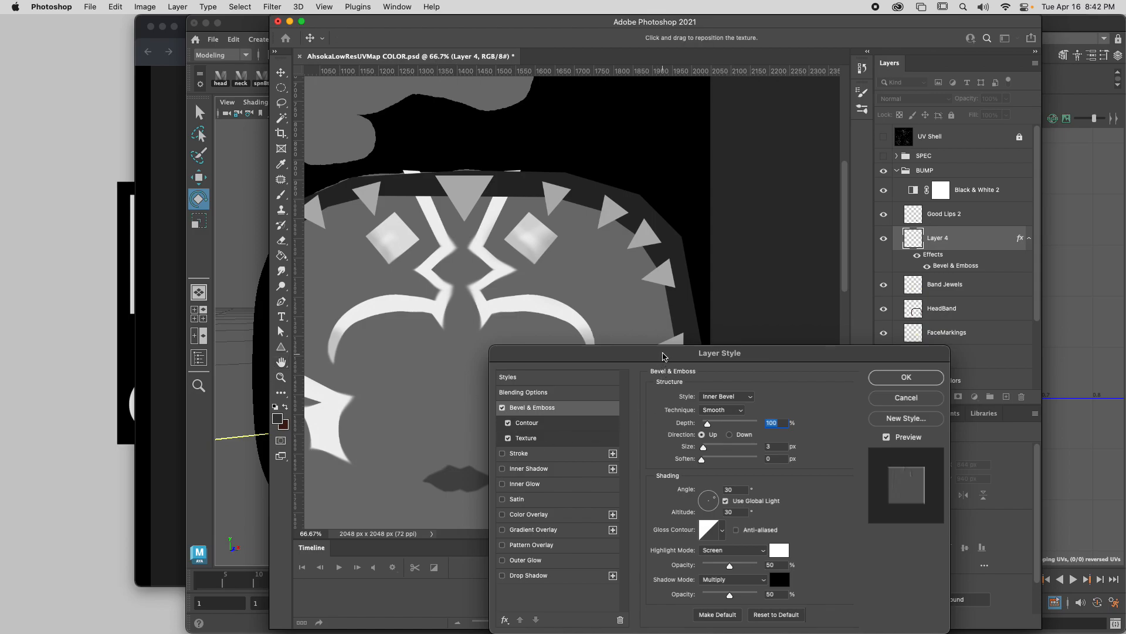
left_click_drag(663, 356, 742, 261)
left_click(989, 302)
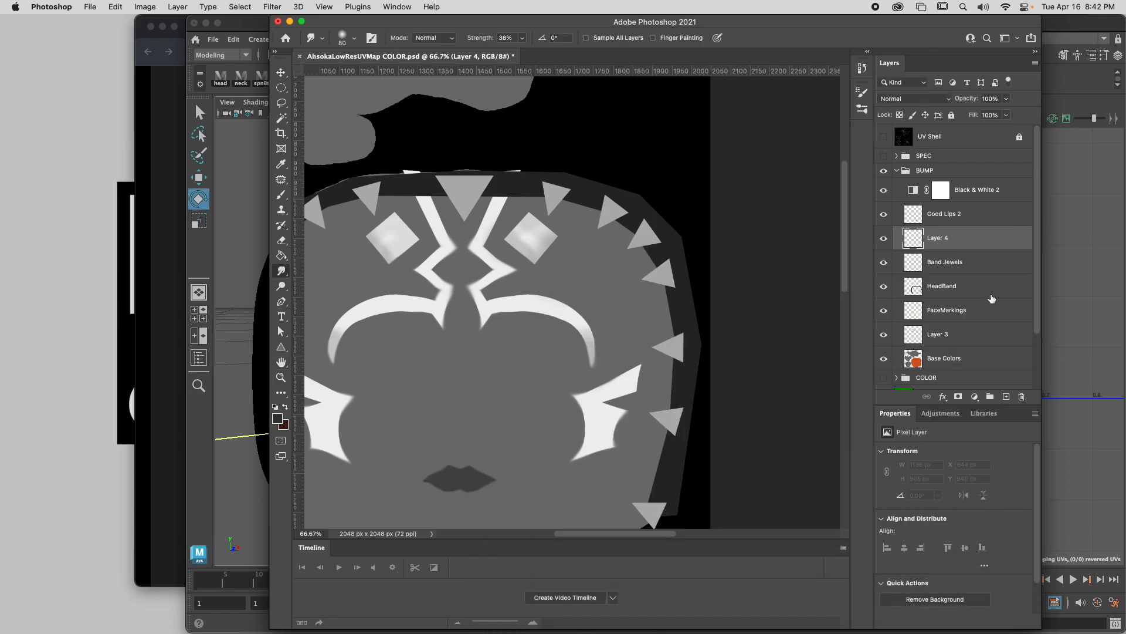
Apply an Inner Bevel with Contour to the Band Jewels layer, with depth 532% and size 46 px.
left_click(942, 267)
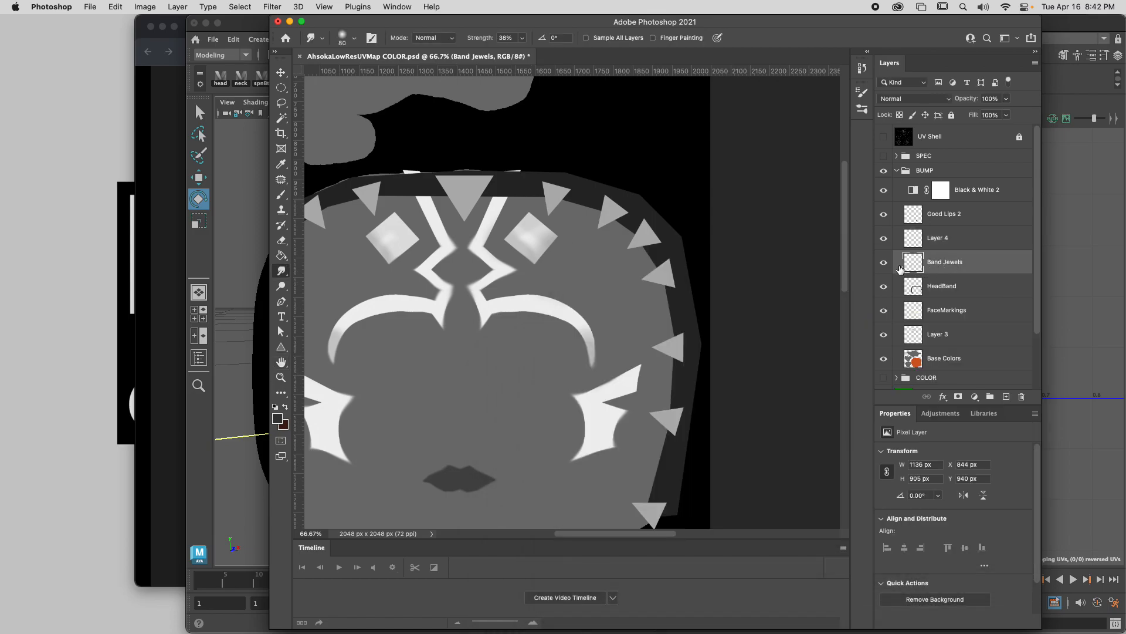
right_click(982, 265)
left_click(874, 57)
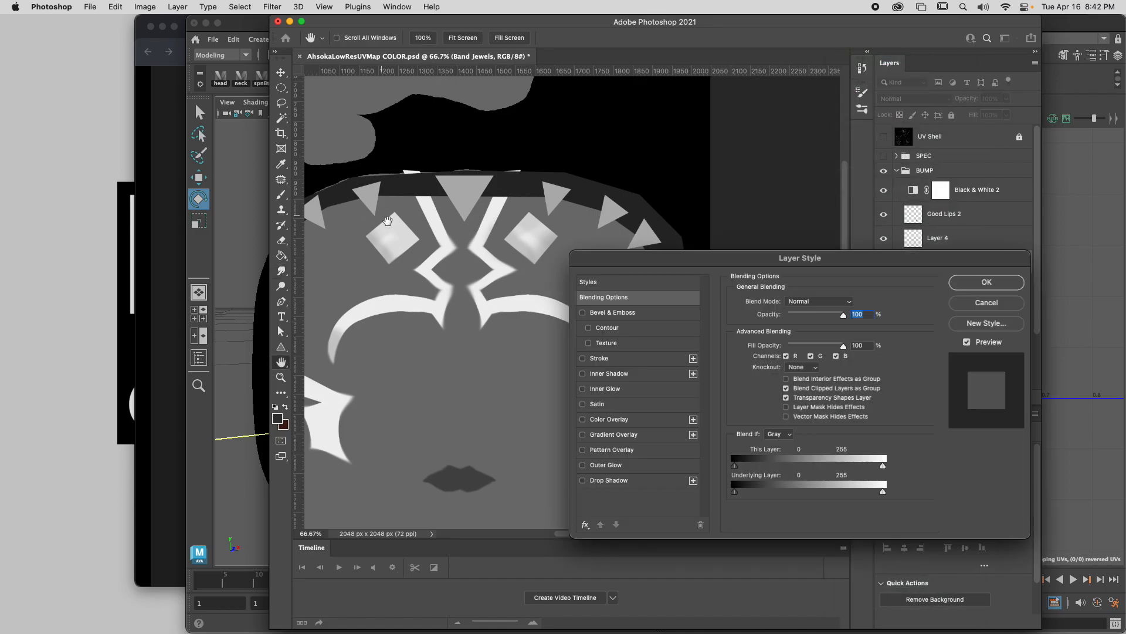
left_click(583, 313)
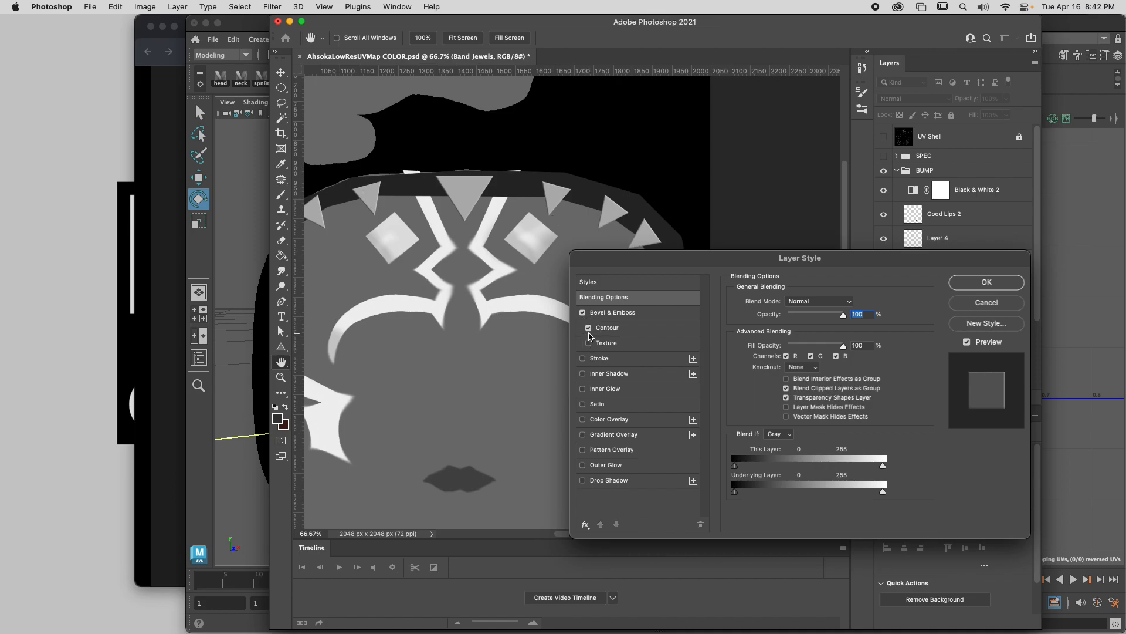
left_click(607, 312)
left_click_drag(788, 328, 795, 352)
left_click_drag(622, 258, 455, 286)
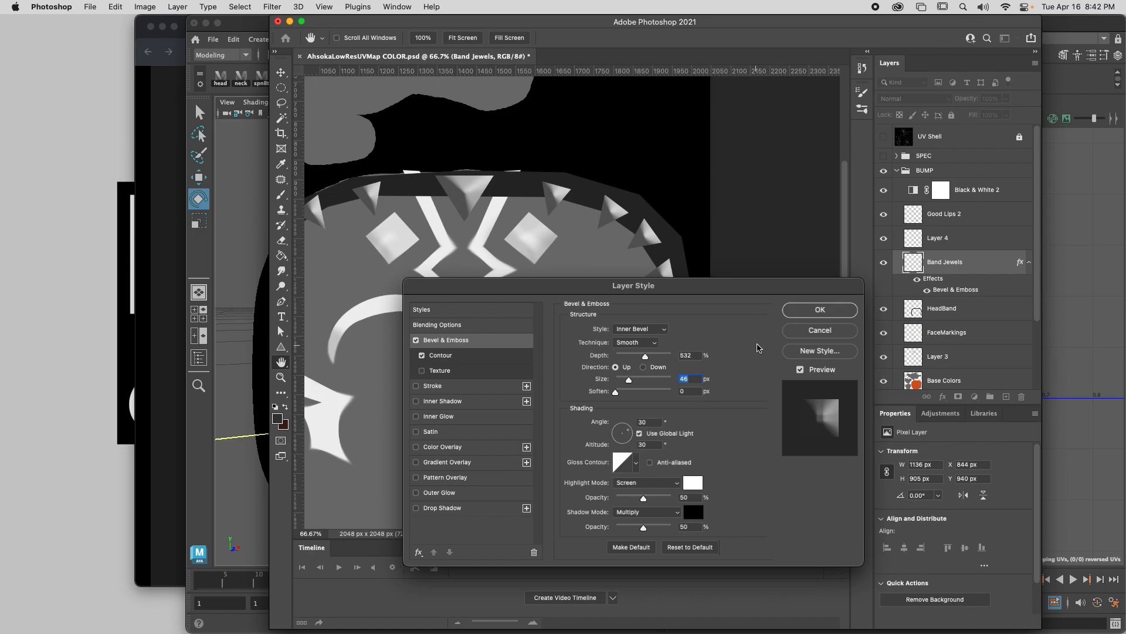
left_click(809, 316)
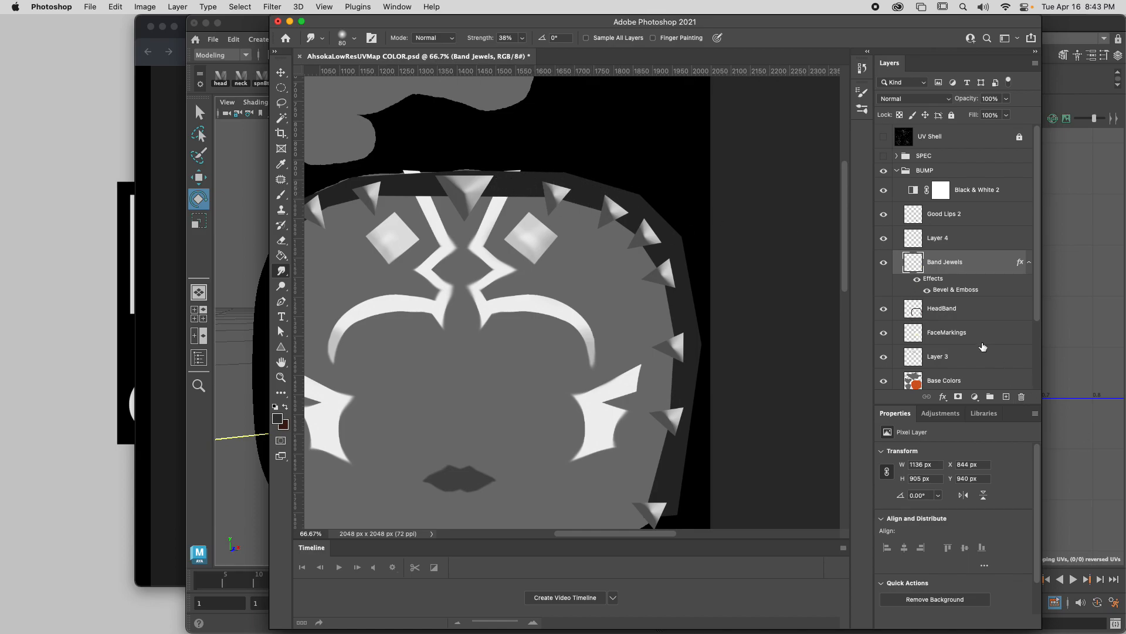
Fill the headband on the HeadBand layer with light grey #cbc9c9 using the Paint Bucket.
left_click(954, 308)
left_click(282, 256)
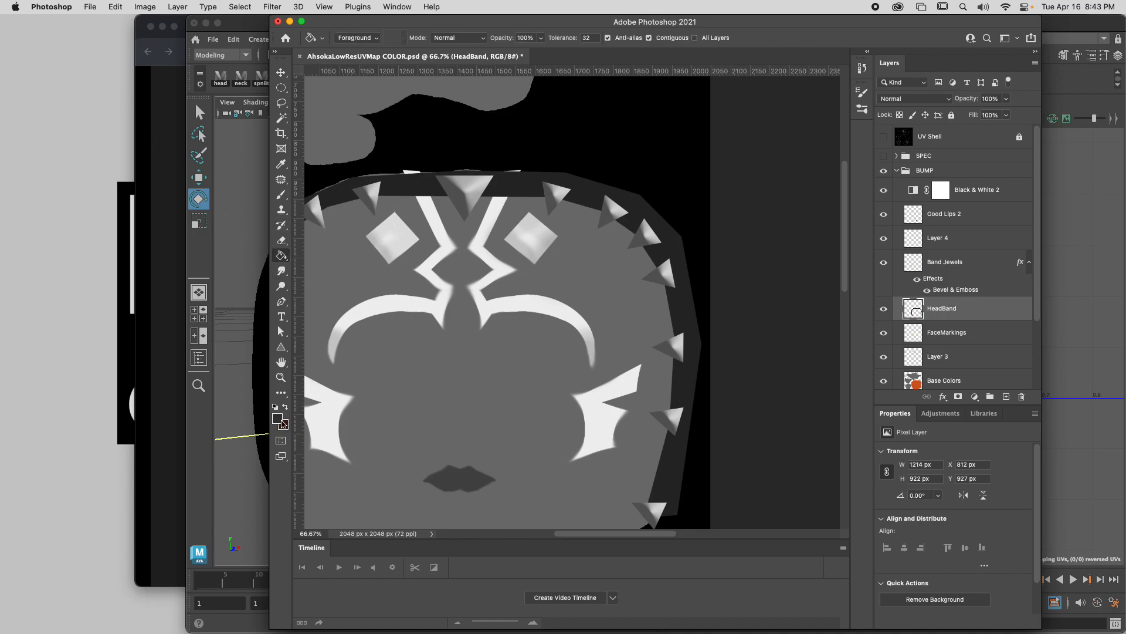
left_click(278, 419)
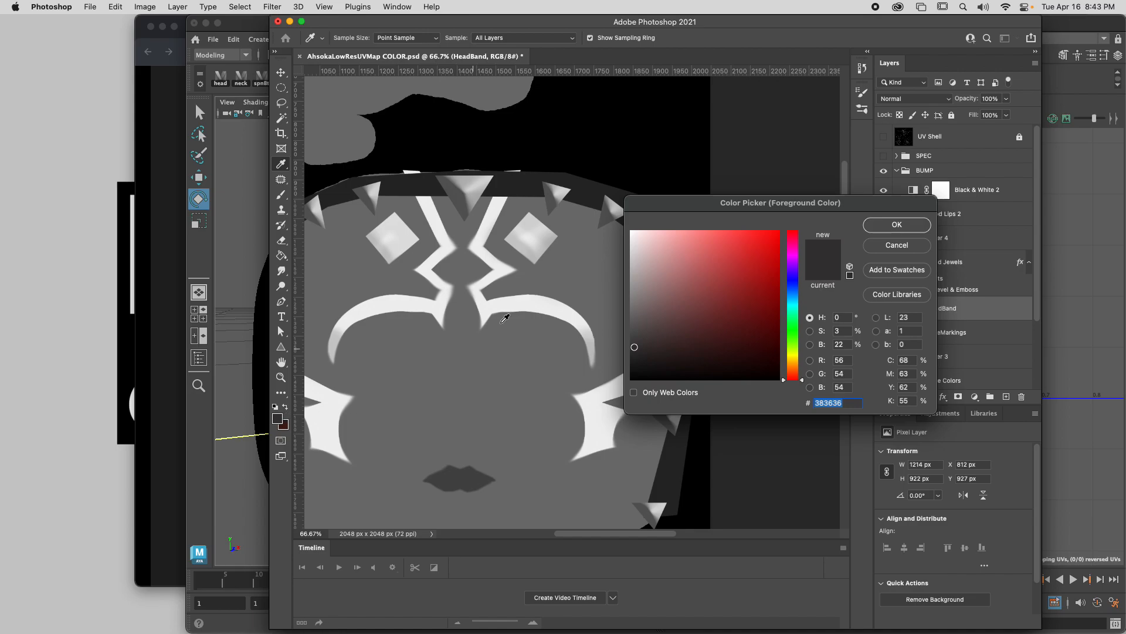
left_click_drag(674, 320, 632, 261)
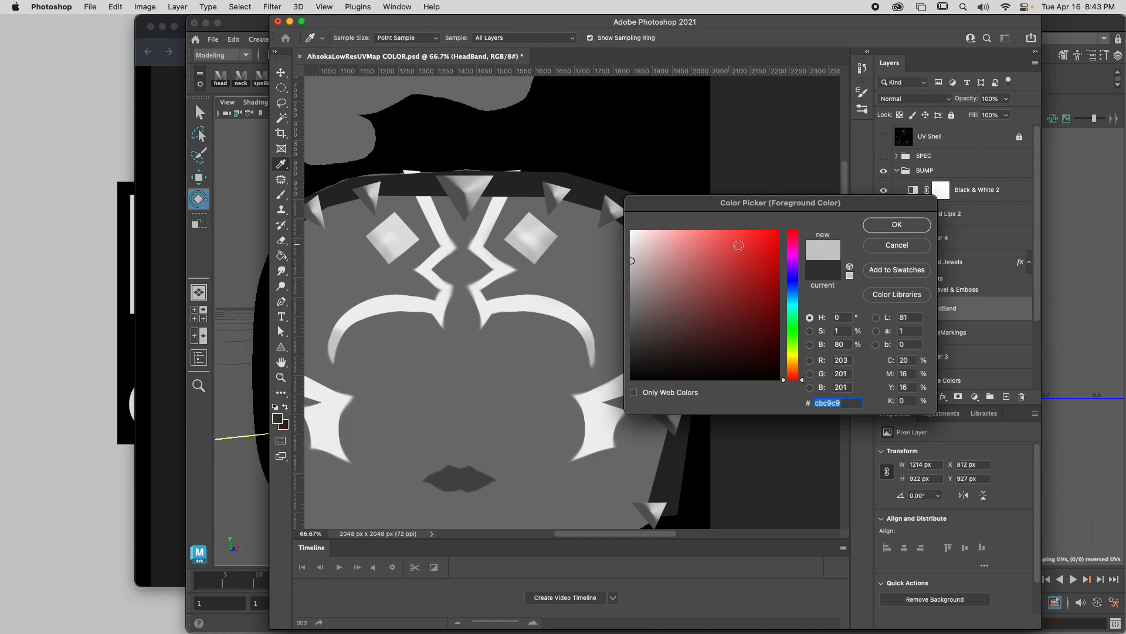
left_click(873, 230)
left_click(579, 189)
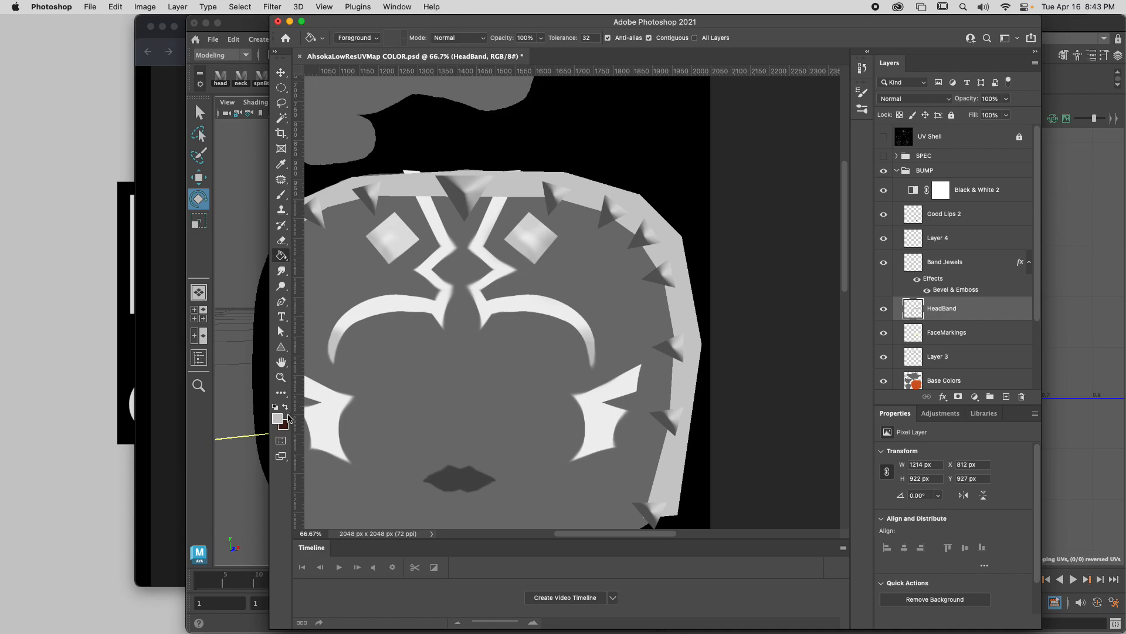
Choose a medium grey foreground colour and refill the headband on the HeadBand layer with it.
left_click(278, 418)
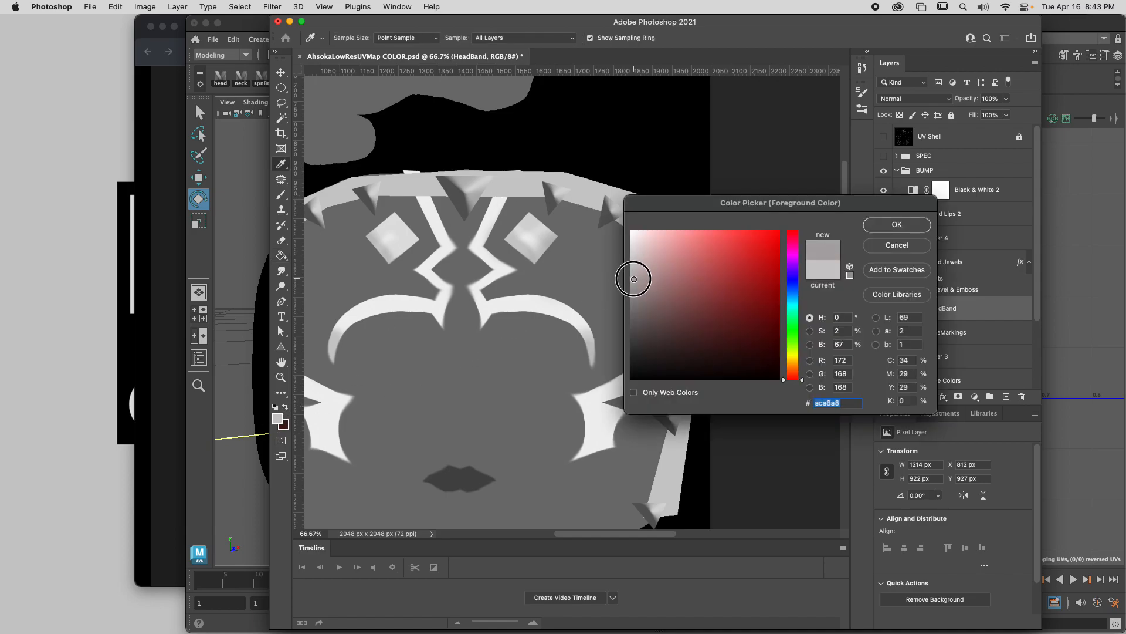
left_click(897, 224)
left_click(588, 194)
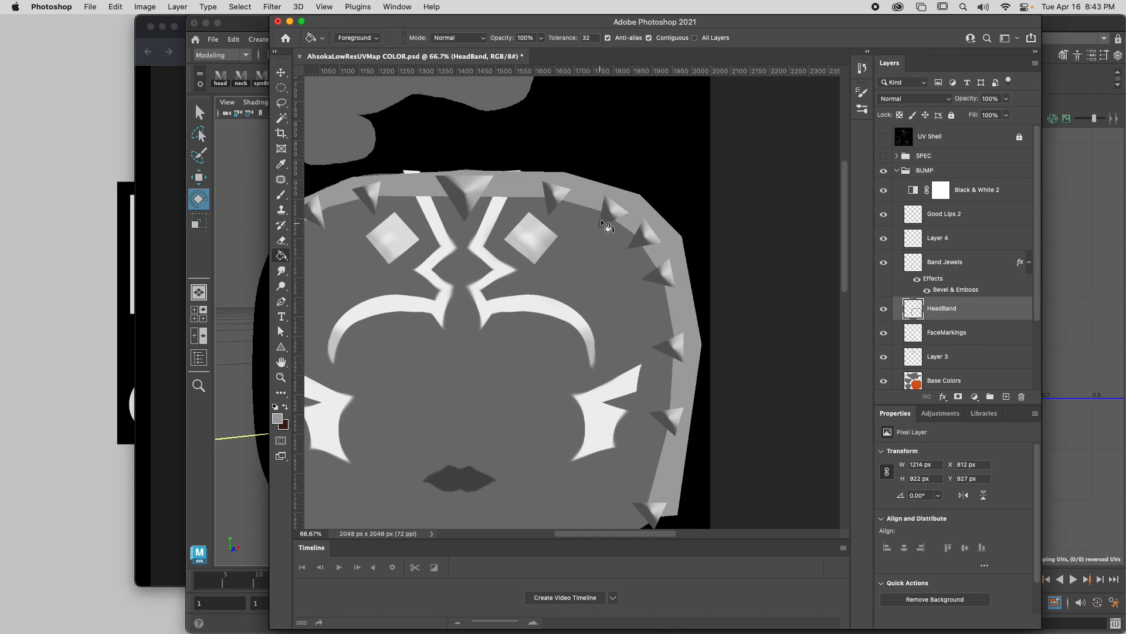
Save the texture document with the bump map edits.
left_click_drag(534, 22, 574, 22)
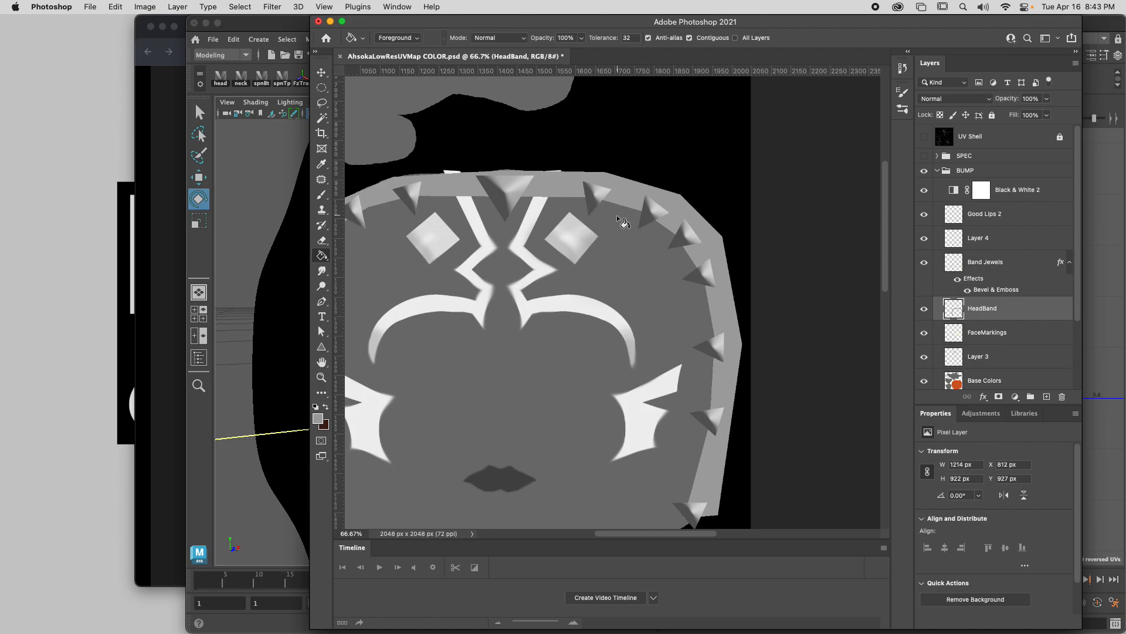
key("super+s")
scroll(510, 275, "down", 3)
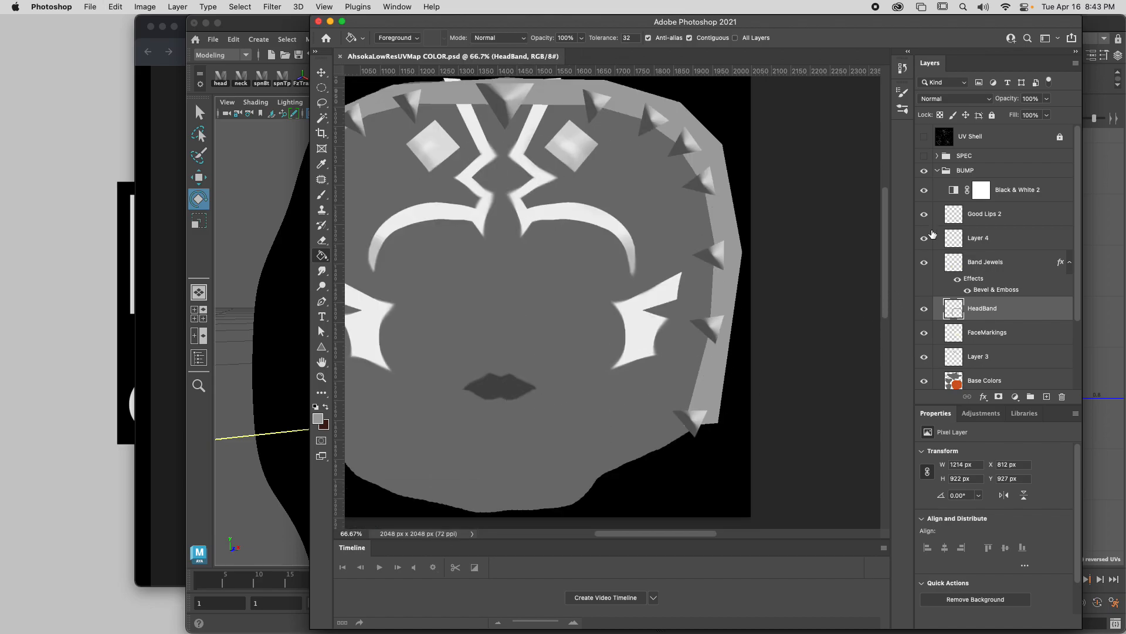
Add a new layer directly above Good Lips 2 in the BUMP group for the lip creases.
key("super+minus")
key("super+minus")
key("super+equal")
key("super+equal")
key("super+equal")
key("super+equal")
left_click_drag(520, 422, 745, 156)
key("super+equal")
key("super+equal")
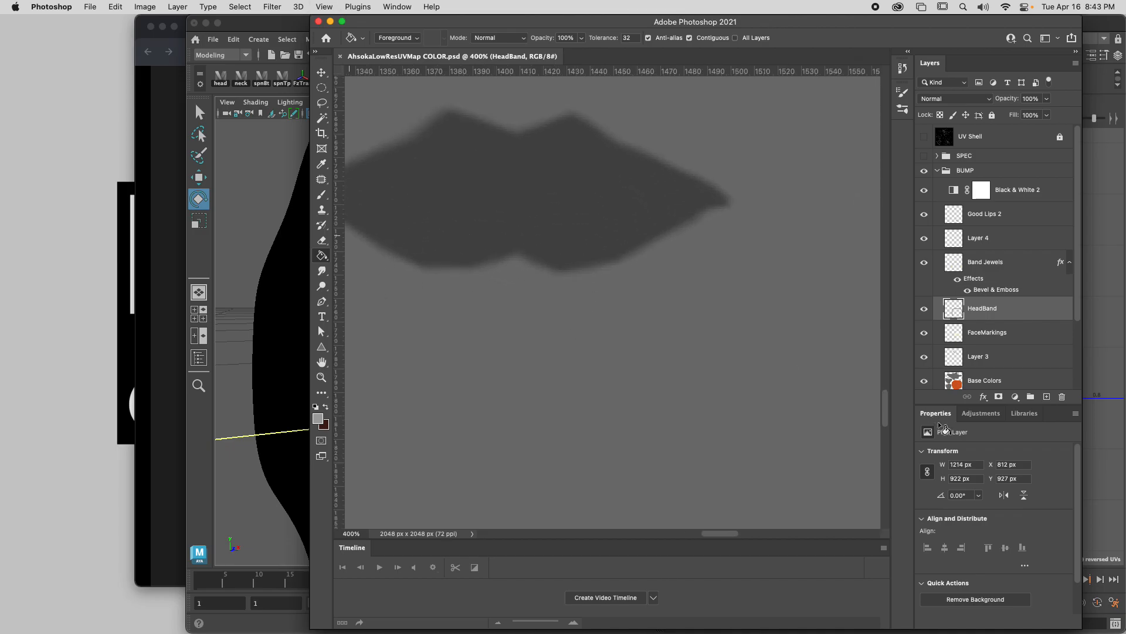
scroll(1012, 348, "down", 2)
scroll(1000, 305, "up", 1)
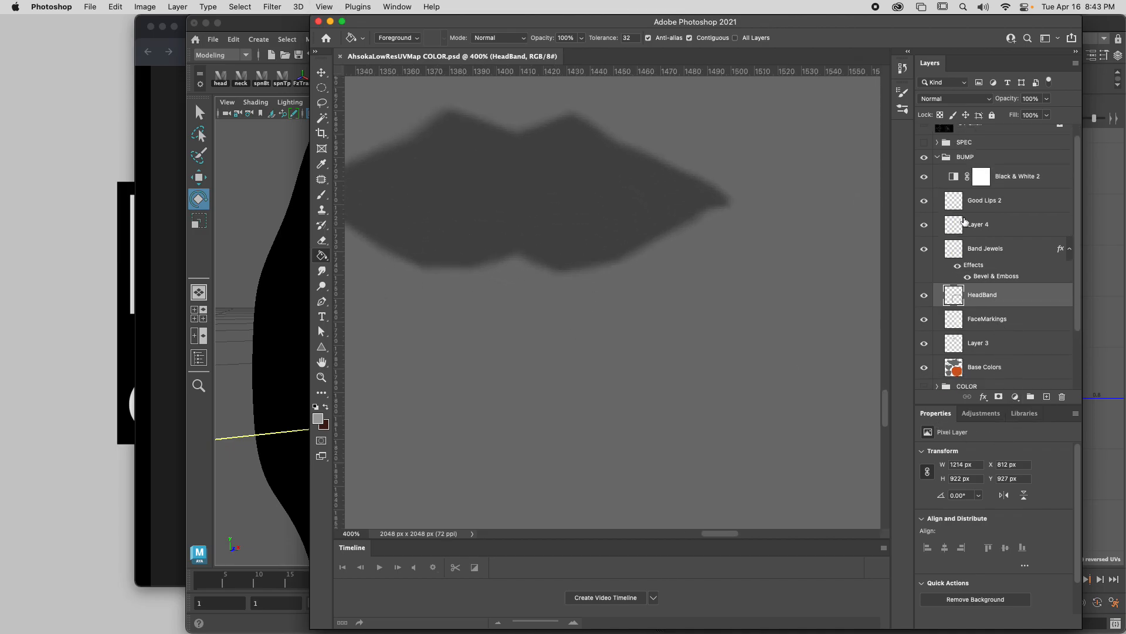
left_click(980, 203)
left_click(1047, 396)
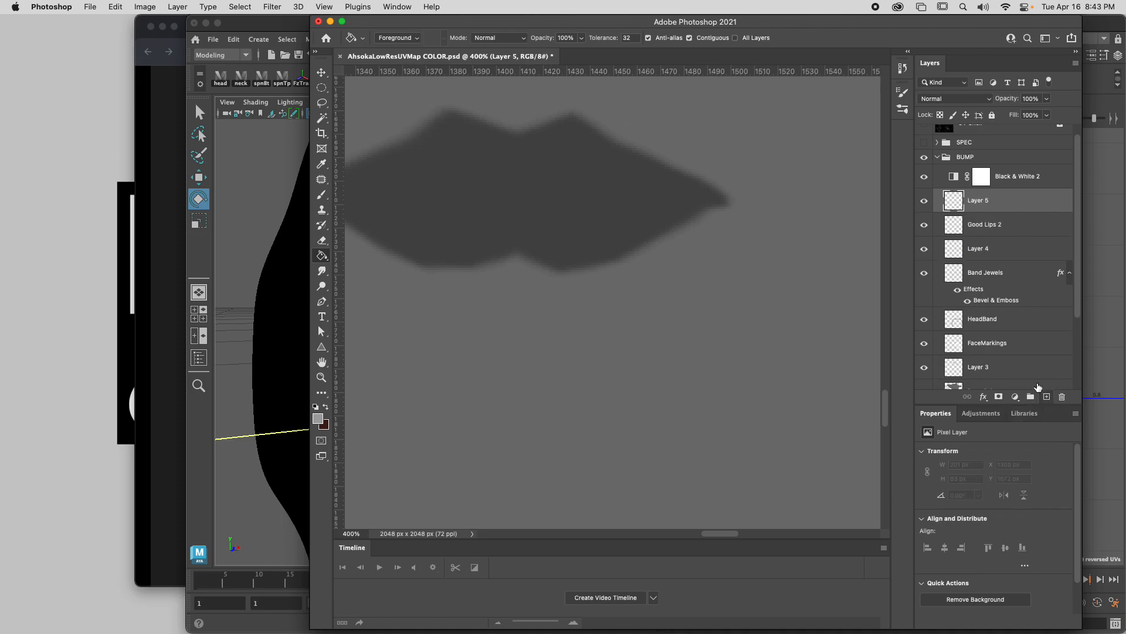
Choose the Wet Media brush KYLE Ultimate Inking Thick 'n Thin for the Brush tool and reduce its size to 3 px.
left_click(321, 196)
left_click(321, 196)
left_click(410, 38)
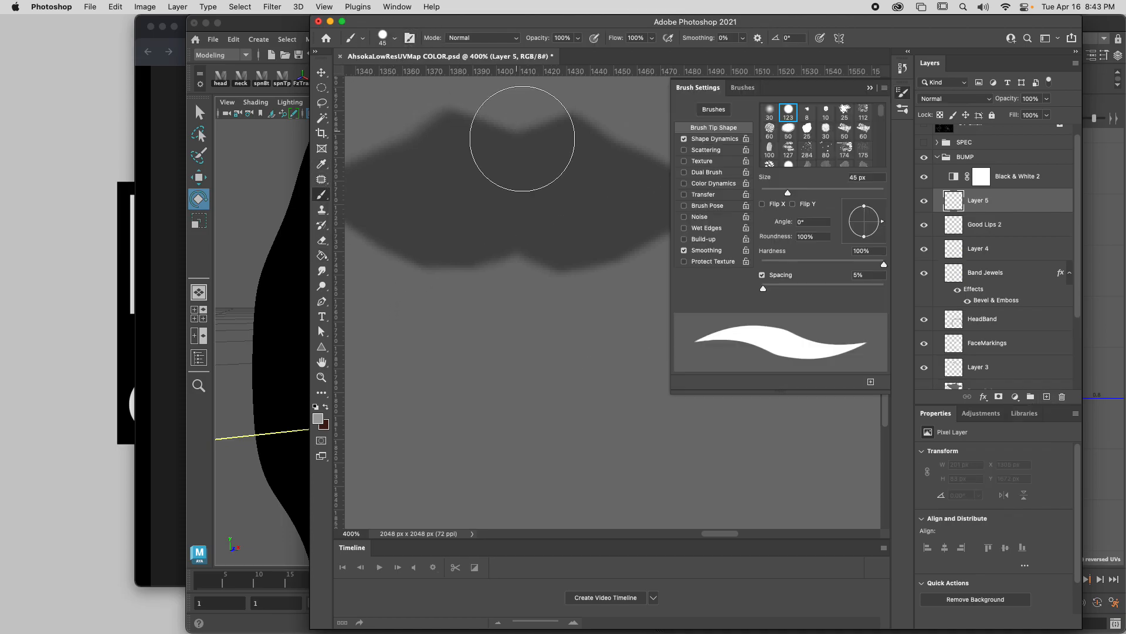
left_click(707, 109)
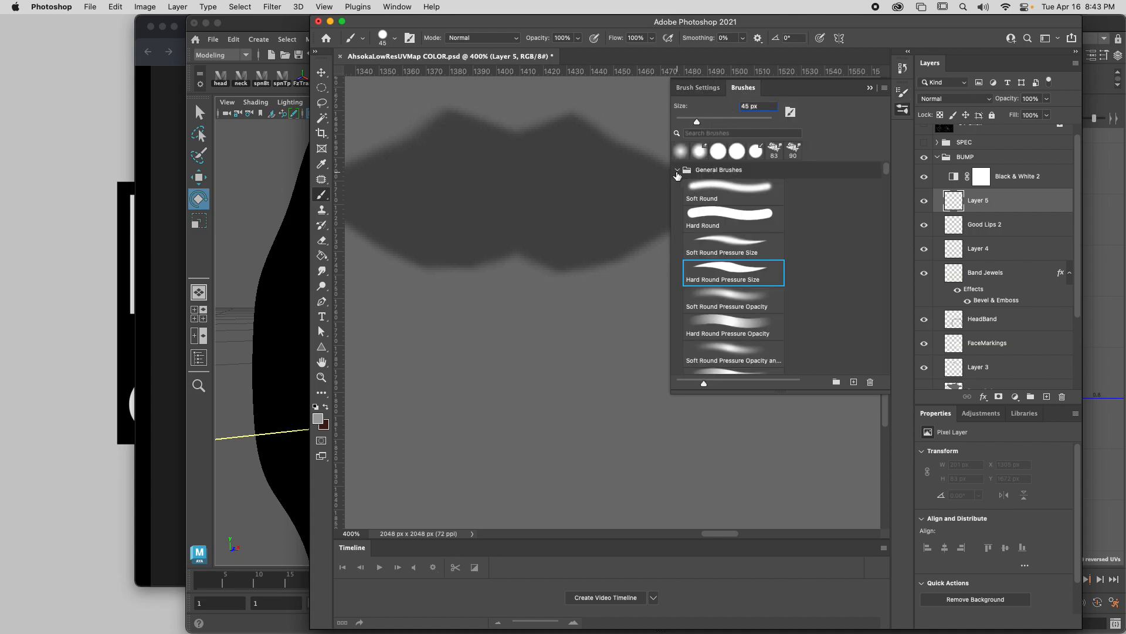
left_click(678, 171)
left_click(677, 186)
left_click(677, 187)
left_click(677, 204)
left_click(728, 228)
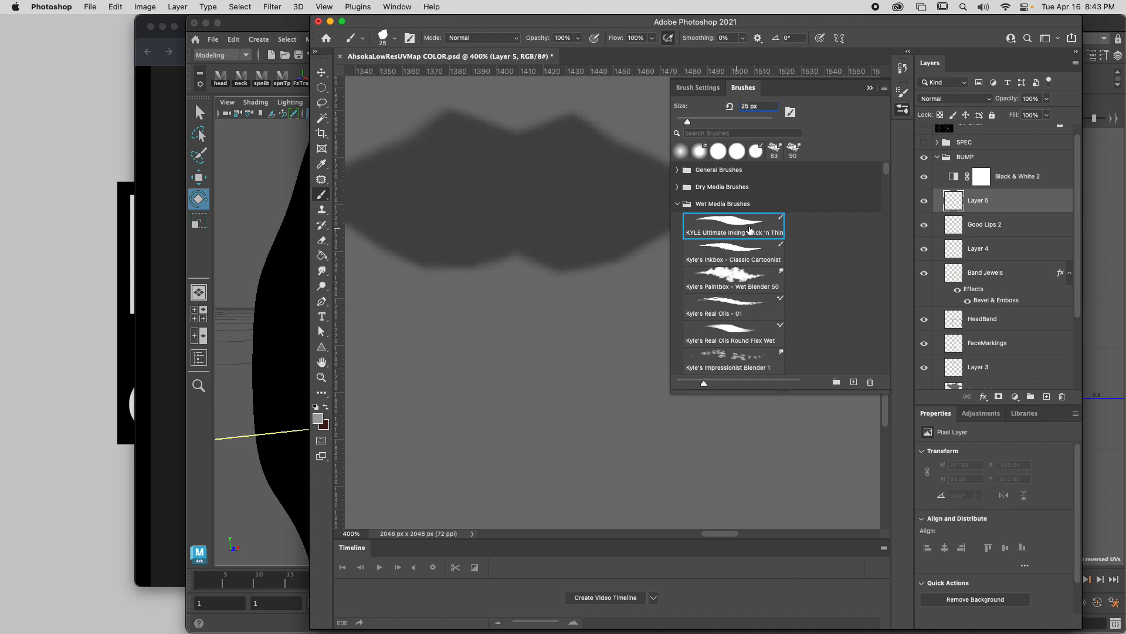
key("bracketleft")
key("bracketleft")
key("bracketleft")
key("bracketleft")
key("bracketleft")
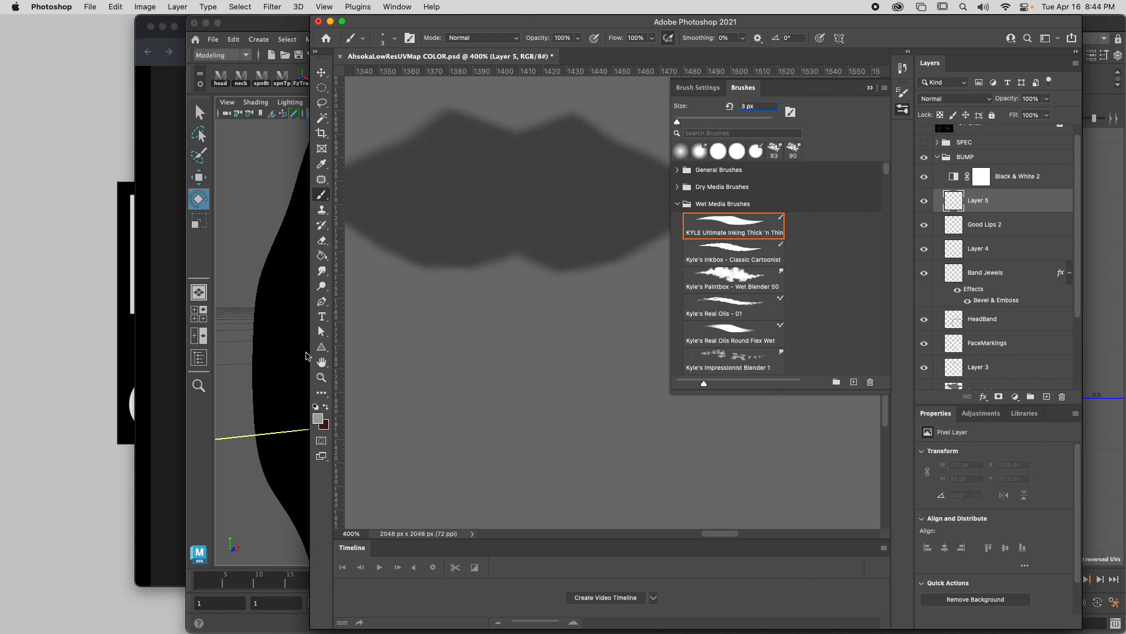
Paint short dark #232323 crease strokes across the upper and lower lips on Layer 5, using brush sizes from 2 to 7 px.
left_click(317, 418)
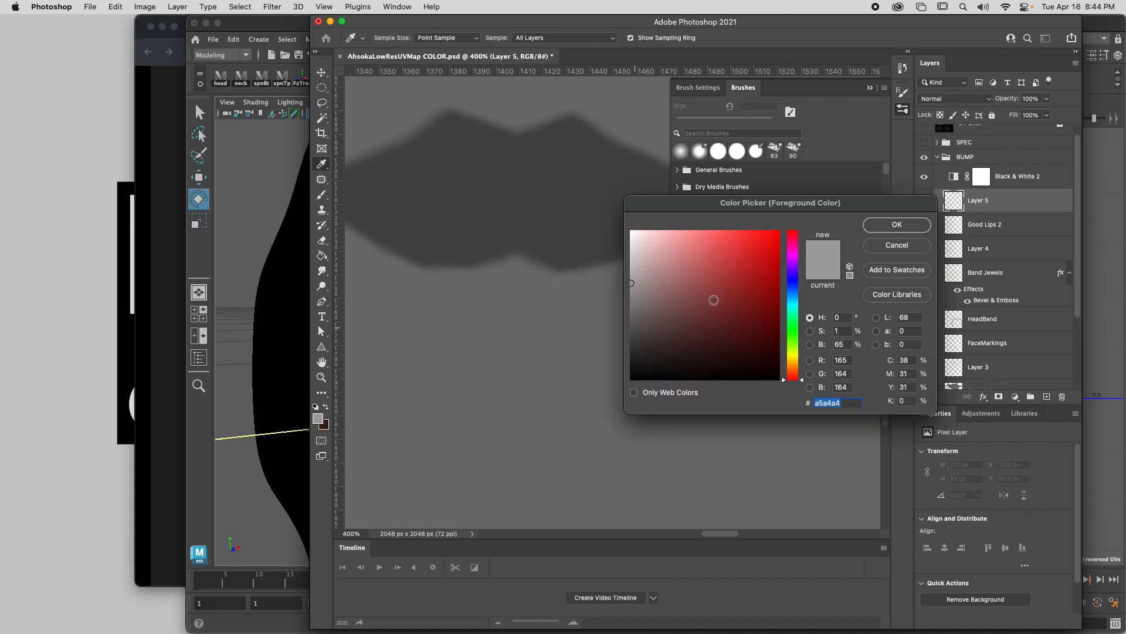
mouse_move(670, 330)
left_mouse_down()
mouse_move(634, 344)
mouse_move(631, 359)
left_mouse_up()
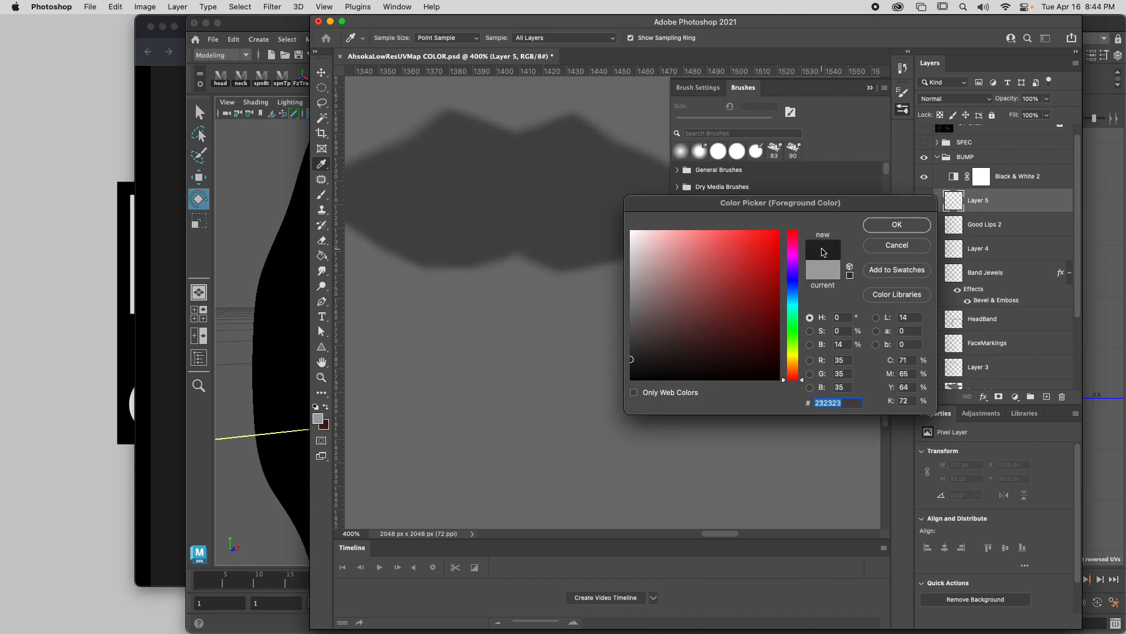
left_click(873, 228)
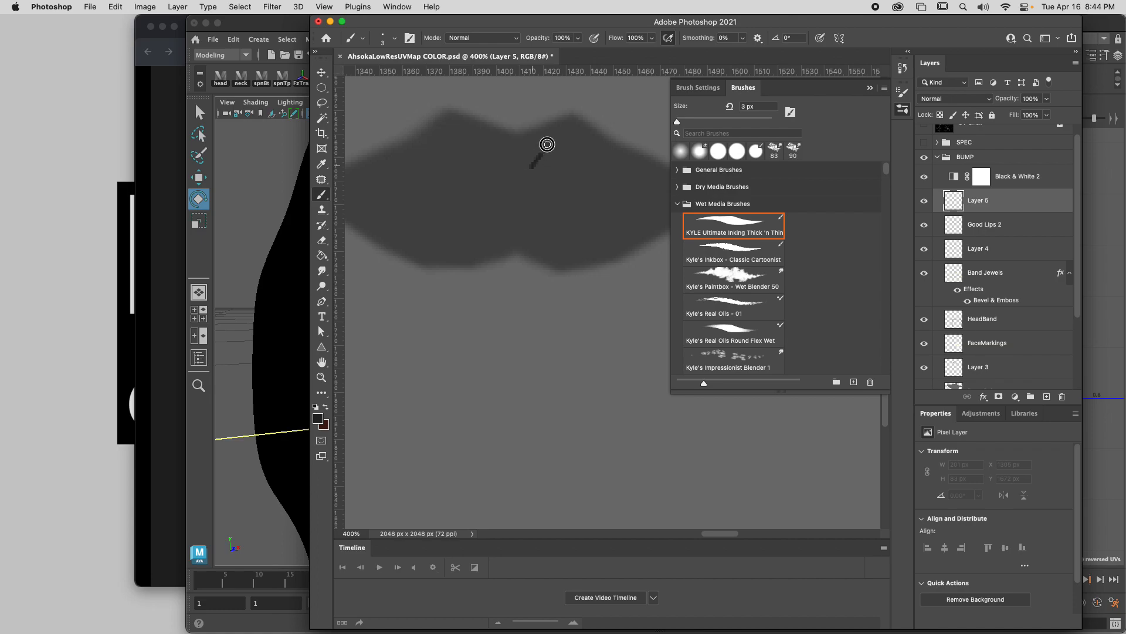
left_click_drag(531, 167, 556, 134)
left_click_drag(480, 152, 465, 116)
left_click_drag(443, 157, 429, 129)
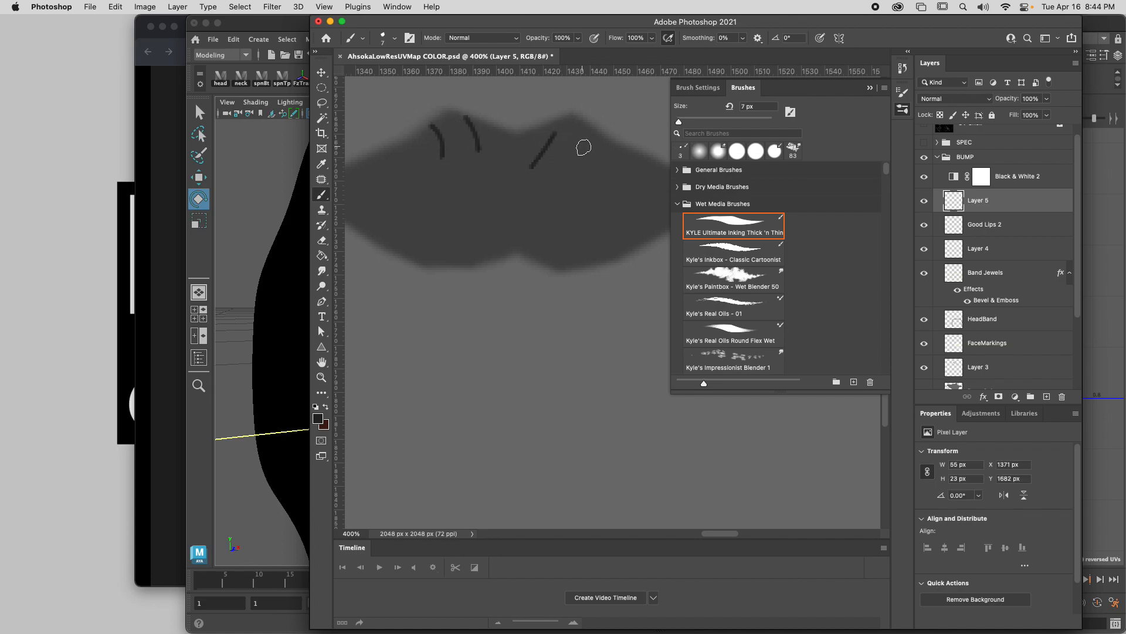
left_click_drag(578, 166, 598, 137)
mouse_move(486, 233)
left_mouse_down()
mouse_move(471, 267)
mouse_move(401, 269)
left_mouse_up()
left_click_drag(385, 228, 358, 251)
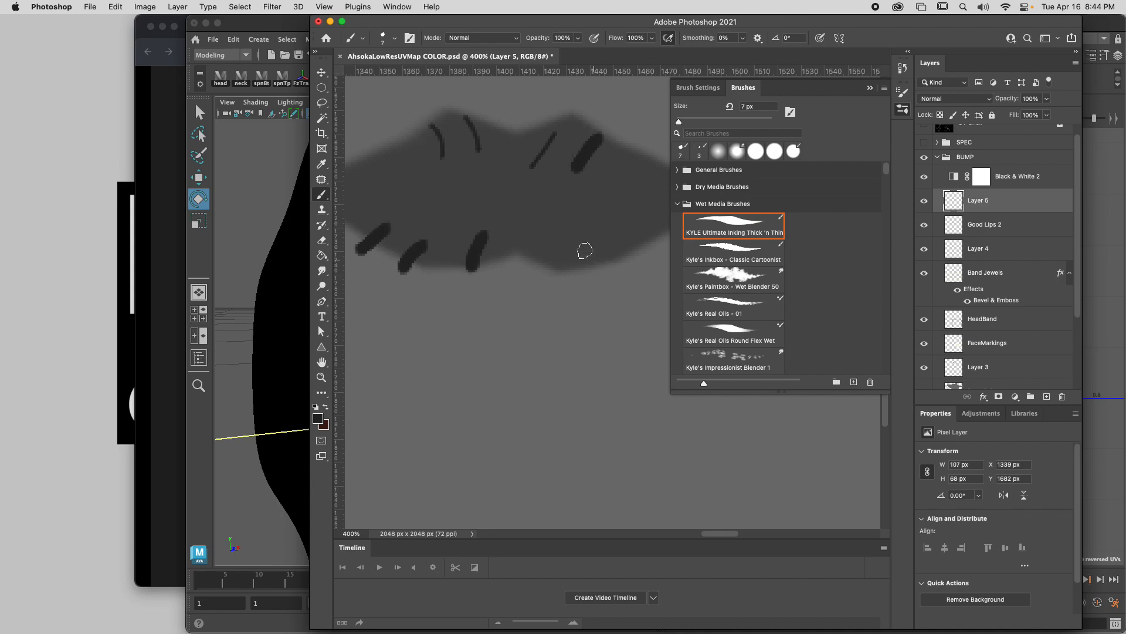
left_click_drag(560, 239, 572, 265)
key("bracketleft")
mouse_move(589, 240)
left_mouse_down()
mouse_move(598, 252)
mouse_move(543, 276)
left_mouse_up()
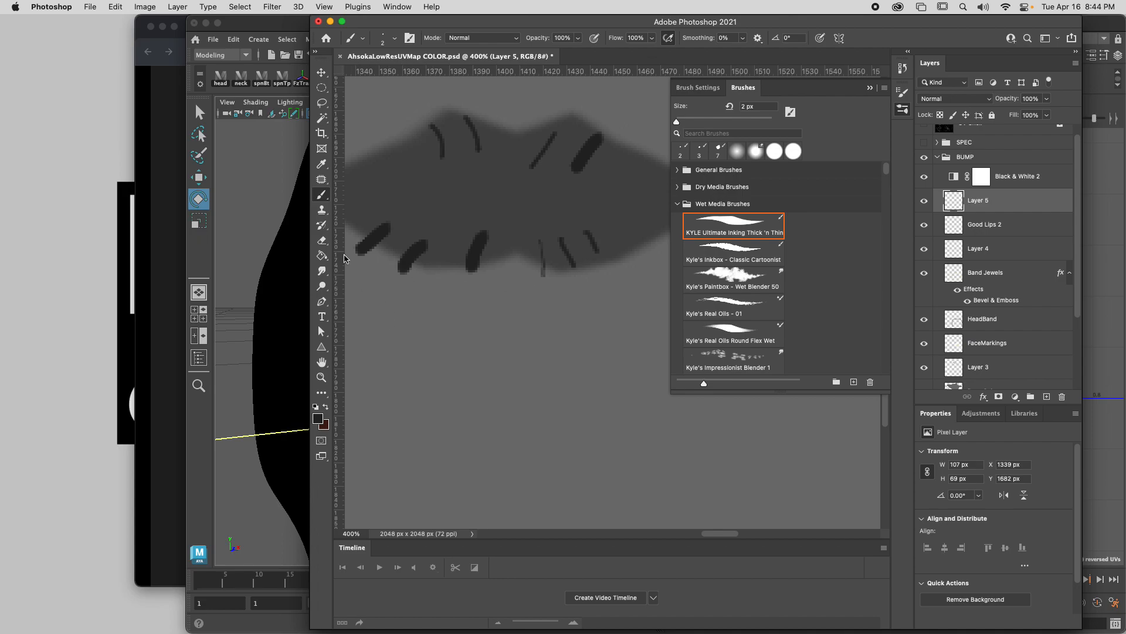
Smudge the lower-lip creases and the thick upper-lip crease outward on Layer 5 with a 35 px Smudge tool at 38% strength.
left_click(322, 270)
key("bracketleft")
key("bracketleft")
key("bracketleft")
key("bracketleft")
key("bracketleft")
key("bracketleft")
left_click_drag(393, 230, 408, 209)
mouse_move(404, 253)
left_mouse_down()
mouse_move(459, 306)
mouse_move(430, 305)
mouse_move(421, 283)
mouse_move(403, 342)
left_mouse_up()
mouse_move(477, 253)
left_mouse_down()
mouse_move(520, 197)
mouse_move(476, 289)
left_mouse_up()
mouse_move(534, 264)
left_mouse_down()
mouse_move(540, 311)
mouse_move(549, 260)
mouse_move(580, 292)
mouse_move(594, 259)
mouse_move(609, 289)
left_mouse_up()
left_click_drag(604, 142, 630, 123)
left_click_drag(581, 164, 551, 197)
left_click_drag(545, 155, 535, 170)
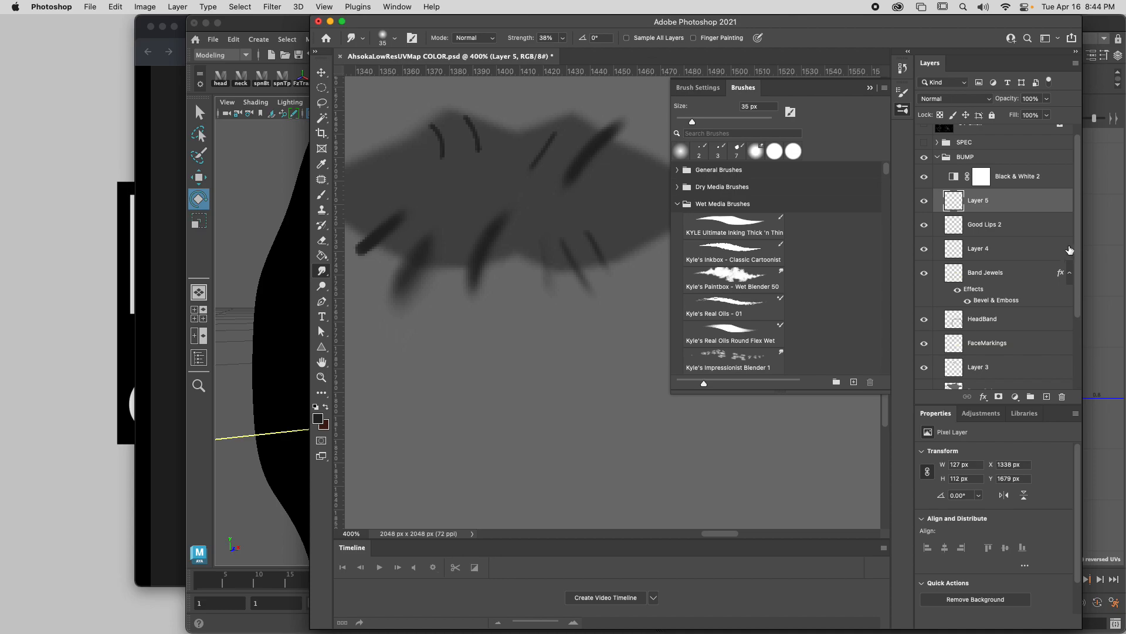
Smudge the remaining thin upper-lip creases and lower-lip stroke ends on Layer 5, and save the document.
left_click(937, 158)
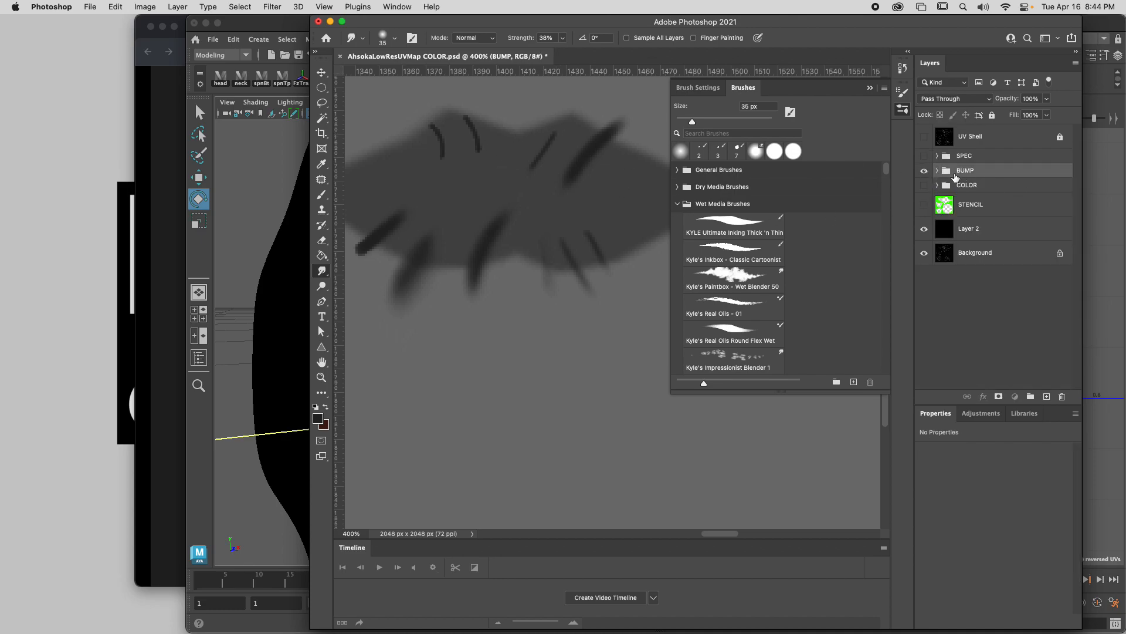
left_click(938, 170)
left_click(978, 215)
left_click_drag(530, 148, 523, 171)
left_click_drag(470, 136, 455, 105)
left_click_drag(441, 140, 426, 112)
left_click_drag(367, 248, 350, 274)
left_click_drag(540, 258, 583, 292)
key("super+s")
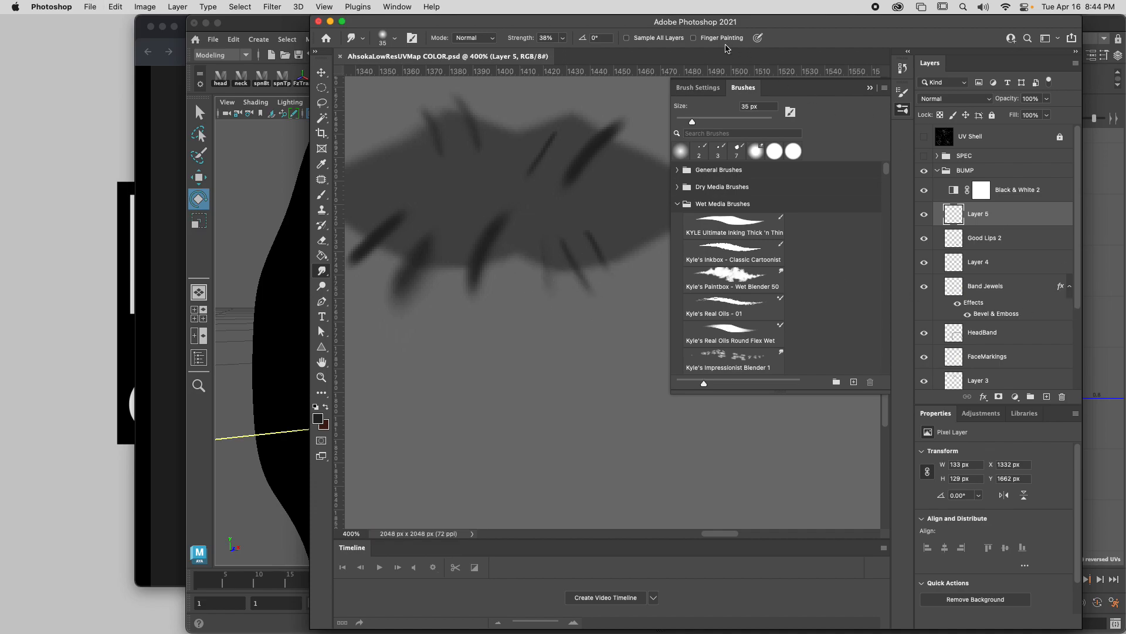
Try placing Layer 5 beneath Good Lips 2 and return it to its position above.
left_click(870, 88)
scroll(598, 210, "down", 1)
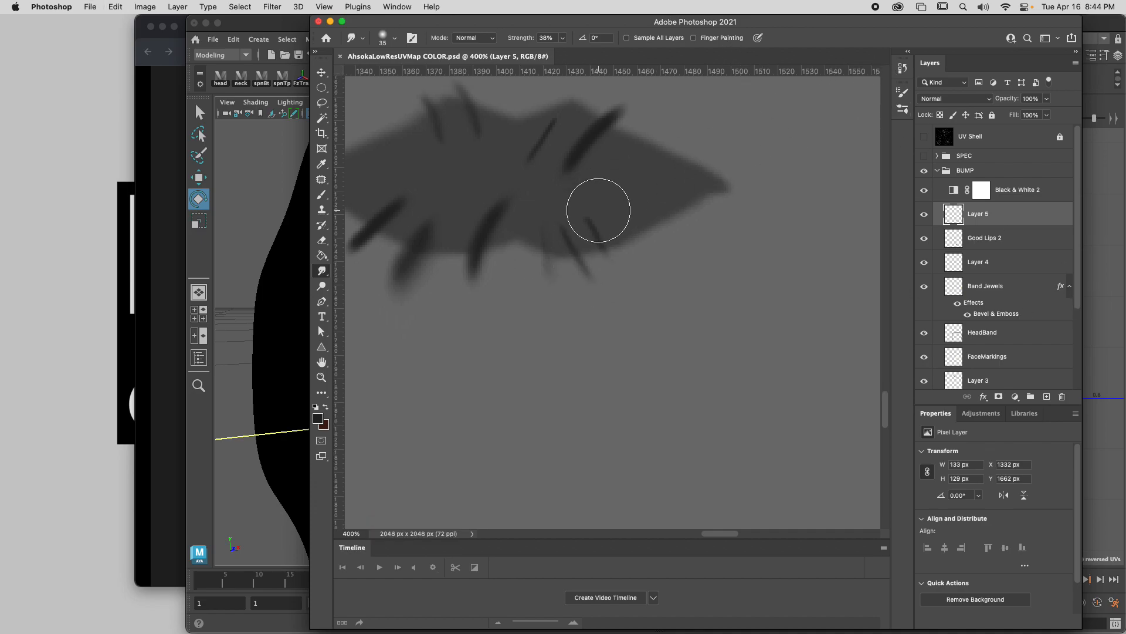
key("super+bracketleft")
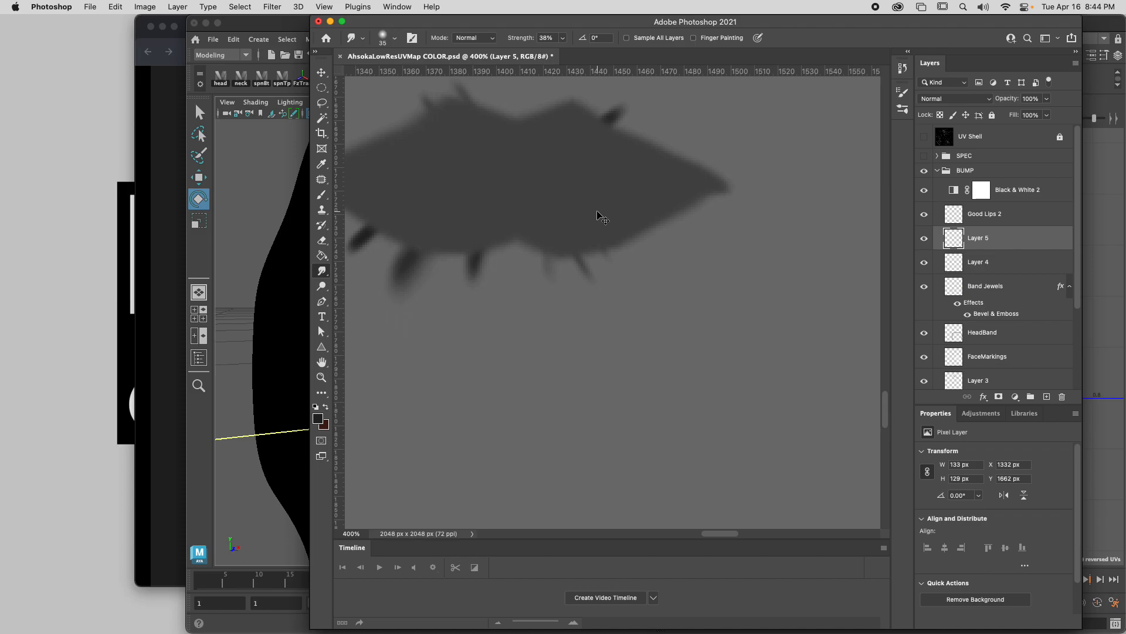
key("super+bracketright")
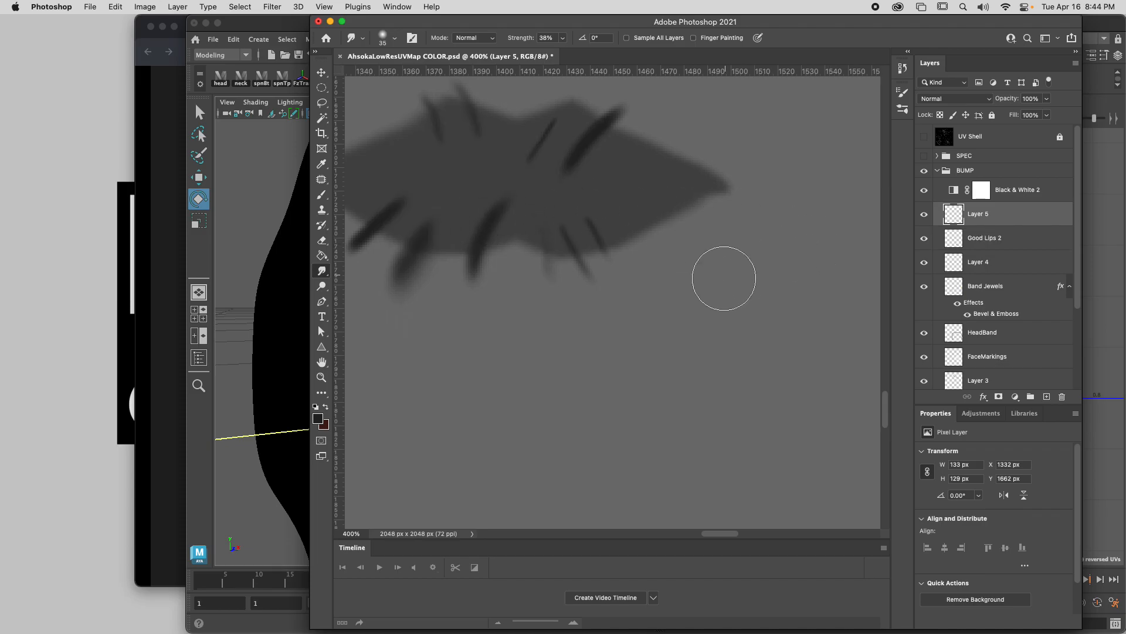
Add a new layer above Layer 5 and set the foreground colour to a light grey.
scroll(762, 307, "up", 10)
scroll(716, 465, "right", 8)
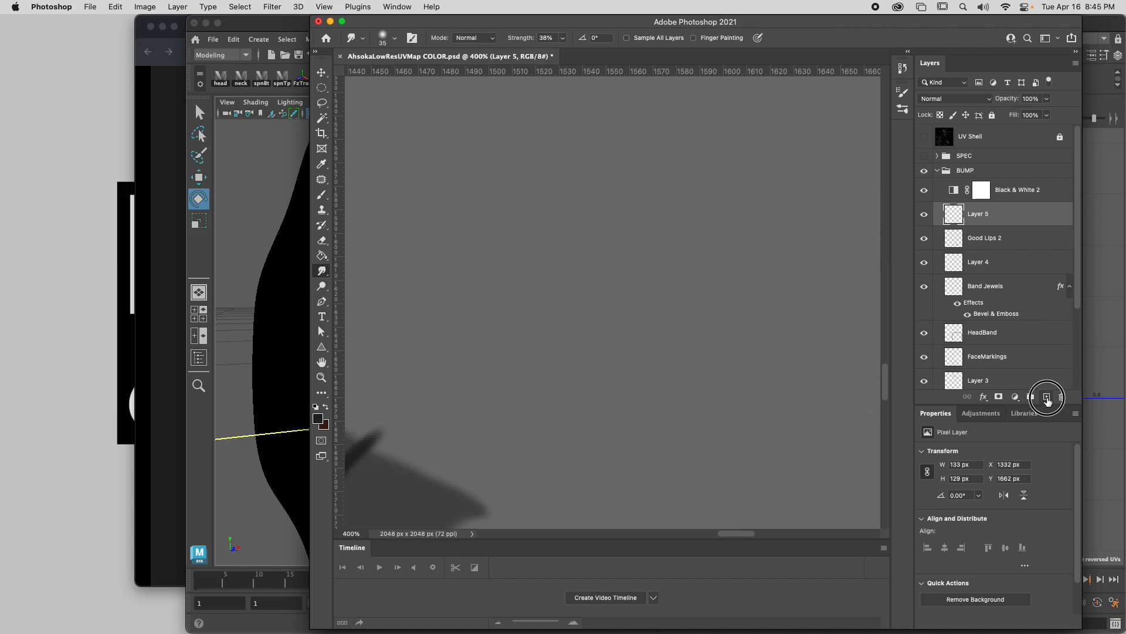
left_click(1046, 397)
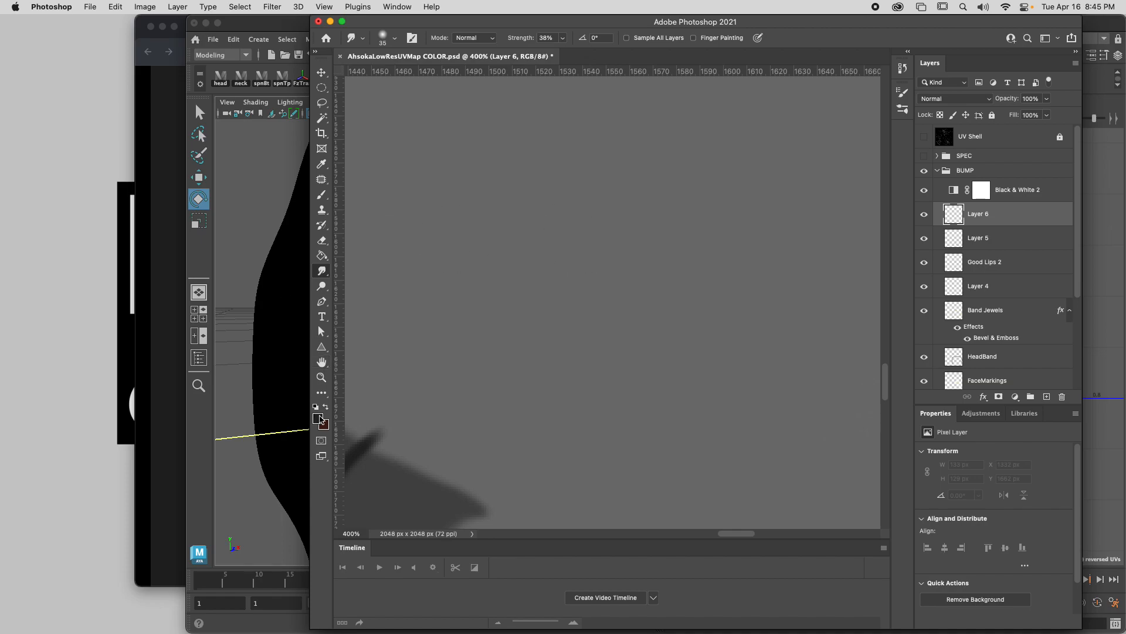
left_click(322, 240)
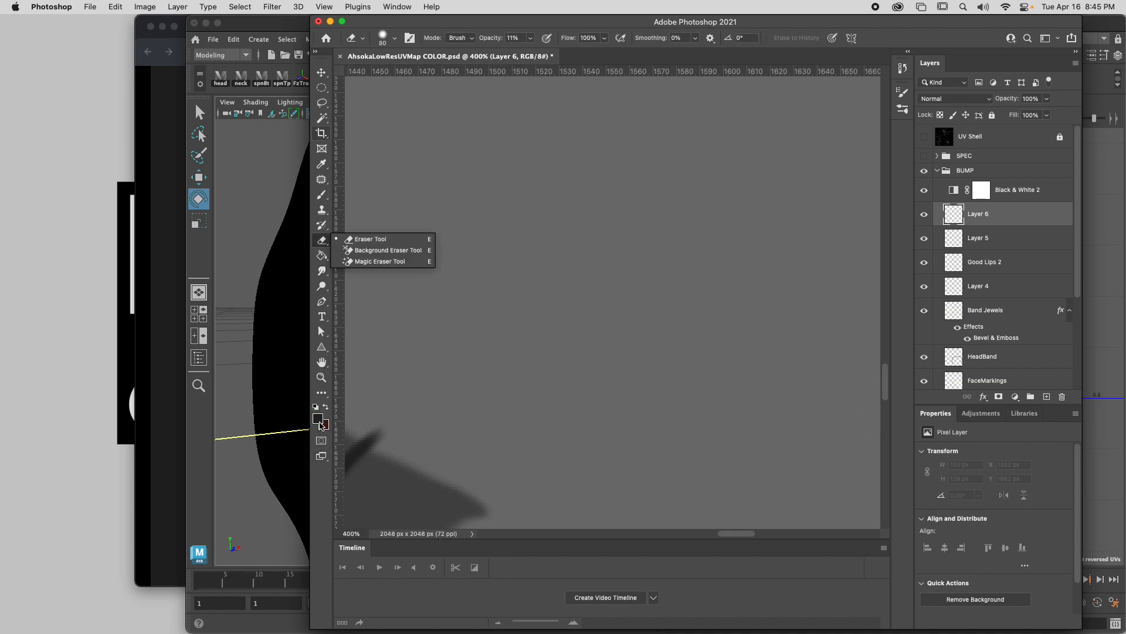
left_click(322, 424)
left_click(636, 256)
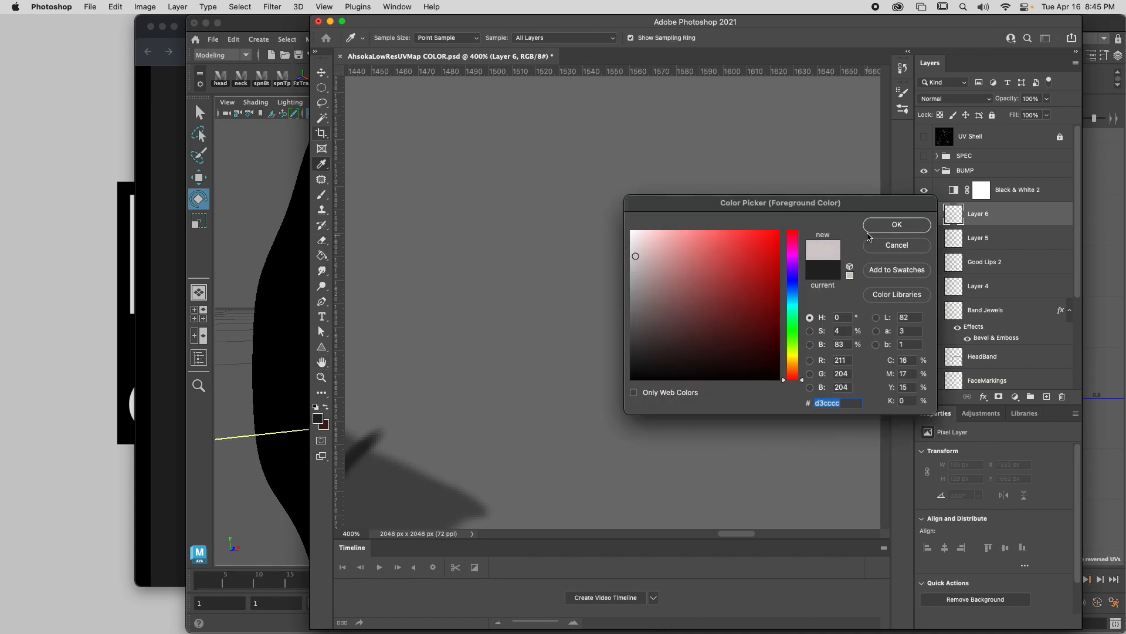
left_click(897, 226)
Choose the Soft Round tip for the Eraser and reduce its size to 25 px.
left_click(394, 40)
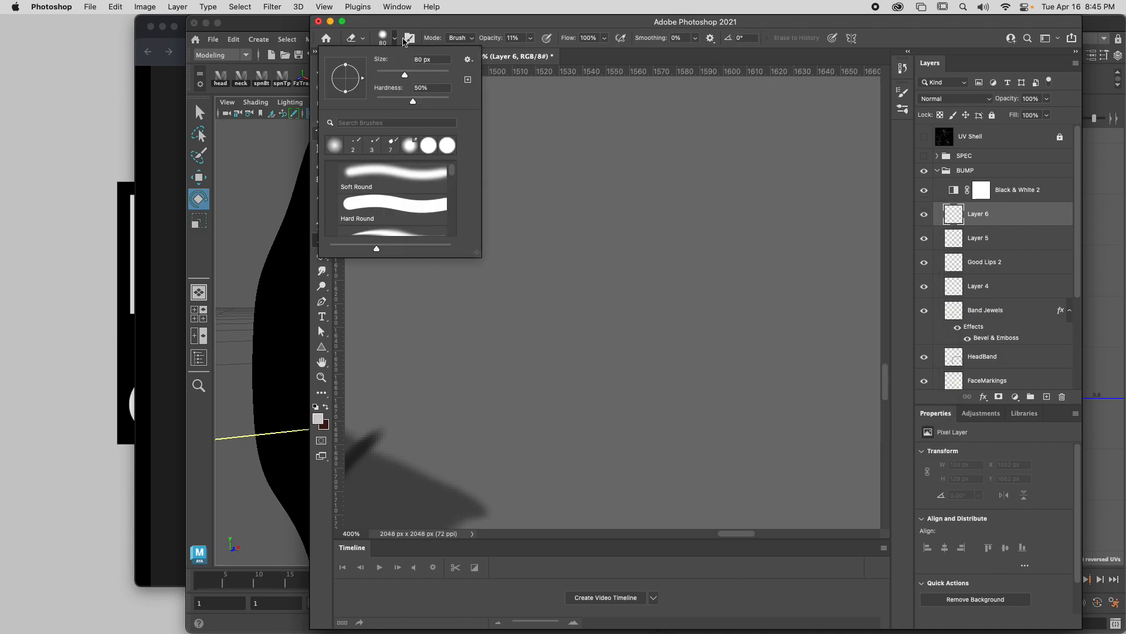
left_click(410, 38)
left_click(742, 88)
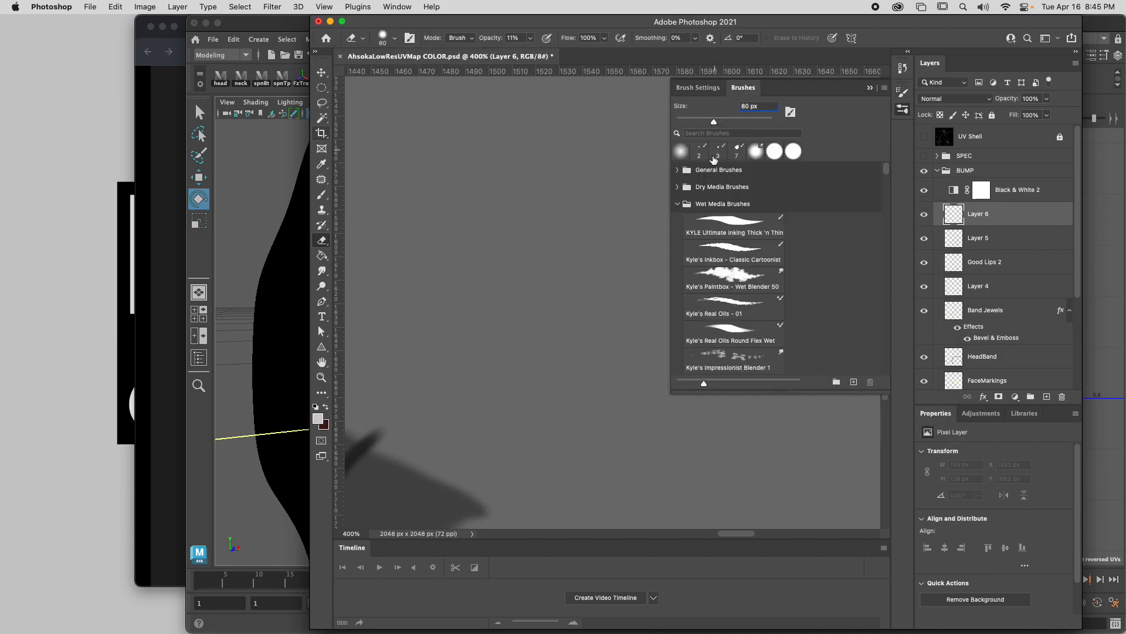
left_click(678, 170)
left_click(707, 191)
key("bracketleft")
key("bracketleft")
key("bracketleft")
key("bracketleft")
key("bracketleft")
key("bracketleft")
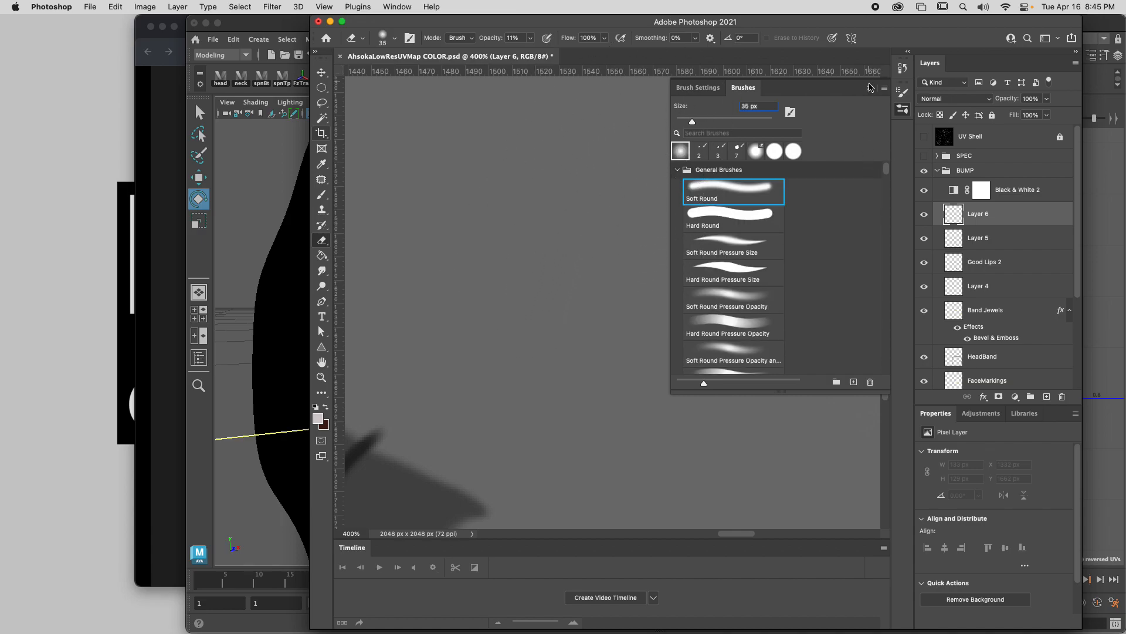
left_click(870, 86)
key("bracketleft")
key("bracketleft")
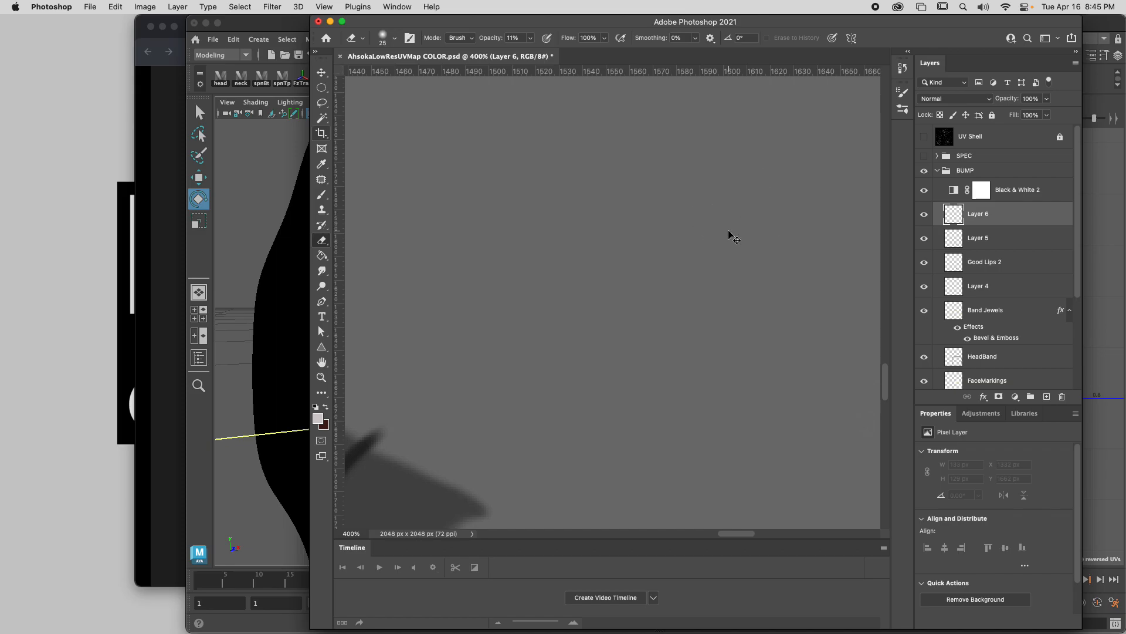
Show the UV Shell wireframe over the whole face.
key("super+bracketleft")
key("super+bracketright")
key("super+minus")
key("super+minus")
key("super+minus")
key("super+minus")
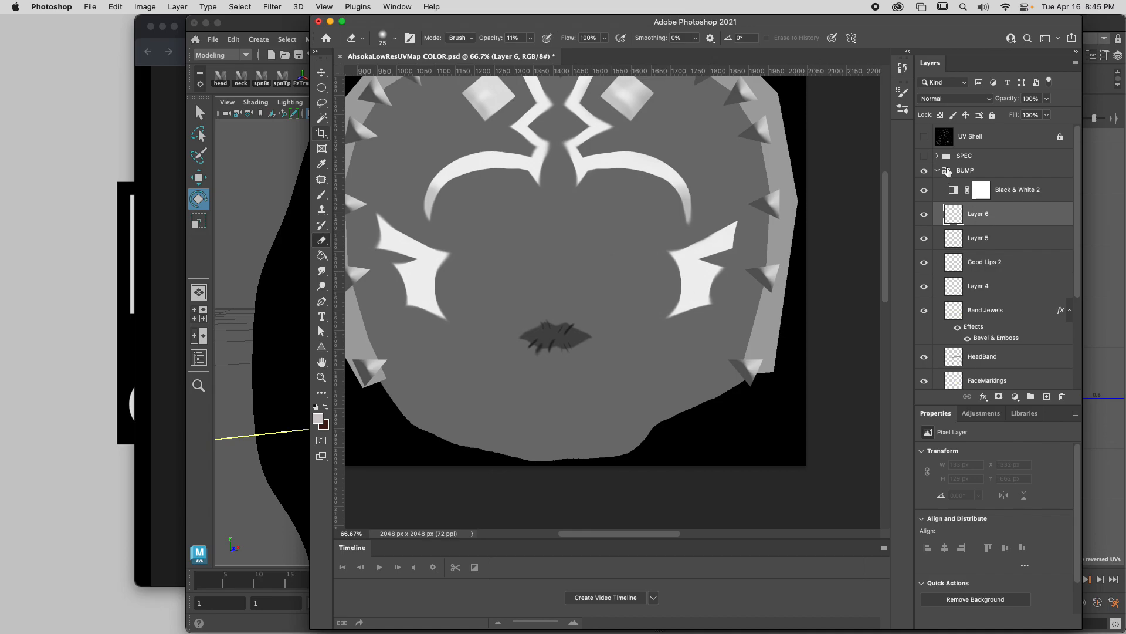
left_click(925, 137)
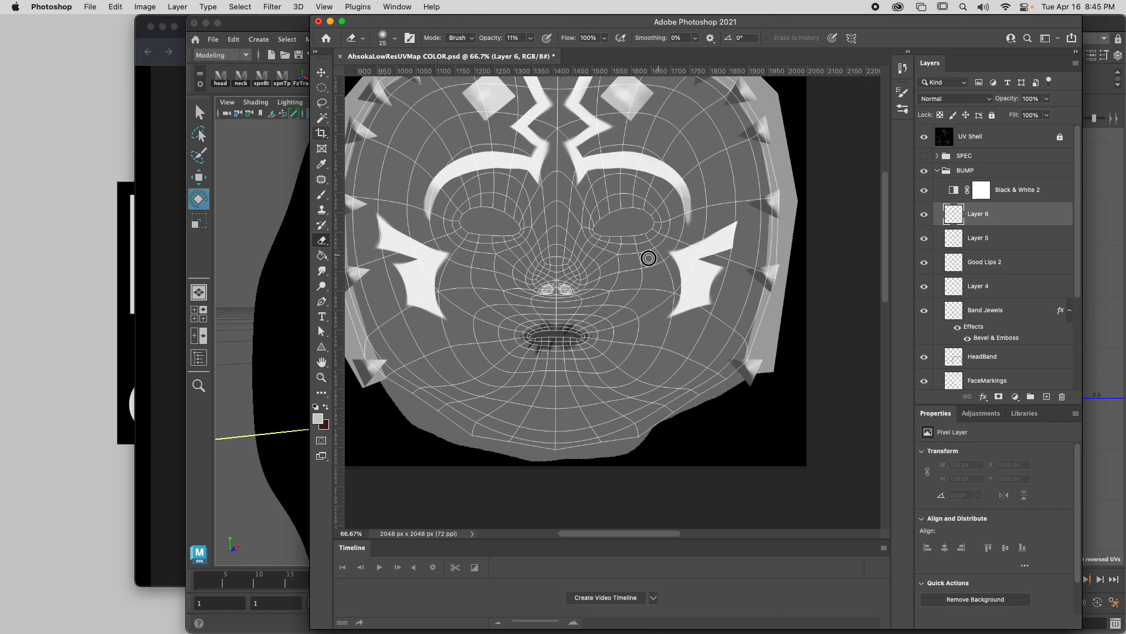
Lighten the foreground colour to near-white, check Layer 6's visibility and leave the background colour as it is.
left_click(318, 419)
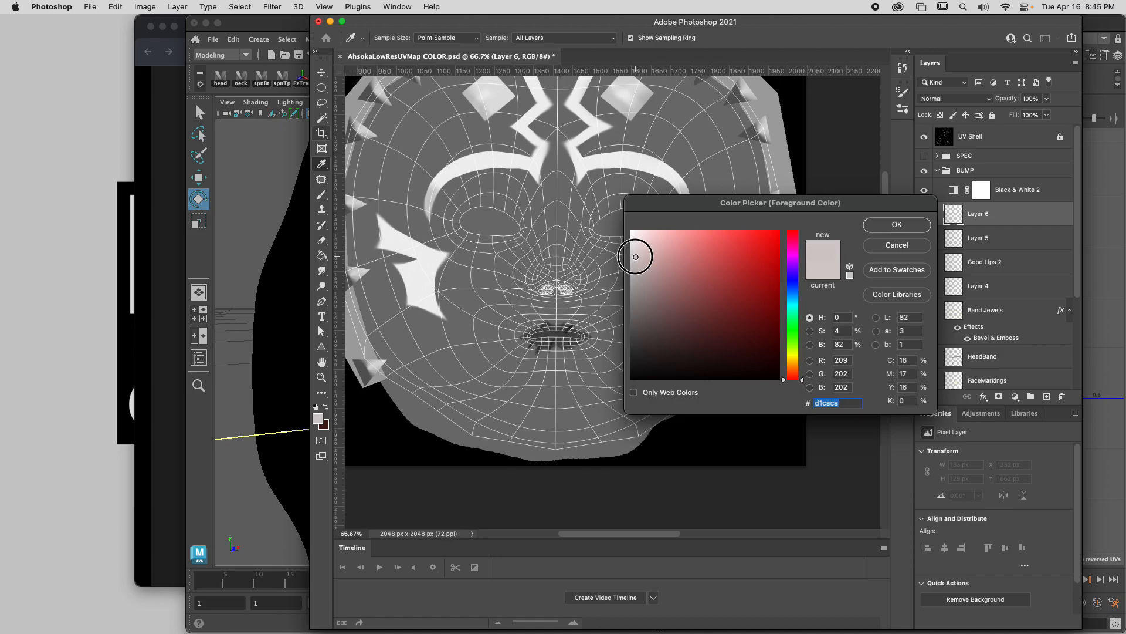
left_click(897, 224)
left_click(925, 215)
left_click(925, 216)
left_click(925, 216)
left_click(925, 216)
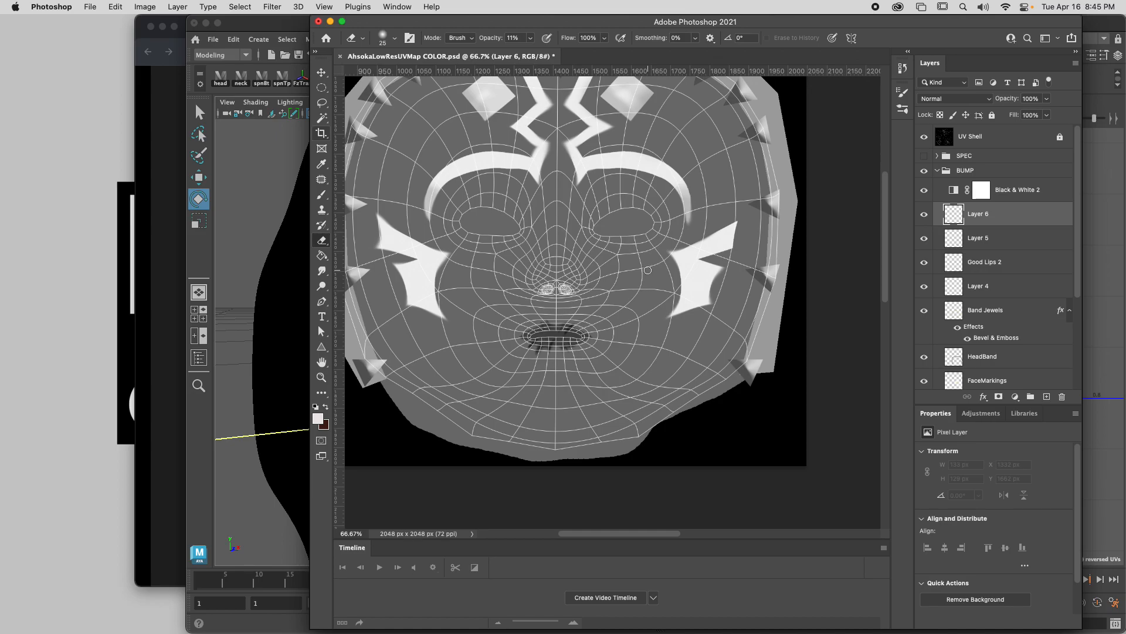
left_click(323, 423)
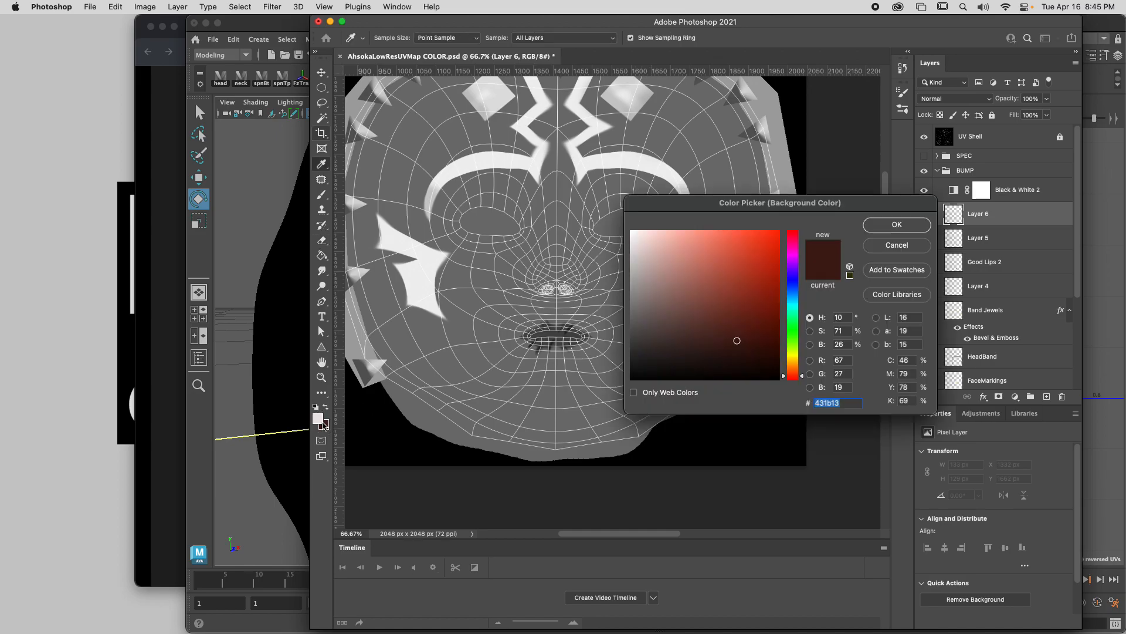
left_click(872, 243)
Switch to the Brush tool with the Soft Round tip at 25 px.
key("b")
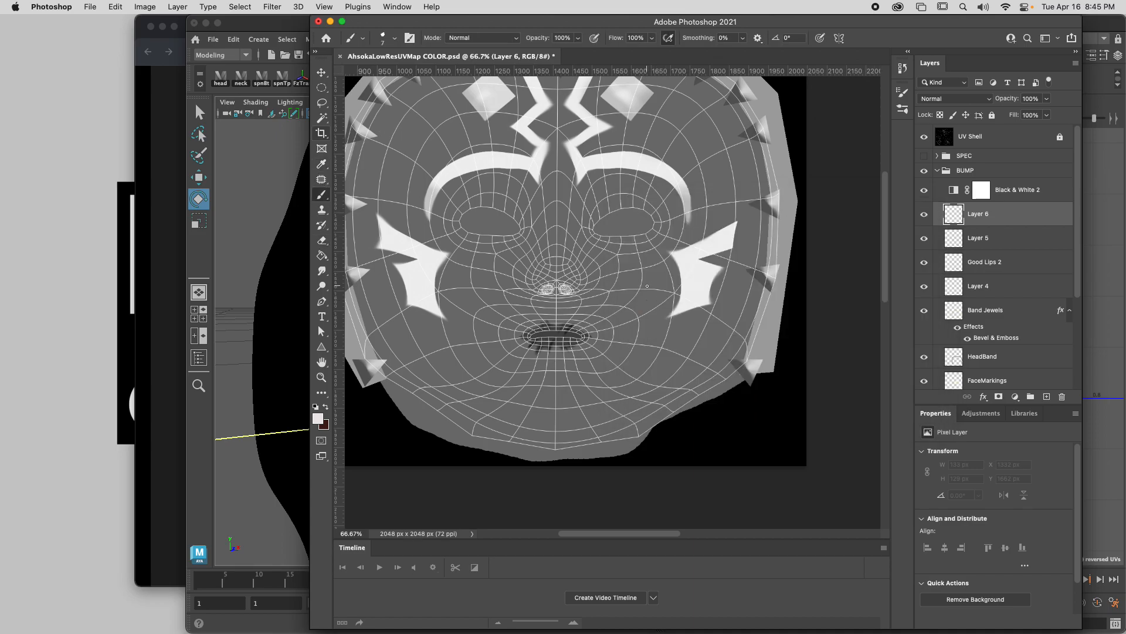
key("bracketright")
key("bracketright")
key("bracketright")
key("bracketright")
left_click(410, 37)
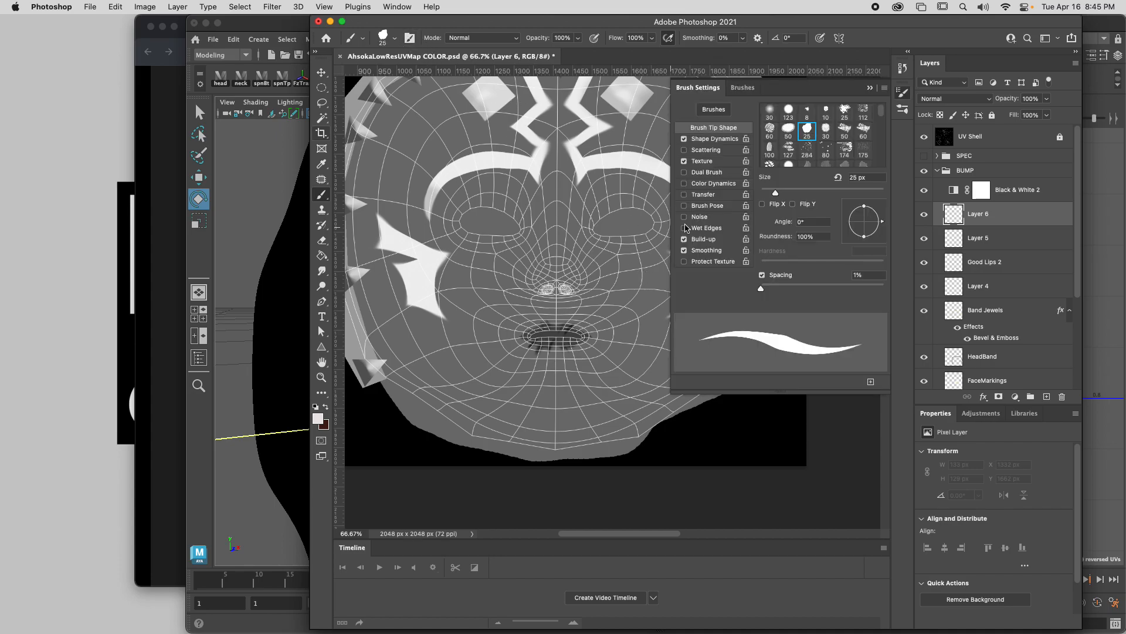
left_click(743, 88)
scroll(720, 190, "up", 5)
left_click(721, 189)
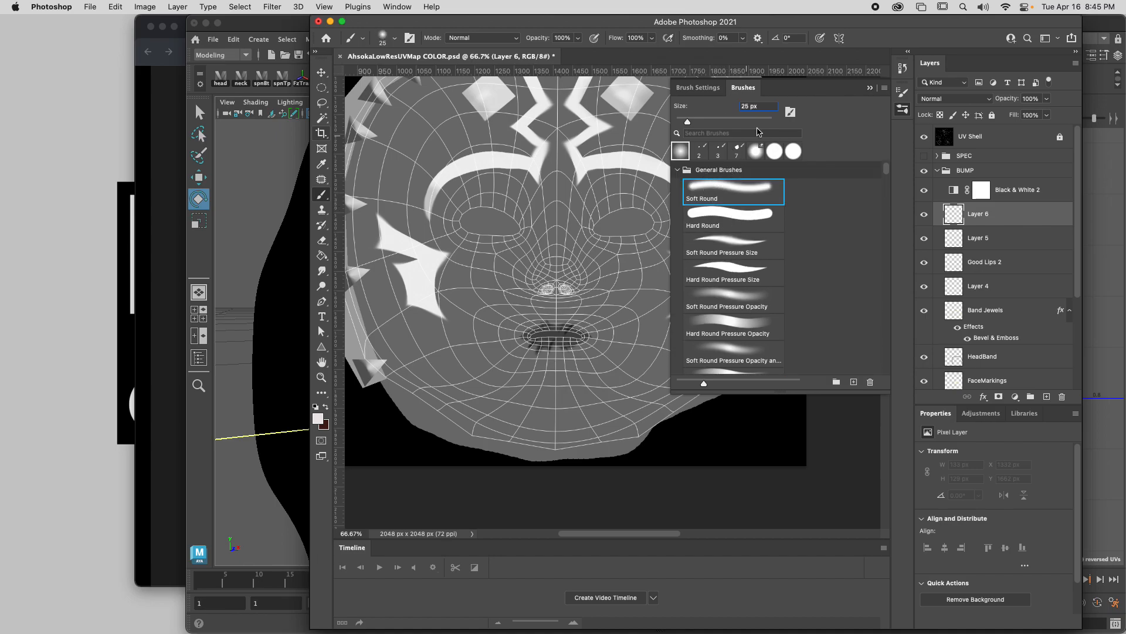
left_click(871, 88)
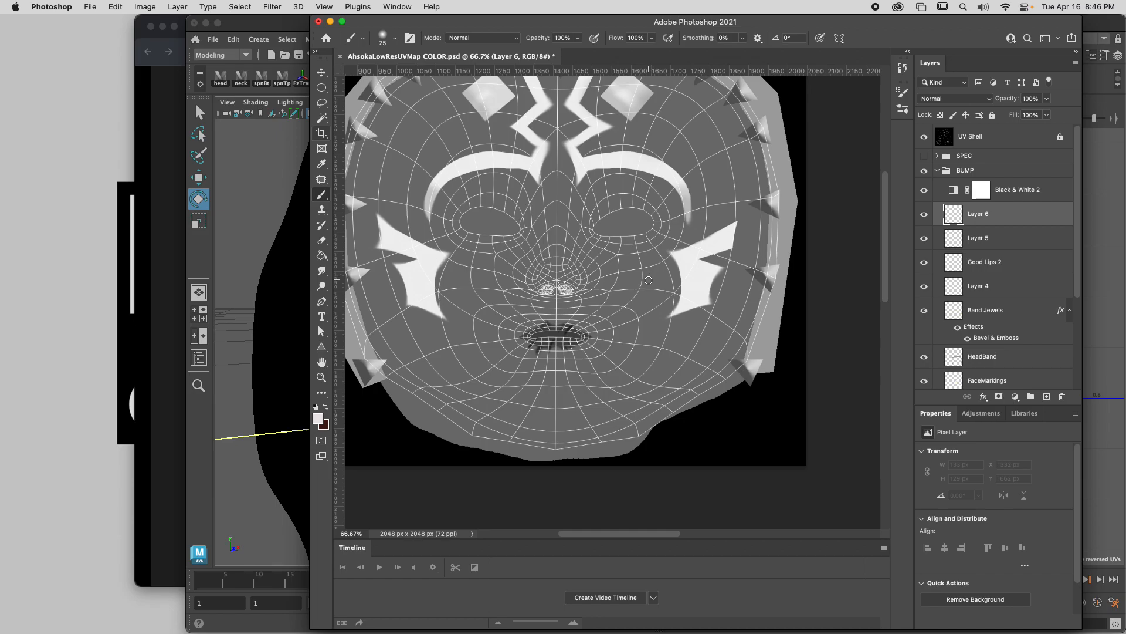
left_click_drag(658, 271, 596, 319)
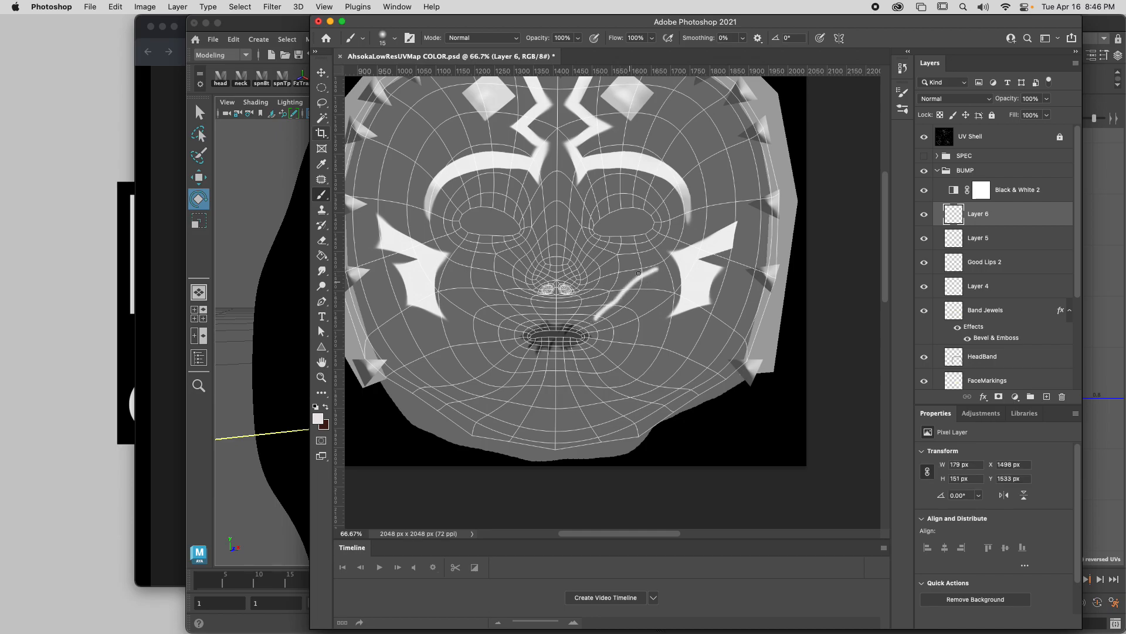
left_click_drag(638, 268, 660, 291)
key("super+z")
key("super+z")
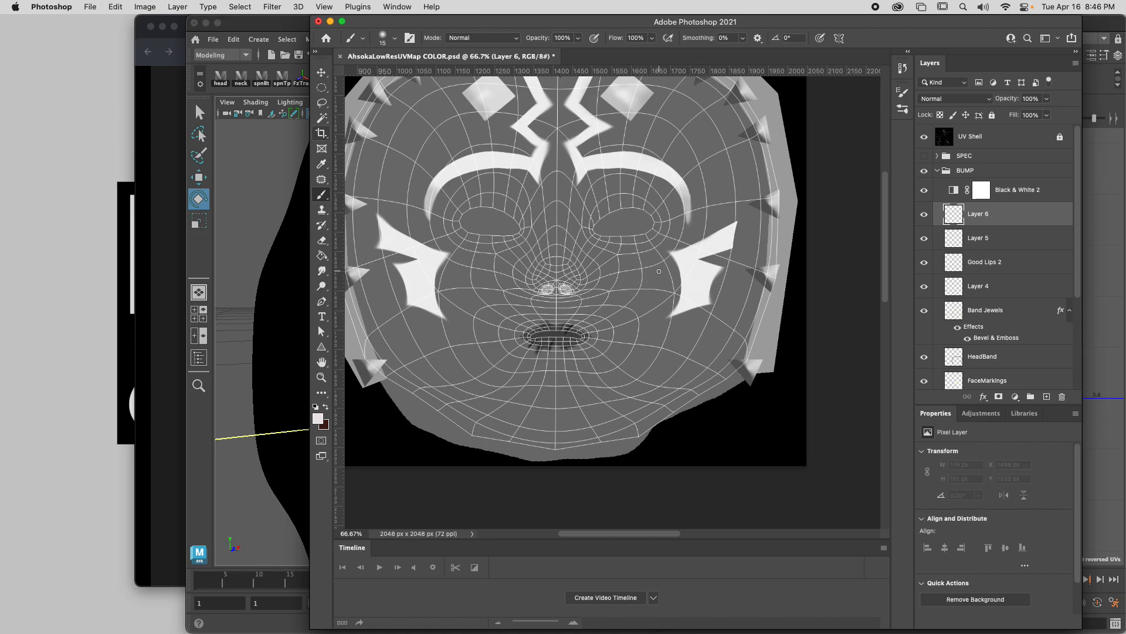
Paint a light stitched scar about 79 × 117 px on Layer 6 between the nose and the cheek marking, and smudge its ends.
left_click_drag(656, 268, 636, 308)
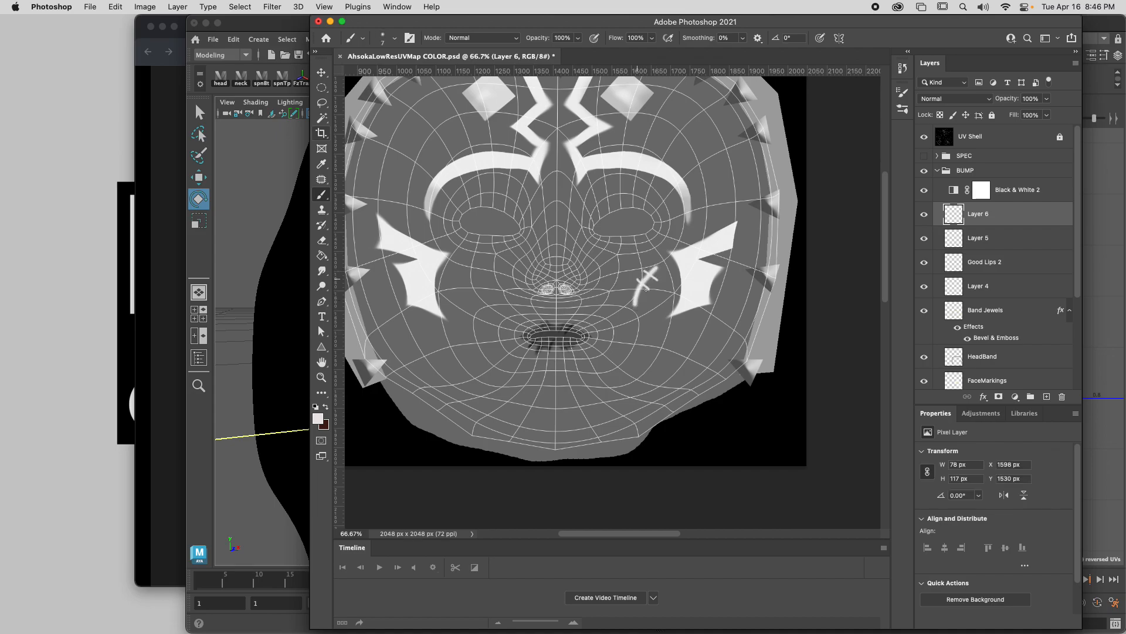
left_click_drag(645, 292, 631, 301)
left_click(321, 271)
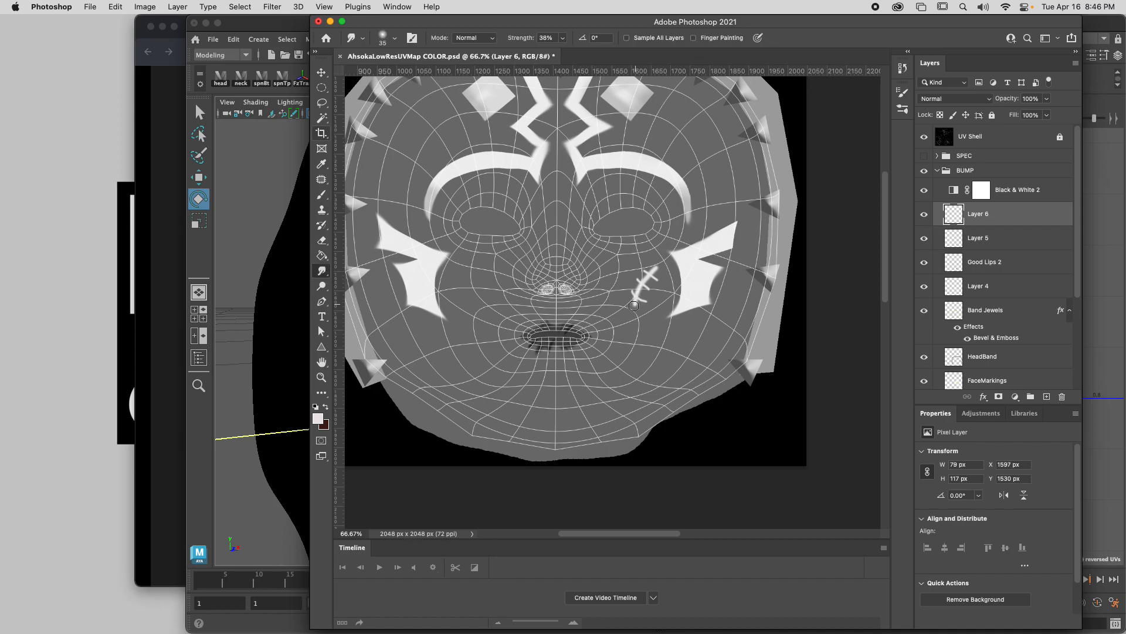
left_click_drag(636, 303, 635, 350)
mouse_move(655, 271)
left_mouse_down()
mouse_move(673, 251)
mouse_move(653, 306)
mouse_move(623, 286)
mouse_move(630, 270)
left_mouse_up()
Set Layer 6's opacity to 47%, hide the UV Shell wireframe and save the document.
left_click(1047, 99)
left_click_drag(1050, 112, 1020, 115)
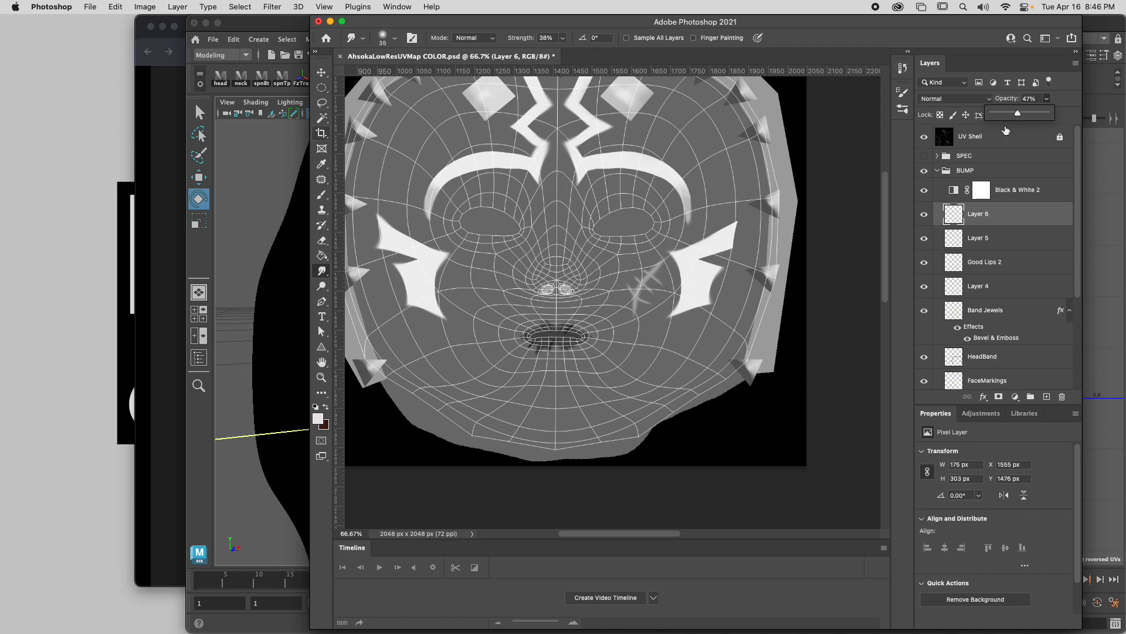
left_click(925, 138)
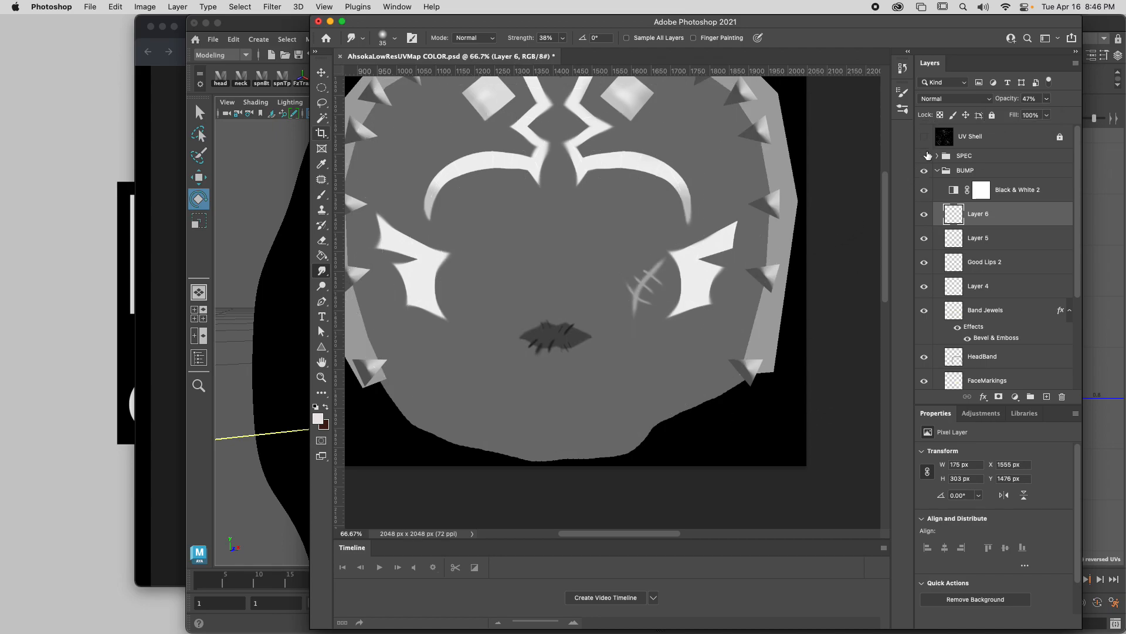
key("super+s")
Collapse the BUMP group and show only the COLOR group over the green STENCIL layer, with SPEC and BUMP hidden.
left_click(938, 171)
scroll(708, 277, "down", 2)
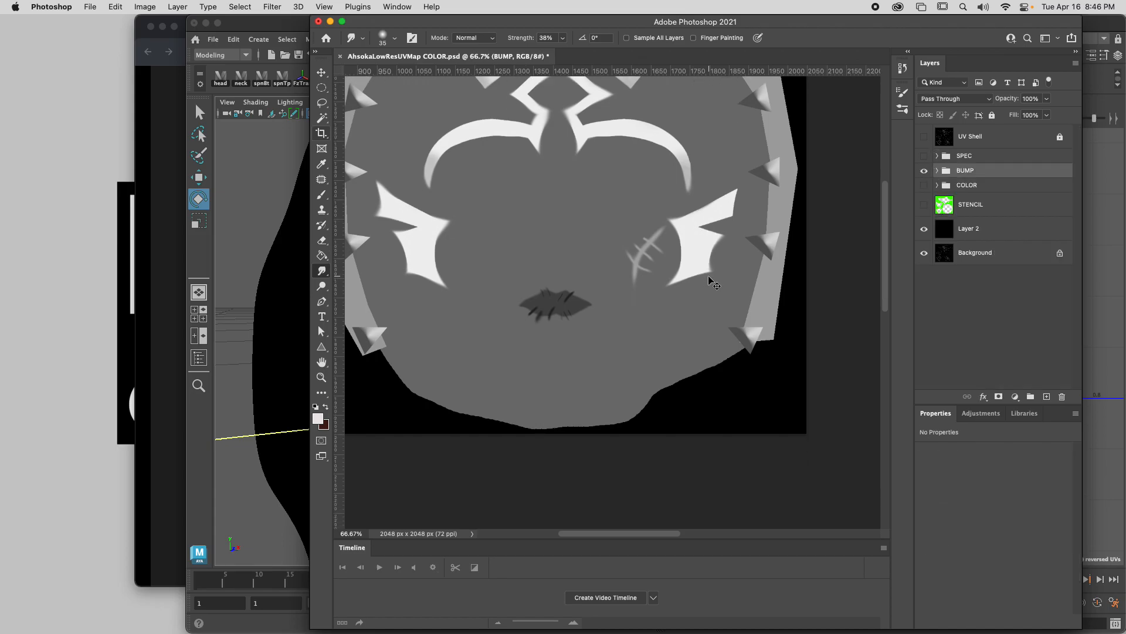
key("super+minus")
key("super+minus")
key("super+minus")
key("super+minus")
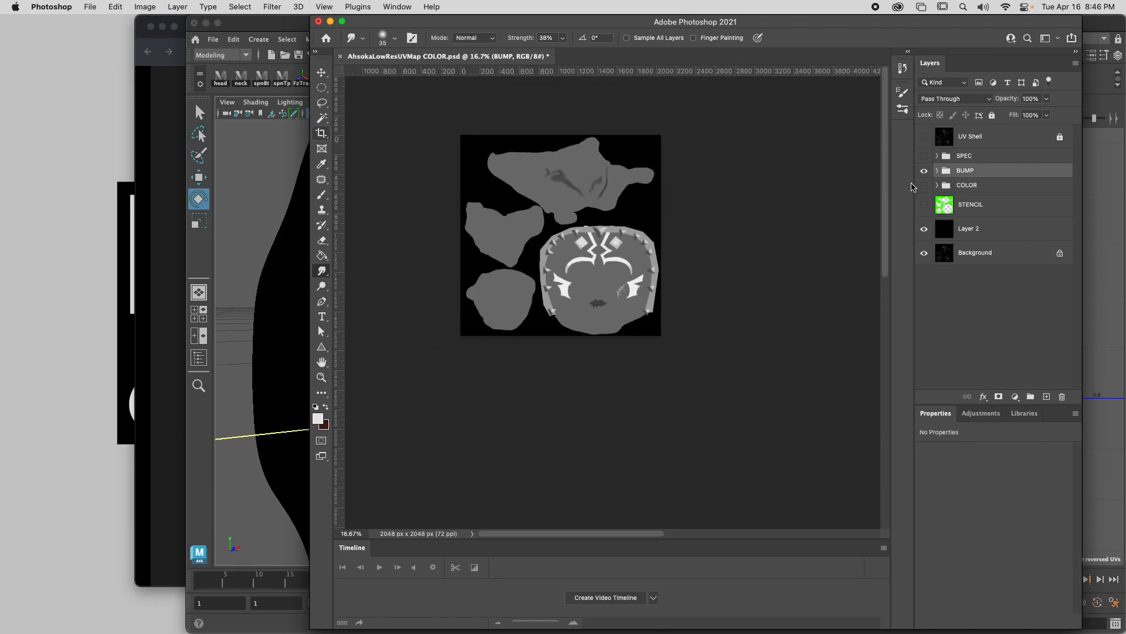
left_click(924, 156)
left_click(924, 170)
left_click(924, 186)
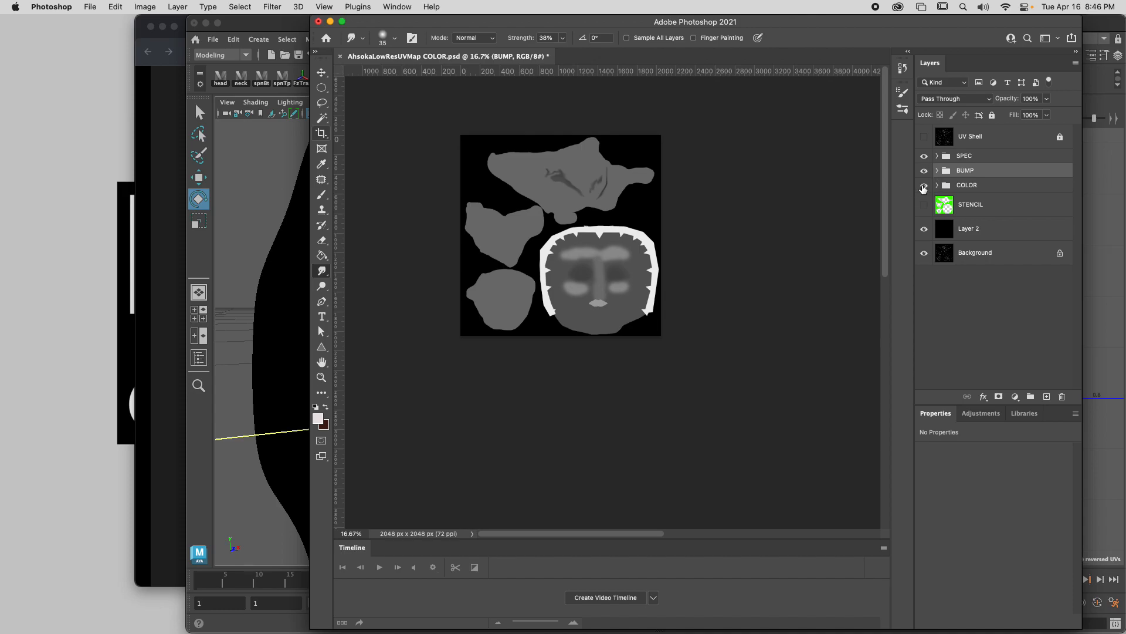
left_click(924, 186)
left_click(924, 156)
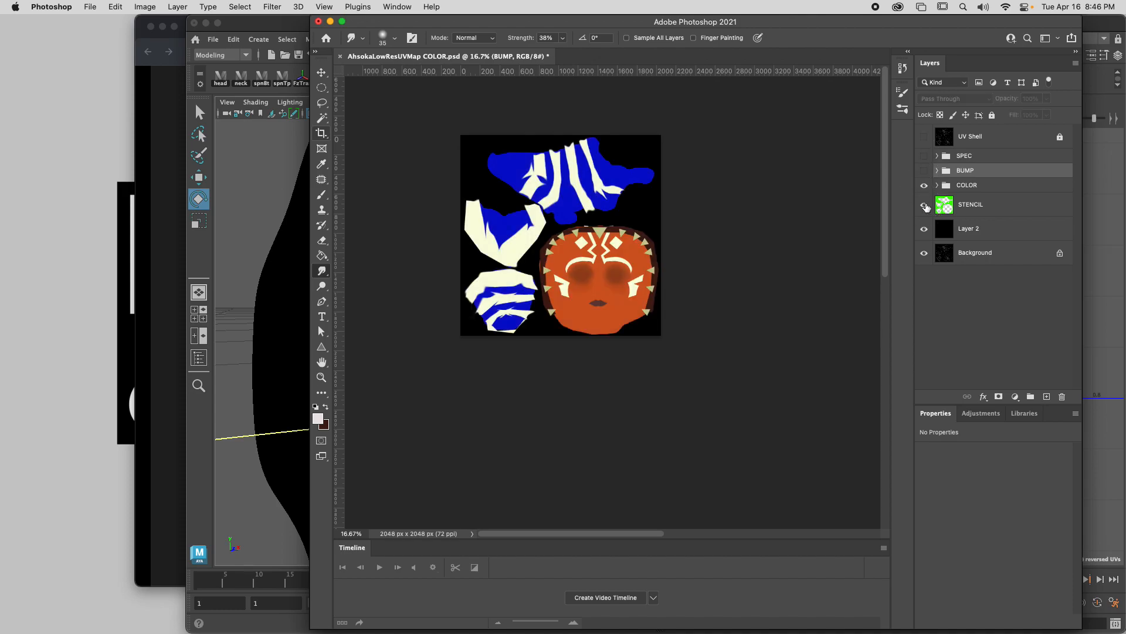
left_click(925, 205)
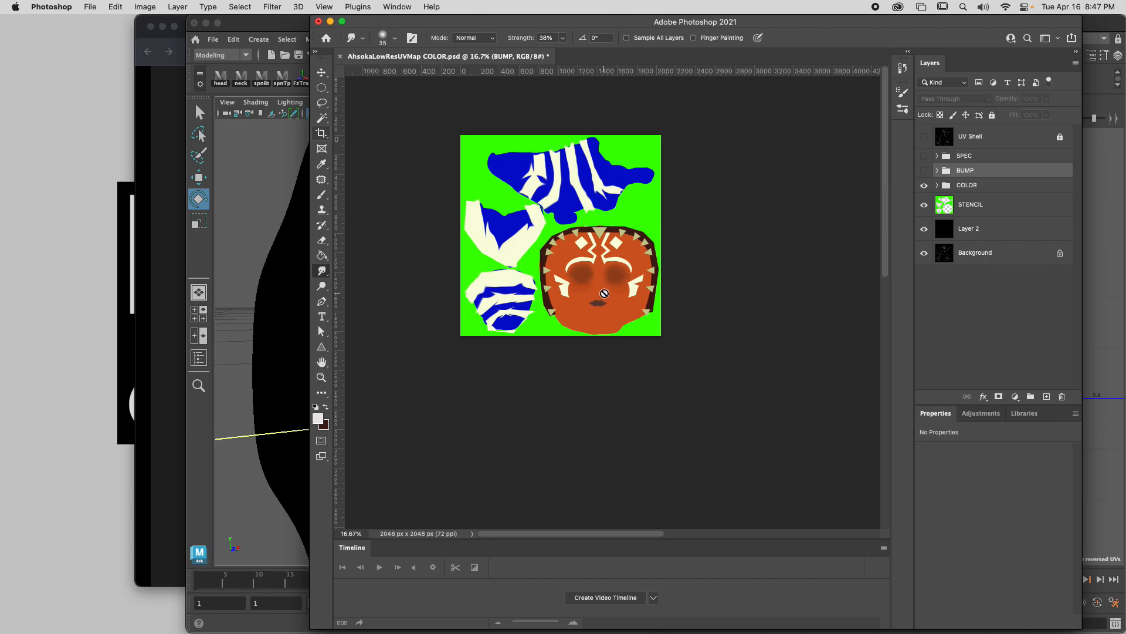
Start an Export As of the colour map with JPG as the file format.
left_click(91, 7)
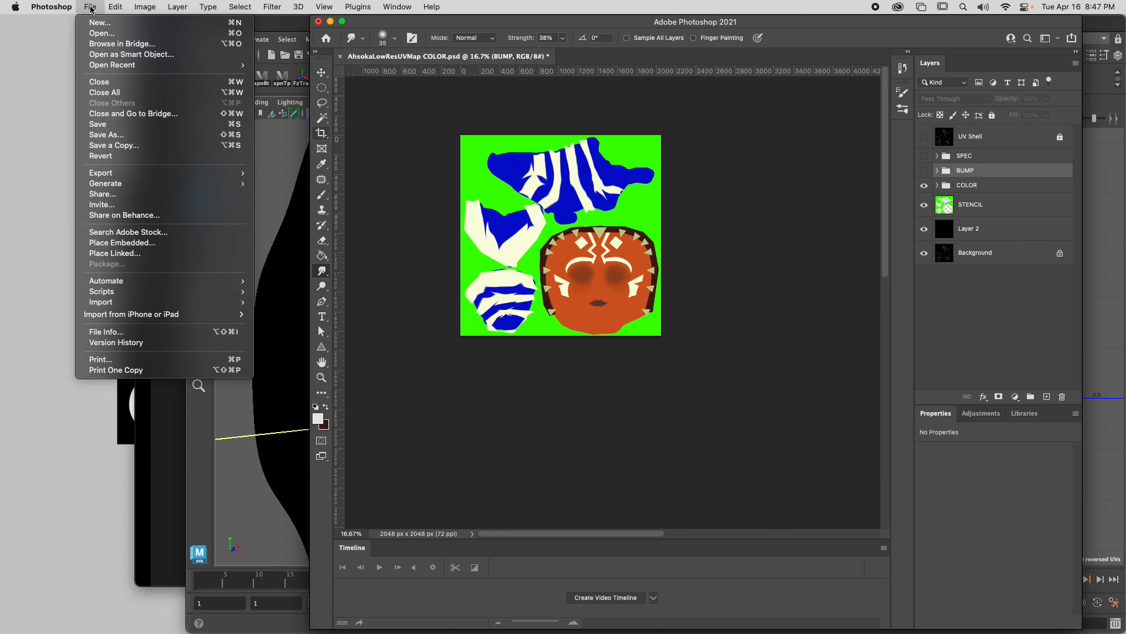
mouse_move(172, 174)
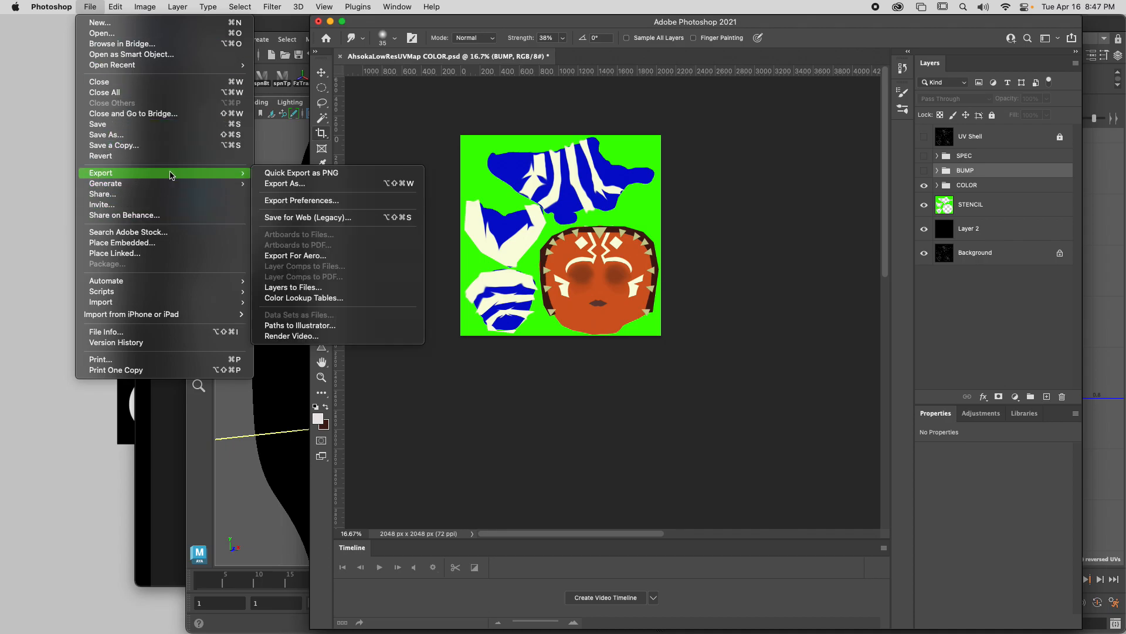
left_click(296, 184)
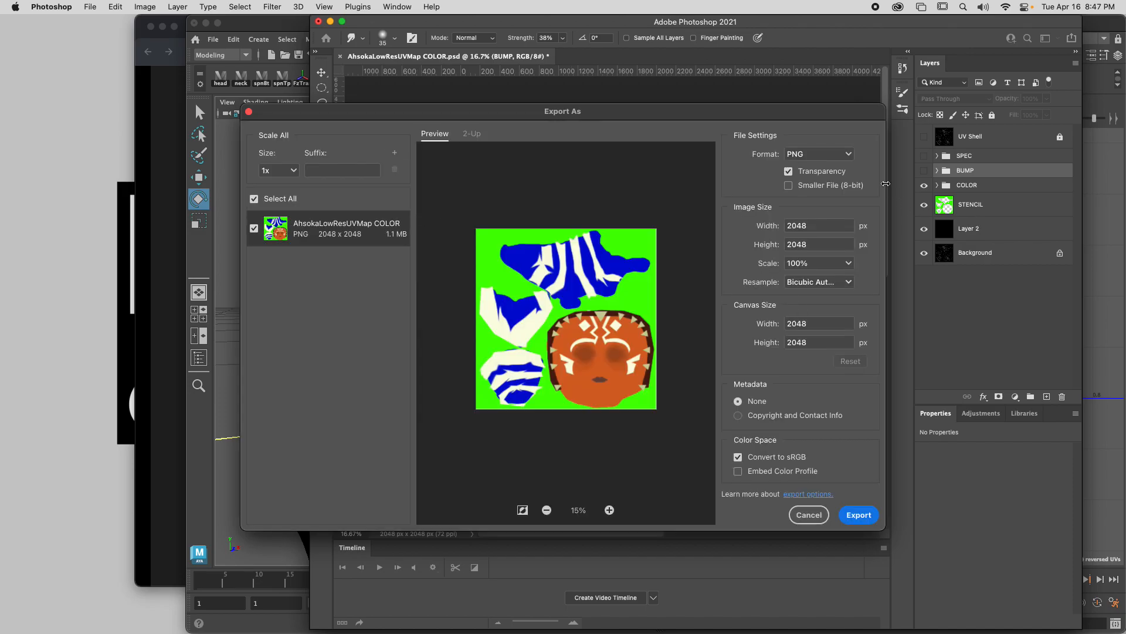
left_click(812, 155)
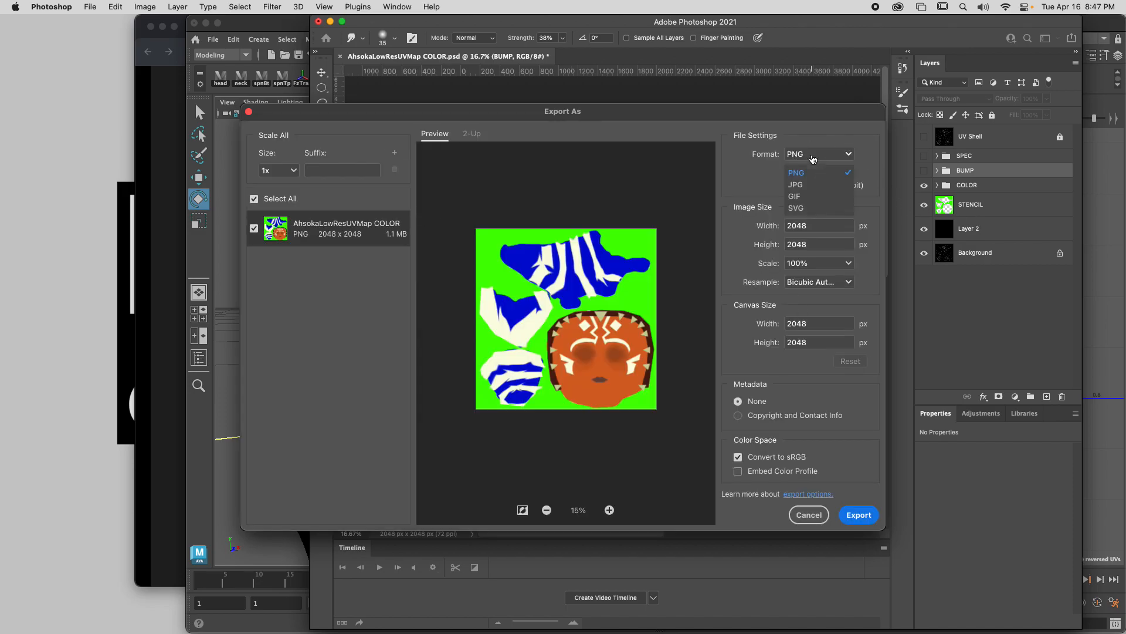
left_click(799, 186)
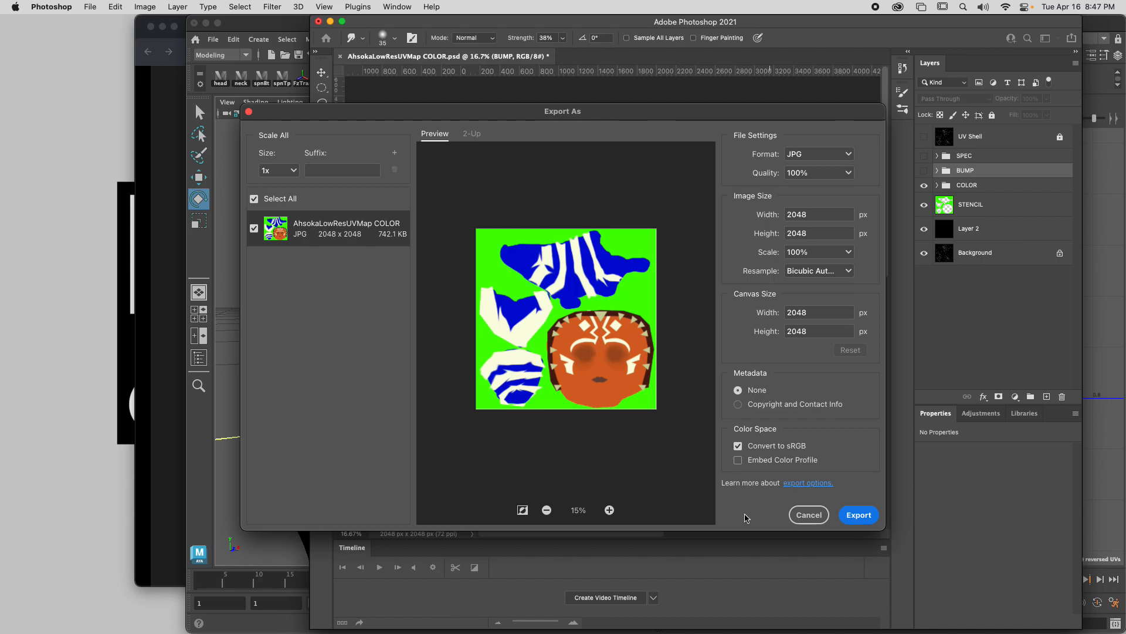
Export the colour map to the Desktop as Color.jpg.
left_click(858, 515)
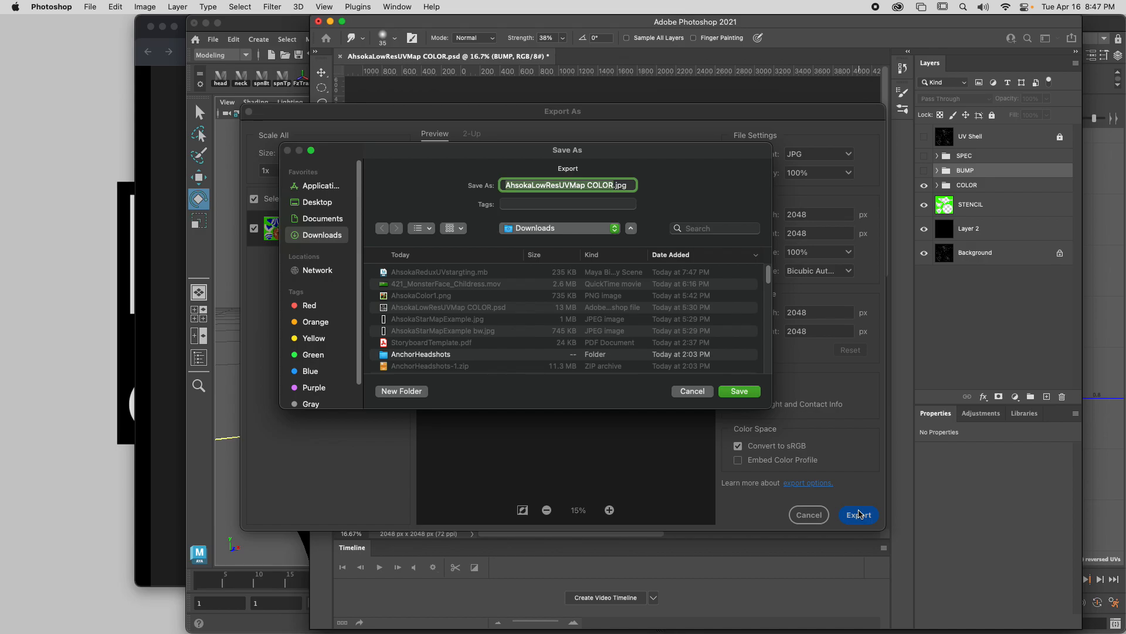
type("Color")
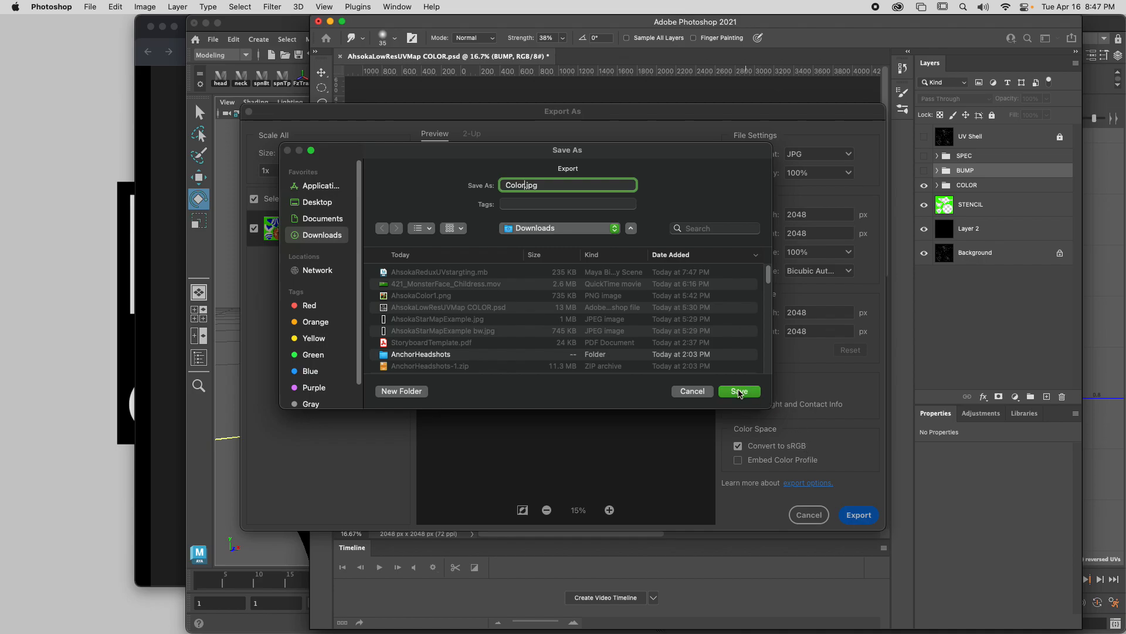
left_click(548, 228)
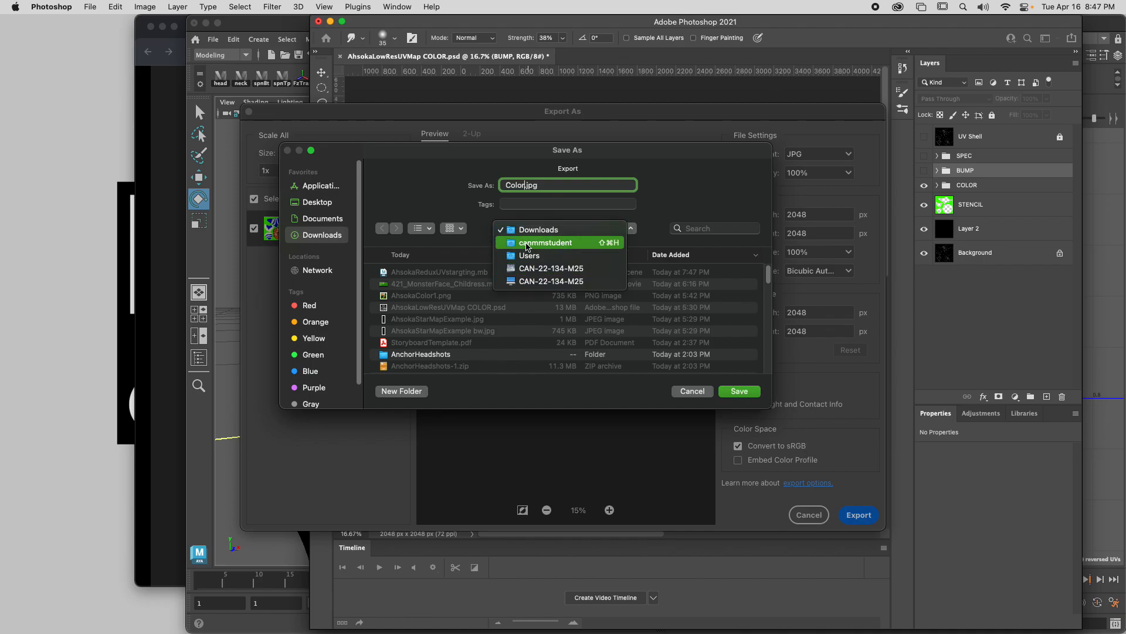
left_click(317, 201)
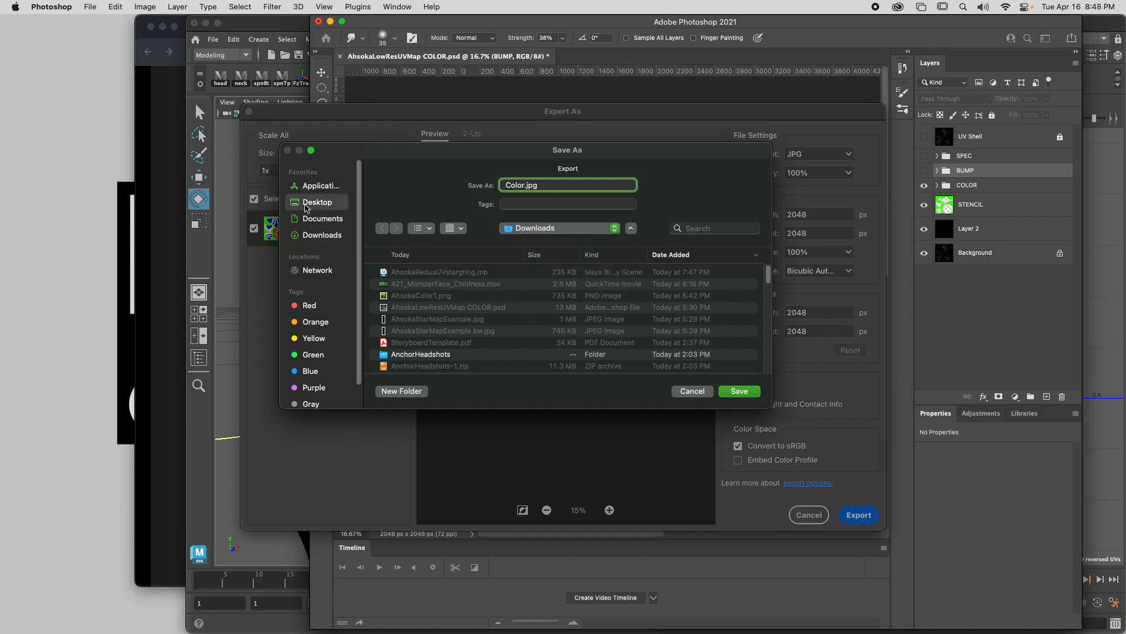
left_click(740, 392)
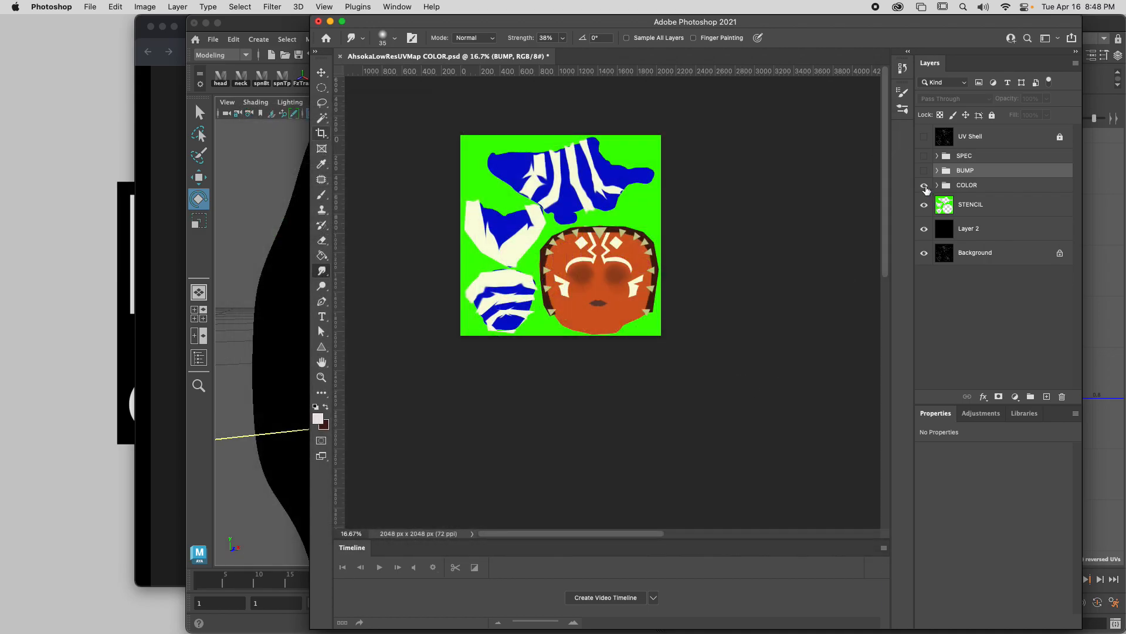
Show the BUMP group with COLOR and STENCIL hidden, and export it as bump.jpg on the Desktop.
left_click(925, 187)
left_click(925, 204)
left_click(924, 172)
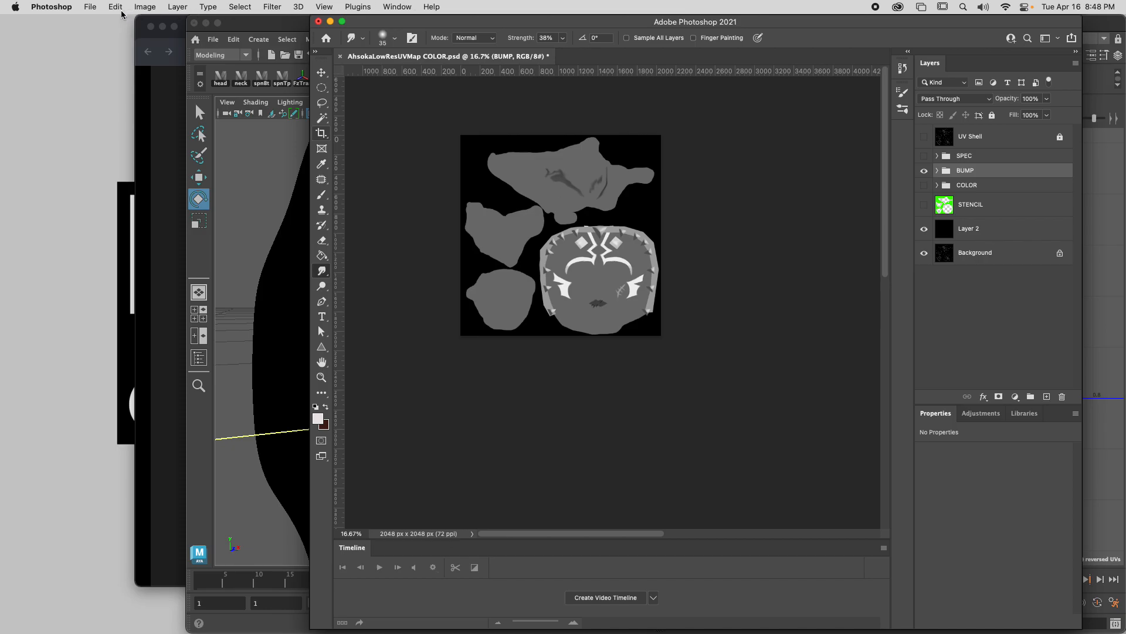
left_click(89, 7)
mouse_move(191, 171)
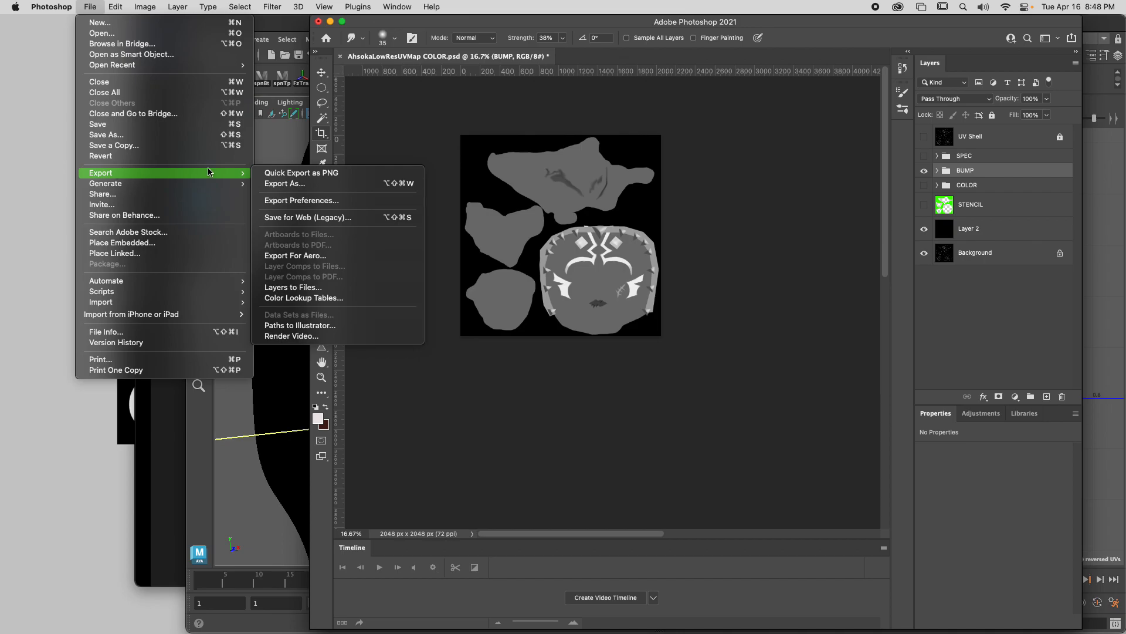
left_click(288, 184)
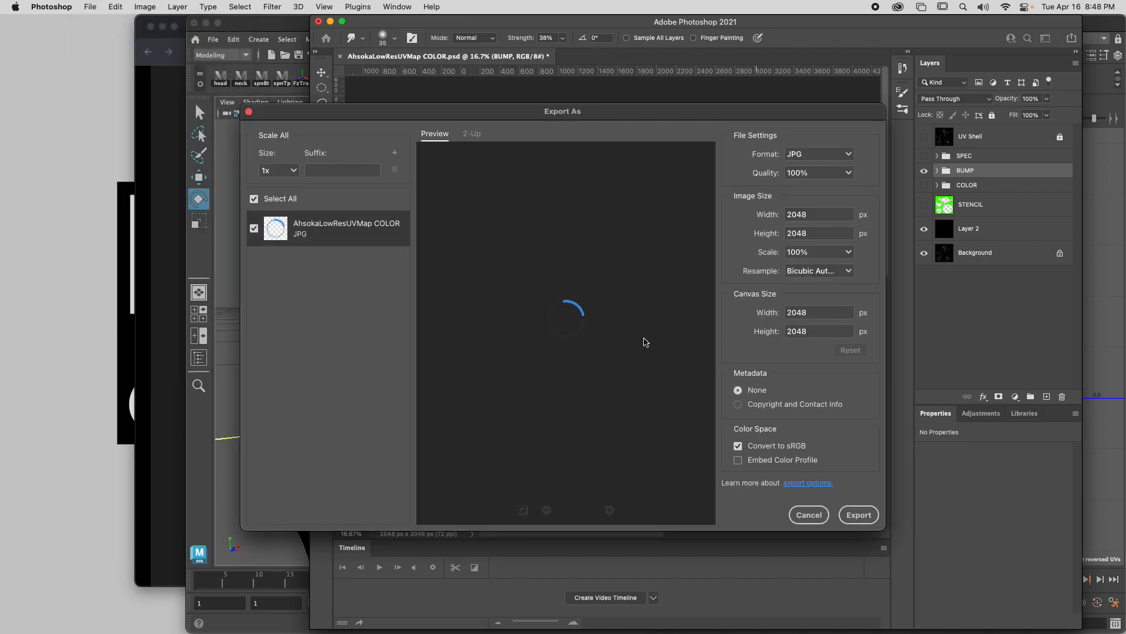
left_click(856, 516)
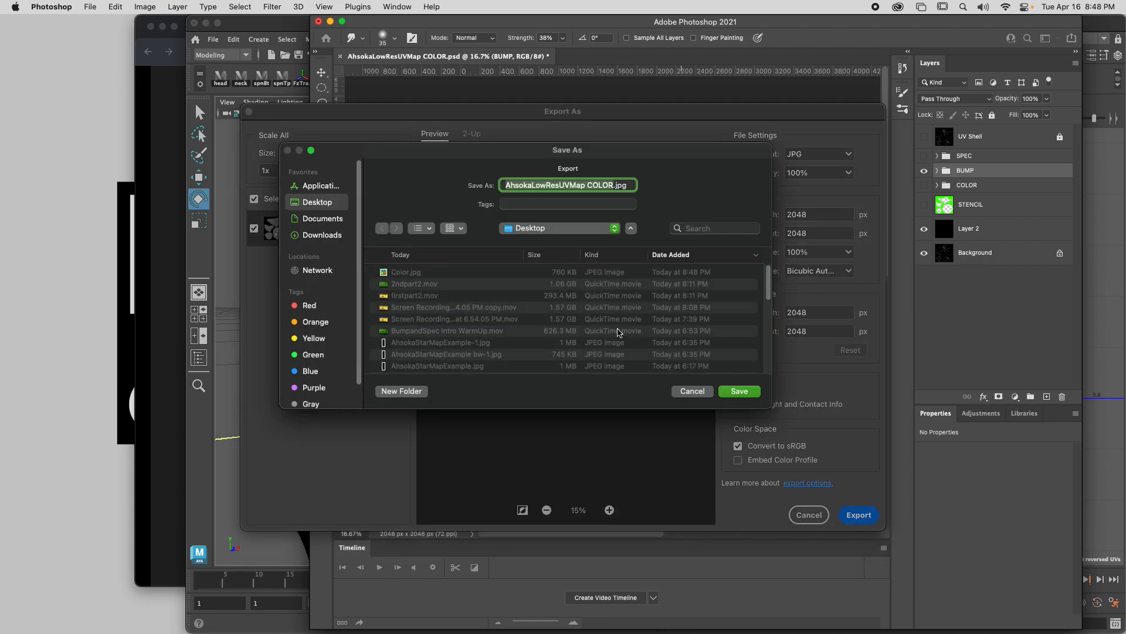
type("bump")
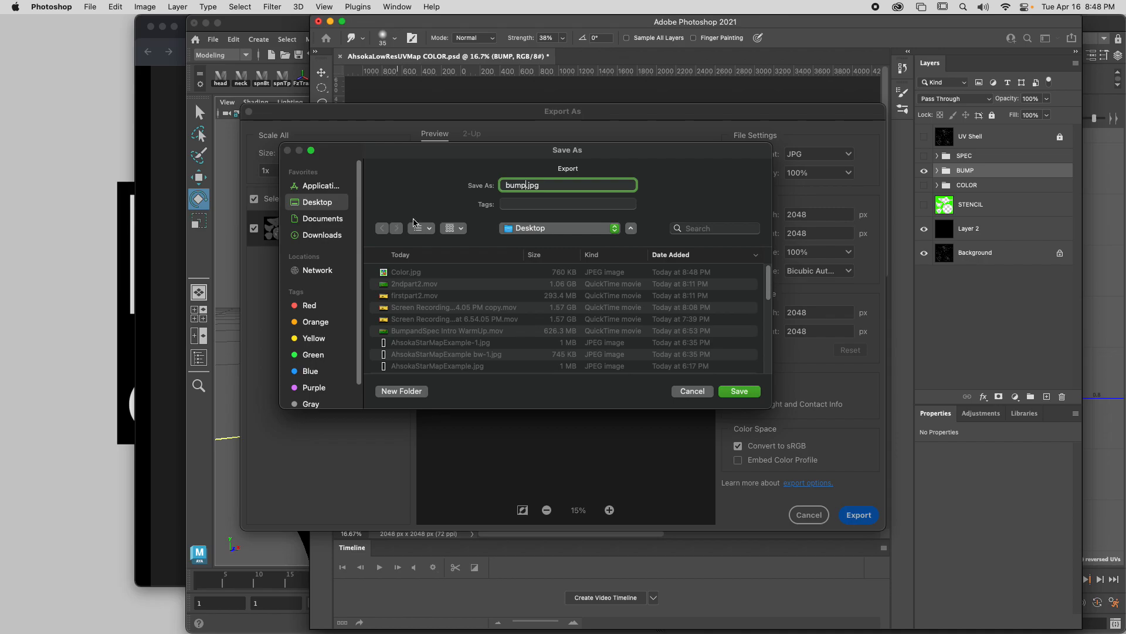
left_click(734, 393)
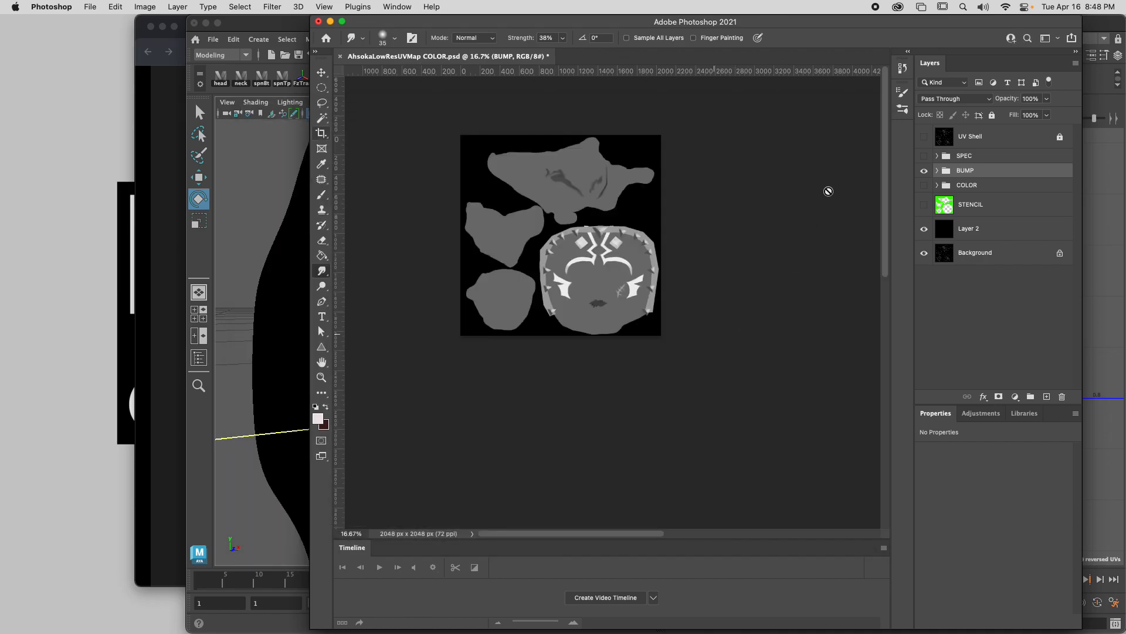
Hide the BUMP group, show SPEC instead and export it as spec.jpg on the Desktop.
left_click(926, 171)
left_click(924, 156)
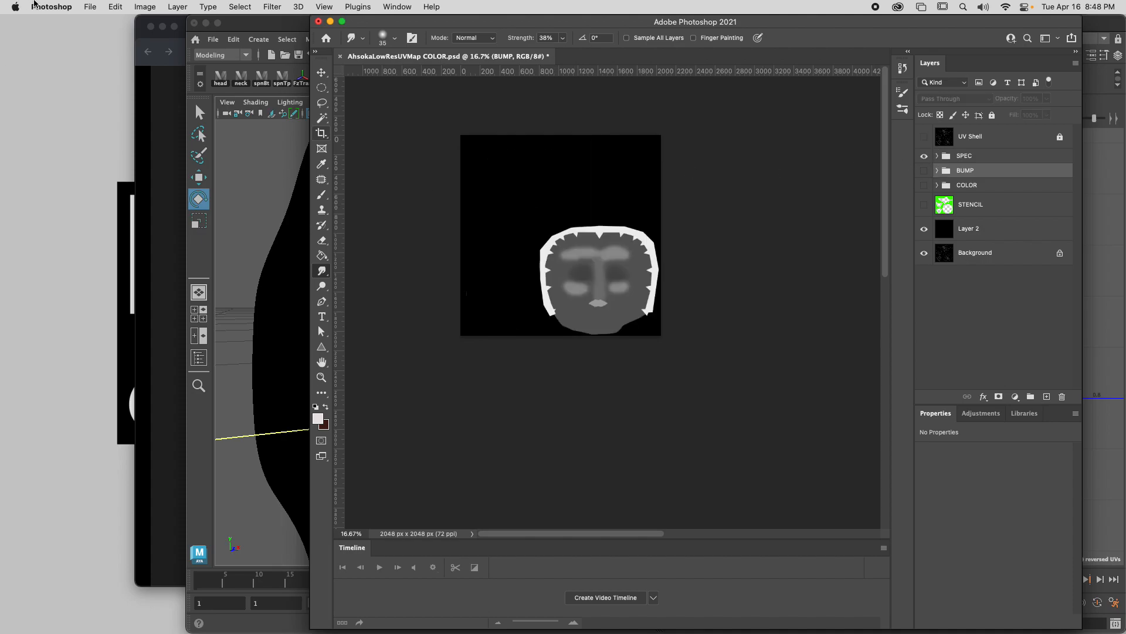
left_click(93, 7)
mouse_move(113, 175)
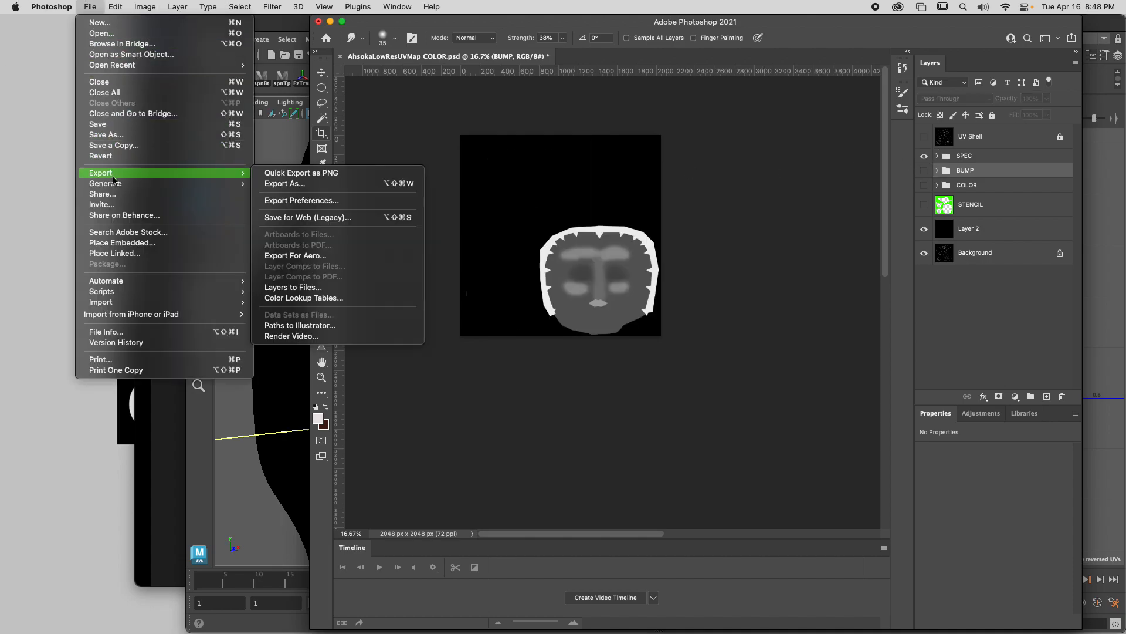
left_click(405, 184)
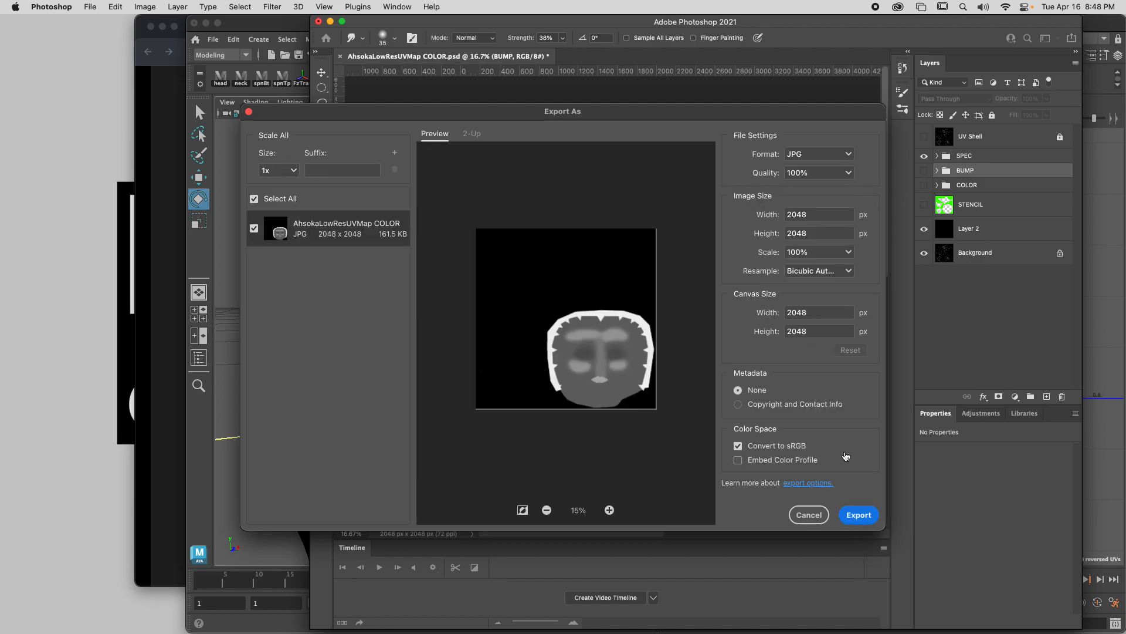
left_click(857, 521)
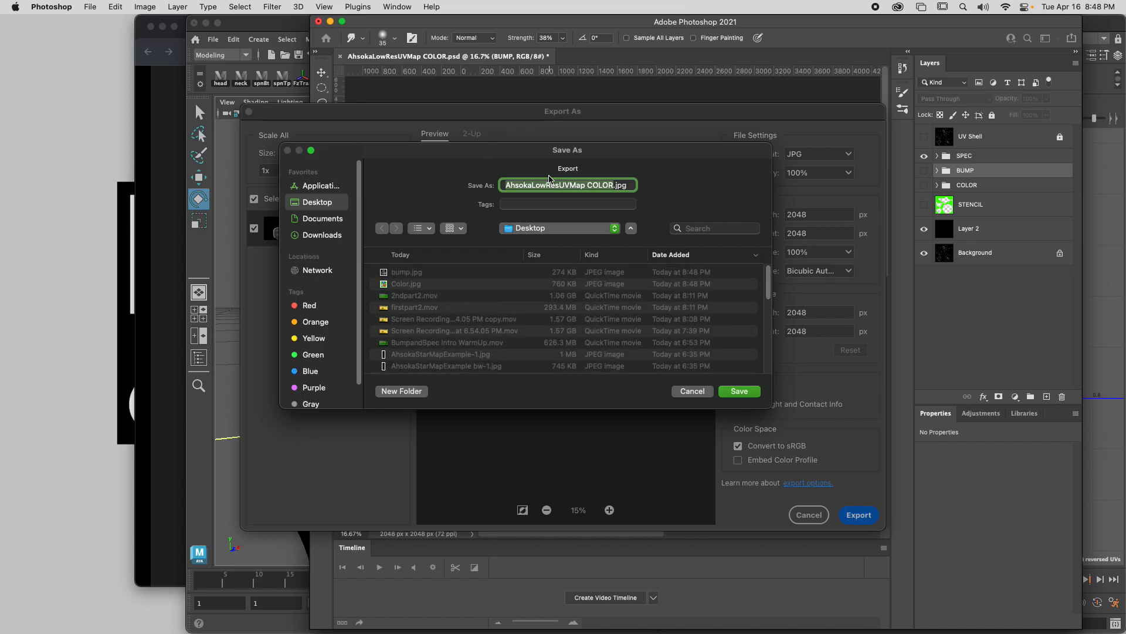
type("spec")
left_click(740, 390)
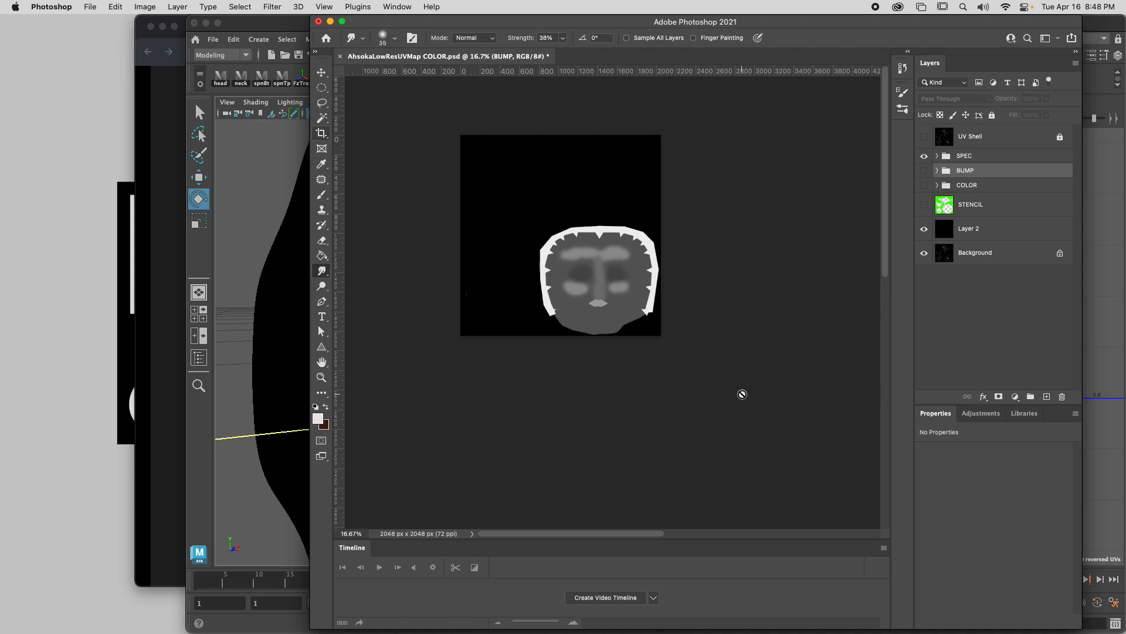
Switch to Maya, select the Ahsoka head and enlarge the perspective view to fill the workspace.
left_click(284, 228)
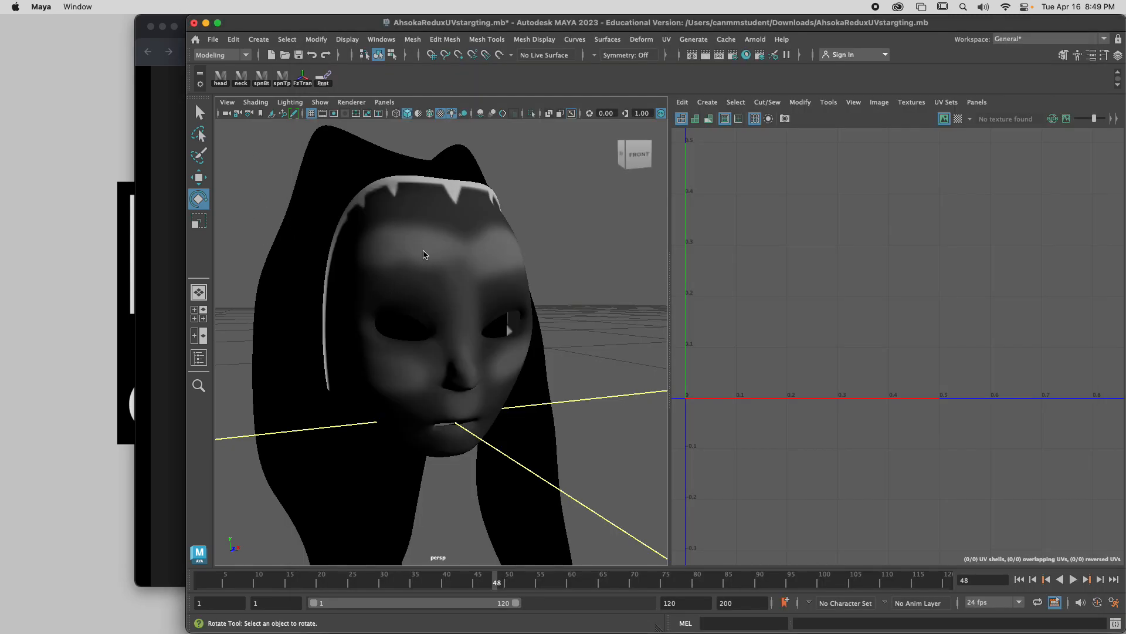
left_click(426, 254)
key("space")
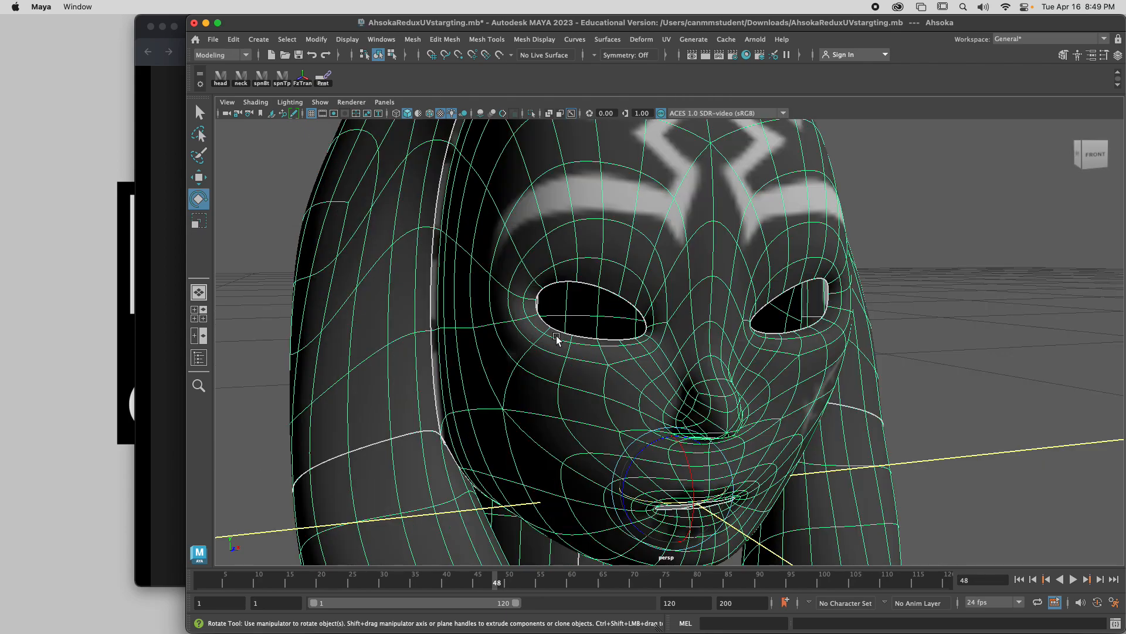
Assign a new Phong material to the whole Ahsoka head.
scroll(557, 342, "down", 10)
left_click_drag(571, 340, 470, 338)
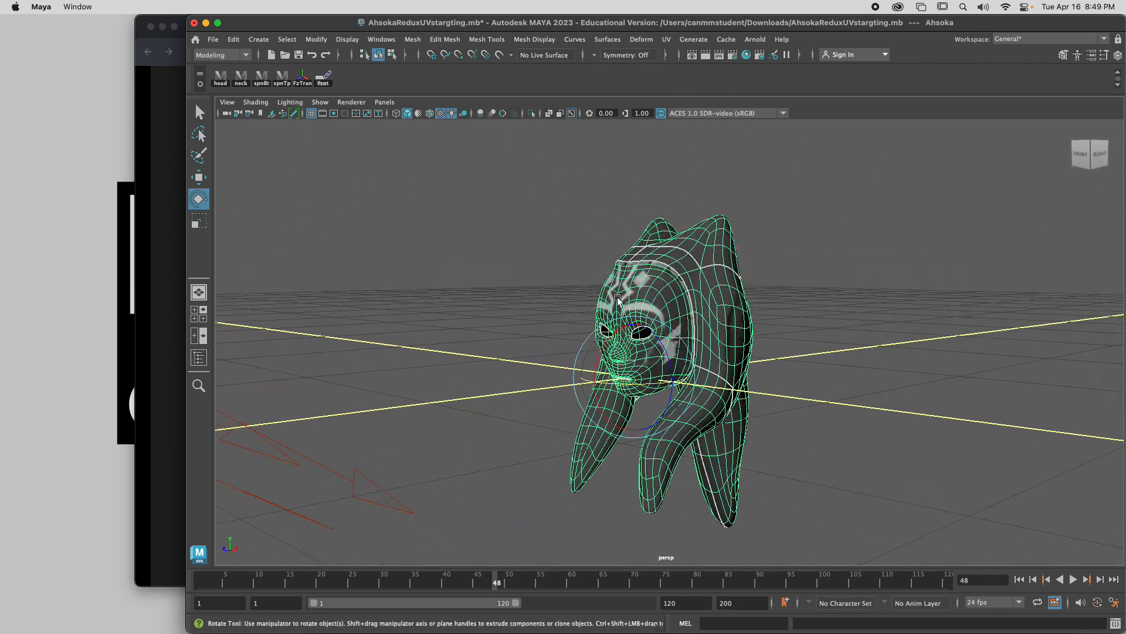
right_click(680, 275)
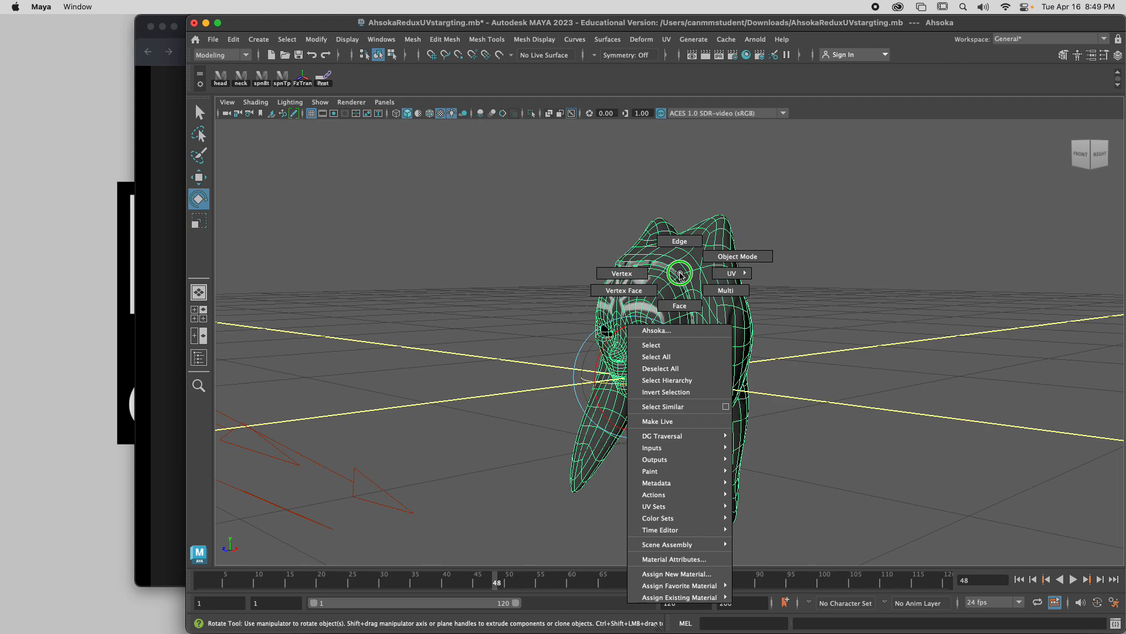
mouse_move(723, 585)
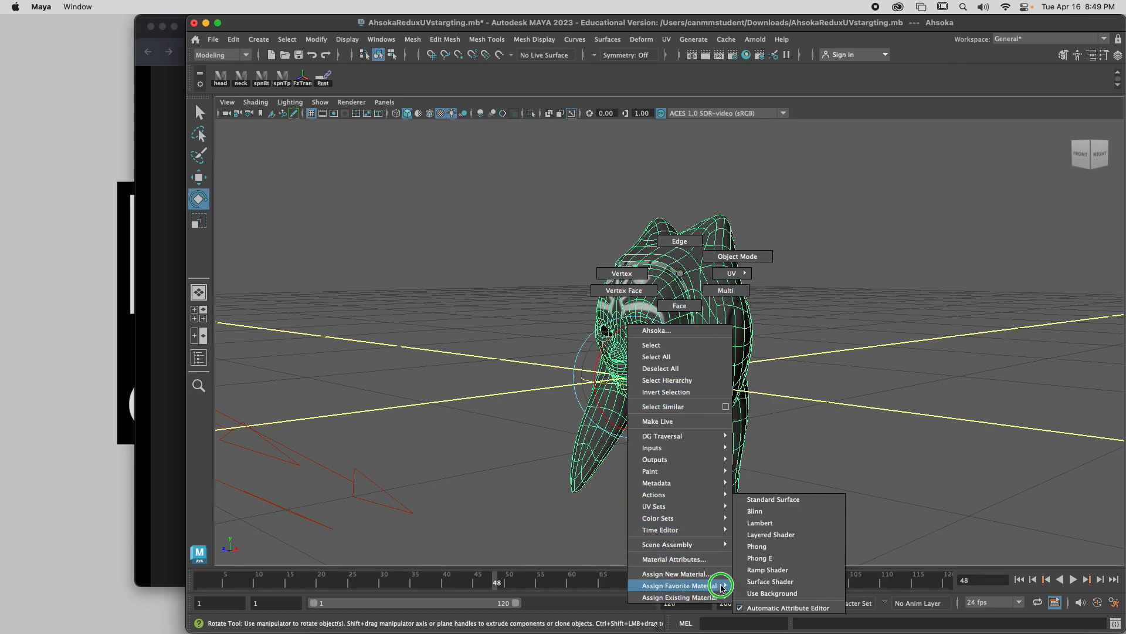
left_click(767, 551)
left_click_drag(903, 87, 899, 76)
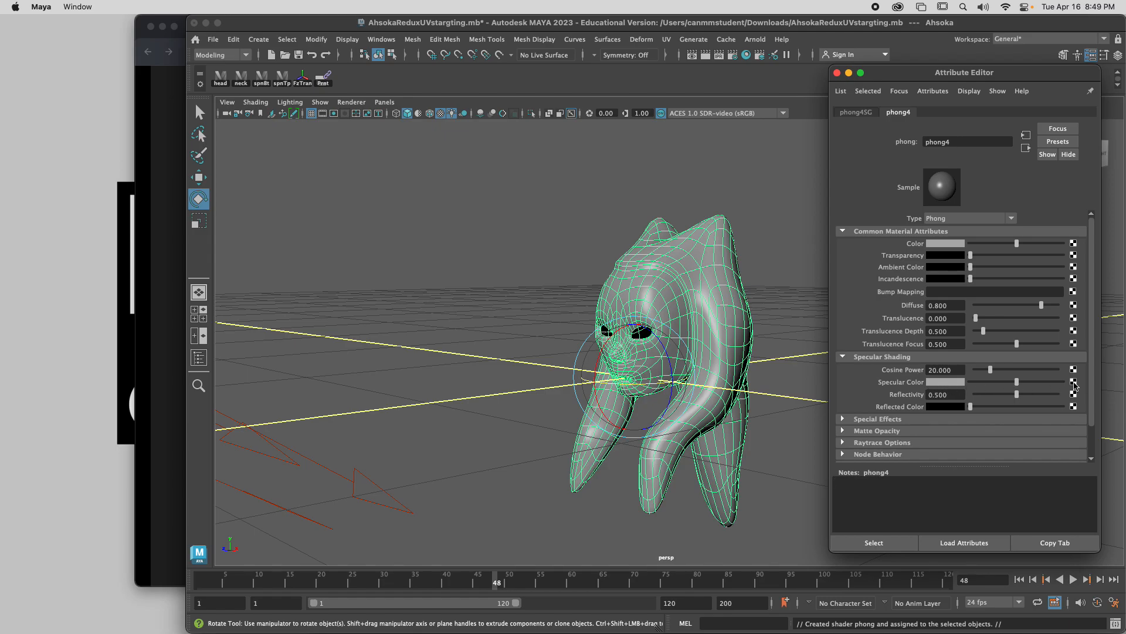
Connect a File texture to the Phong material's specular color and load spec.jpg from the Desktop.
left_click(1074, 382)
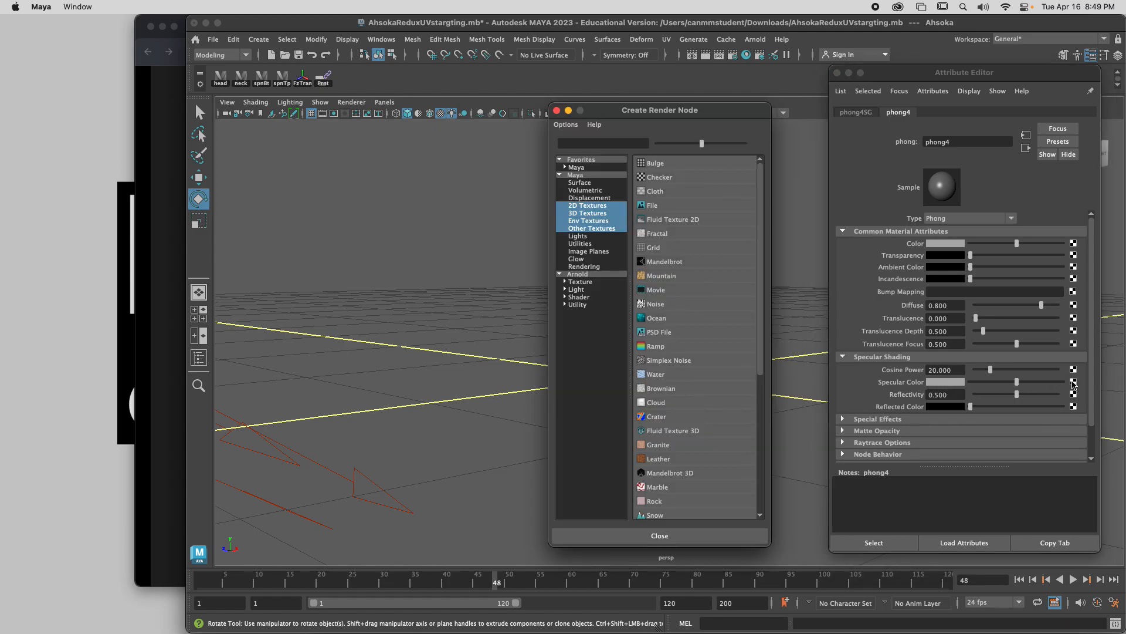
left_click(654, 207)
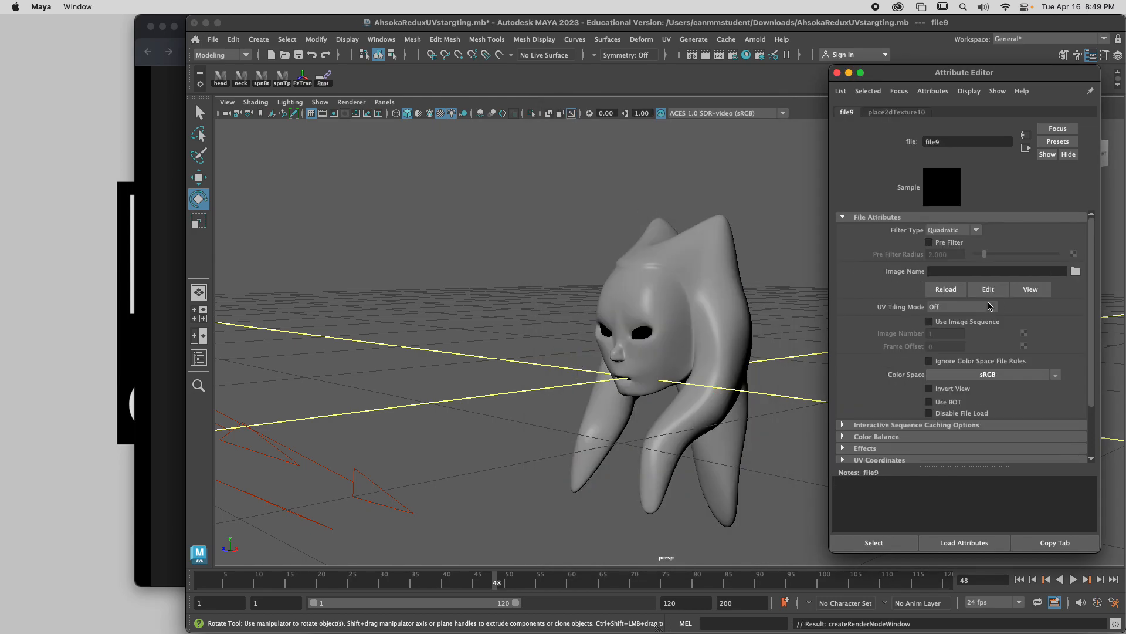
left_click(1076, 271)
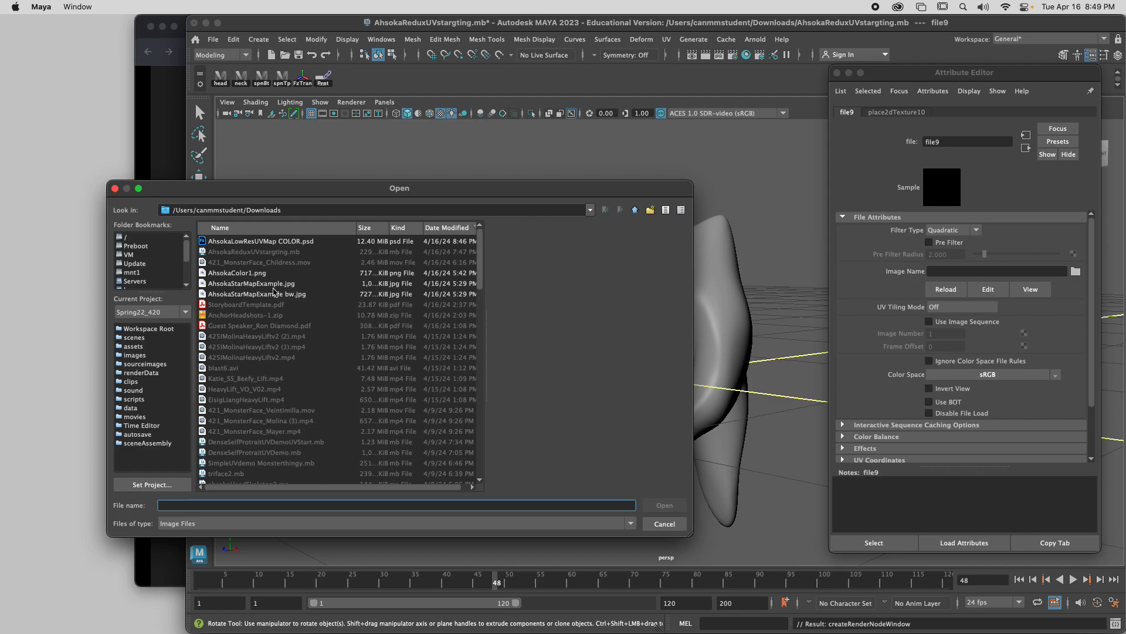
scroll(135, 266, "down", 2)
left_click(136, 264)
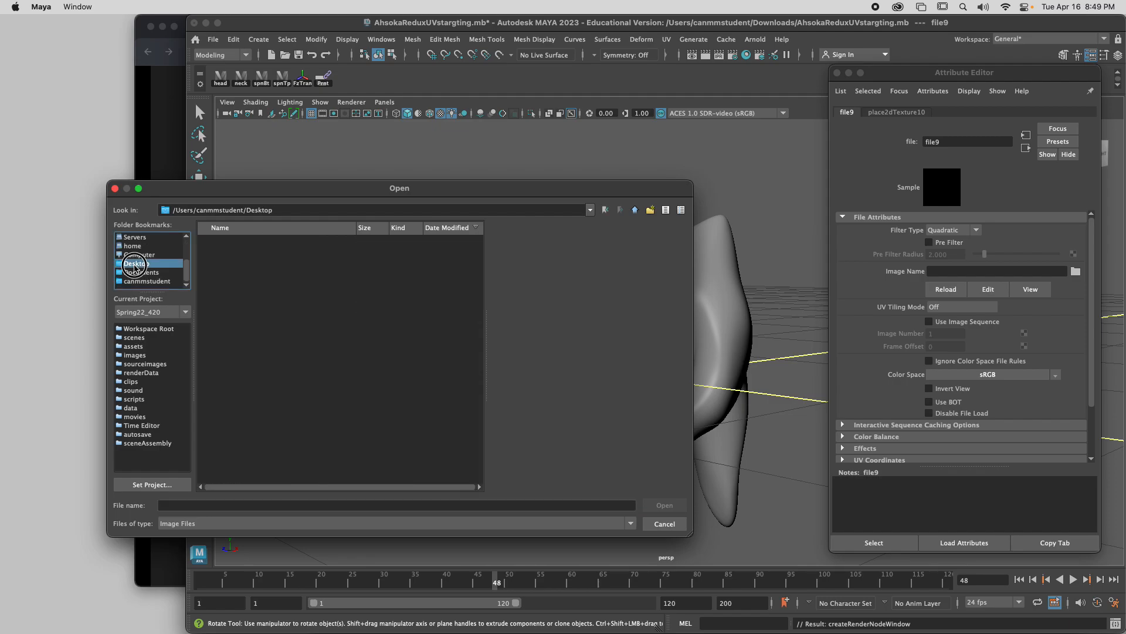
left_click(218, 241)
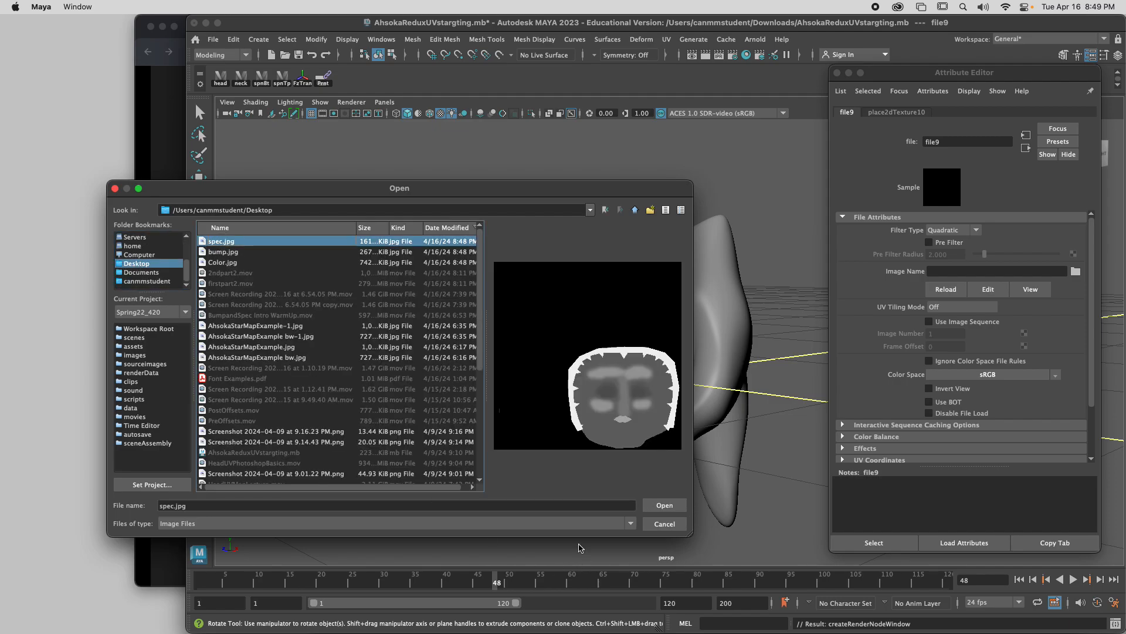
left_click(663, 506)
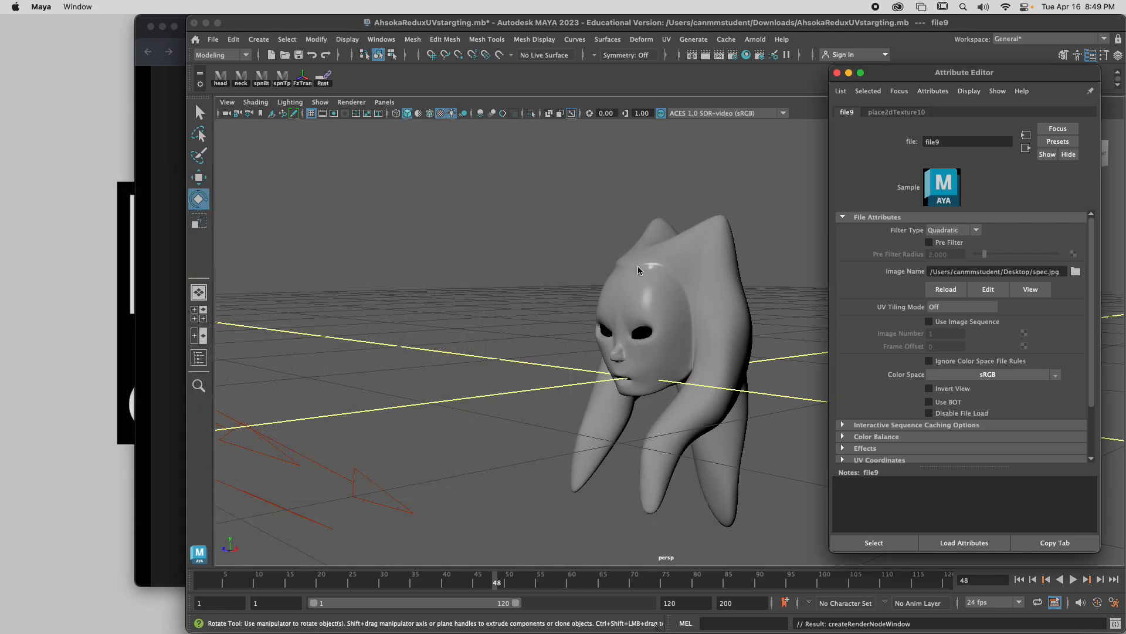
Reselect the Ahsoka head in object mode and open the attributes of its phong4 material.
left_click_drag(633, 297, 713, 334)
scroll(700, 321, "up", 6)
left_click(837, 72)
left_click(691, 220)
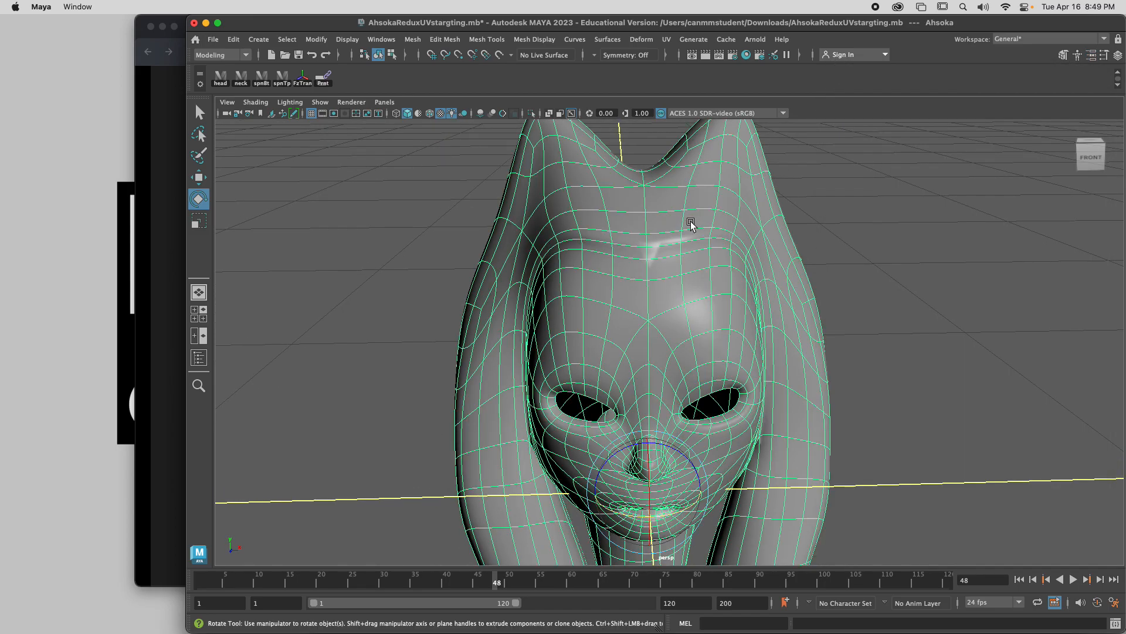
right_click(666, 317)
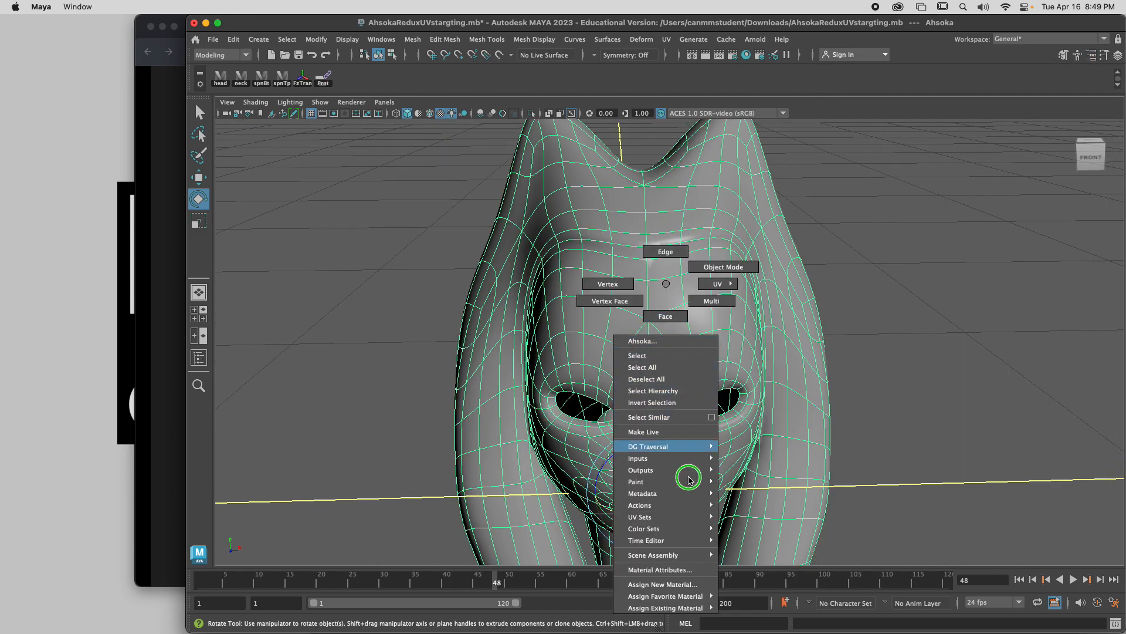
left_click(723, 267)
left_click(1092, 55)
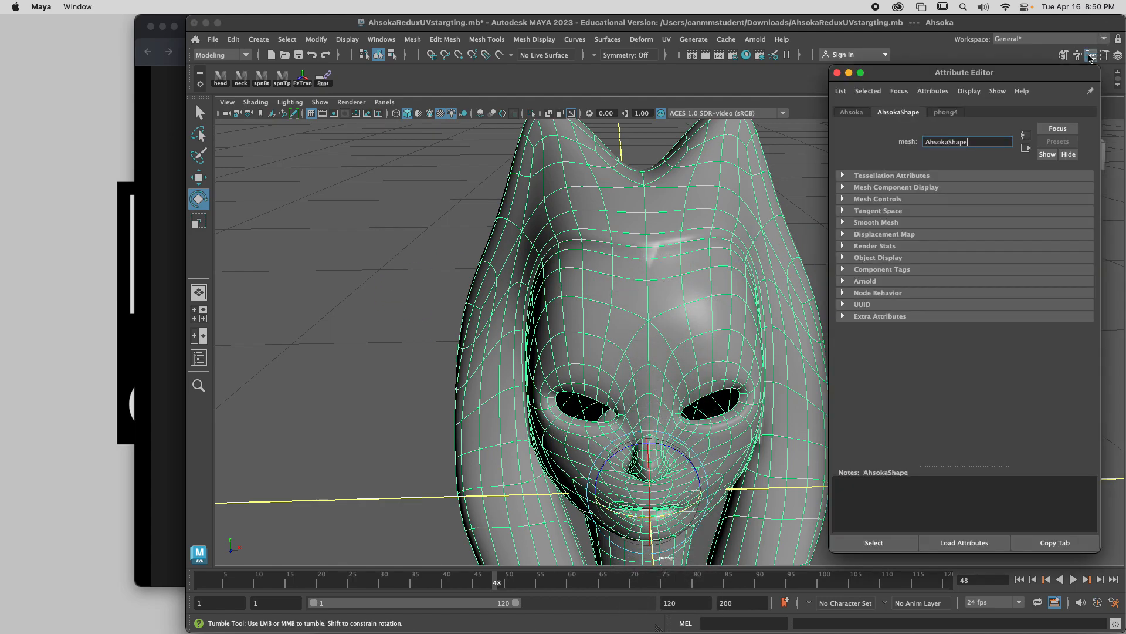
left_click(951, 113)
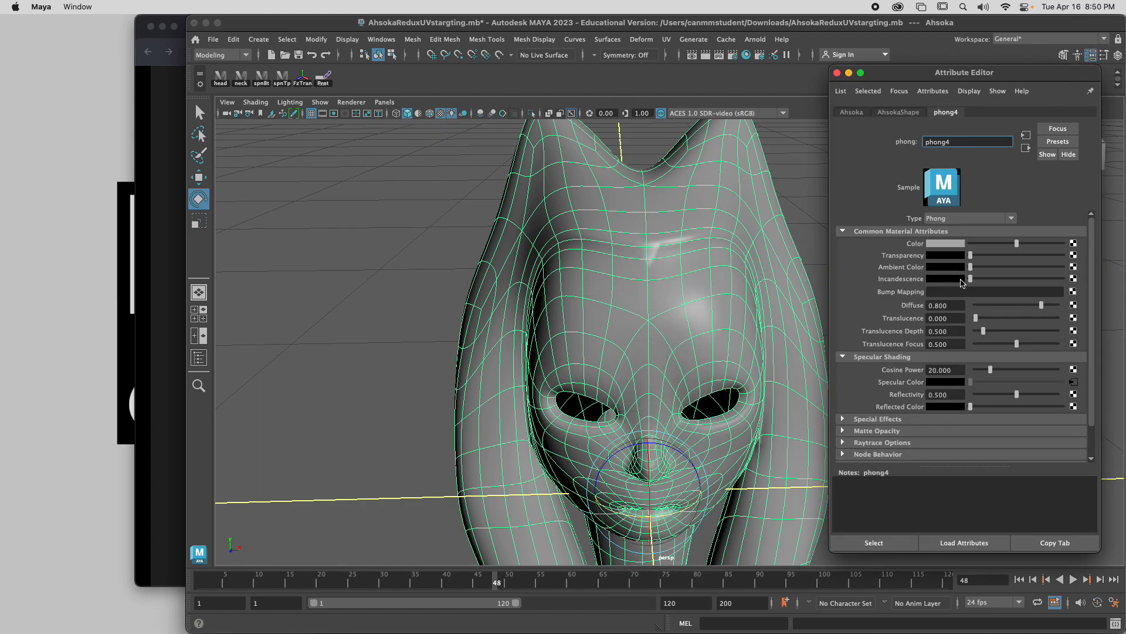
Connect a File texture to the phong4 bump mapping and load bump.jpg from the Desktop.
left_click(1073, 292)
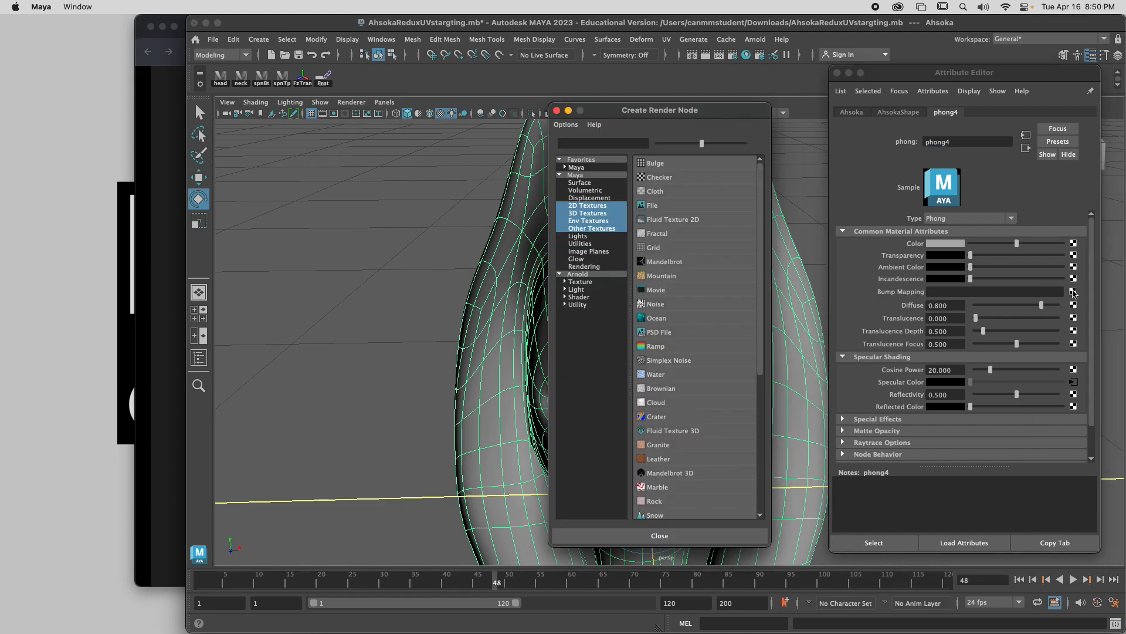
left_click(653, 206)
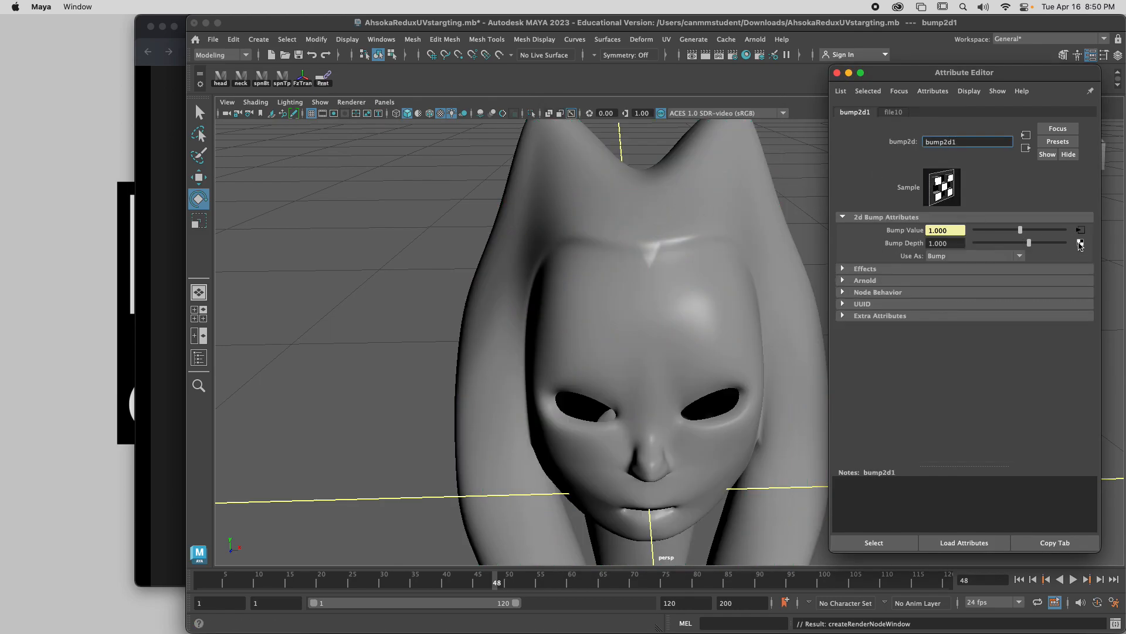
left_click(893, 112)
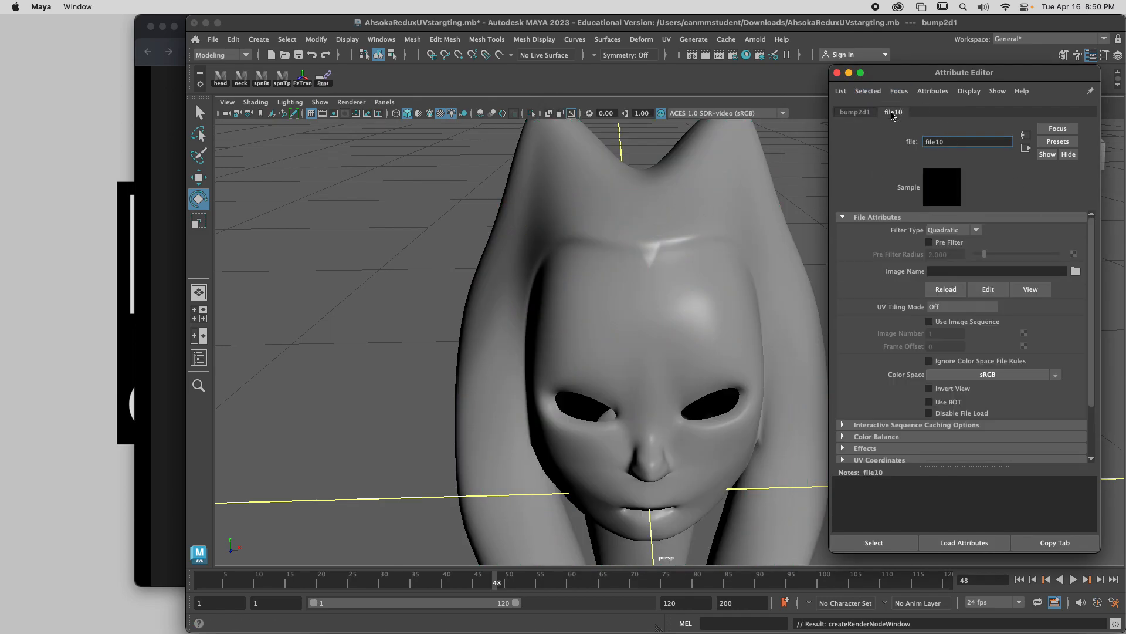
left_click(856, 114)
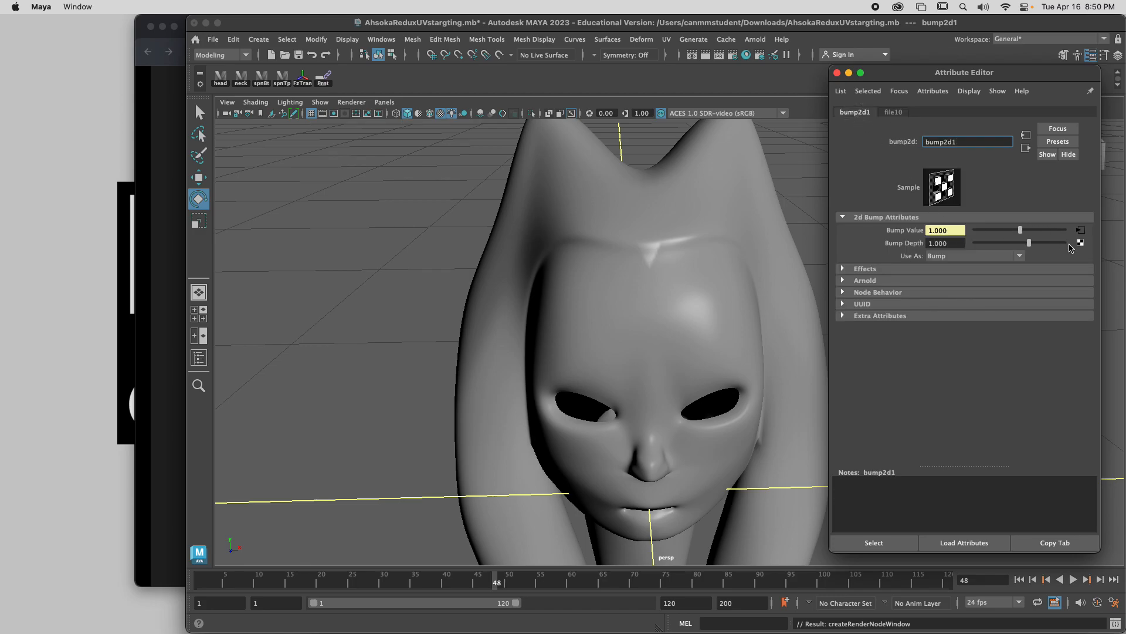
left_click(894, 112)
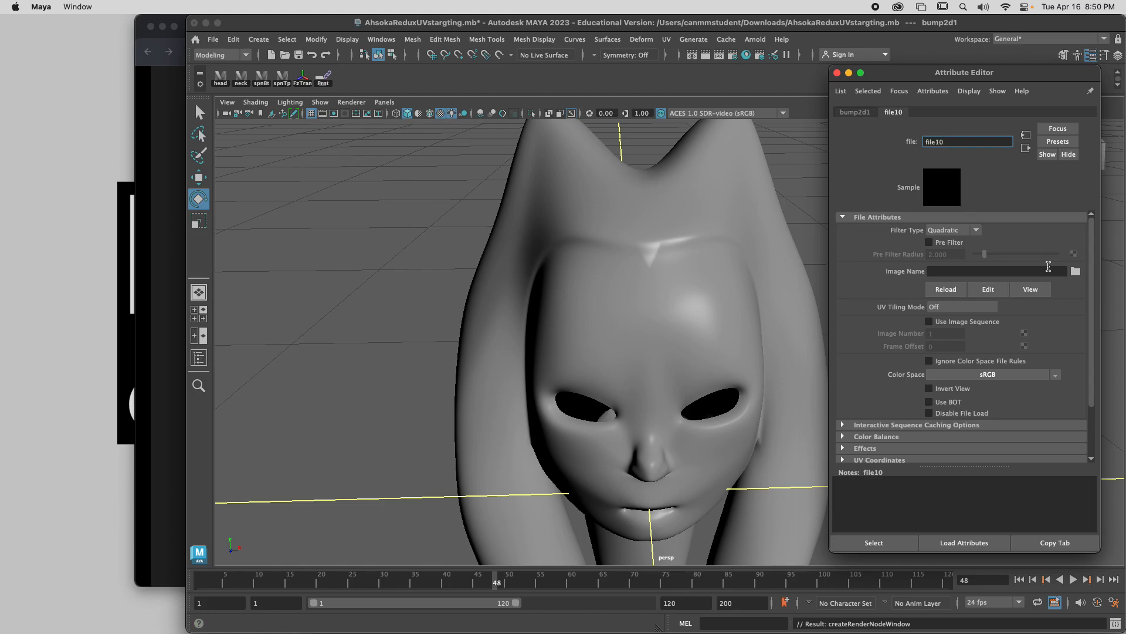
left_click(1076, 272)
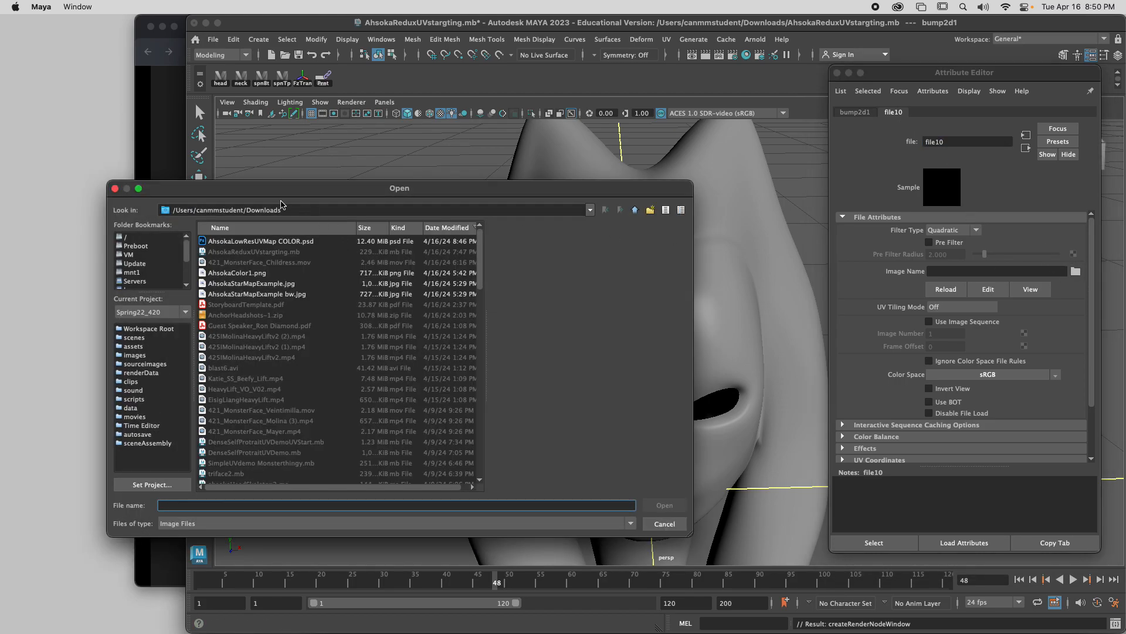
scroll(146, 265, "down", 3)
left_click(144, 264)
left_click(222, 254)
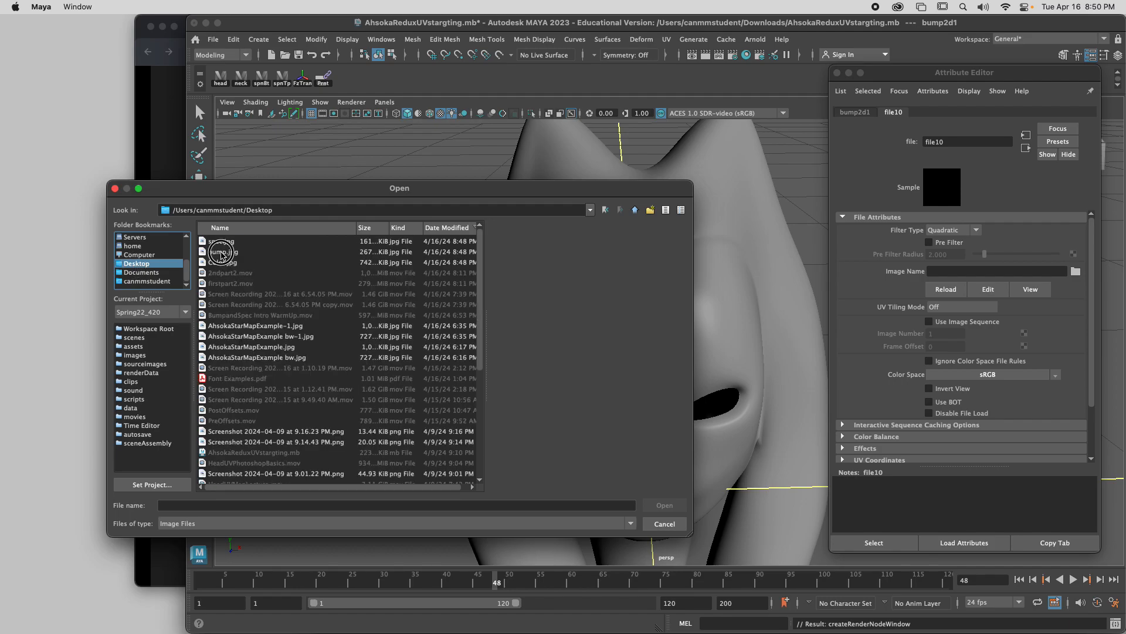
left_click(664, 506)
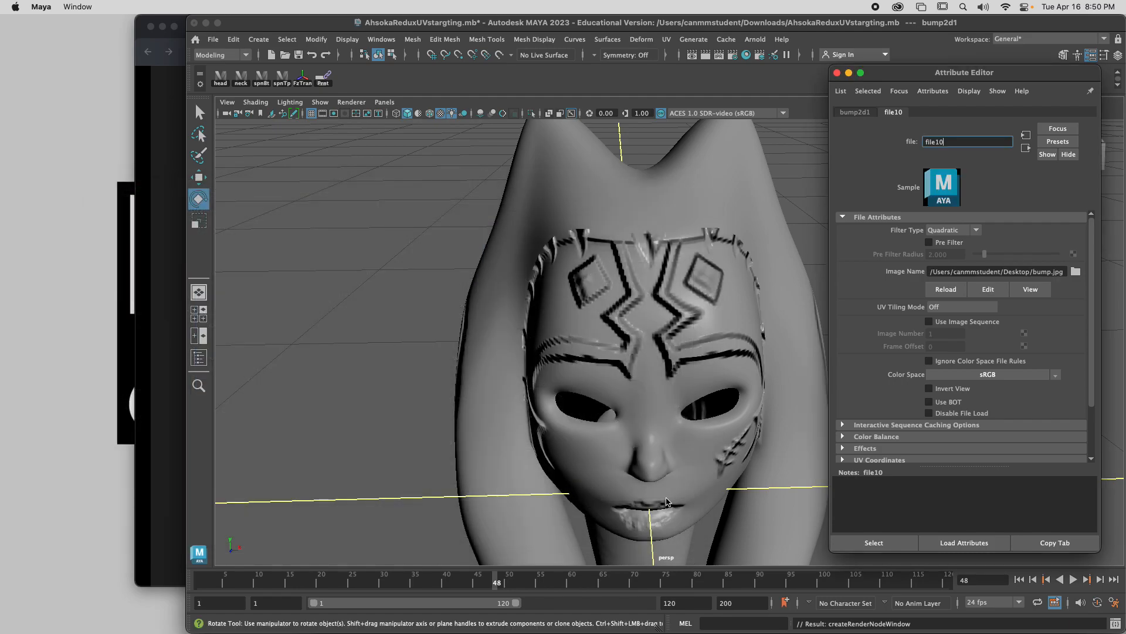
Reduce the bump depth to 0.133 and check the facial relief in shaded display with texture maps.
left_click_drag(639, 361, 594, 322)
left_click_drag(590, 450, 640, 446)
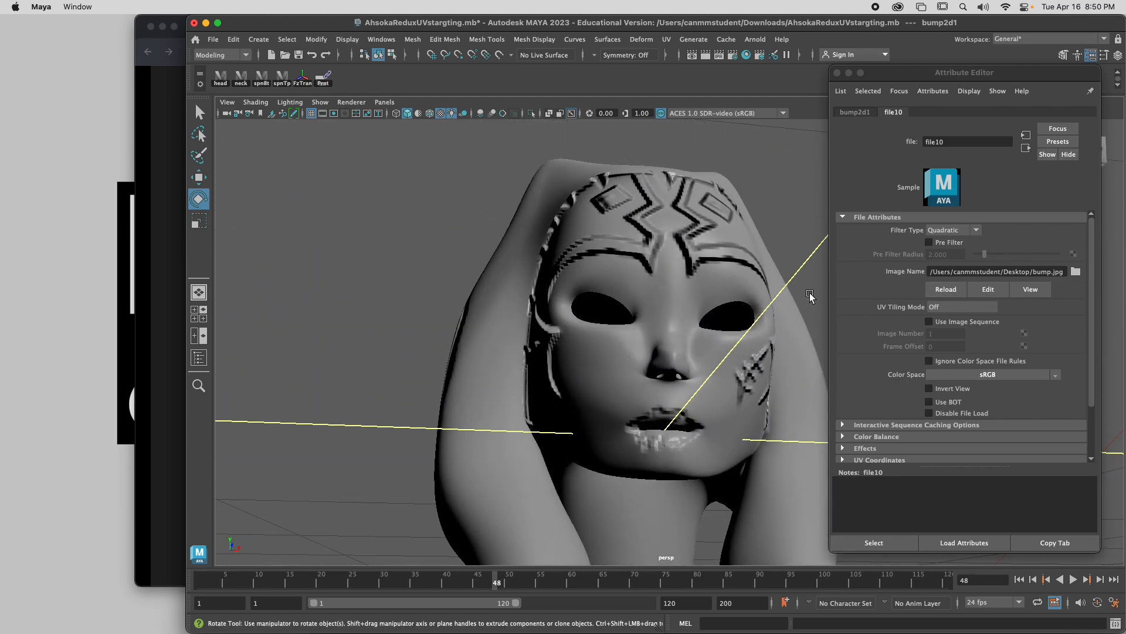
left_click(864, 114)
left_click_drag(1028, 243, 1022, 243)
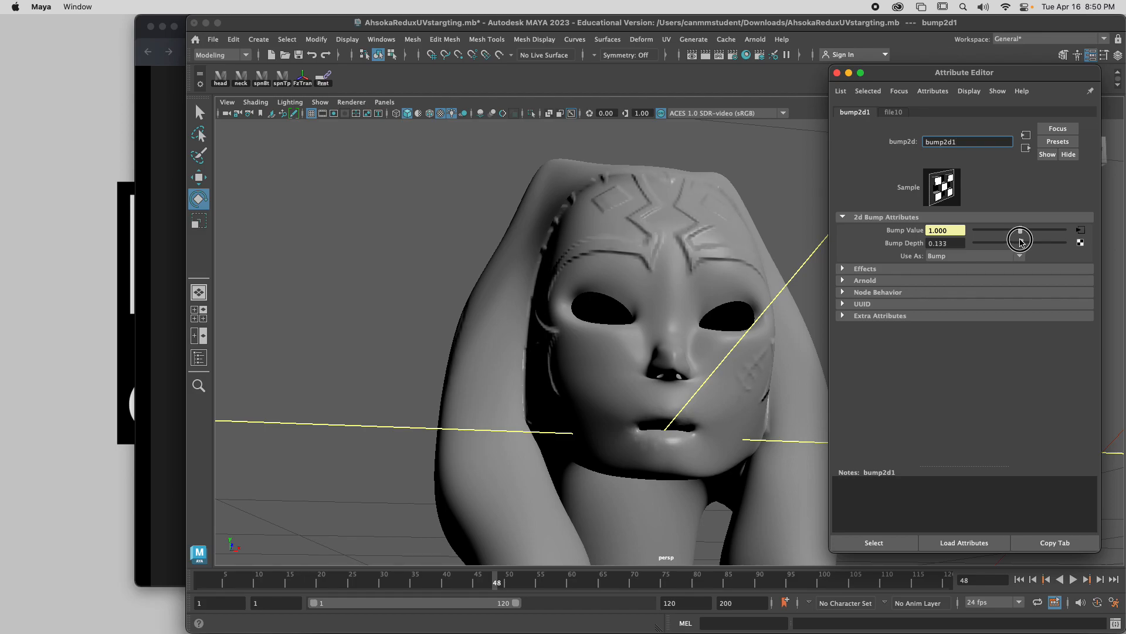
left_click_drag(602, 230, 664, 351, "alt")
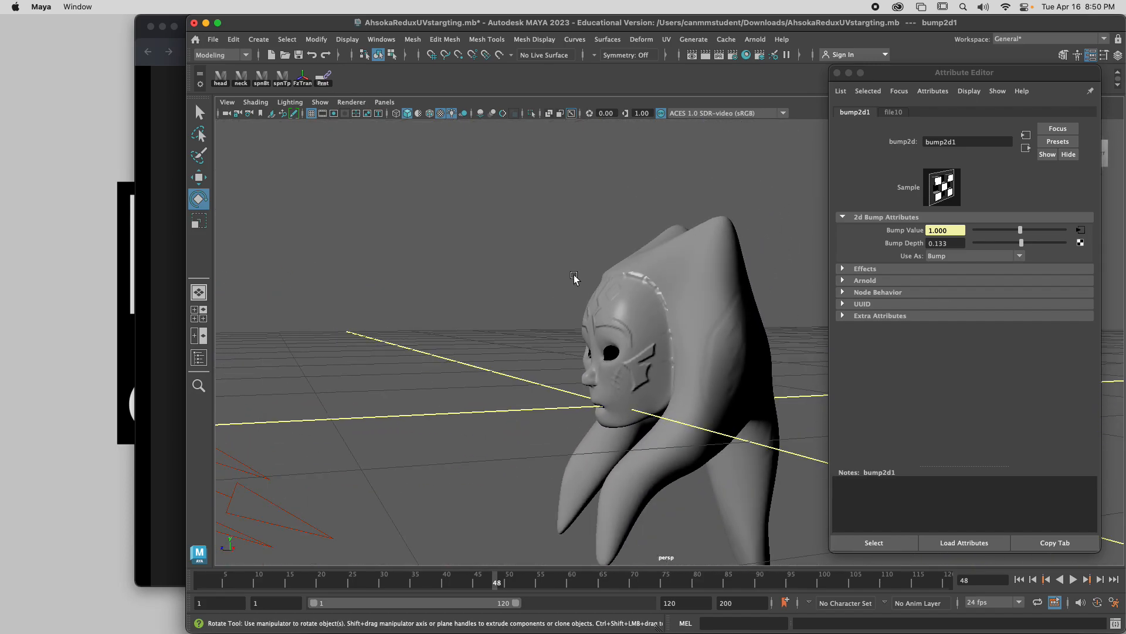
key("7")
key("6")
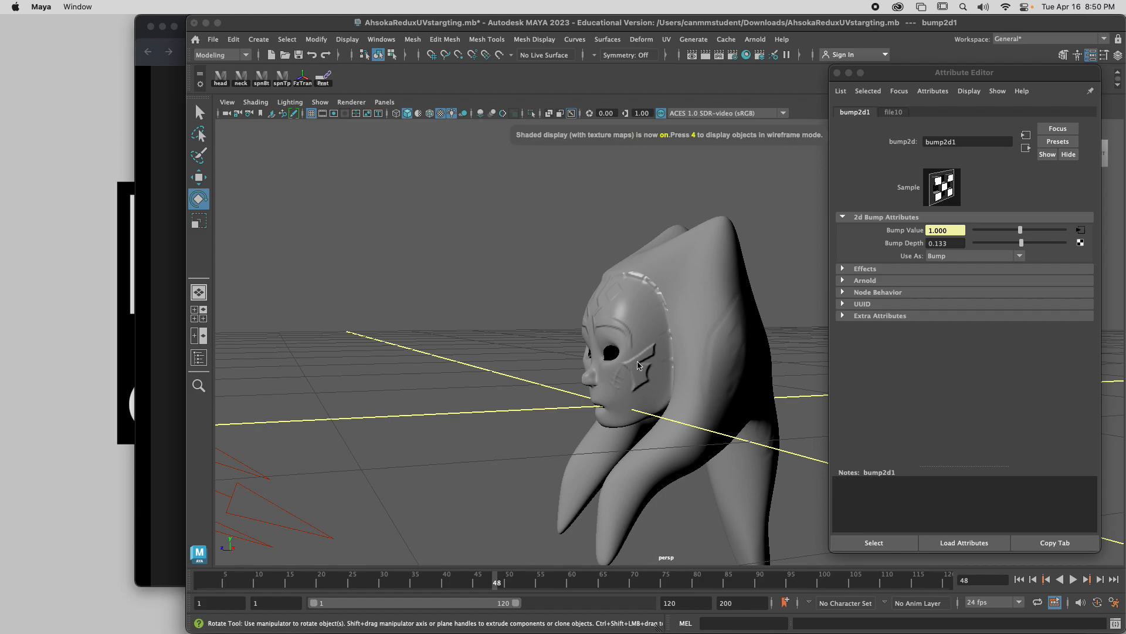
Select the head, connect a File texture to the phong4 color and load Color.jpg from the Desktop.
left_click(648, 351)
left_click_drag(680, 323, 738, 322, "alt")
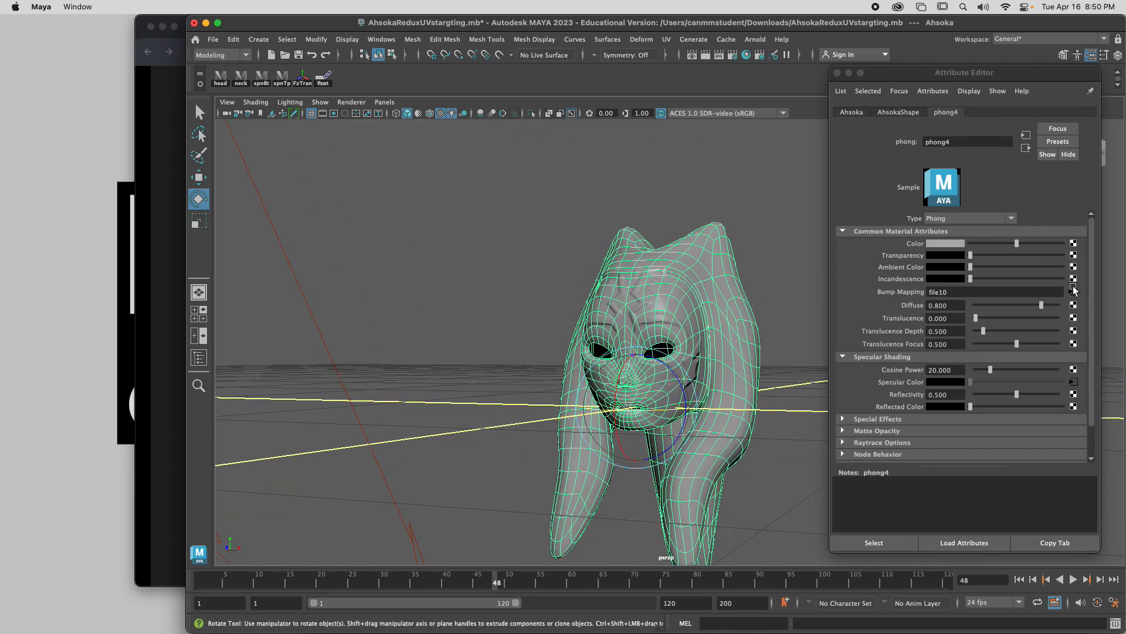
left_click(1075, 247)
left_click(1075, 245)
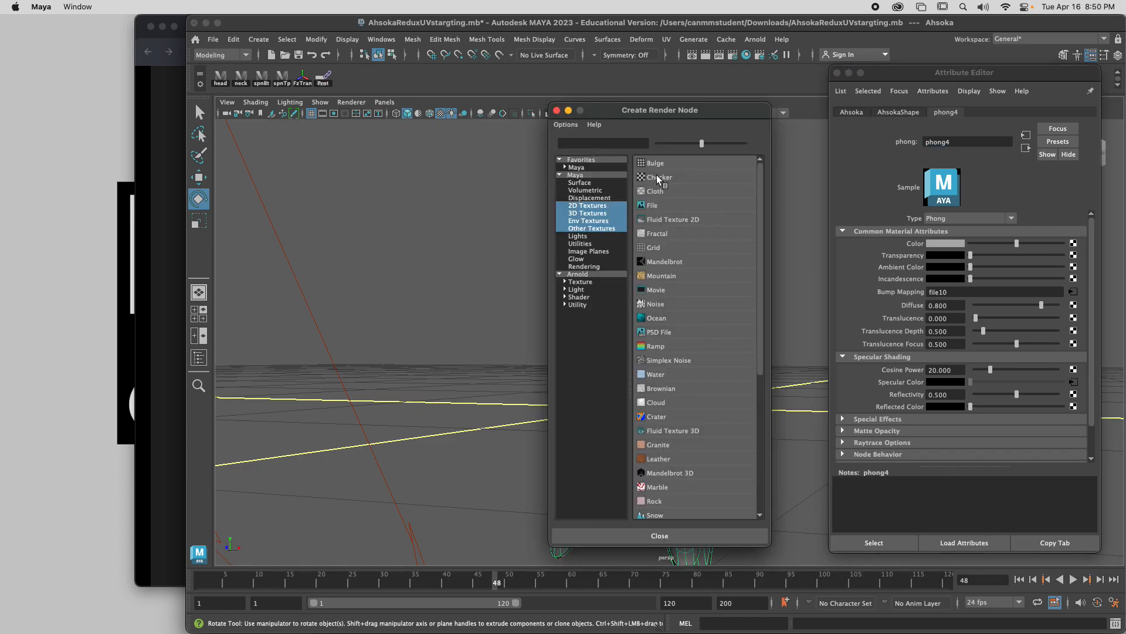
left_click(642, 208)
left_click(1076, 271)
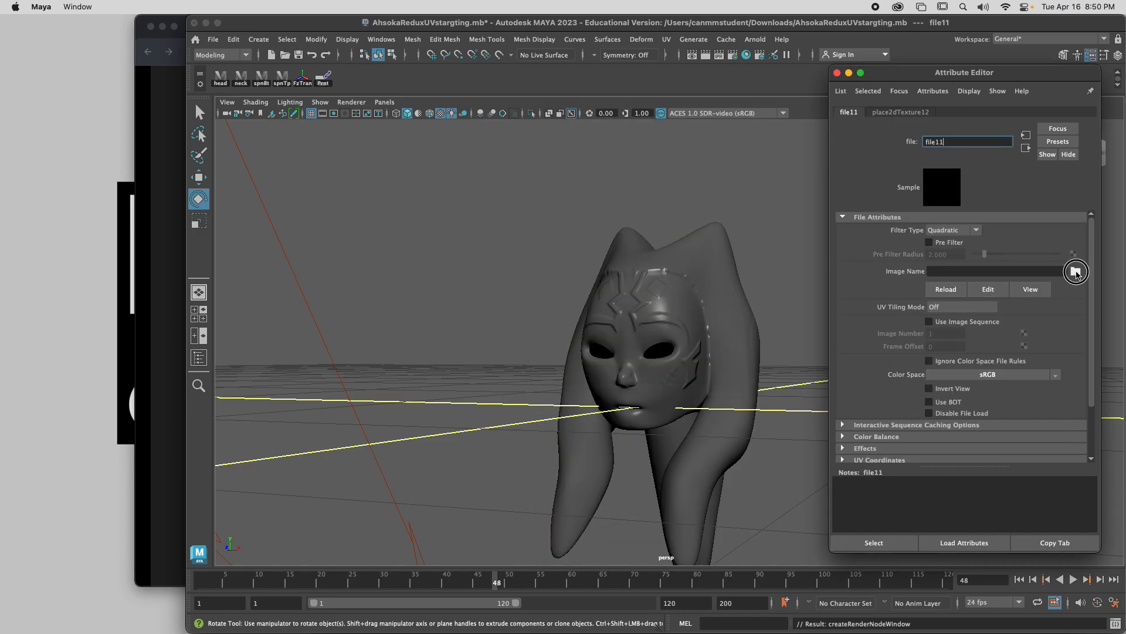
scroll(150, 264, "down", 3)
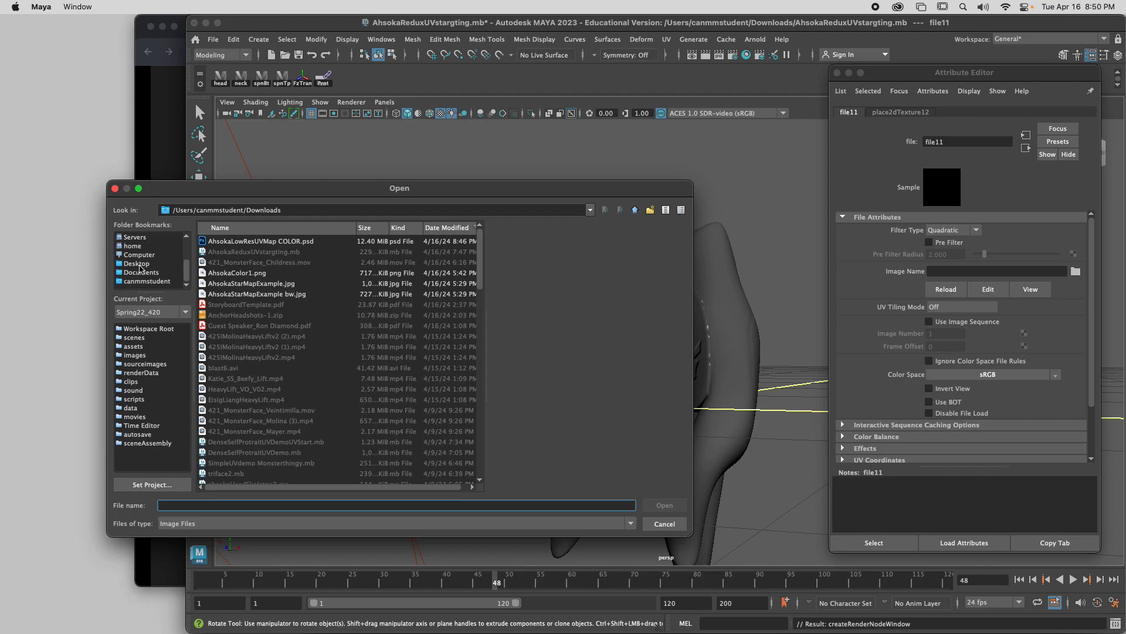
left_click(136, 265)
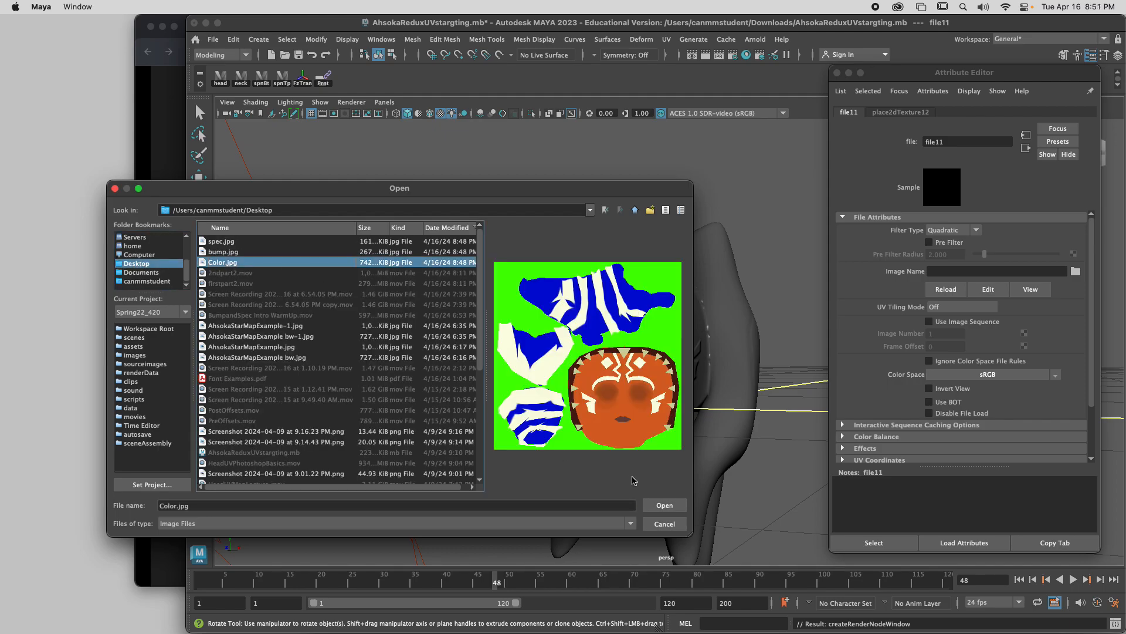
left_click(659, 506)
Deselect the head, close the material attributes and run an IPR render of the textured face.
left_click(528, 205)
left_click_drag(523, 206, 485, 210)
scroll(648, 346, "up", 6)
left_click_drag(649, 346, 546, 278)
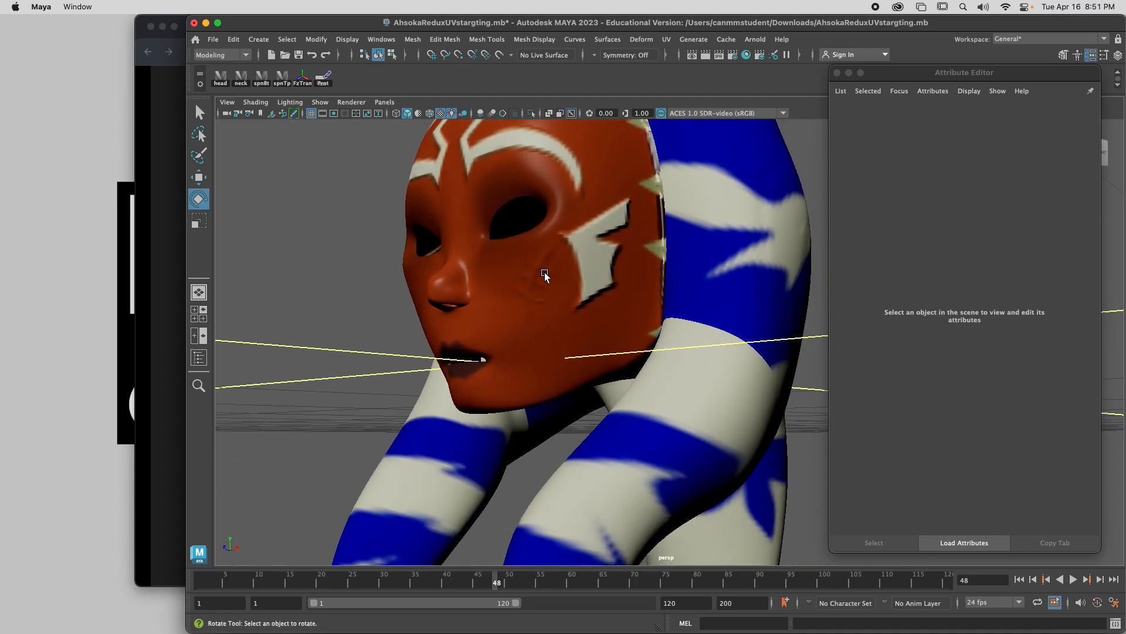
left_click_drag(536, 321, 513, 351)
scroll(660, 318, "up", 1)
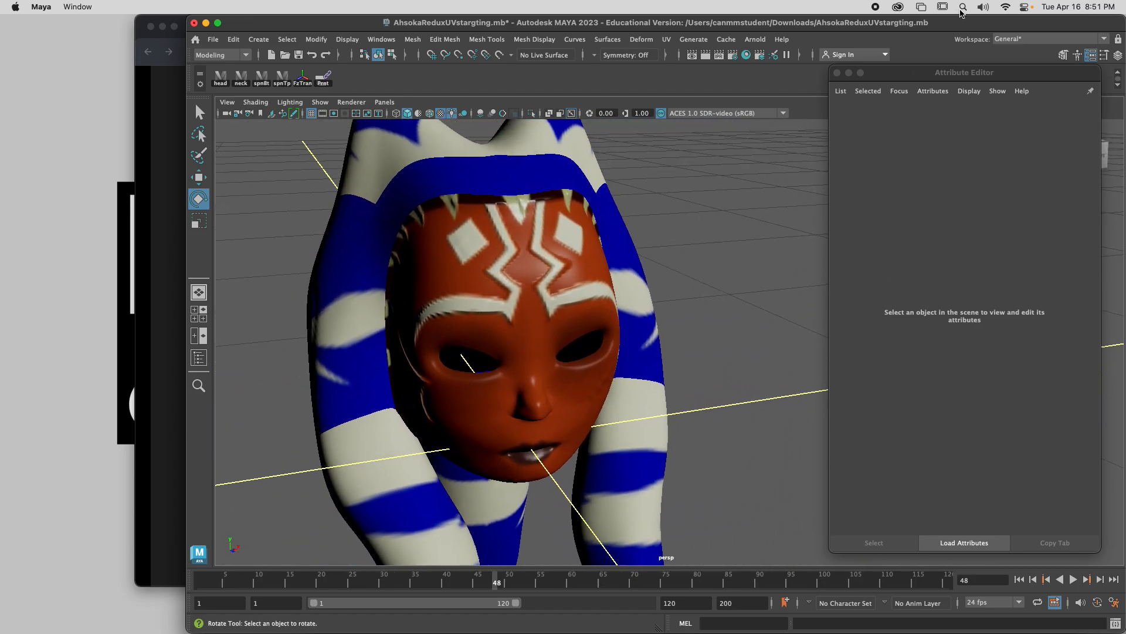
left_click(836, 73)
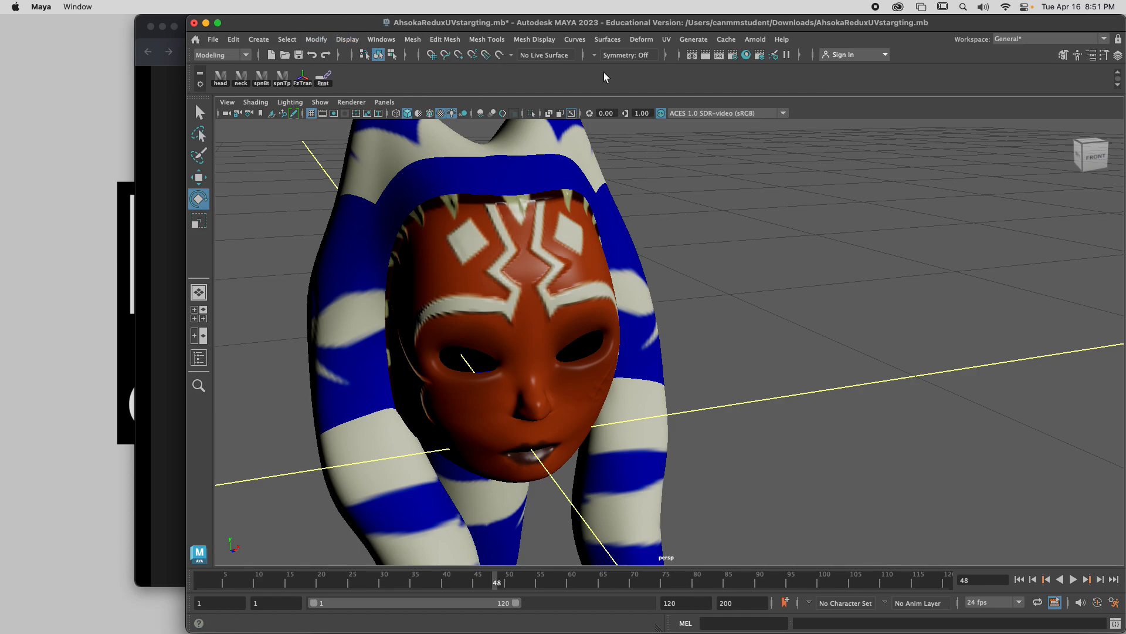
left_click(719, 54)
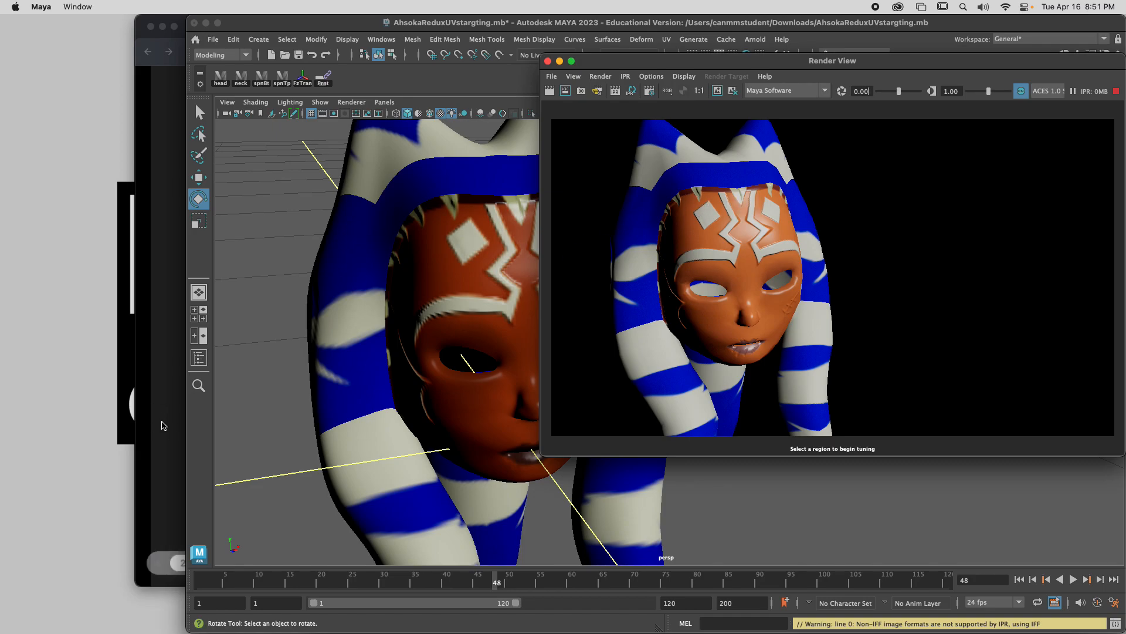
Switch to Photoshop, hide the SPEC group and show the BUMP group.
left_click(163, 464)
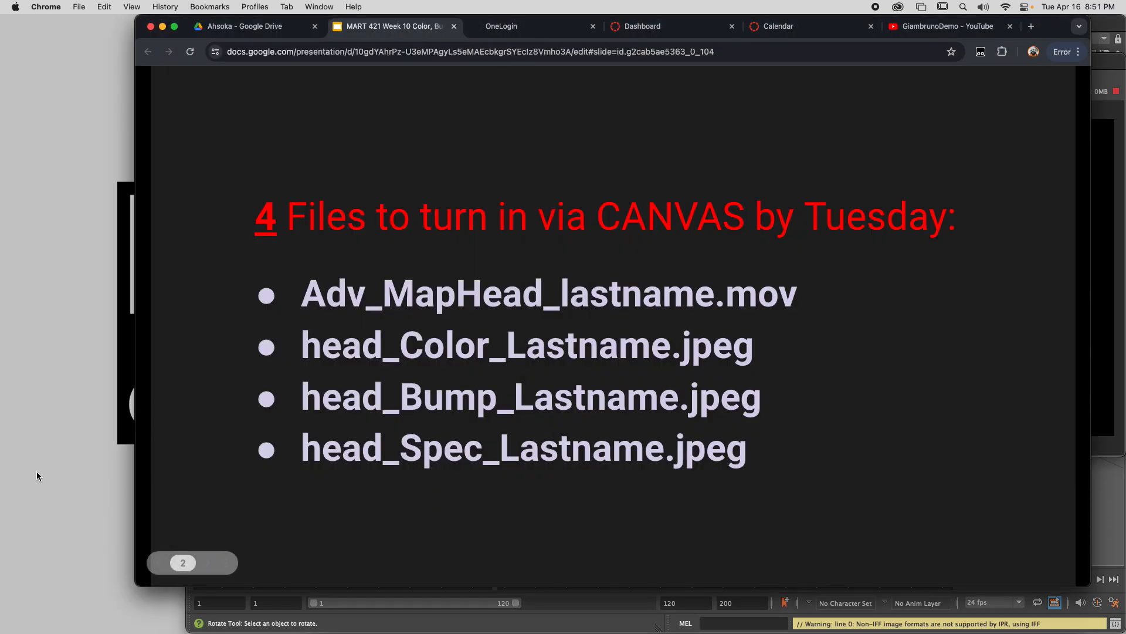
key("super+Tab")
key("super+Tab")
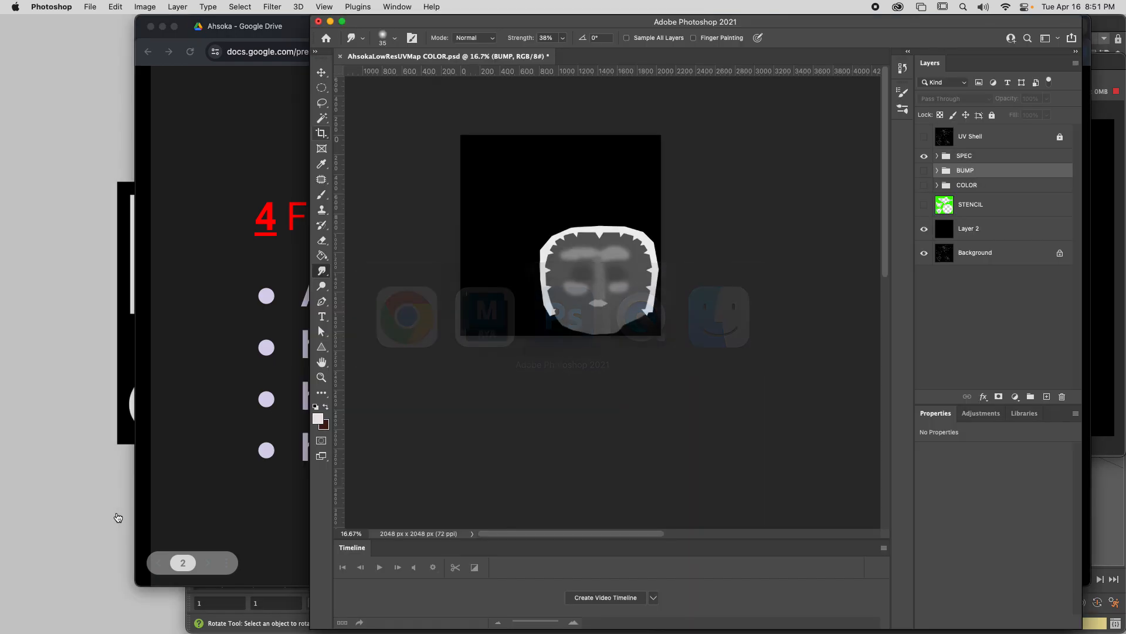
left_click(924, 156)
left_click(924, 171)
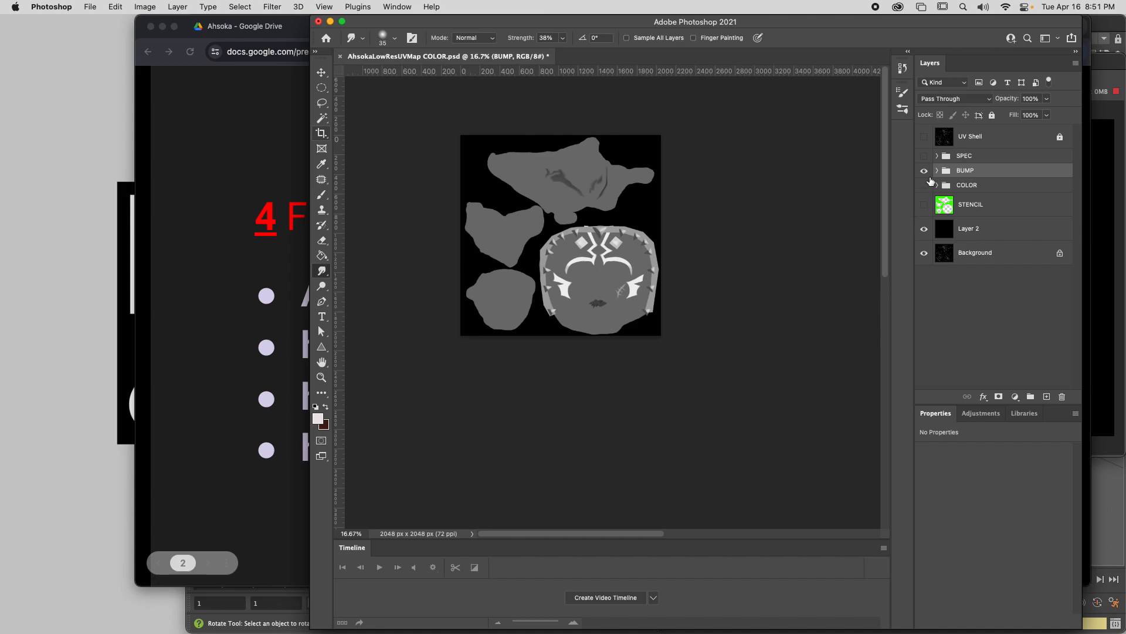
Delete the FaceMarkings layer from the BUMP group and save the document.
left_click(938, 171)
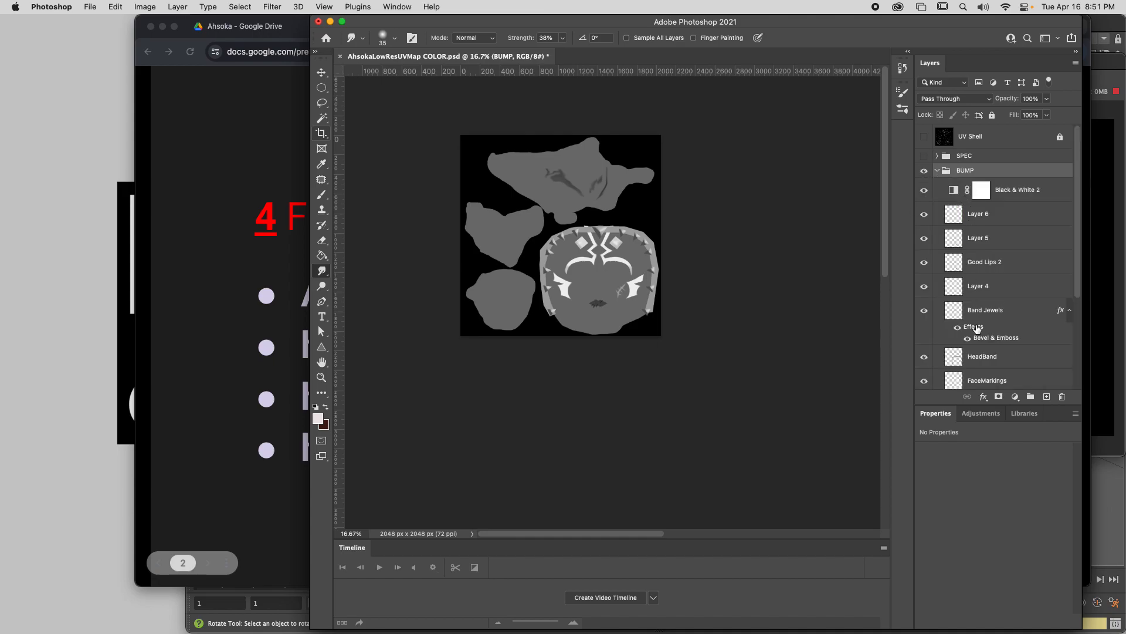
scroll(955, 318, "down", 3)
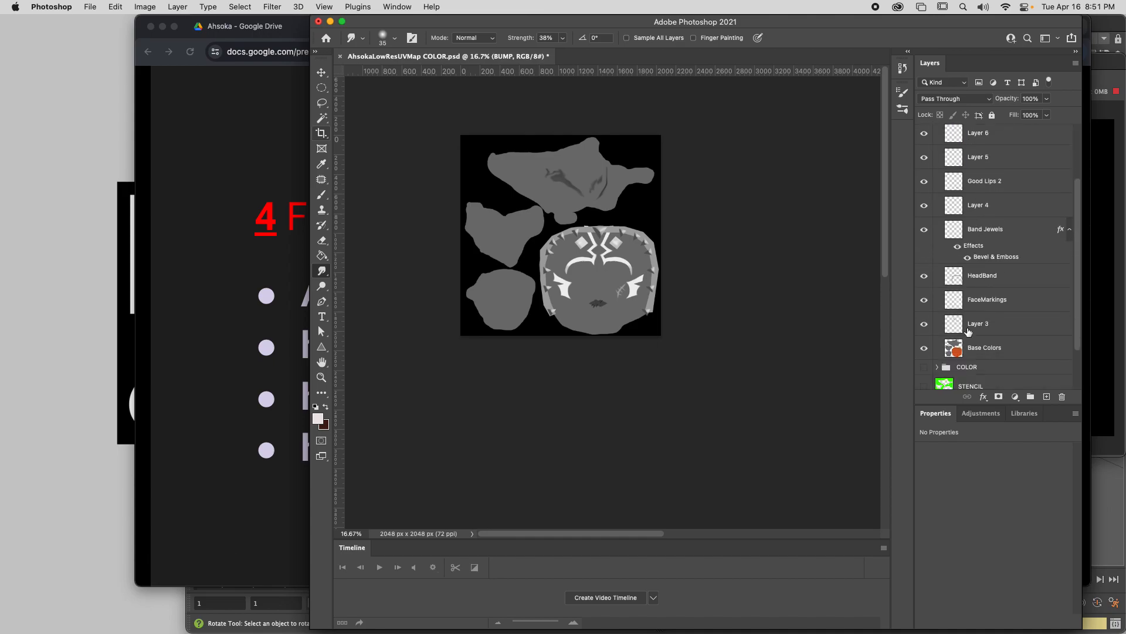
left_click(987, 302)
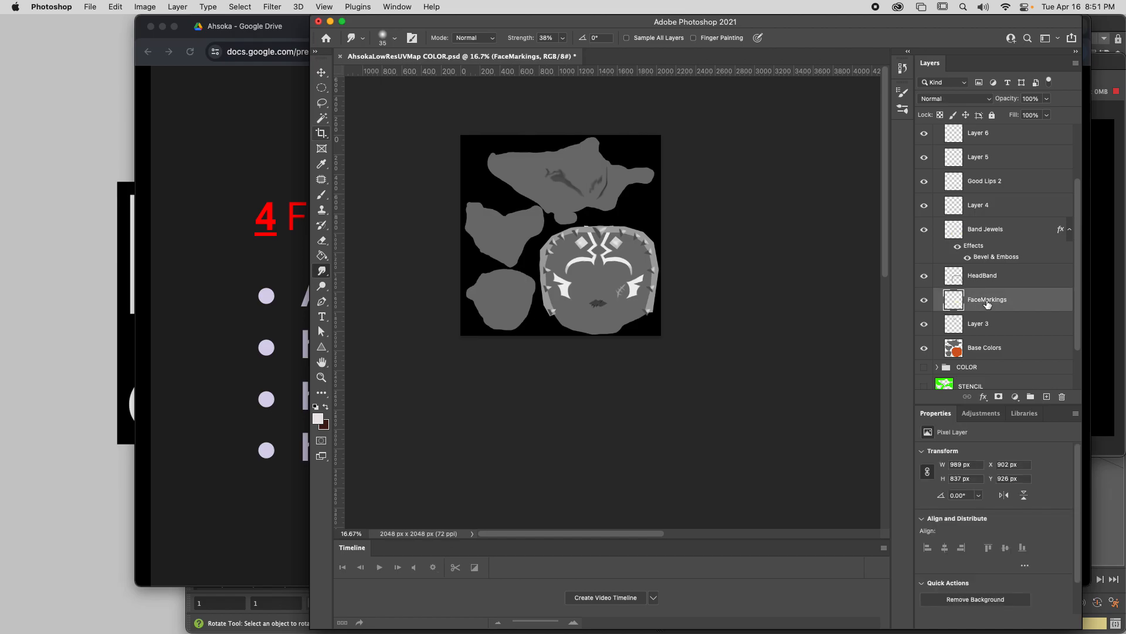
key("Delete")
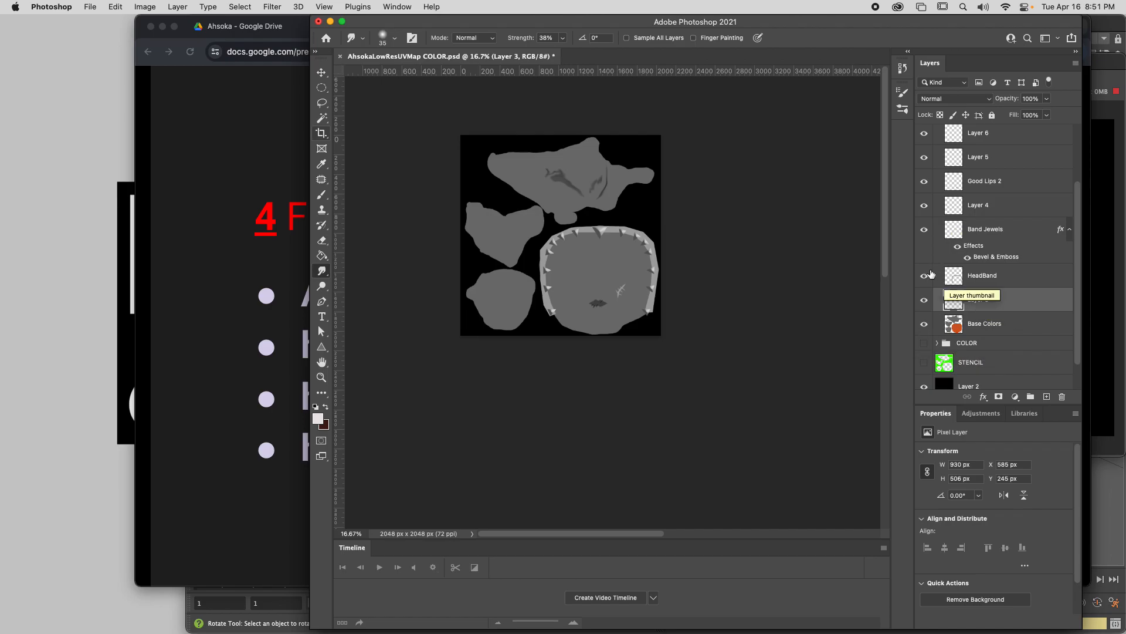
scroll(939, 176, "up", 3)
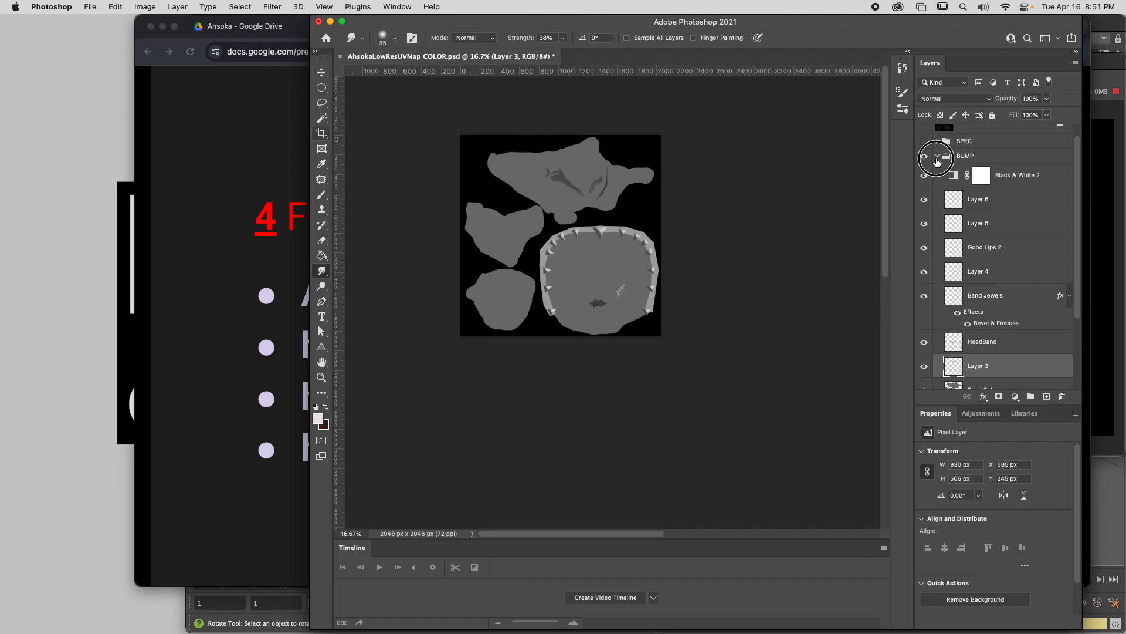
left_click(937, 156)
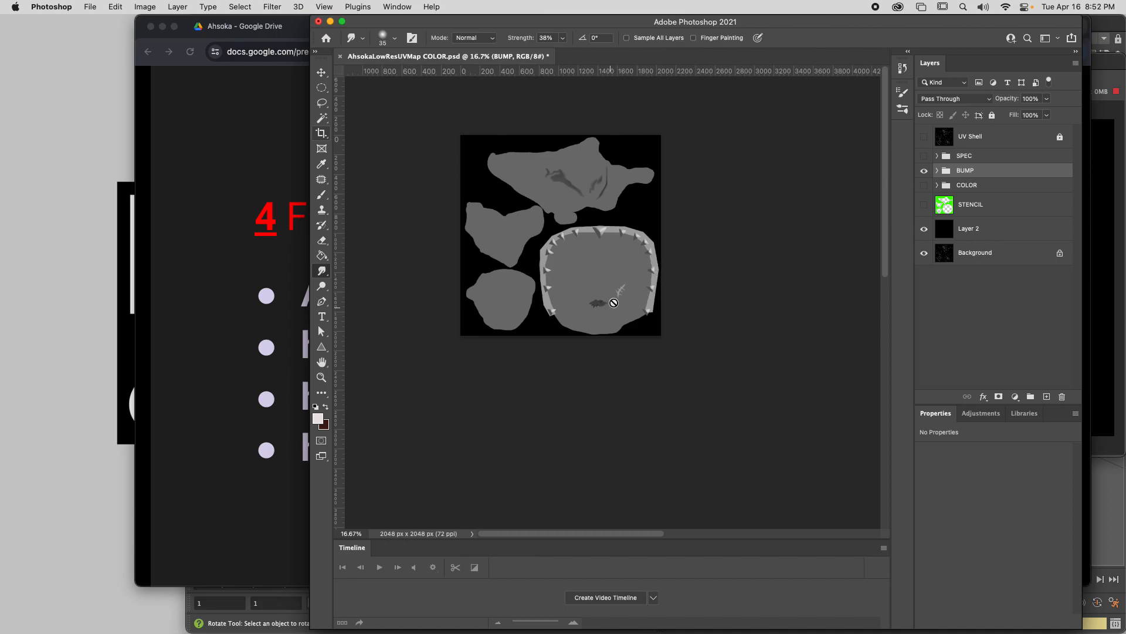
key("super+s")
Hide the Good Lips 2 layer in the BUMP group and save the document.
left_click(937, 170)
scroll(949, 273, "down", 3)
scroll(949, 273, "down", 1)
left_click(925, 189)
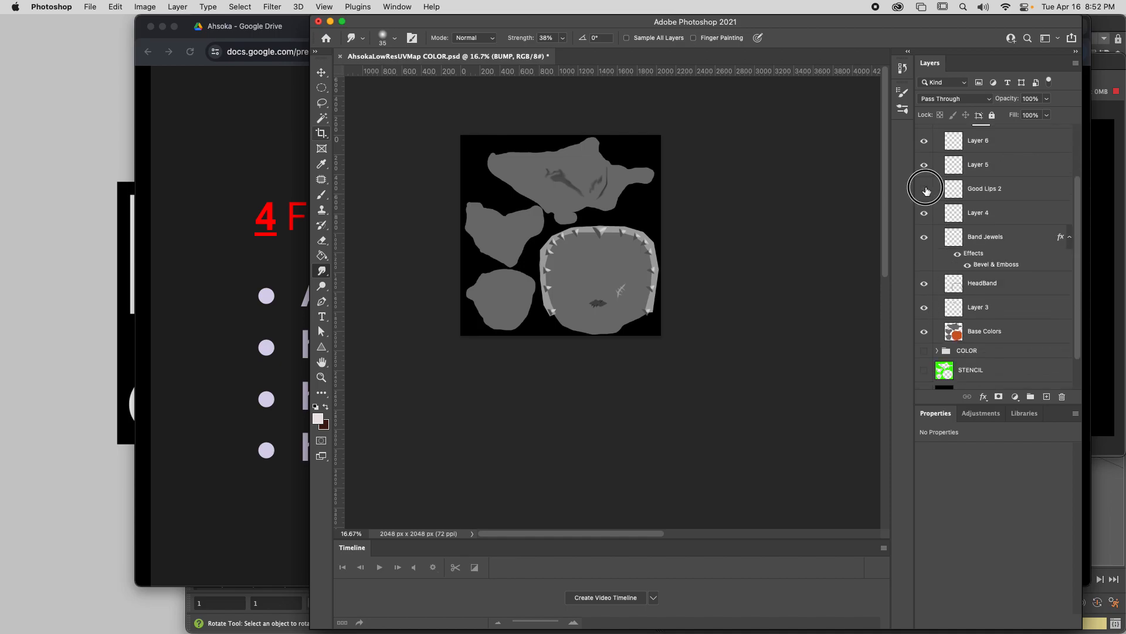
key("super+s")
Export the bump map as a 2048 x 2048 JPG at 100% quality to the Desktop as bump2.jpg.
key("alt+shift+super+w")
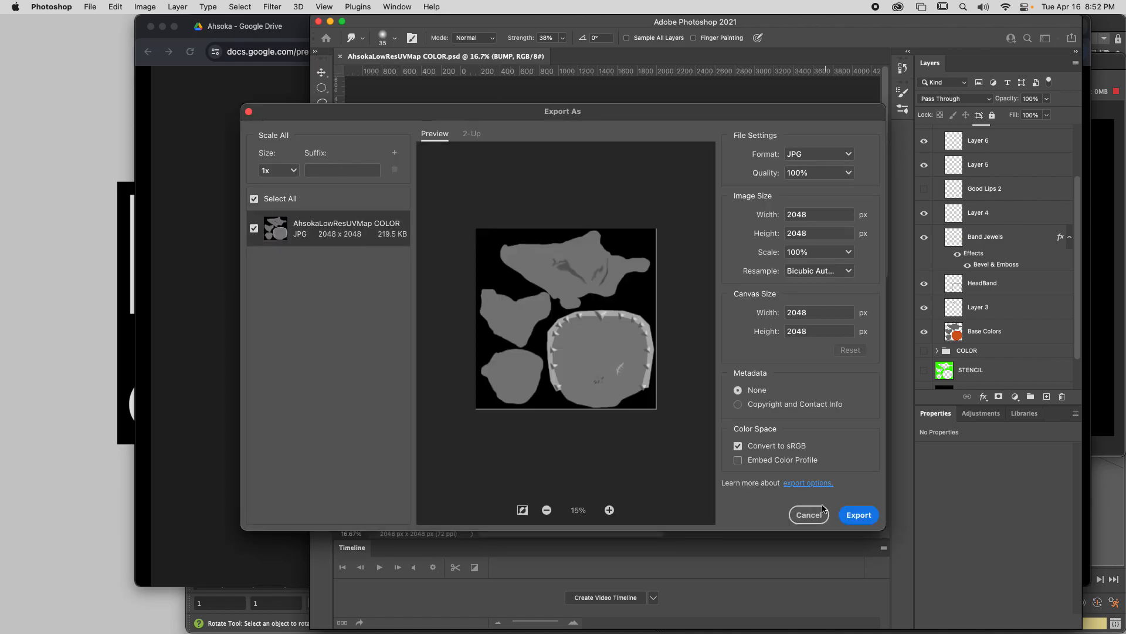
left_click(863, 519)
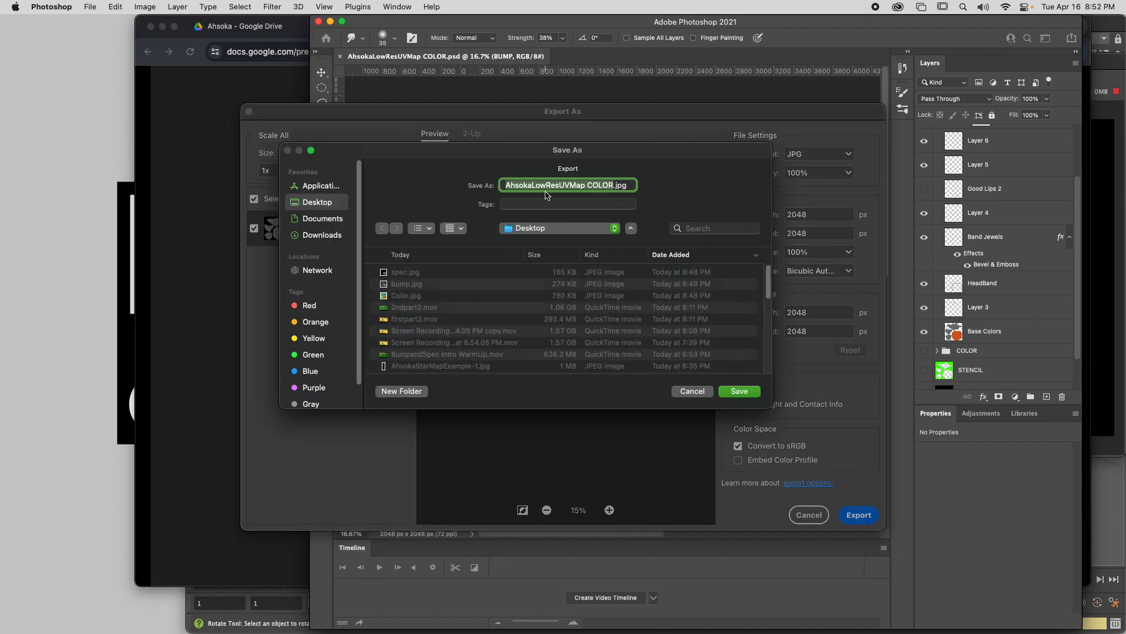
type("bump2")
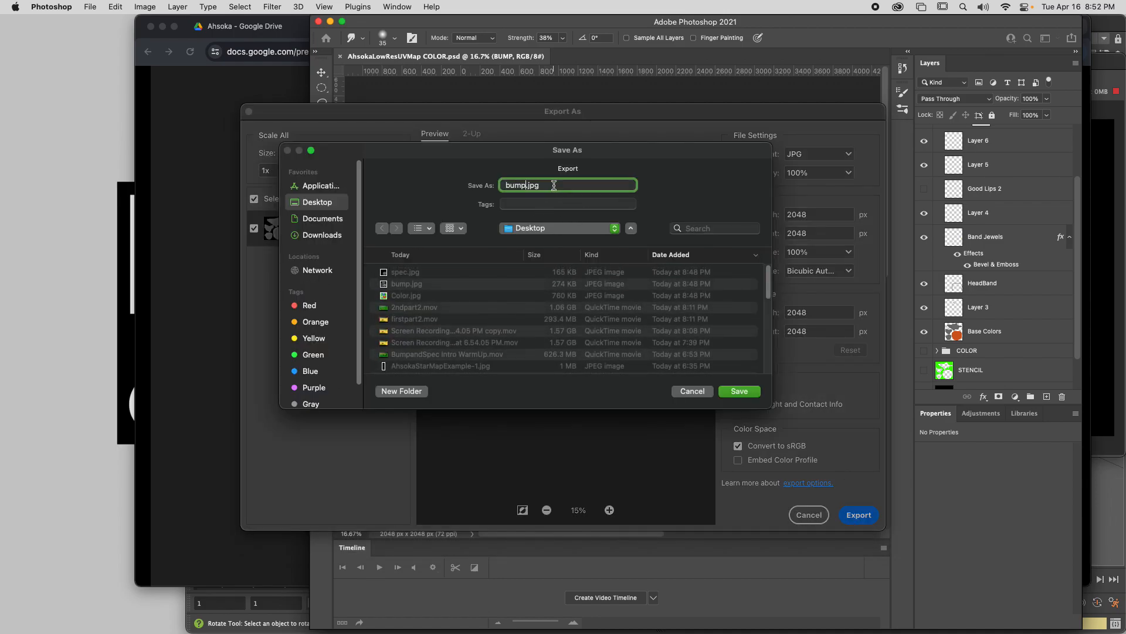
left_click(738, 391)
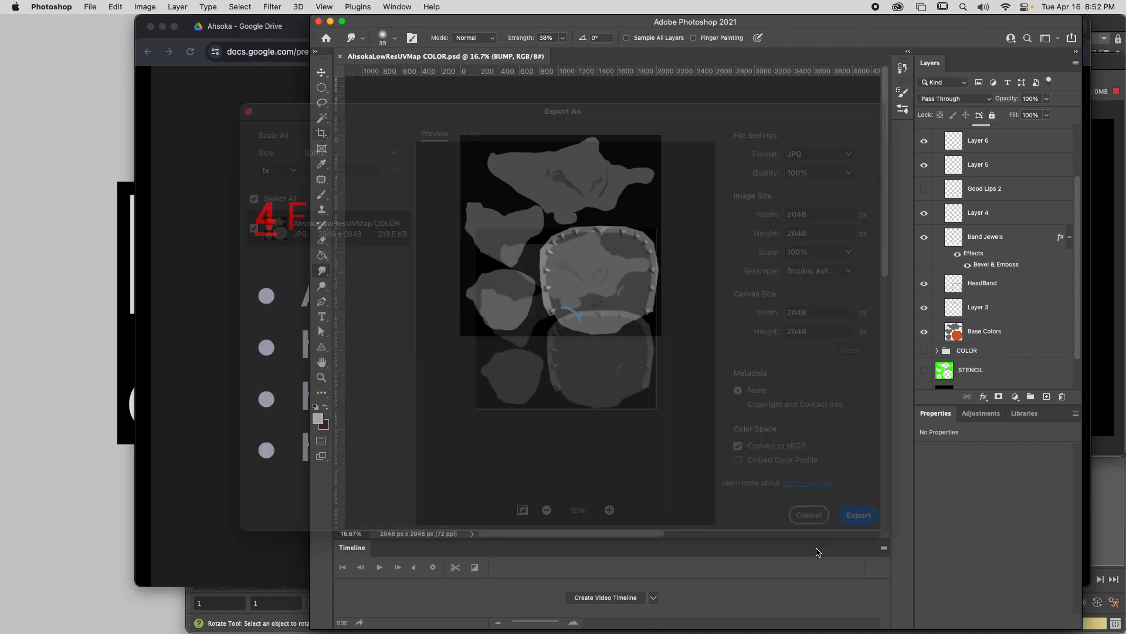
Return to Maya, close the render window, select the head and open its phong4 material attributes.
left_click(271, 617)
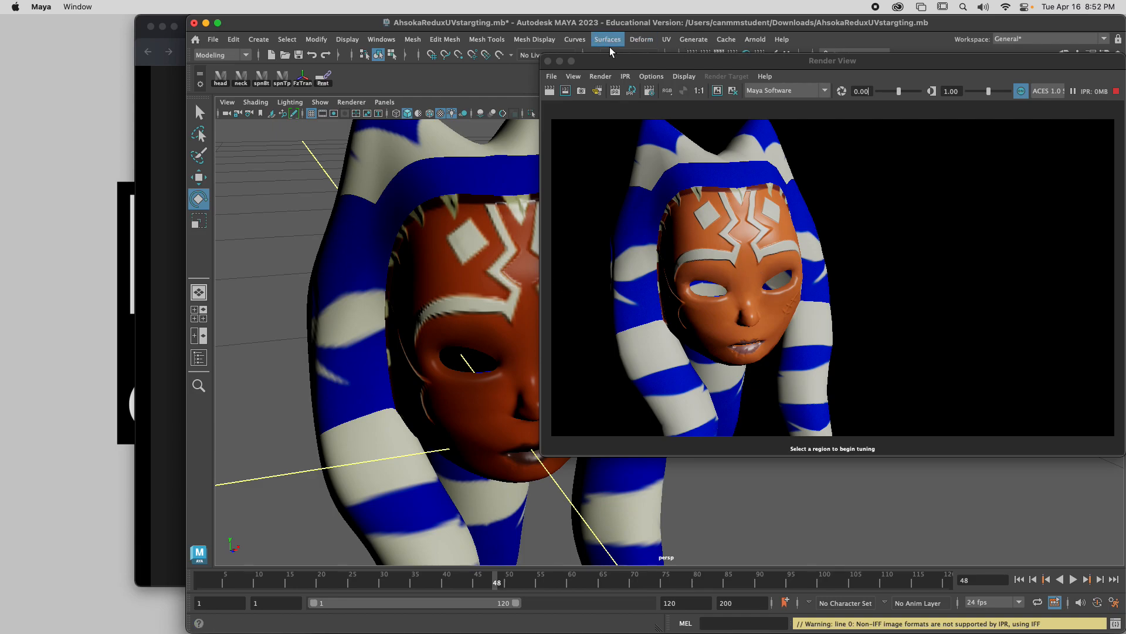
left_click(548, 62)
left_click_drag(651, 331, 600, 318)
left_click(600, 318)
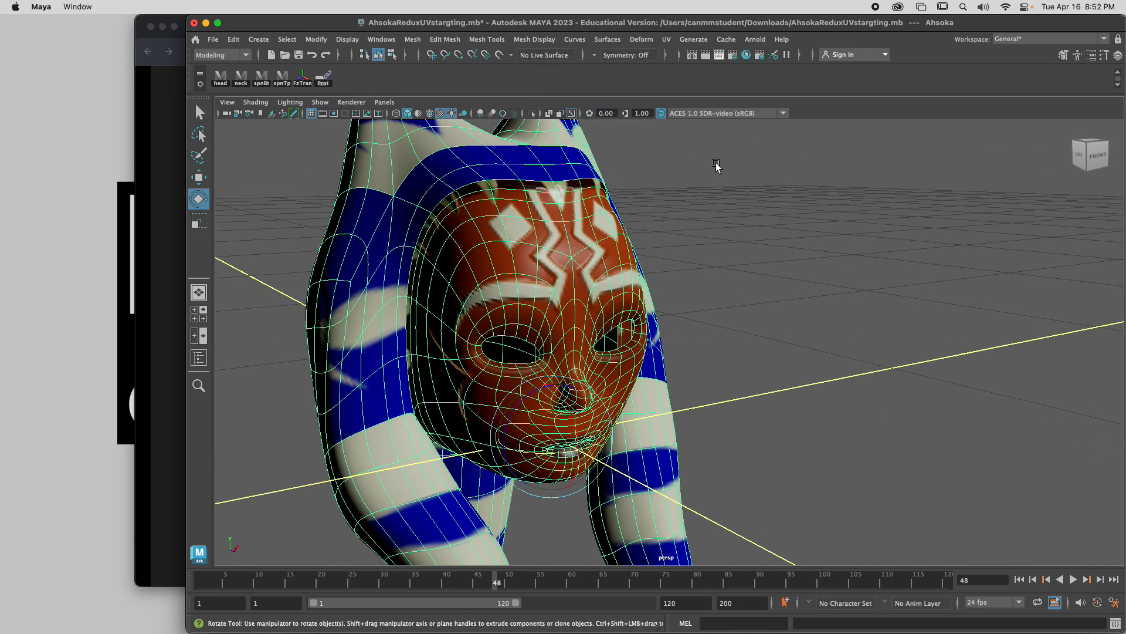
left_click(1092, 56)
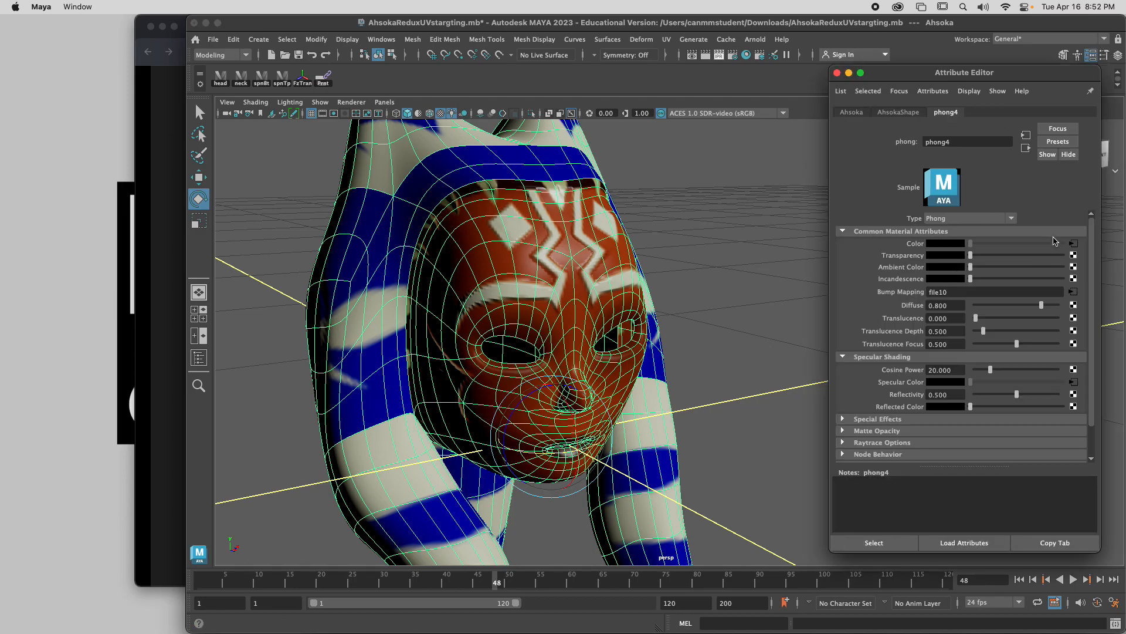
Replace the image of the file10 bump texture with bump2.jpg from the Desktop.
left_click(1075, 291)
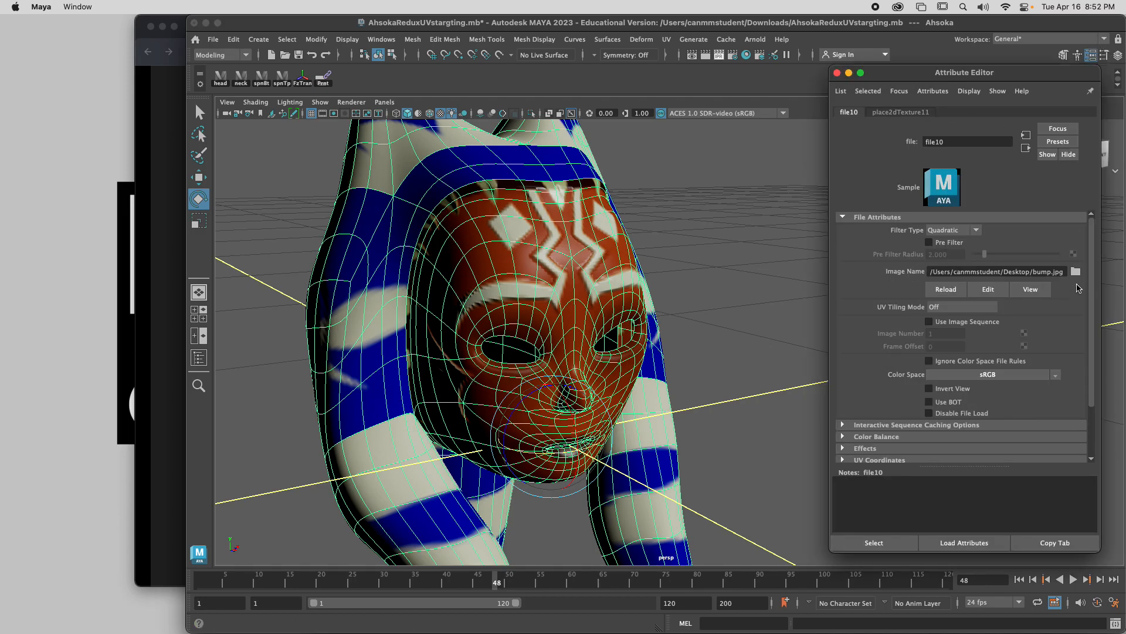
left_click(896, 114)
left_click(848, 112)
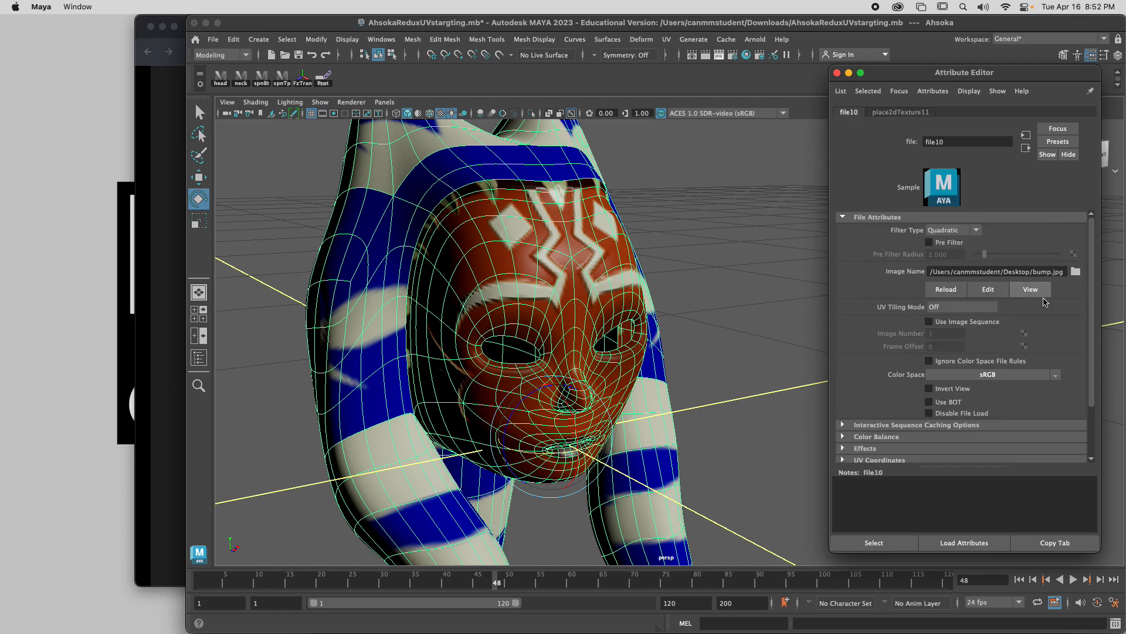
left_click(1076, 272)
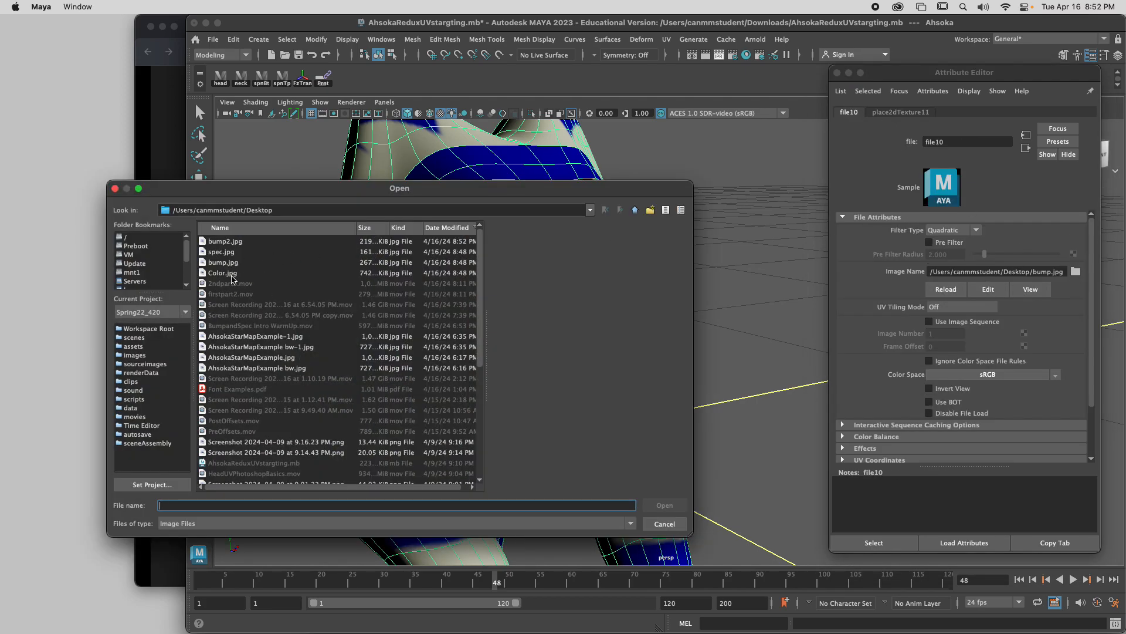
left_click(224, 241)
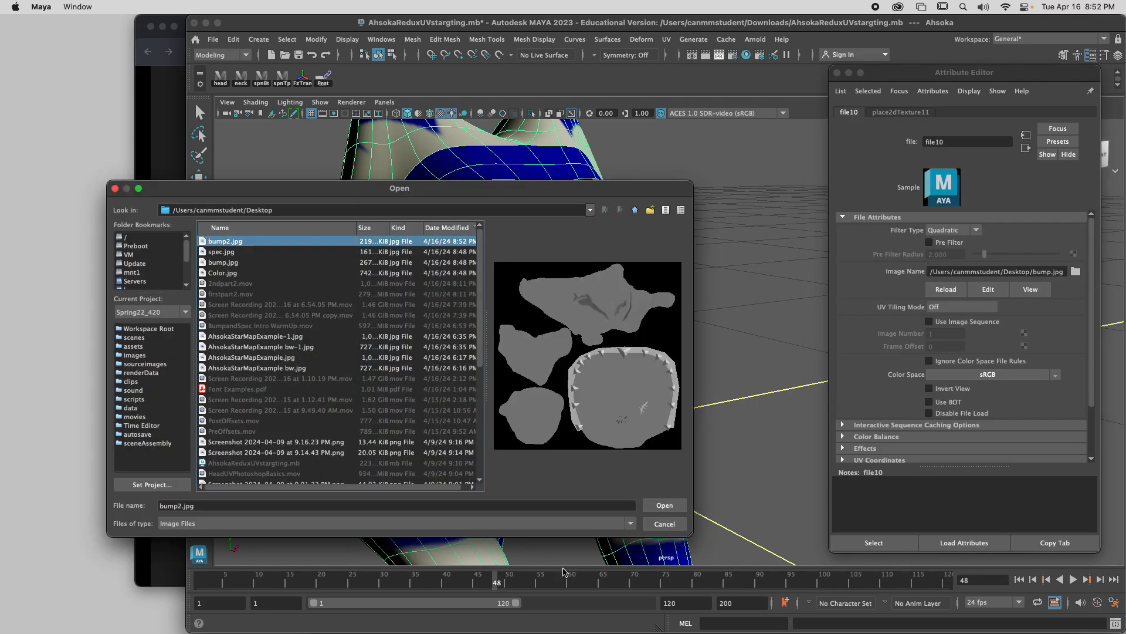
left_click(651, 506)
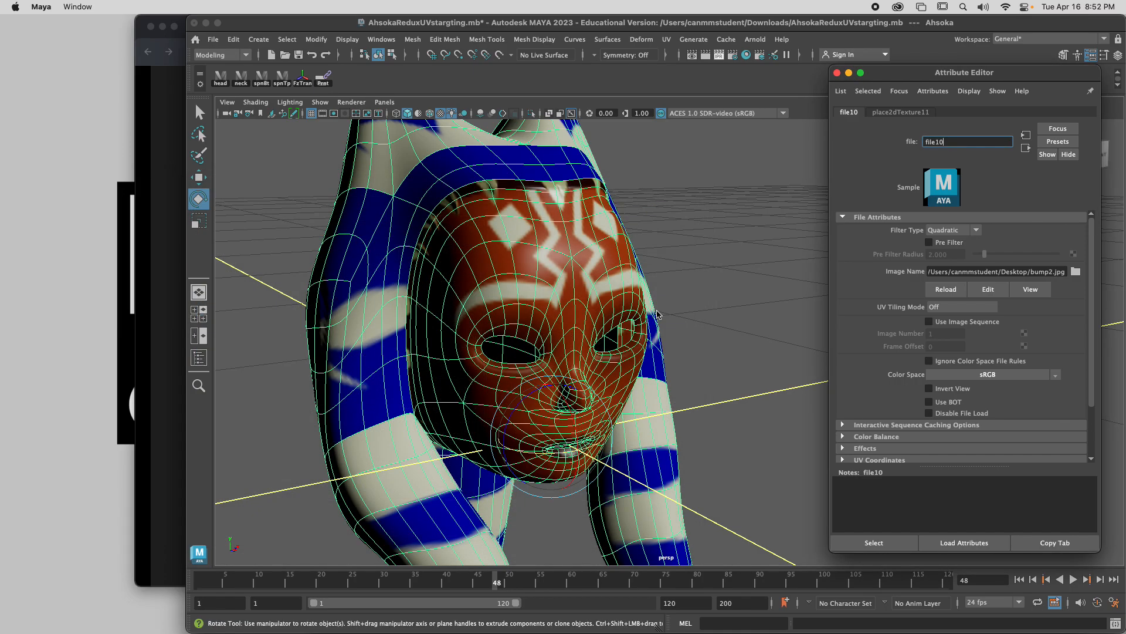
Deselect the head and run an IPR render of the face with the new bump map.
left_click(685, 264)
mouse_move(709, 319)
left_mouse_down()
mouse_move(694, 305)
mouse_move(712, 305)
mouse_move(692, 320)
left_mouse_up()
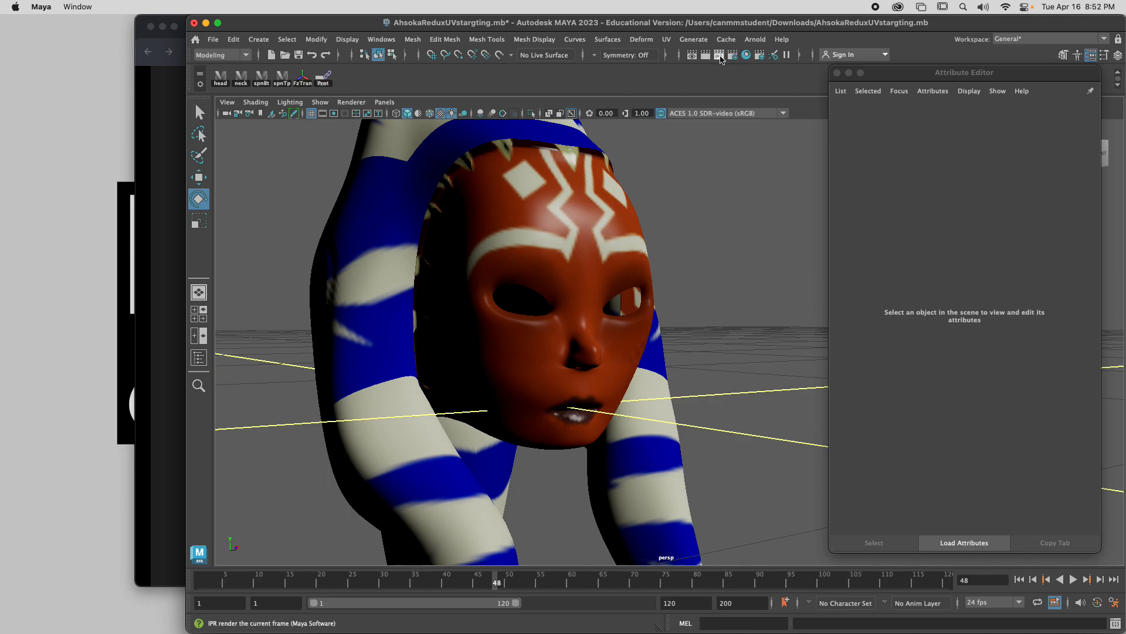
left_click(721, 58)
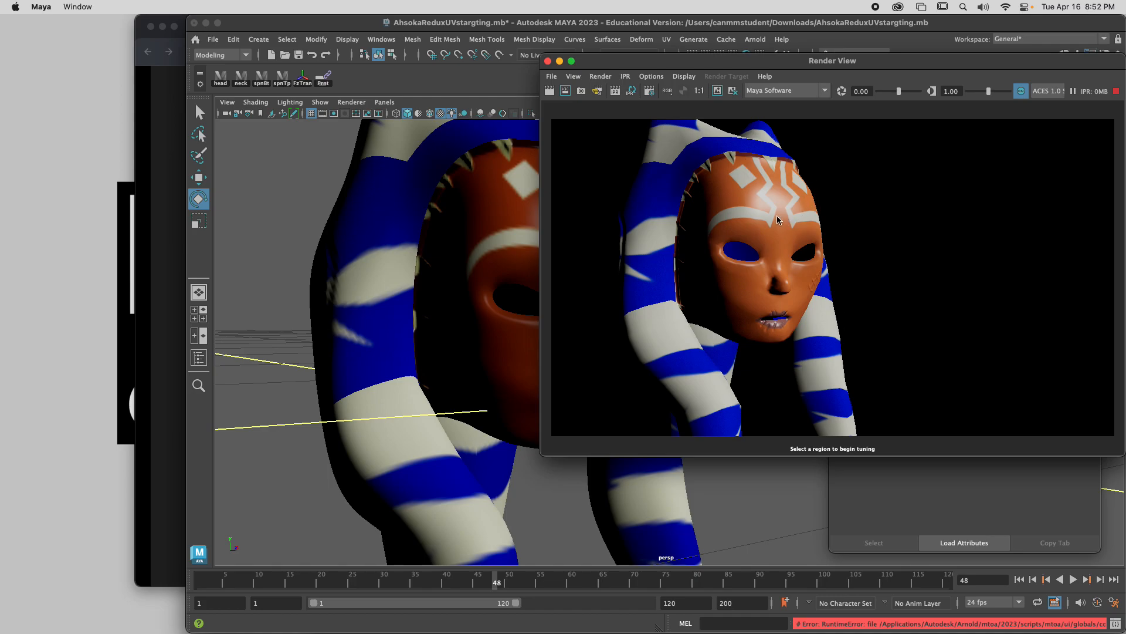
Turn the head to a side profile and render it again with IPR.
left_click_drag(470, 259, 390, 281)
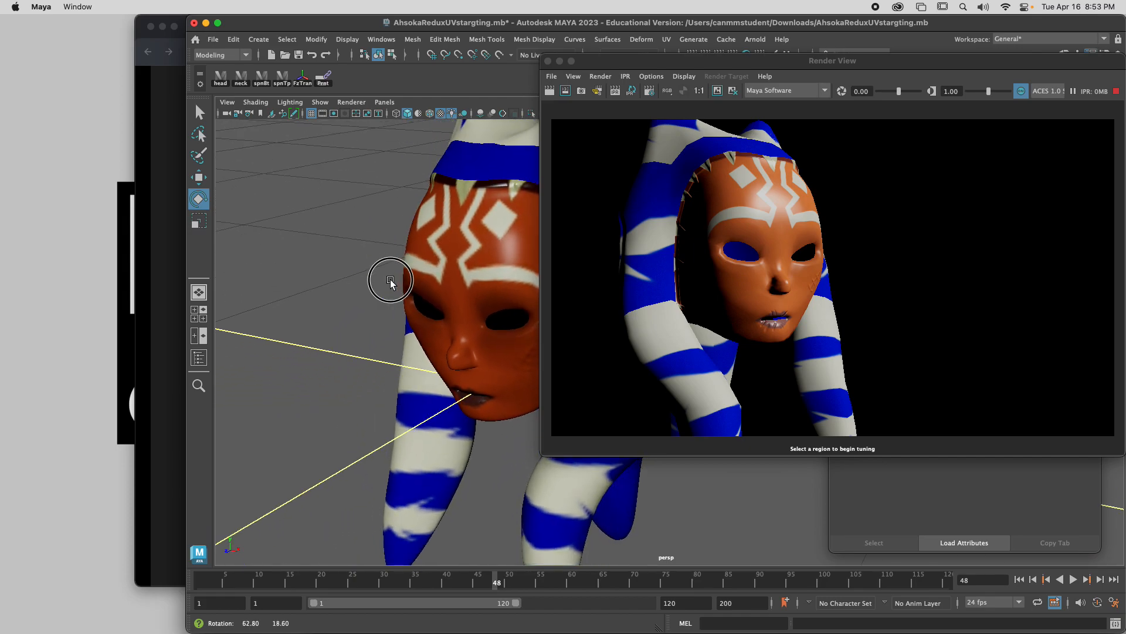
mouse_move(816, 184)
left_mouse_down("alt")
mouse_move(730, 187)
mouse_move(837, 180)
left_mouse_up("alt")
left_click_drag(443, 332, 364, 340, "alt")
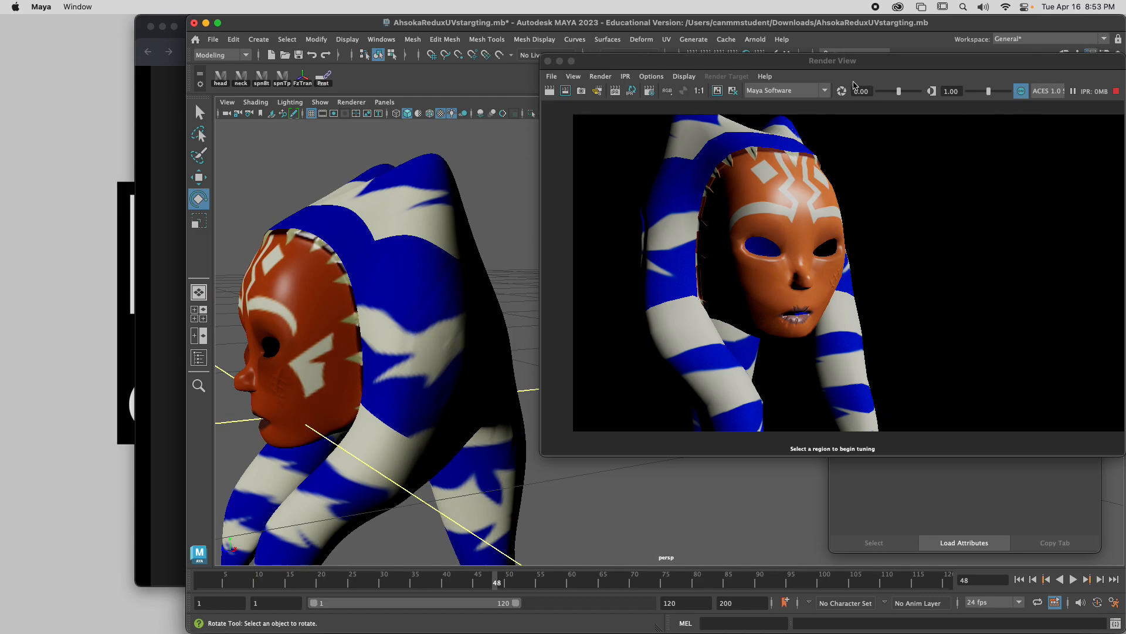
left_click(616, 92)
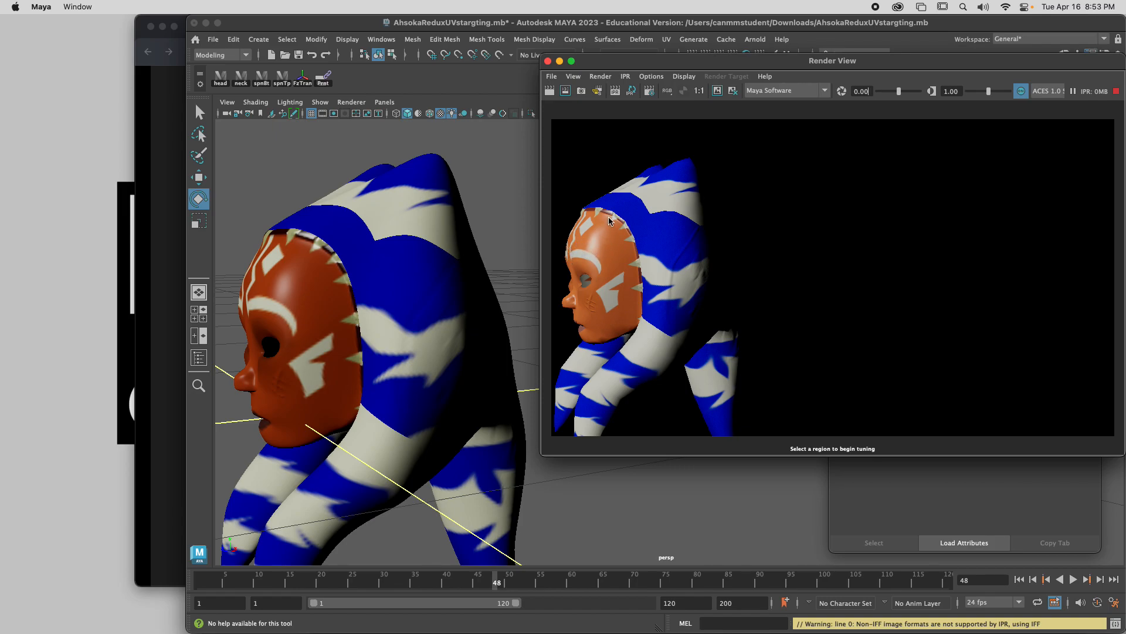
Close the render window and check the slide listing the files to turn in before returning to Maya.
left_click_drag(440, 231, 466, 293)
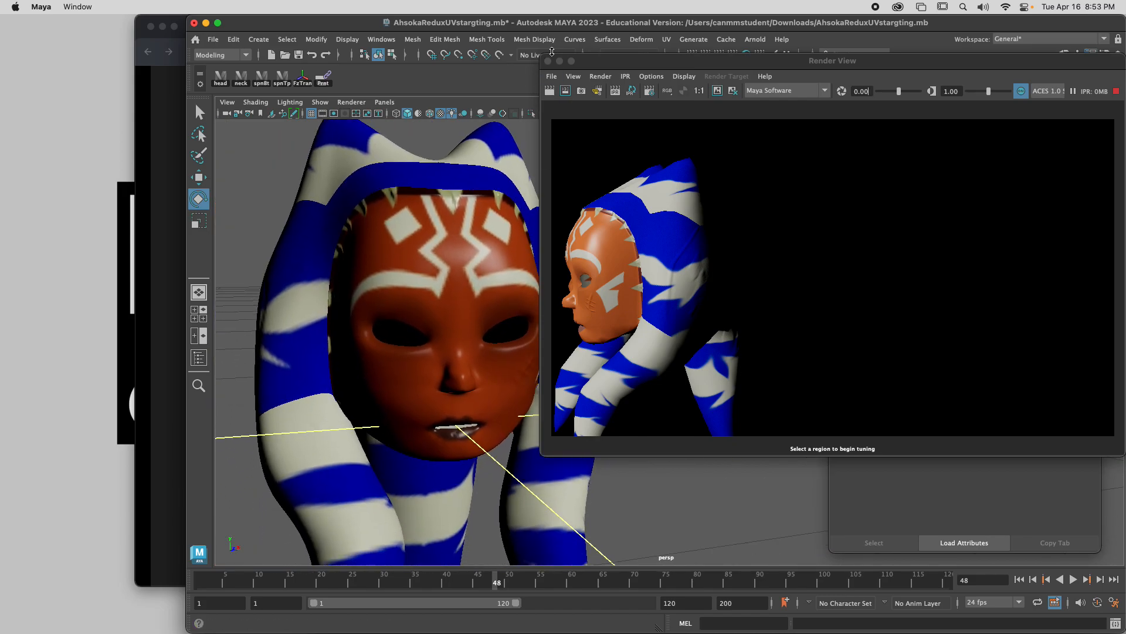
left_click(548, 61)
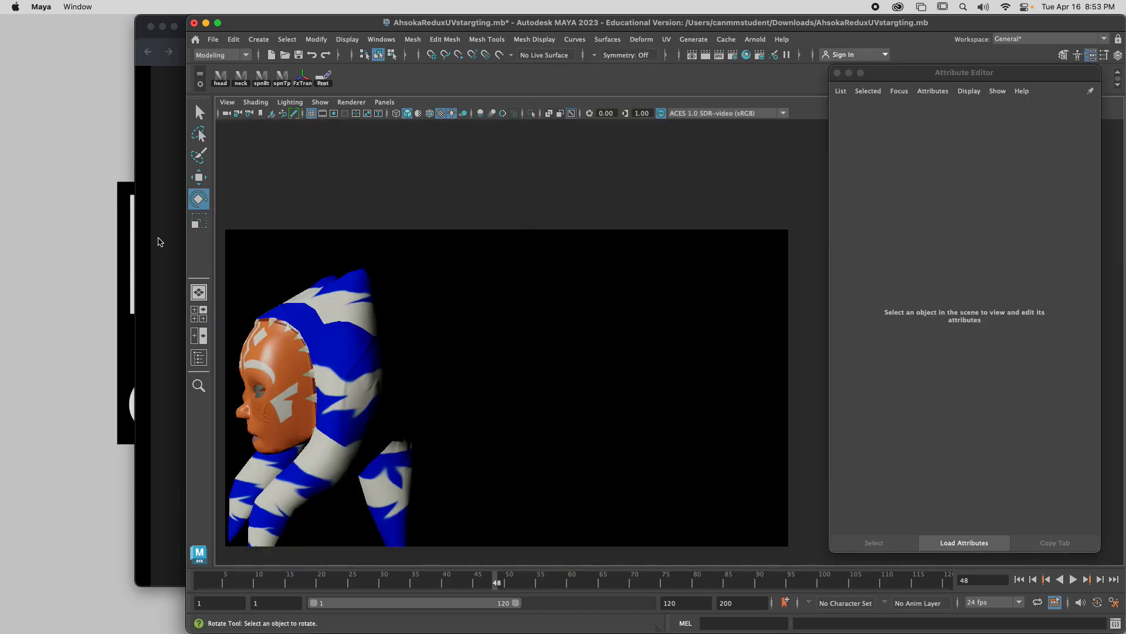
left_click(179, 257)
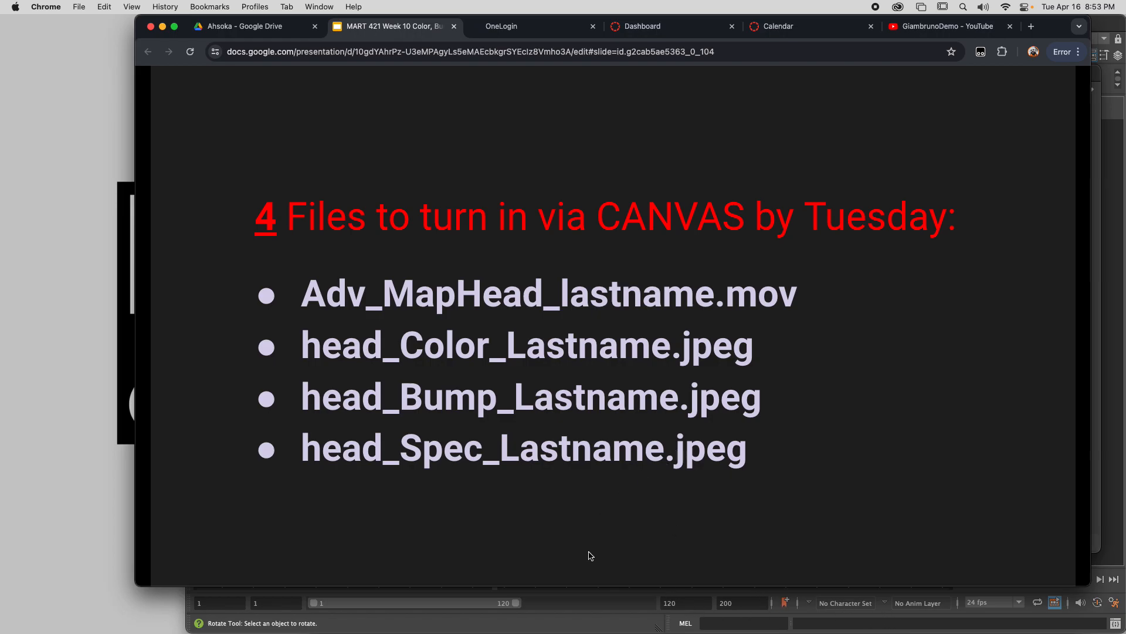
left_click(606, 606)
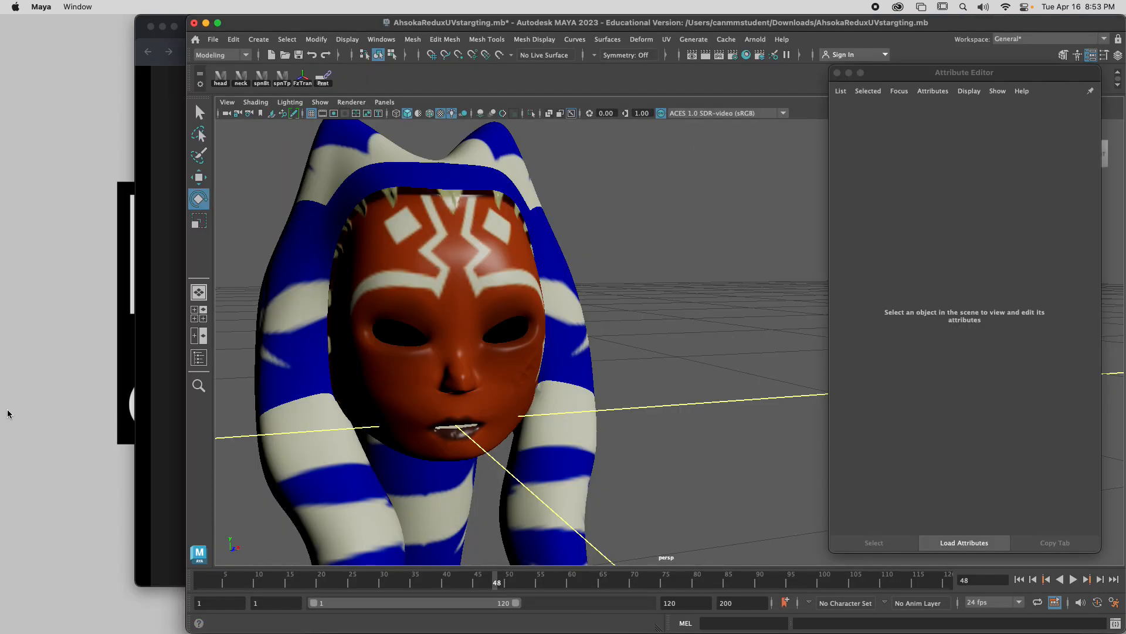
Switch to Photoshop, collapse the BUMP group and compare the SPEC map with the bump map by toggling group visibility.
key("super+Tab")
key("super+Tab")
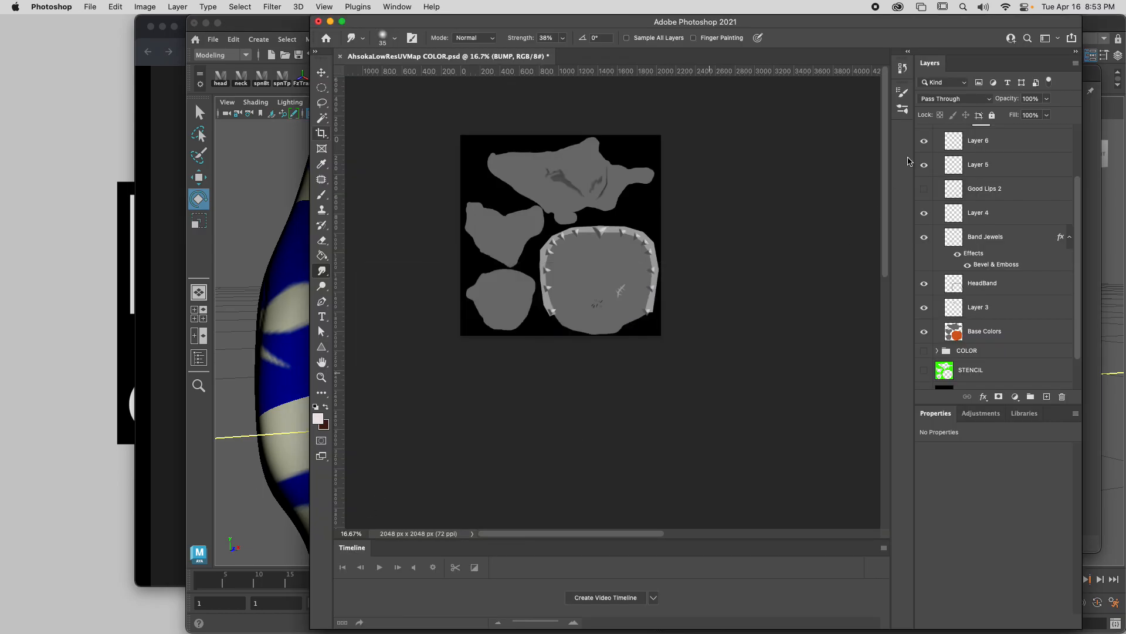
scroll(952, 195, "up", 3)
left_click(938, 171)
left_click(924, 155)
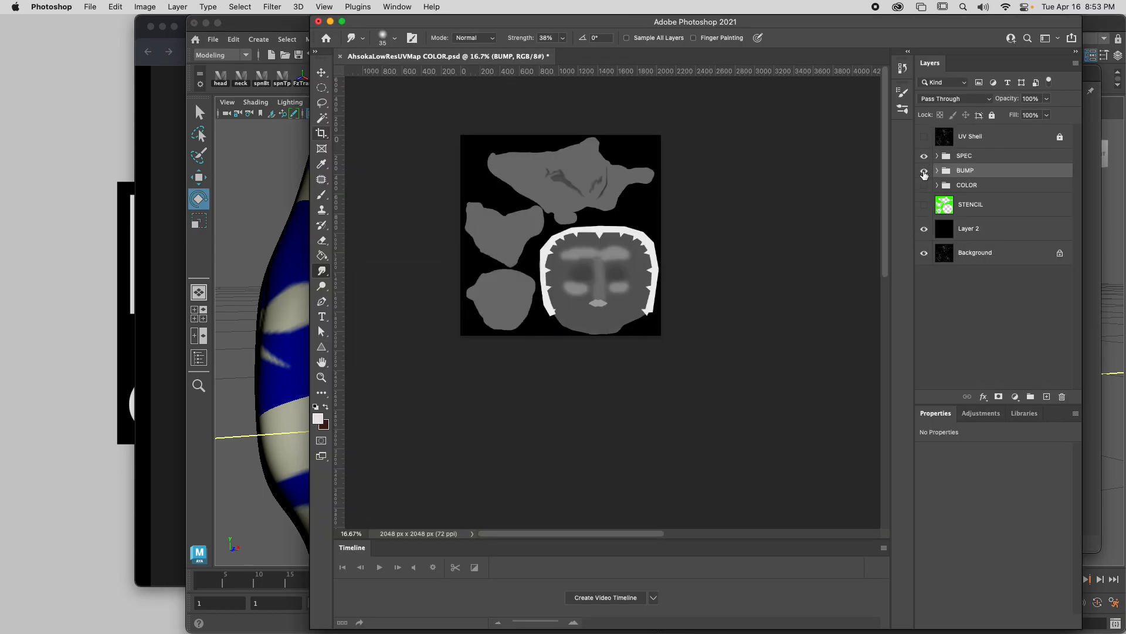
left_click(924, 171)
left_click(924, 171)
Hide the SPEC and BUMP groups and show the COLOR group with the STENCIL layer.
left_click(924, 155)
left_click(924, 185)
left_click(924, 170)
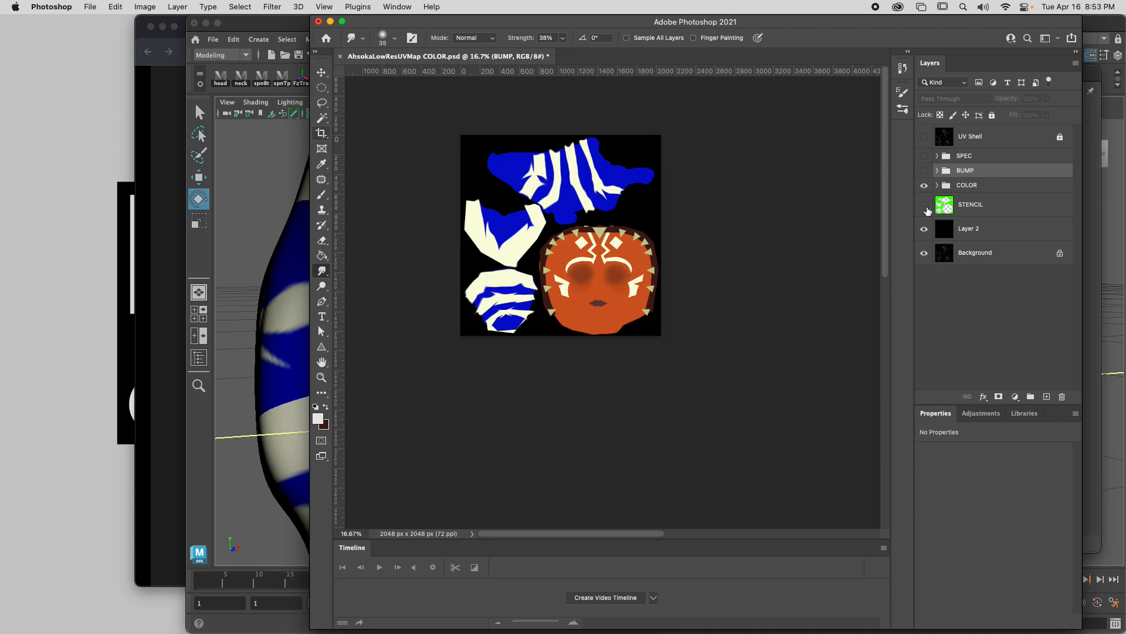
left_click(925, 206)
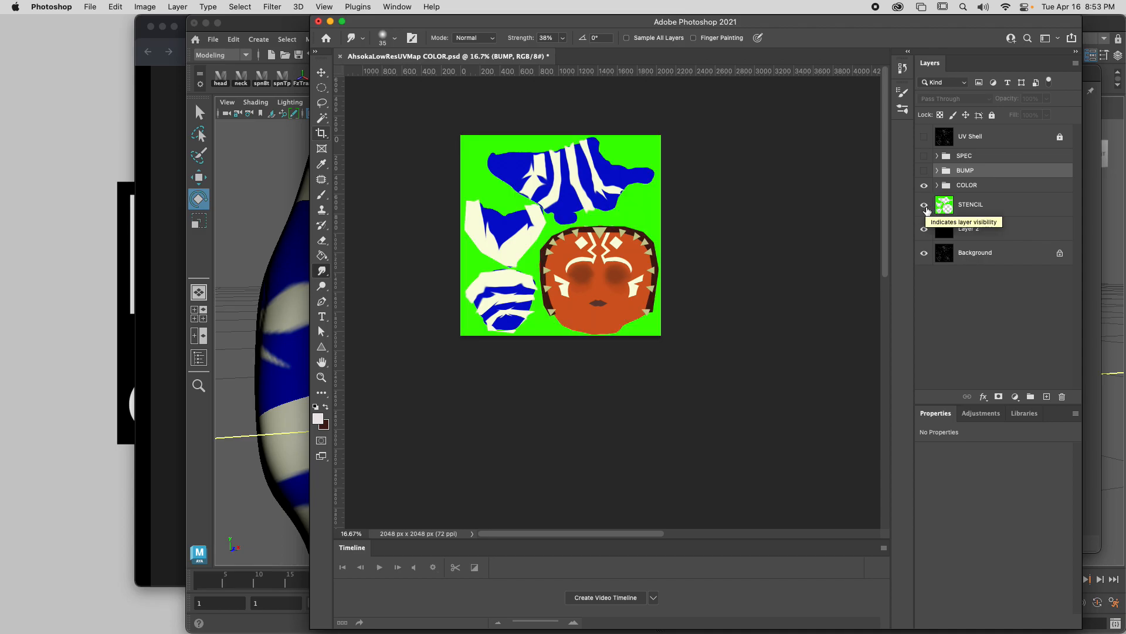
Show the BUMP and SPEC groups over the color map and check the slide listing the files to turn in.
left_click(924, 170)
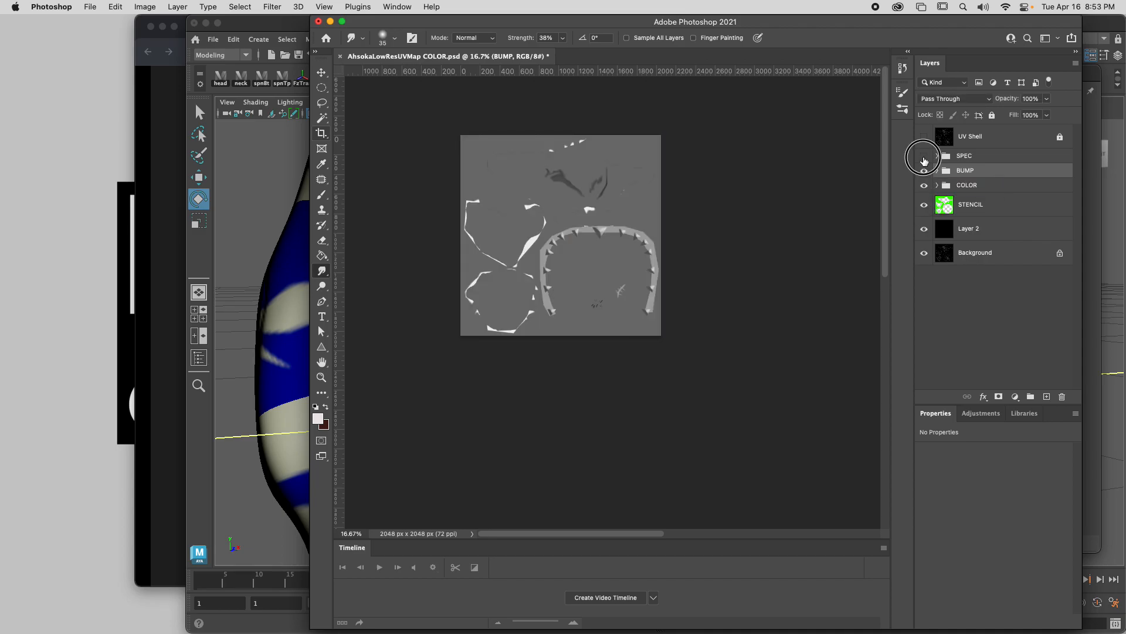
left_click(924, 155)
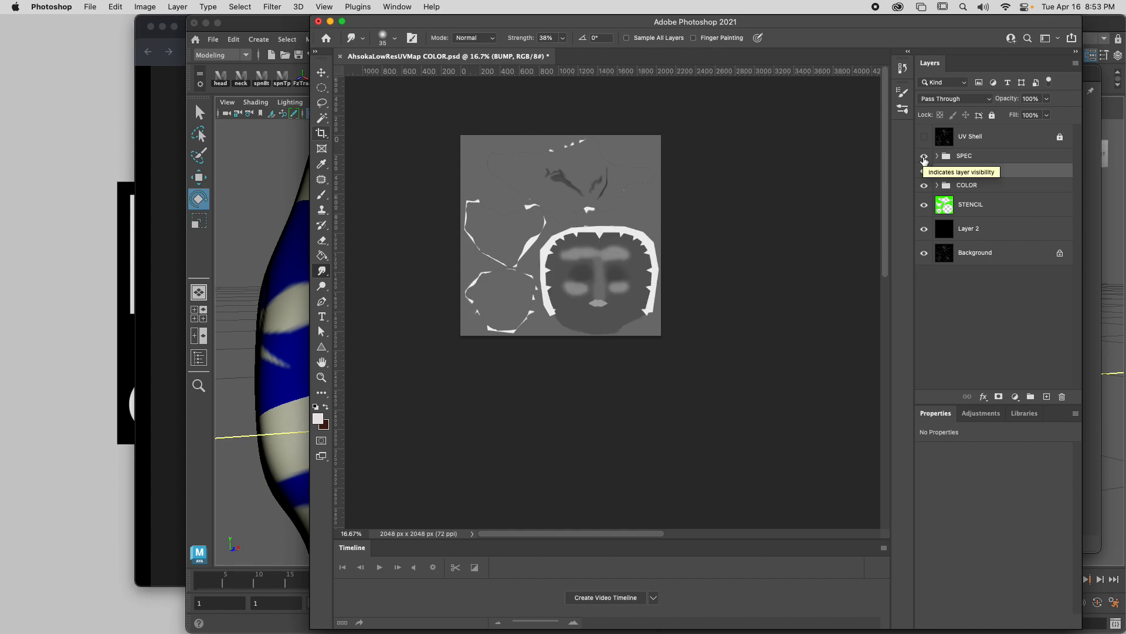
left_click(150, 301)
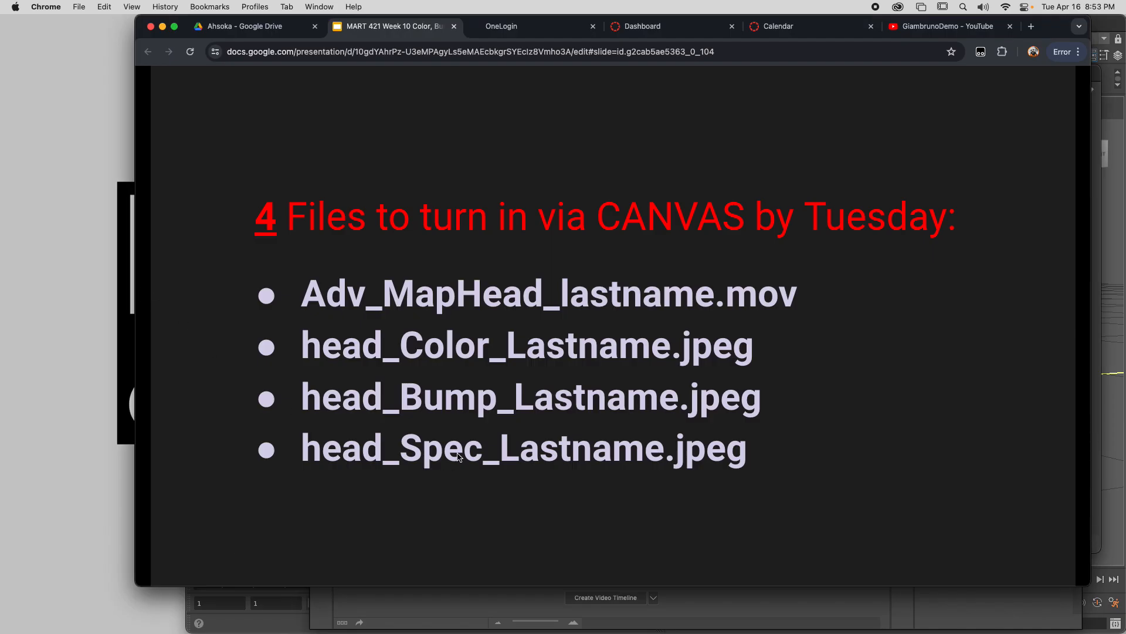
Switch to Maya, close the Attribute Editor and select Ahsoka's head in the perspective view.
left_click(1118, 33)
scroll(586, 409, "up", 5)
left_click_drag(313, 580, 240, 569)
scroll(598, 292, "down", 10)
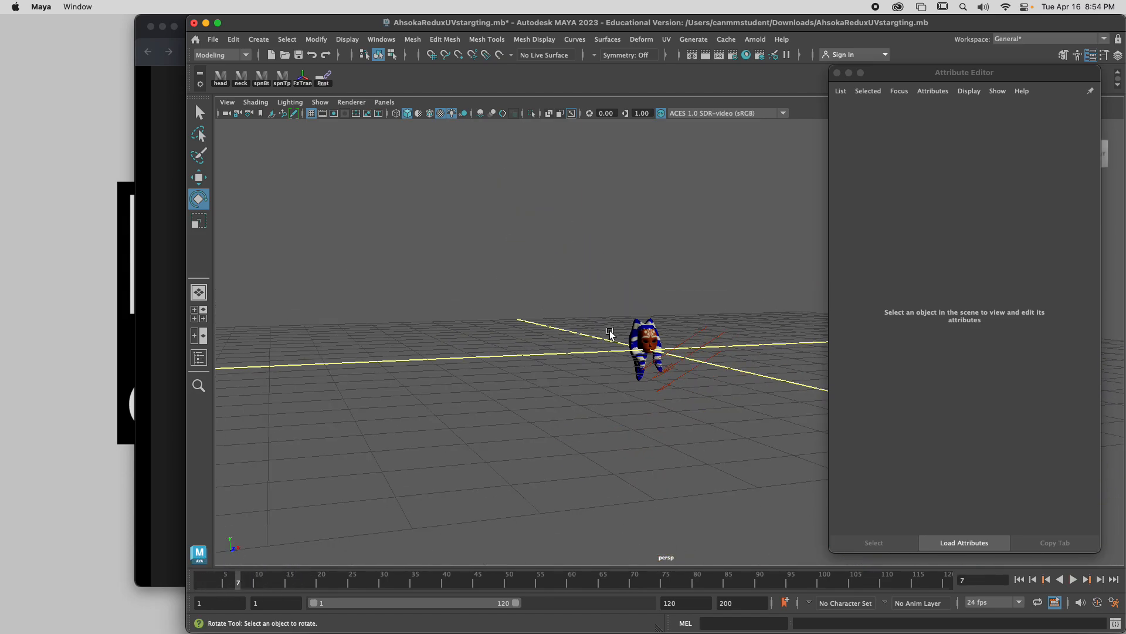
scroll(630, 329, "up", 4)
left_click(837, 72)
left_click(545, 359)
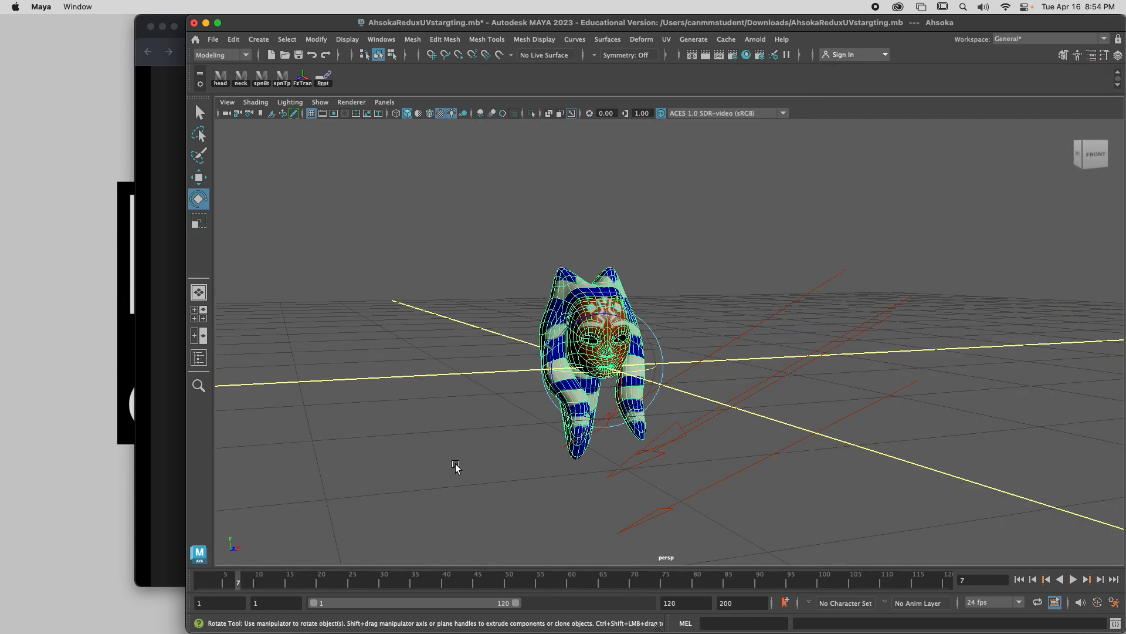
Animate the head as a turntable from frame 1 to frame 120, rotating it to about 710° in Y at the last frame.
left_click_drag(210, 585, 147, 585)
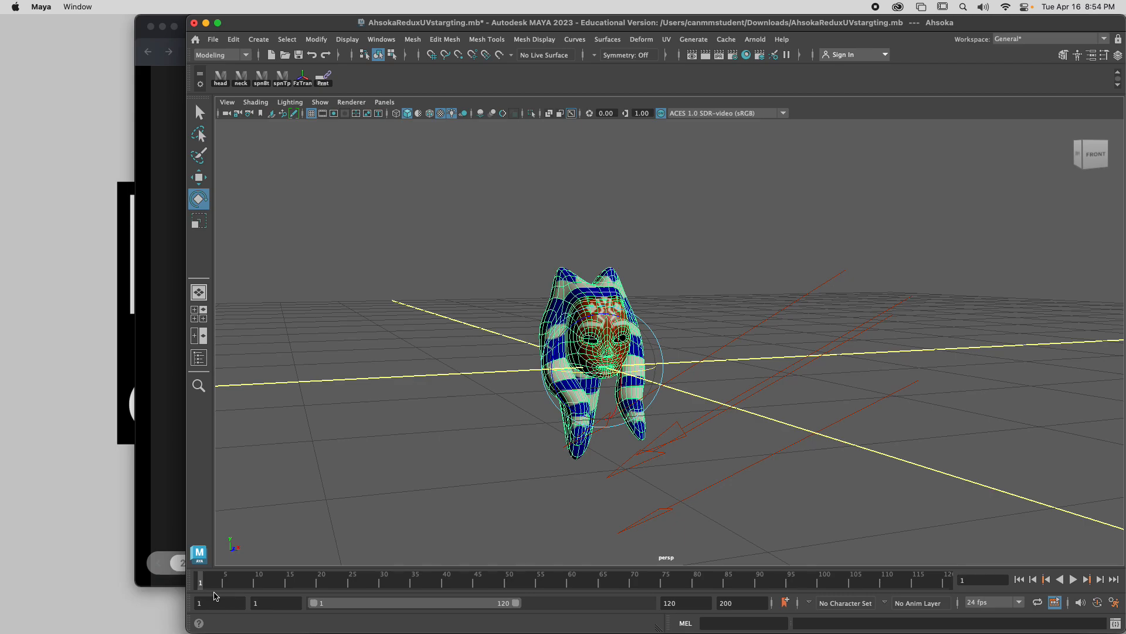
left_click_drag(221, 584, 999, 581)
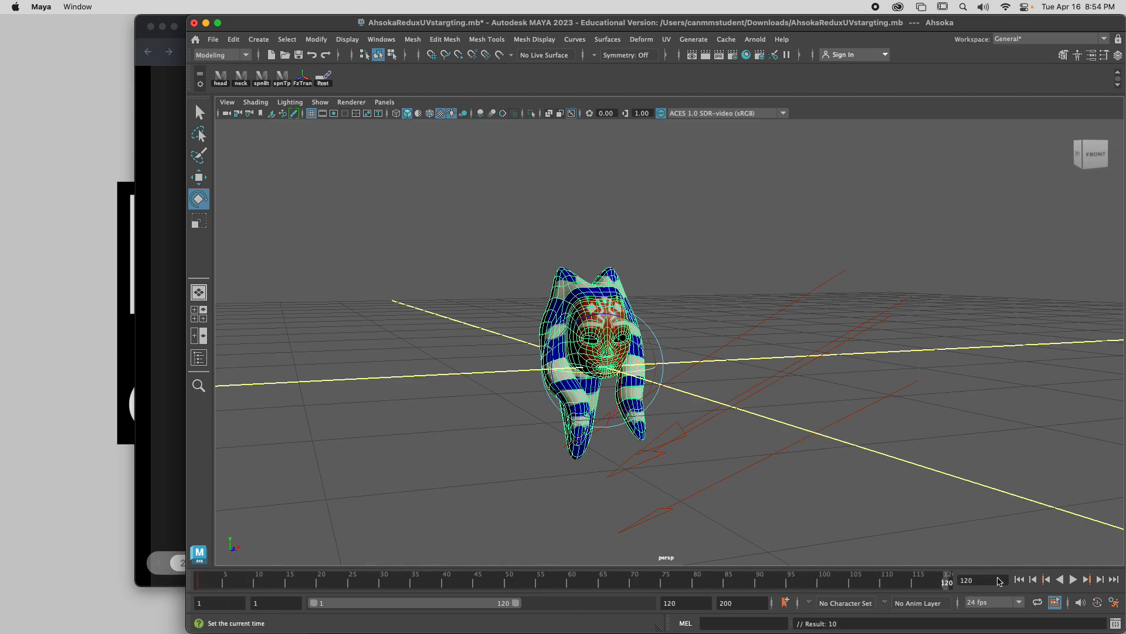
left_click_drag(584, 402, 598, 373)
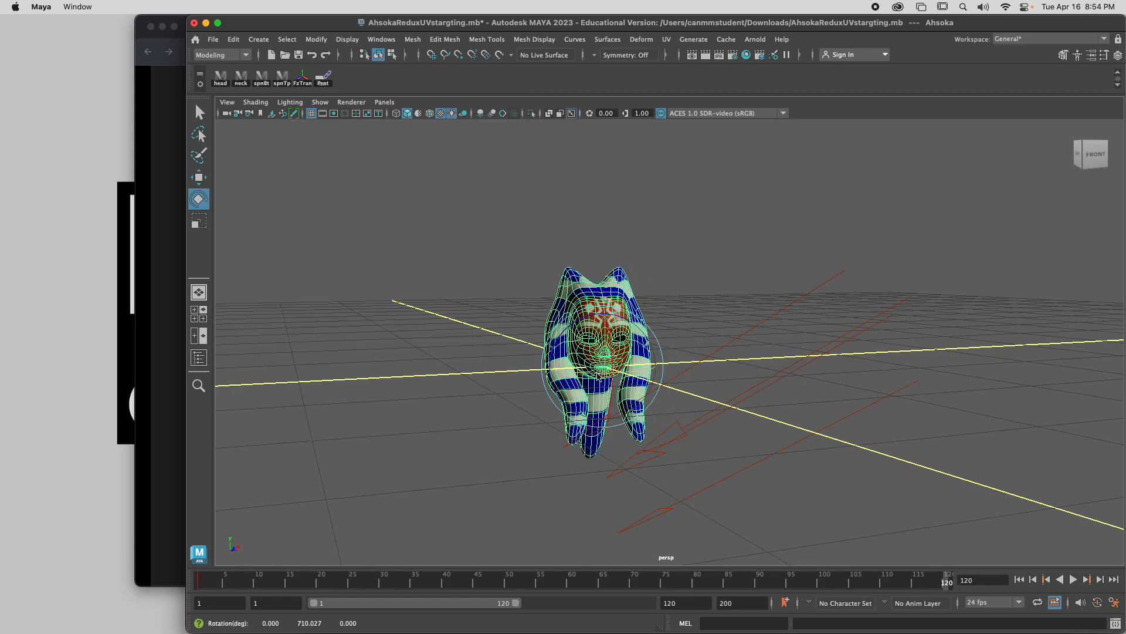
Select the directional lights and move them down until they are out of view, framing the head closely.
scroll(643, 528, "up", 3)
left_click_drag(636, 518, 700, 503)
left_click(732, 339)
left_click_drag(735, 297, 752, 322)
left_click_drag(716, 267, 751, 298)
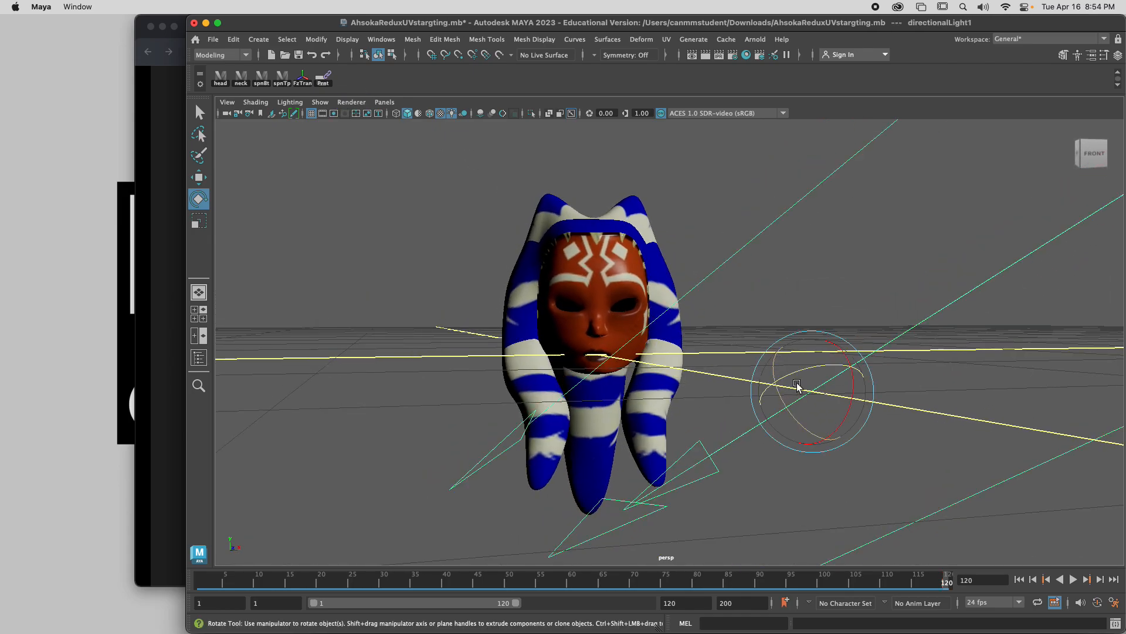
key("w")
left_click_drag(812, 333, 865, 624)
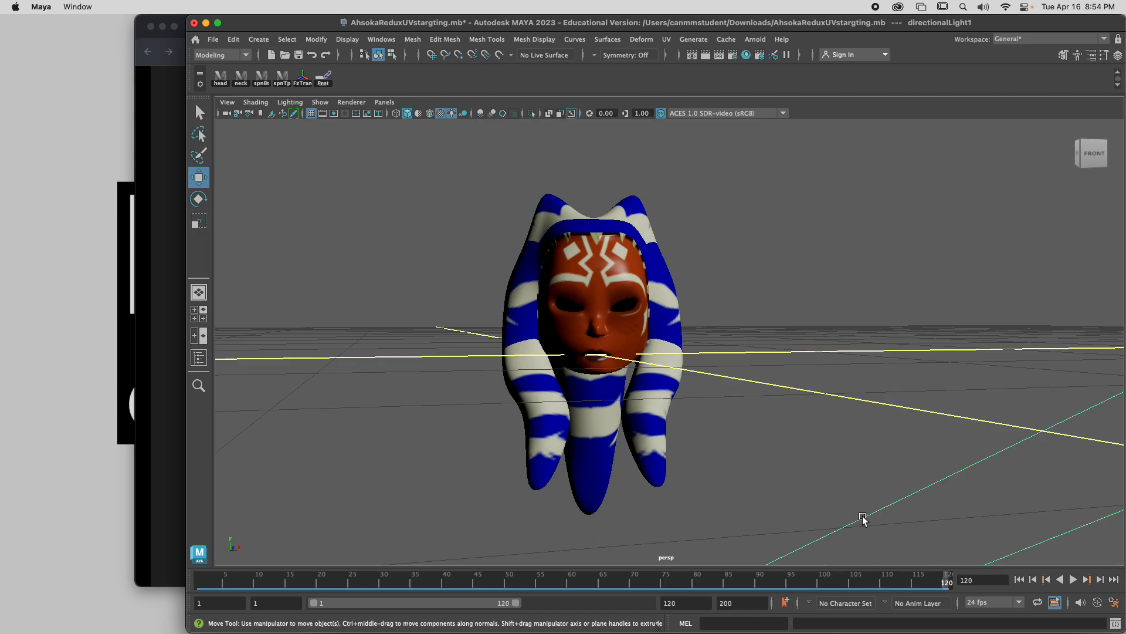
scroll(868, 516, "down", 5)
left_click_drag(706, 372, 705, 491)
scroll(692, 347, "up", 8)
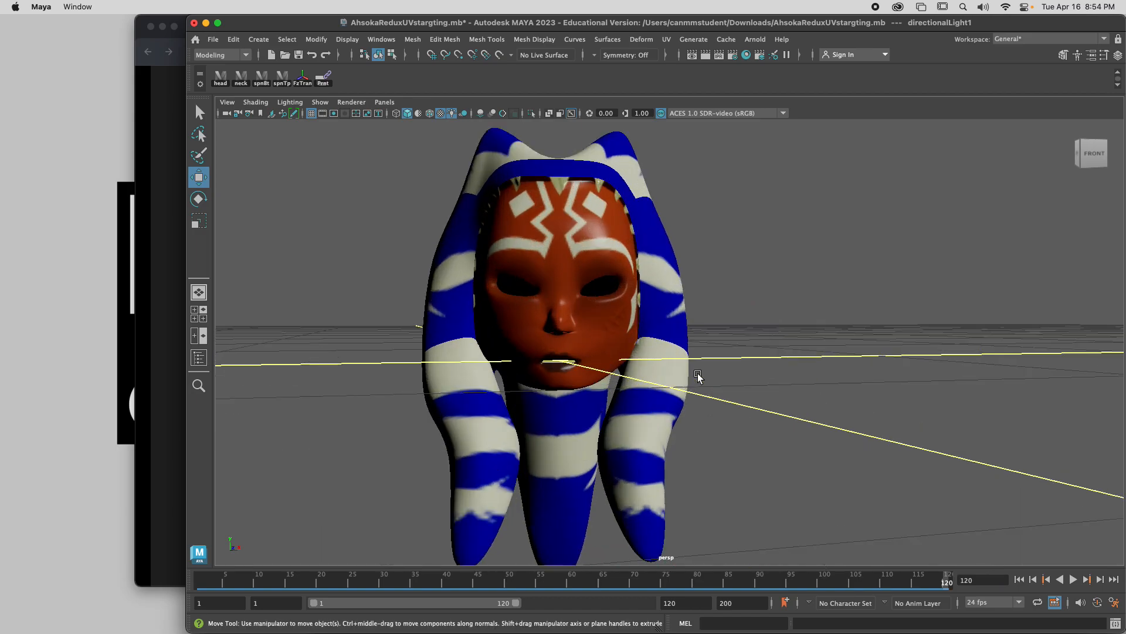
Return to frame 1 and open the Playblast options.
left_click_drag(419, 583, 125, 567)
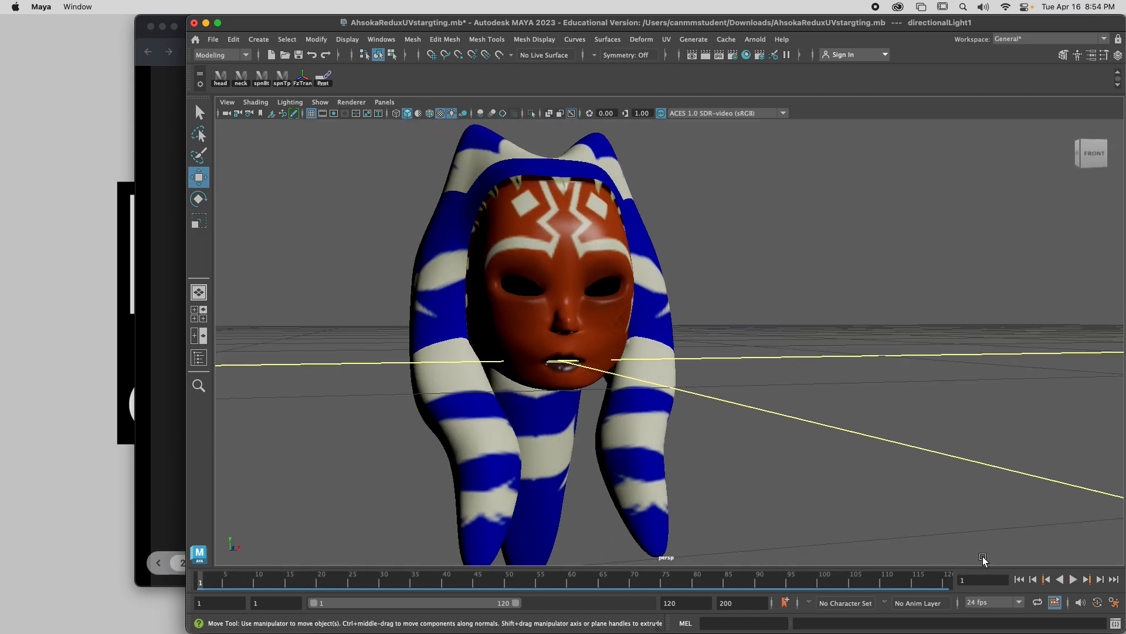
right_click(1084, 580)
left_click(1119, 576)
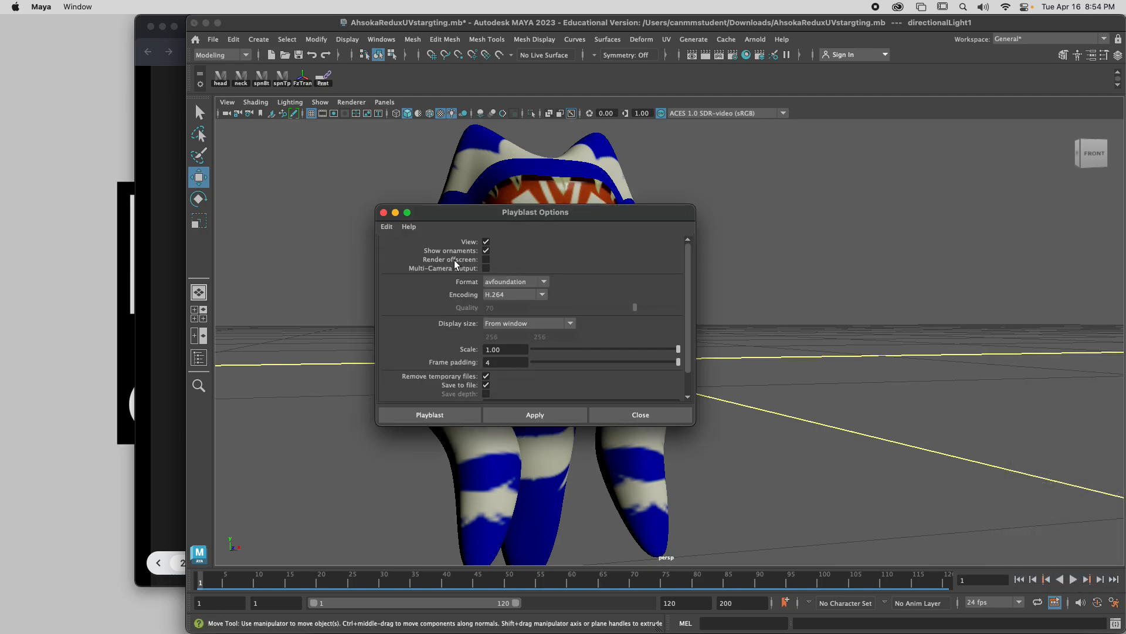
scroll(510, 298, "down", 2)
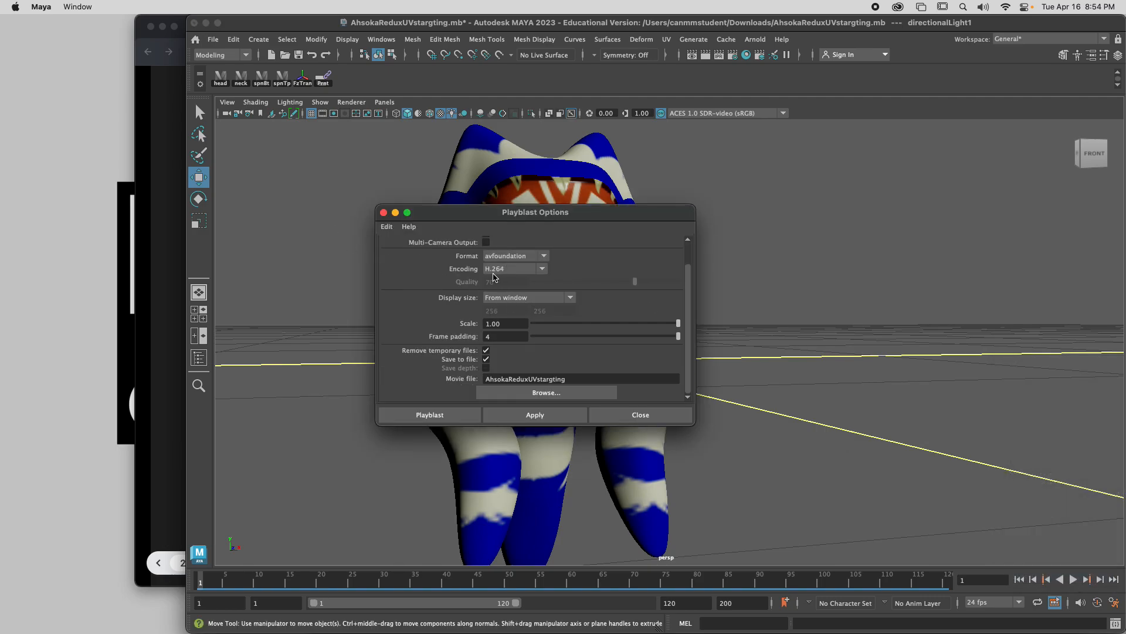
Set the playblast movie file to fullspechead on the Desktop.
left_click(542, 393)
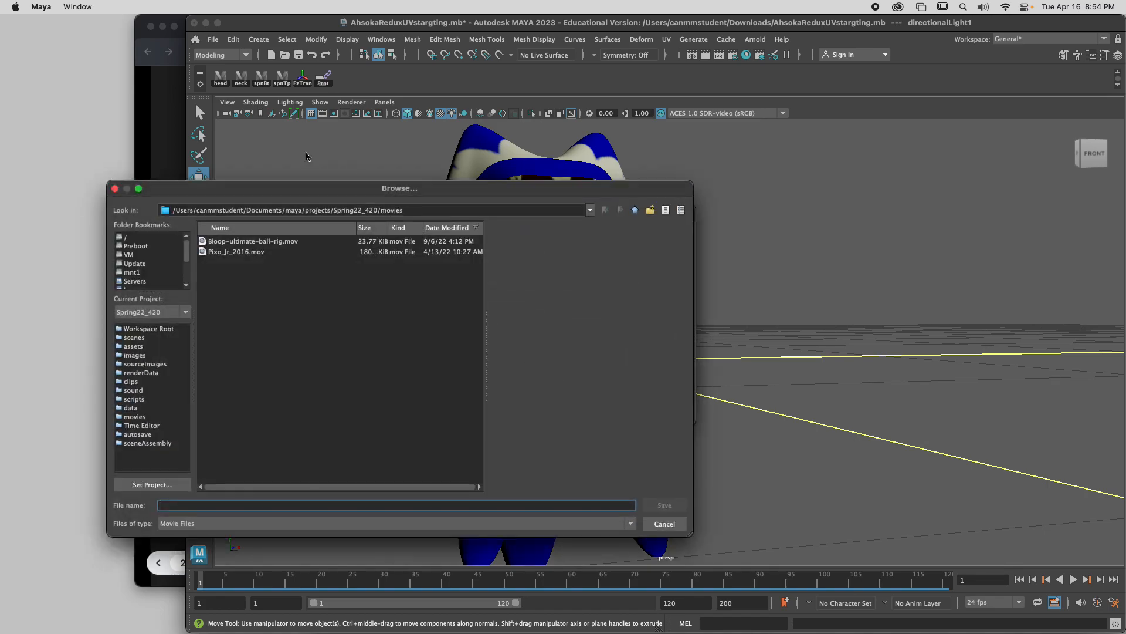
scroll(173, 252, "down", 2)
left_click(135, 271)
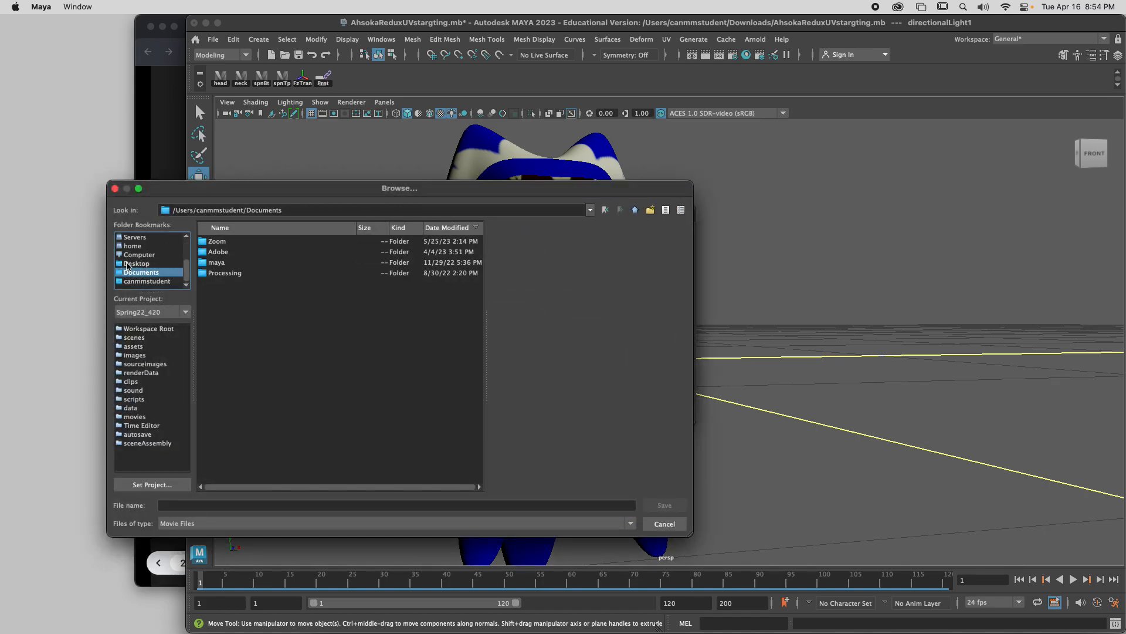
left_click(130, 264)
left_click(174, 505)
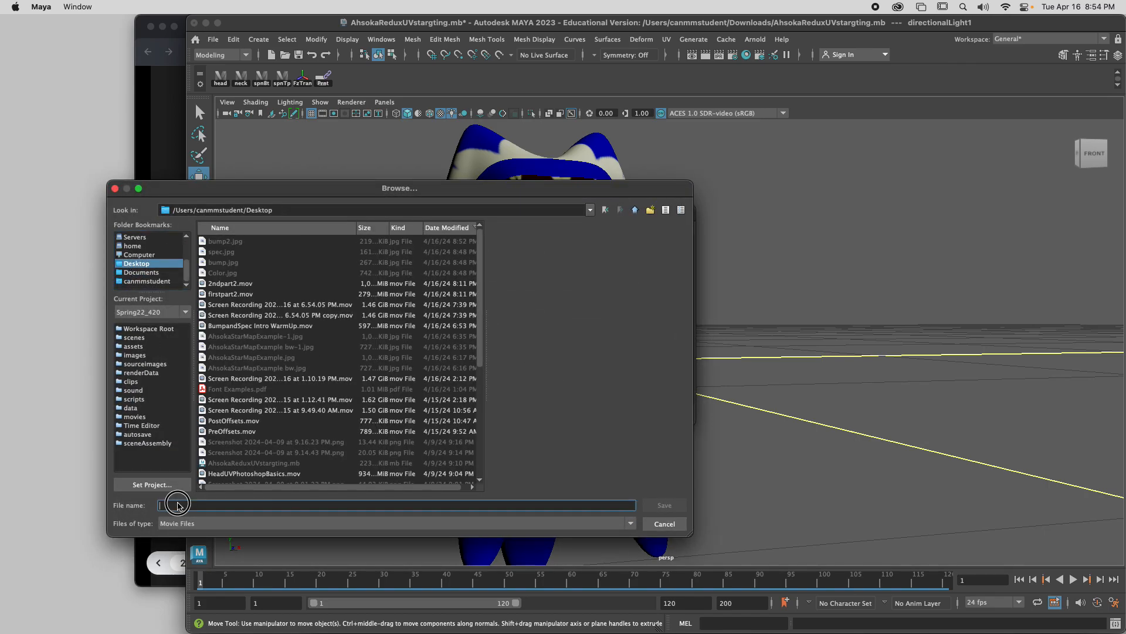
type("fullscechead")
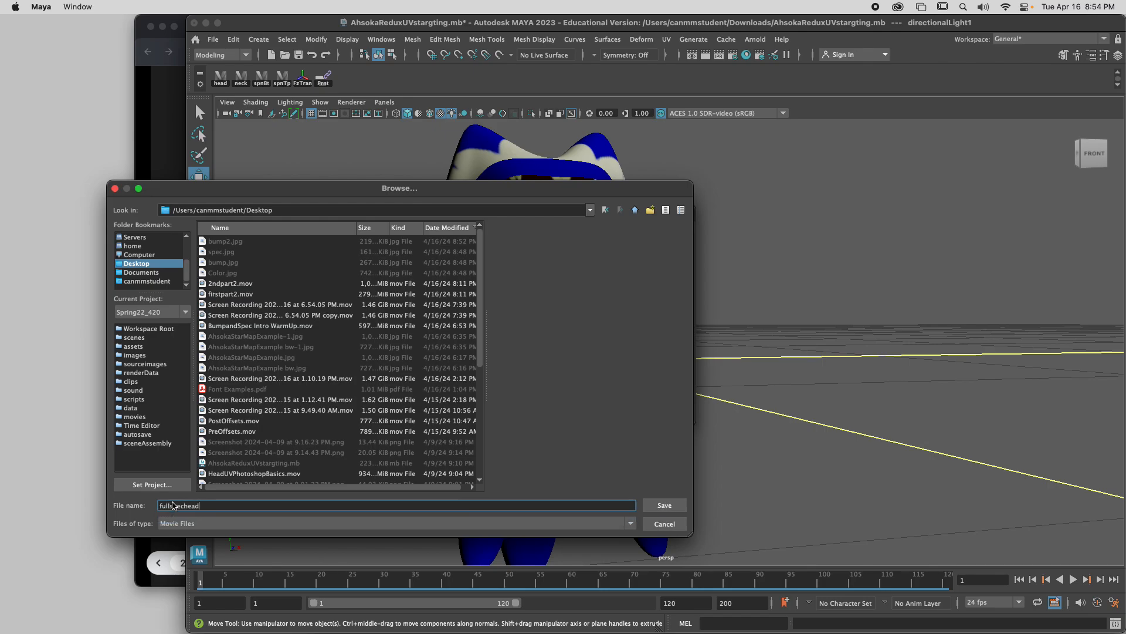
left_click(665, 507)
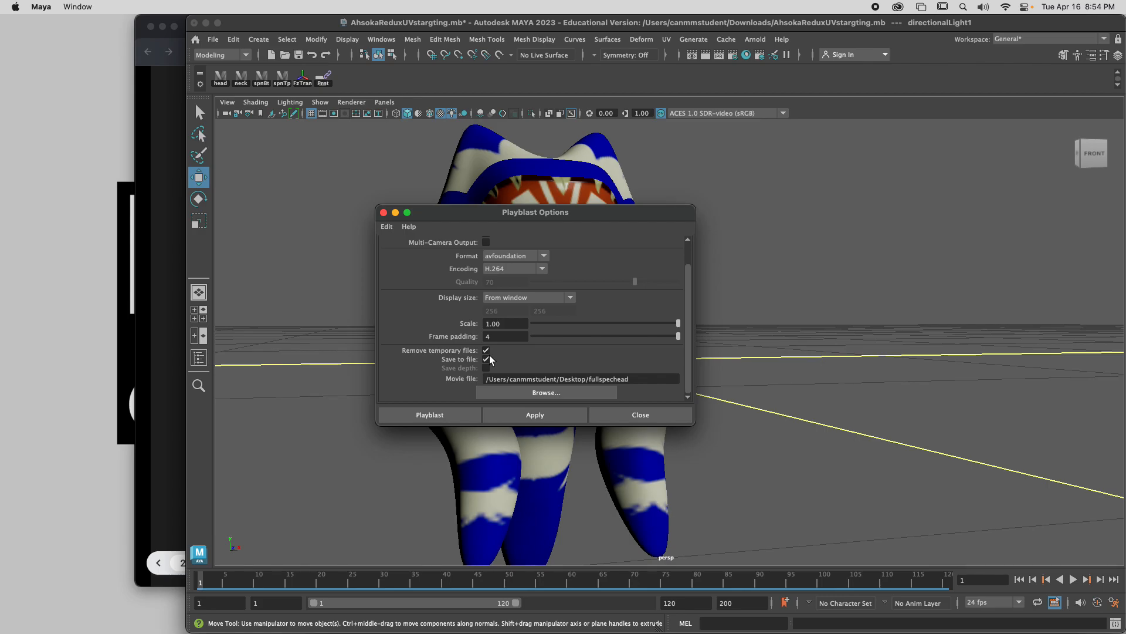
Playblast the head turntable, check the movie against the turn-in slide, and close the movie window.
left_click(437, 414)
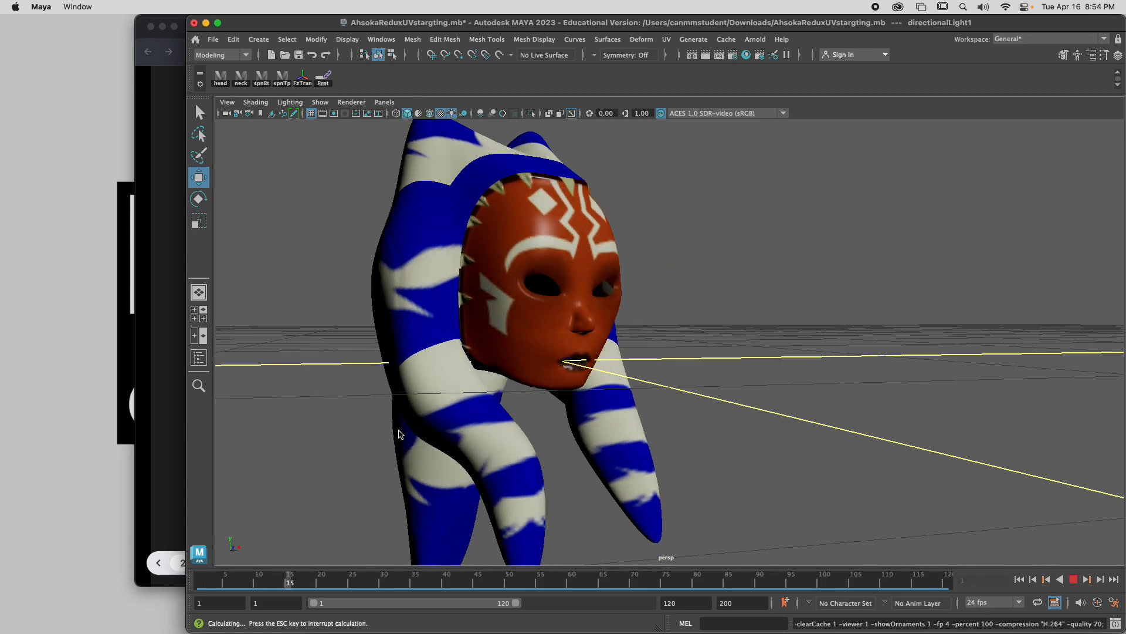
left_click(158, 373)
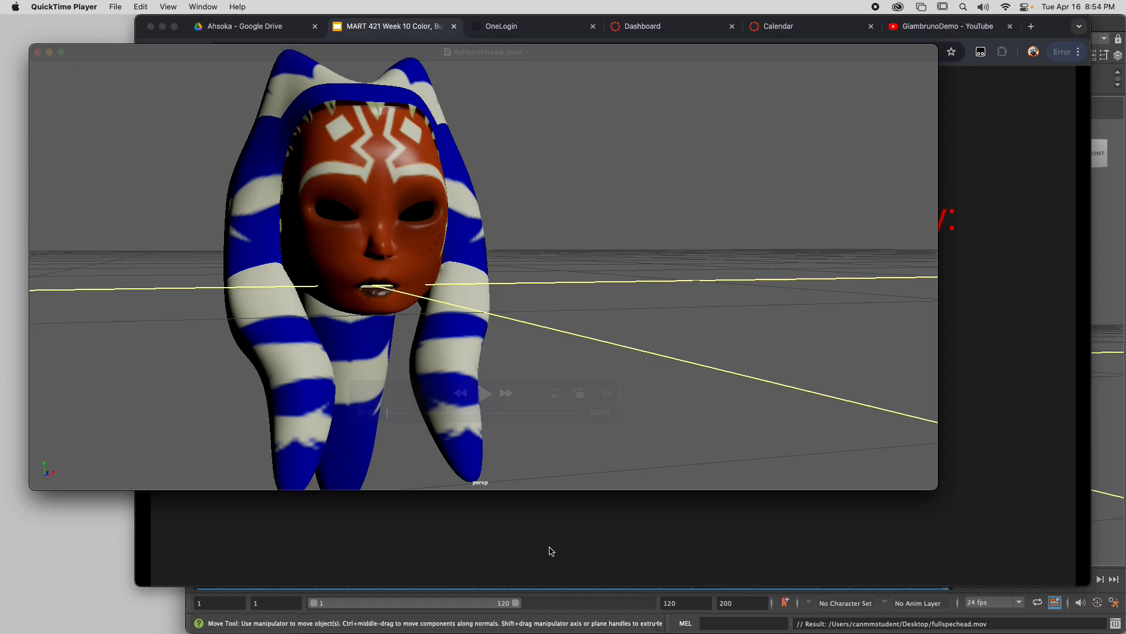
left_click(548, 548)
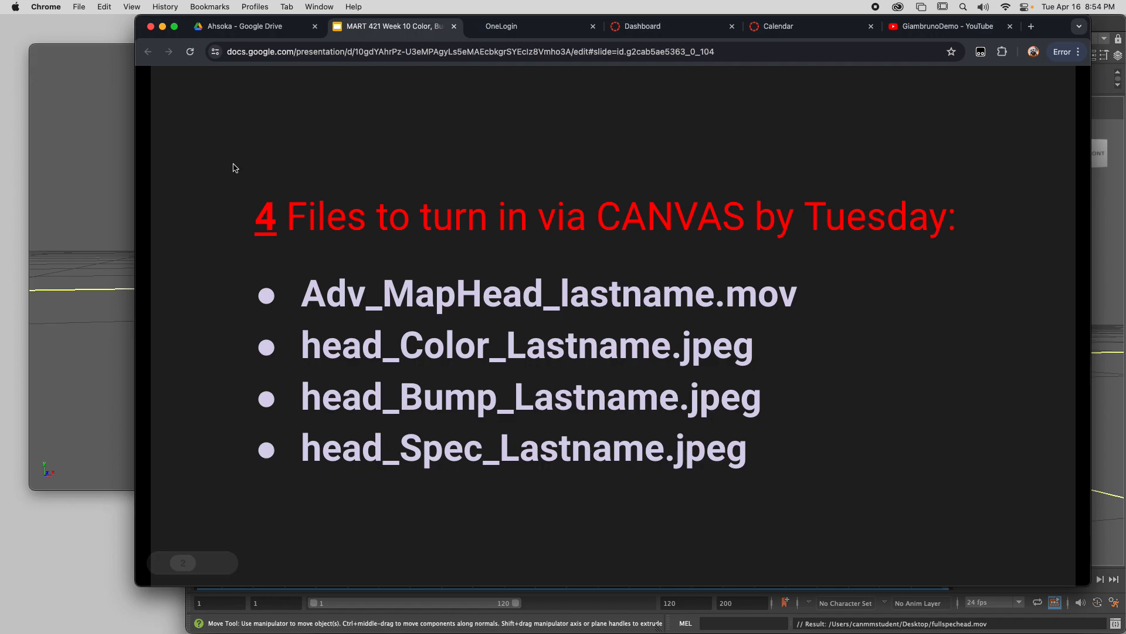
left_click(76, 185)
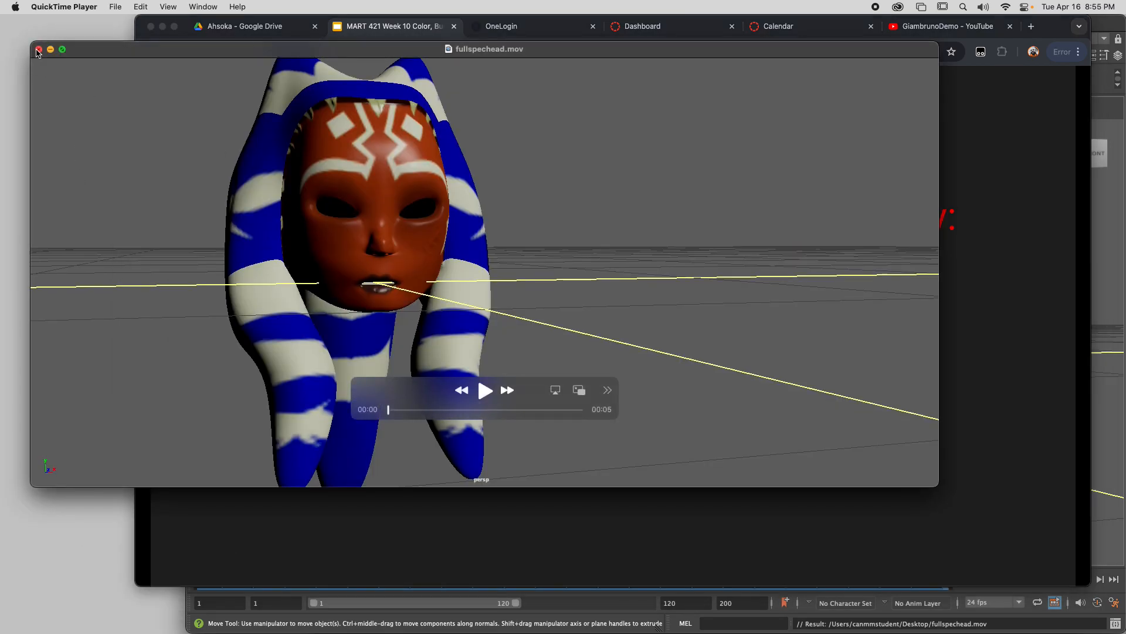
left_click(37, 51)
In Canvas, enter the Sp 24 MART 421 course in Student View and open the Head, Color, Bump & Spec Mapped assignment.
left_click(658, 25)
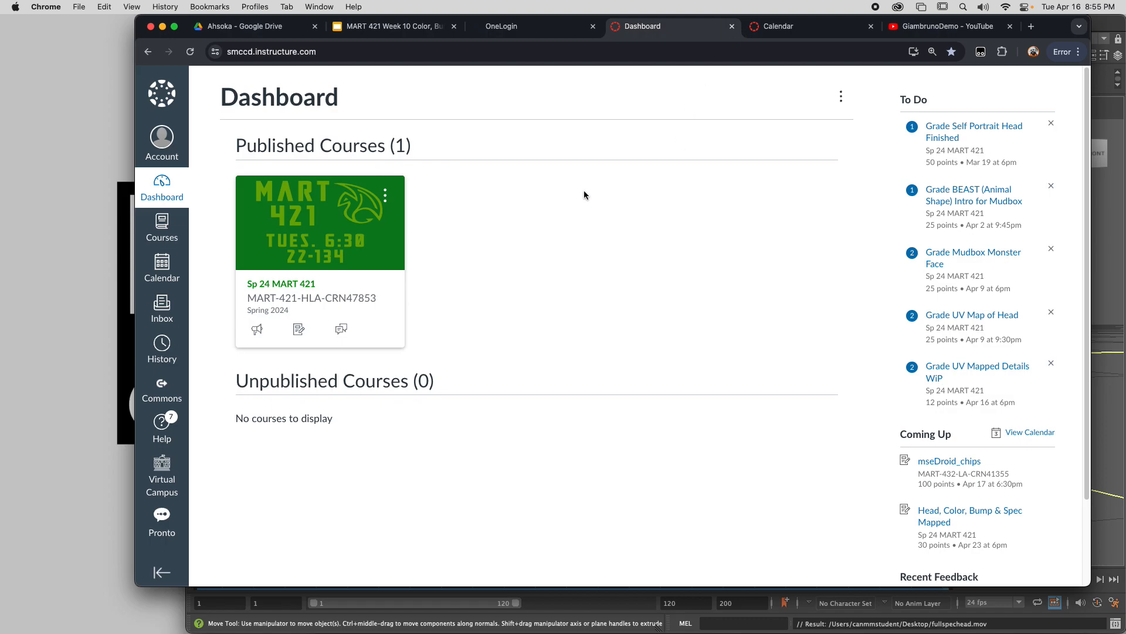
left_click(258, 285)
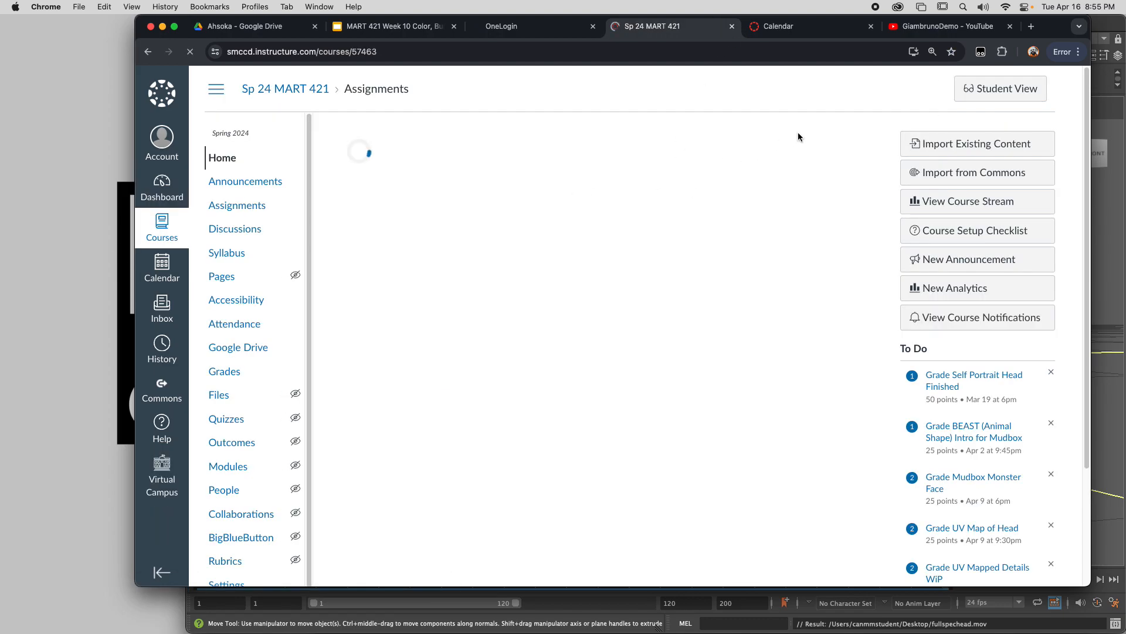
left_click(989, 87)
left_click_drag(1065, 18, 1017, 9)
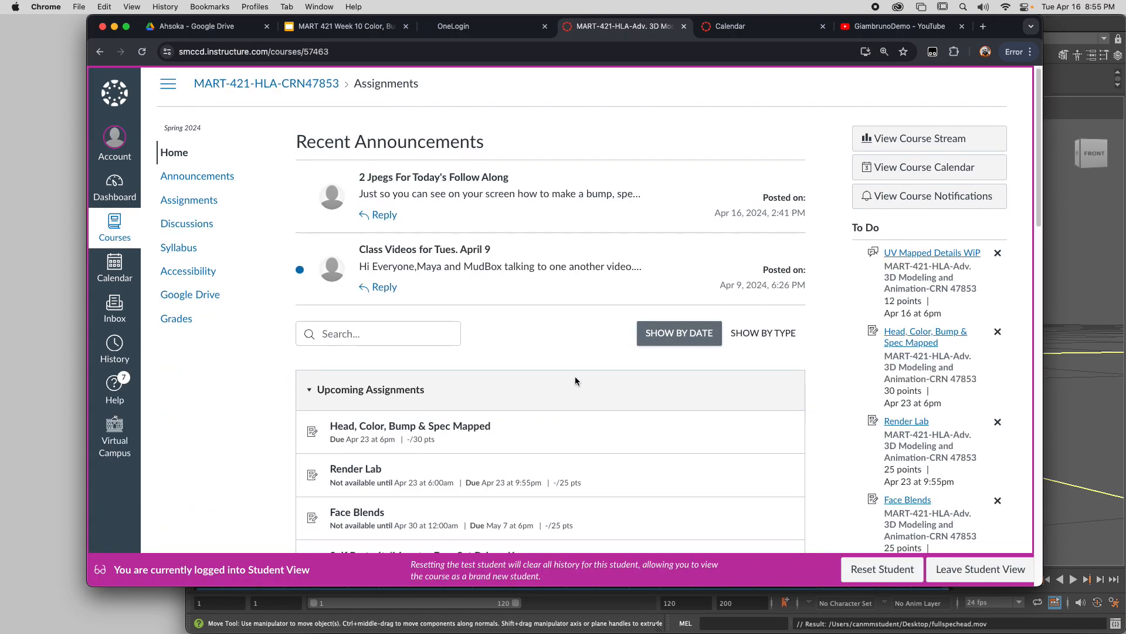
scroll(575, 377, "down", 1)
left_click(384, 398)
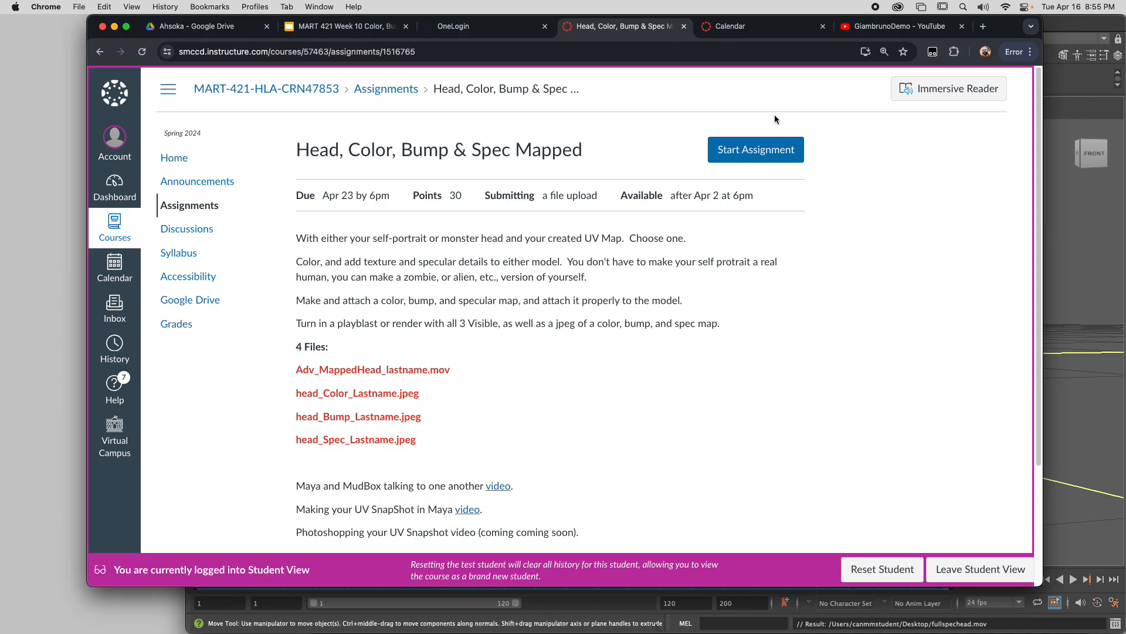
Start the assignment submission and add three more upload slots for a total of four files.
left_click(757, 149)
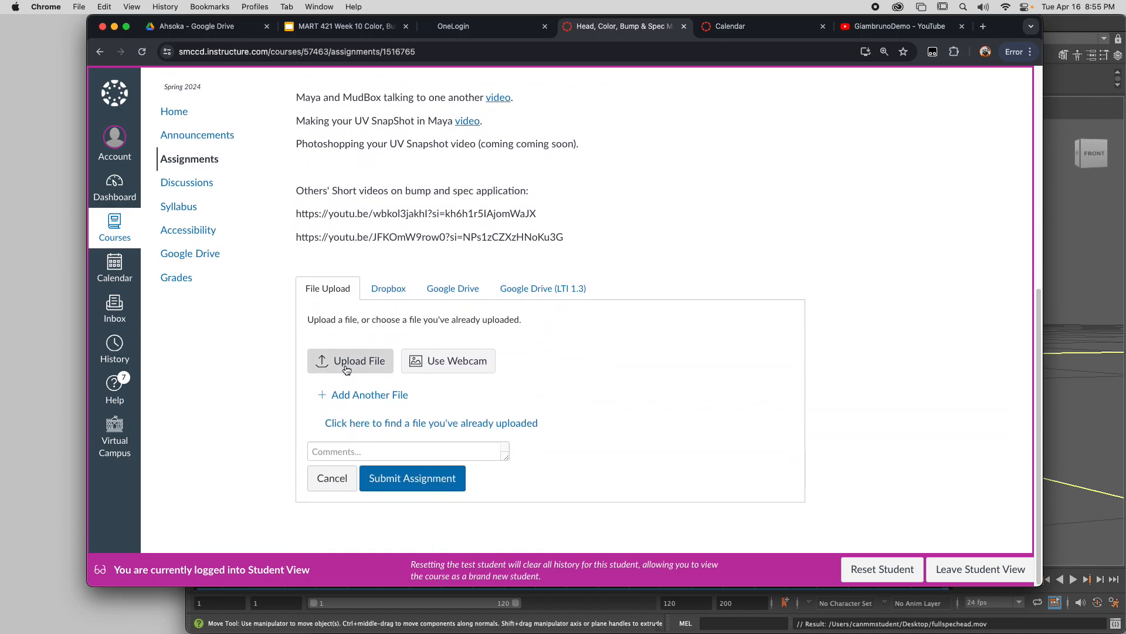
left_click(363, 395)
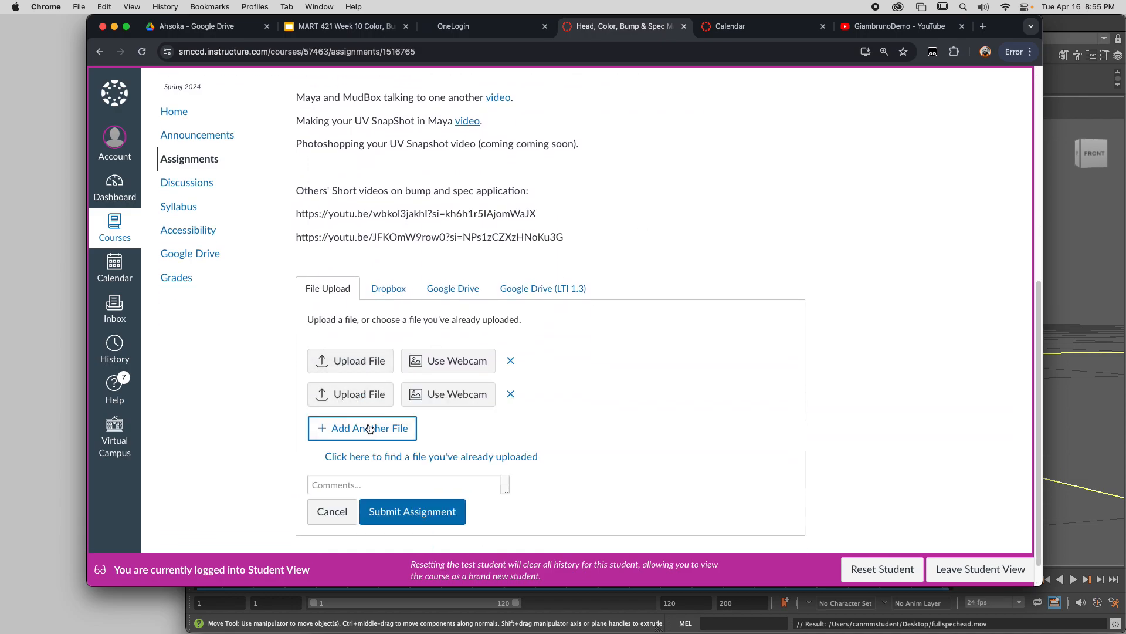
left_click(370, 428)
left_click(376, 461)
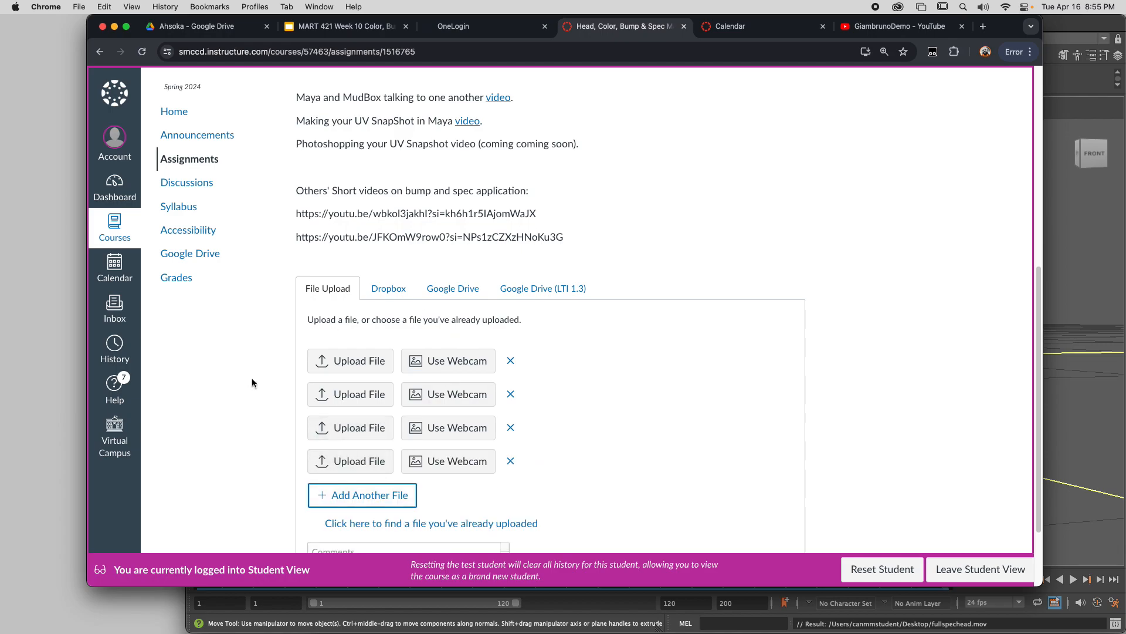
Attach fullspechead.mov from the Desktop in the first upload slot.
left_click(359, 361)
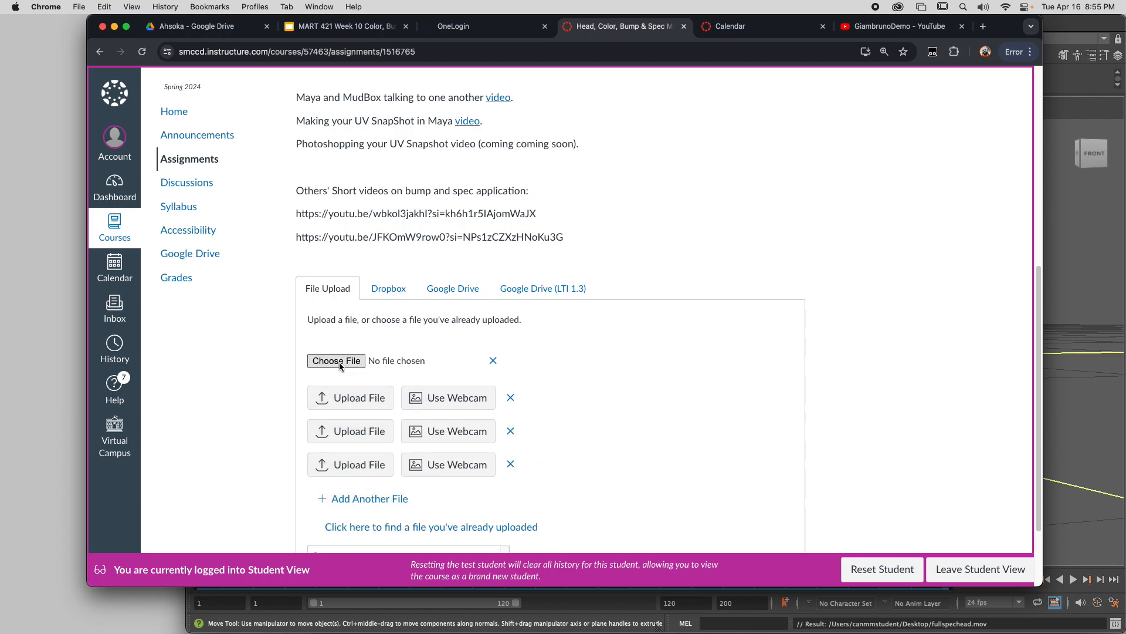
left_click(339, 361)
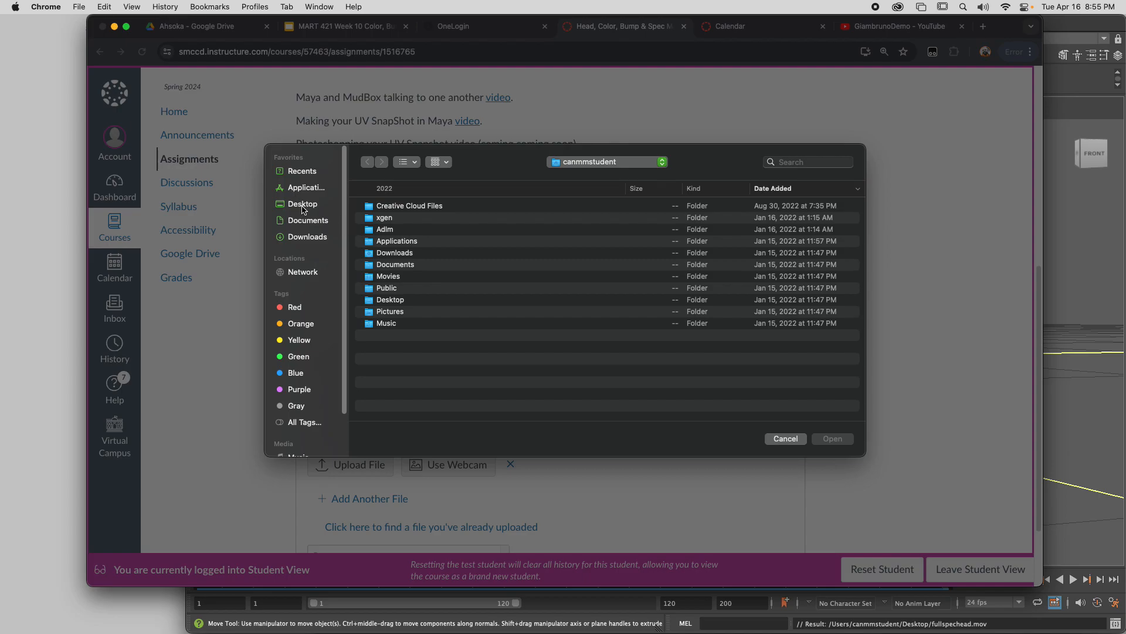
left_click(303, 204)
left_click(392, 208)
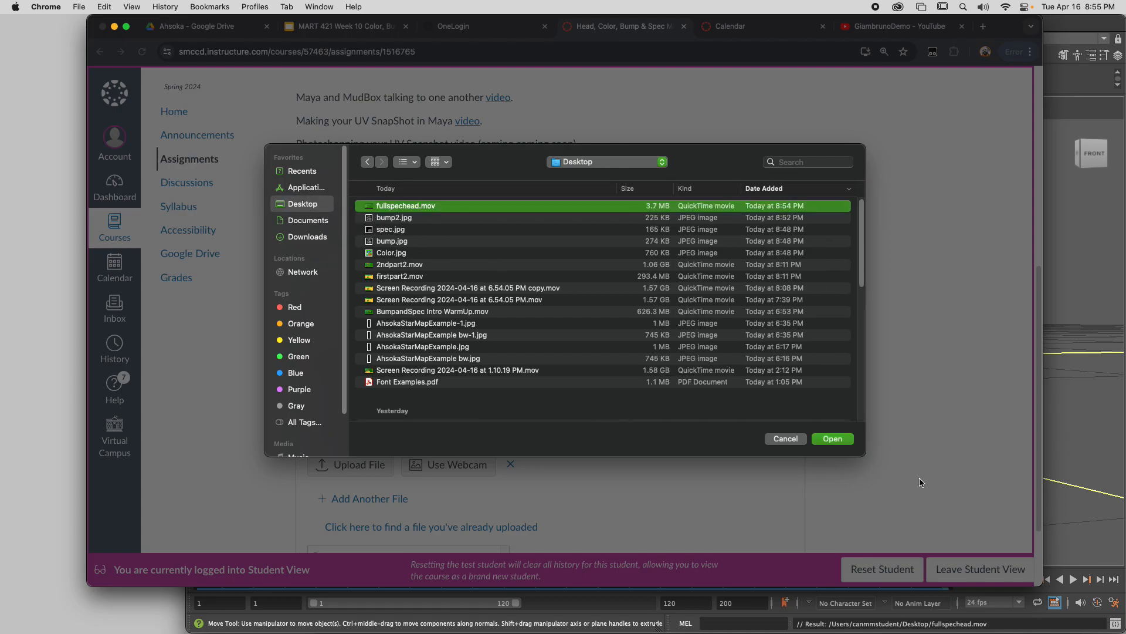
left_click(833, 439)
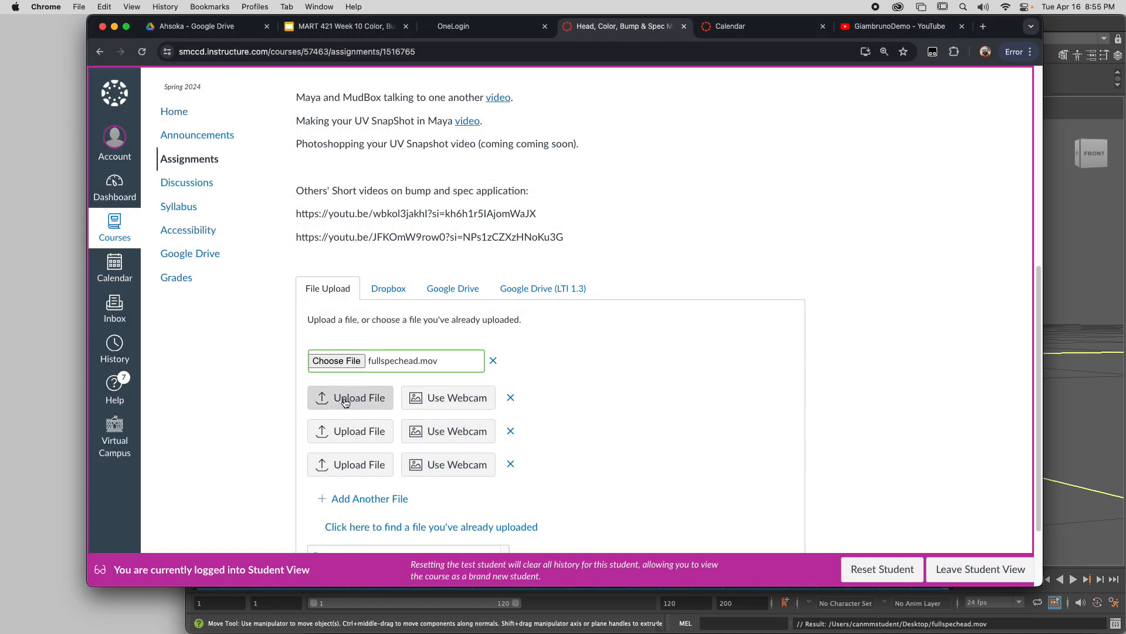
Attach Color.jpg from the Desktop in the second upload slot.
left_click(346, 398)
left_click(337, 401)
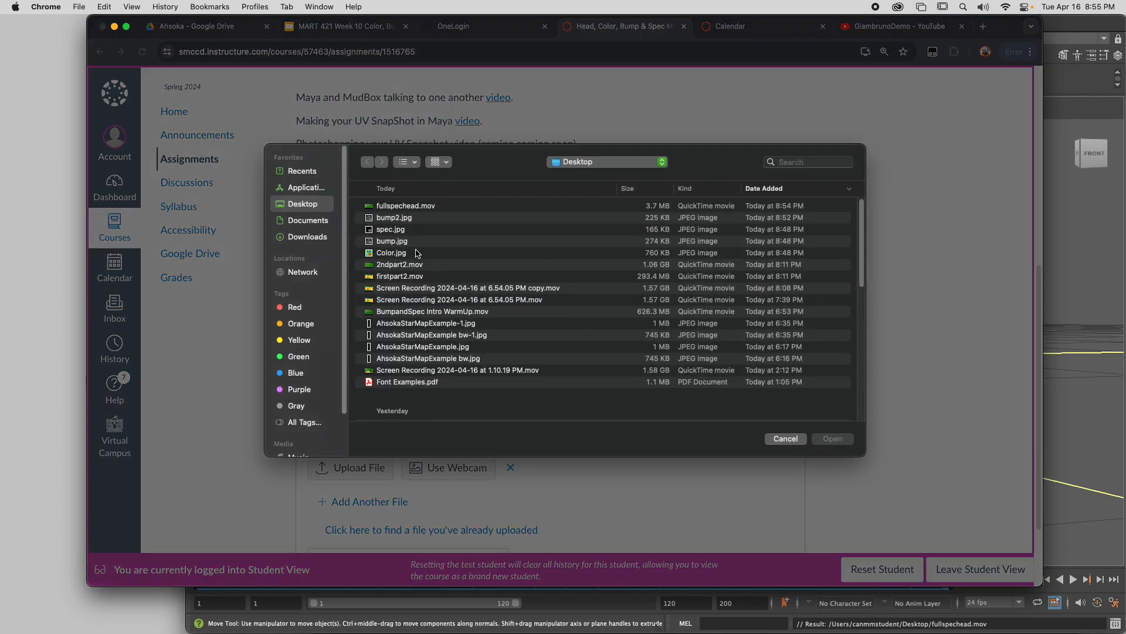
left_click(390, 252)
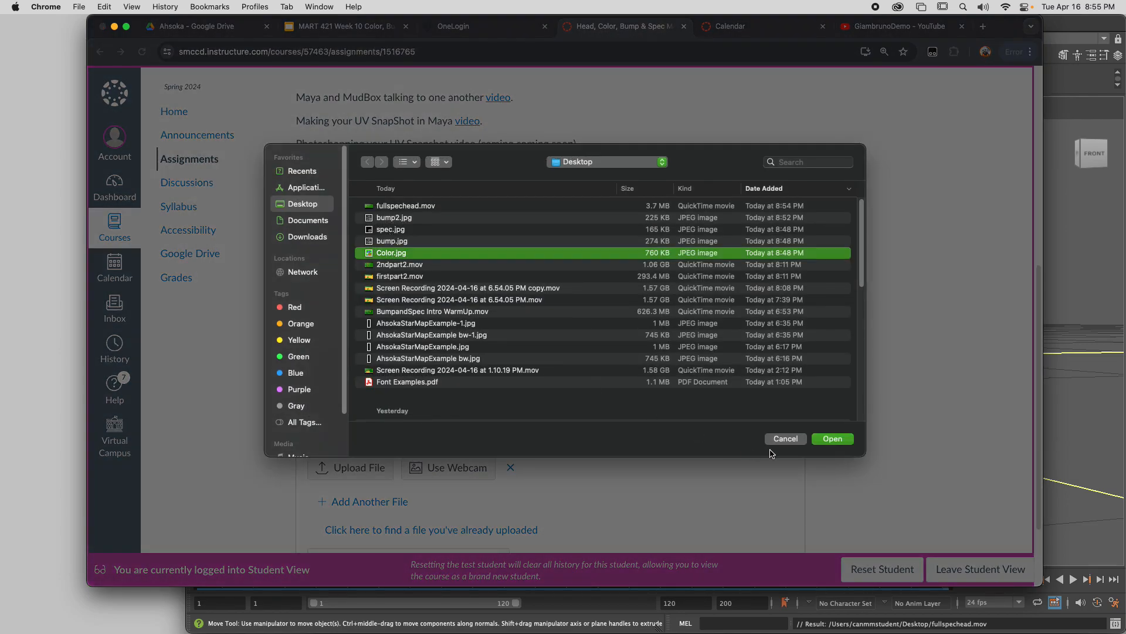
left_click(833, 439)
Attach bump.jpg from the Desktop in the third upload slot.
left_click(344, 446)
left_click(351, 434)
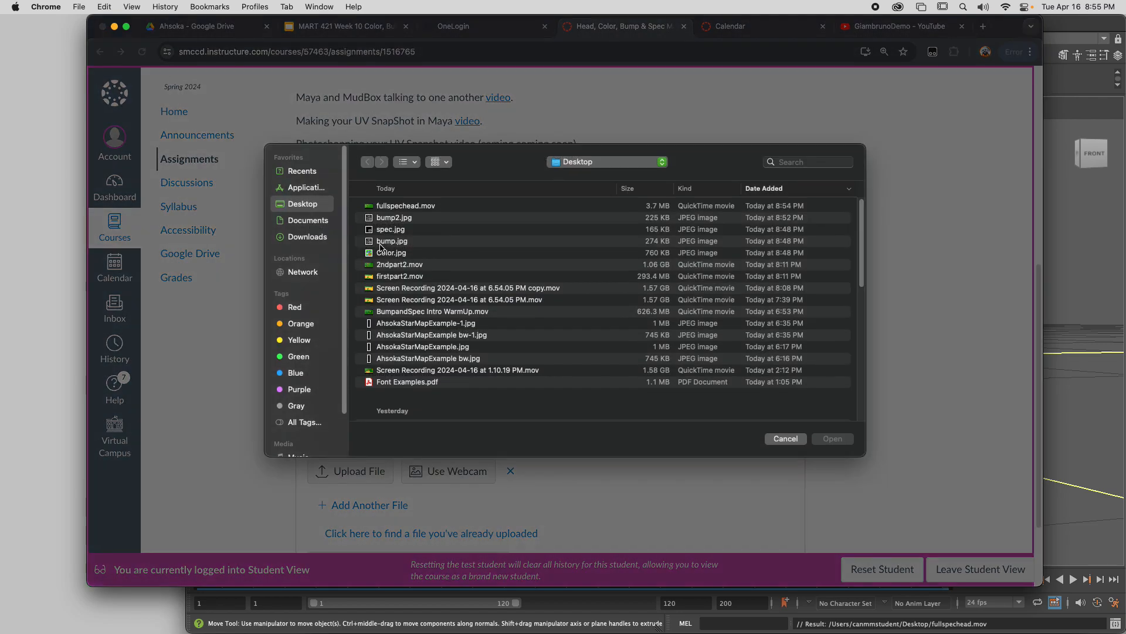
left_click(385, 241)
left_click(832, 439)
Attach spec.jpg from the Desktop in the fourth upload slot.
left_click(338, 471)
left_click(352, 473)
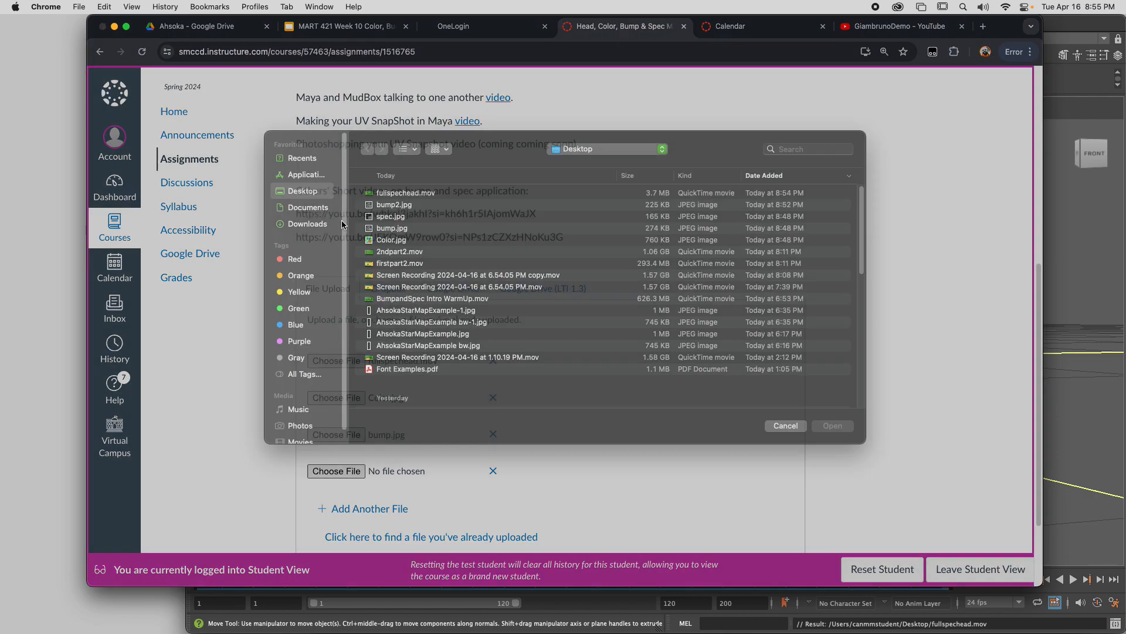
left_click(385, 229)
left_click(836, 438)
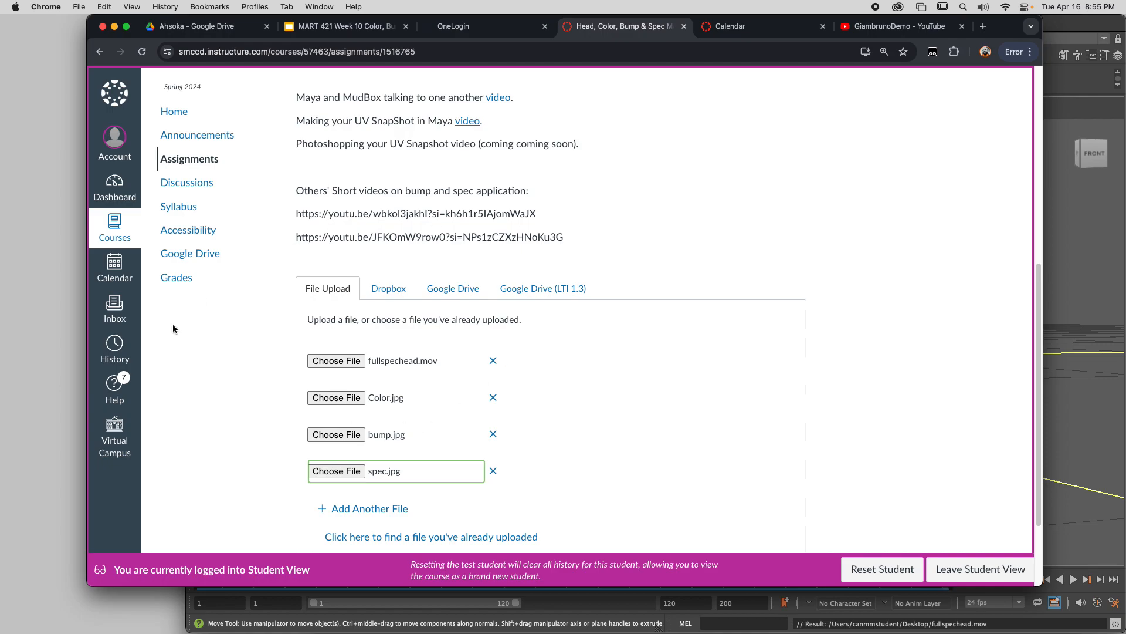
Review the assignment's list of four required files and submit the assignment with the attached files.
scroll(525, 358, "up", 5)
scroll(516, 351, "up", 2)
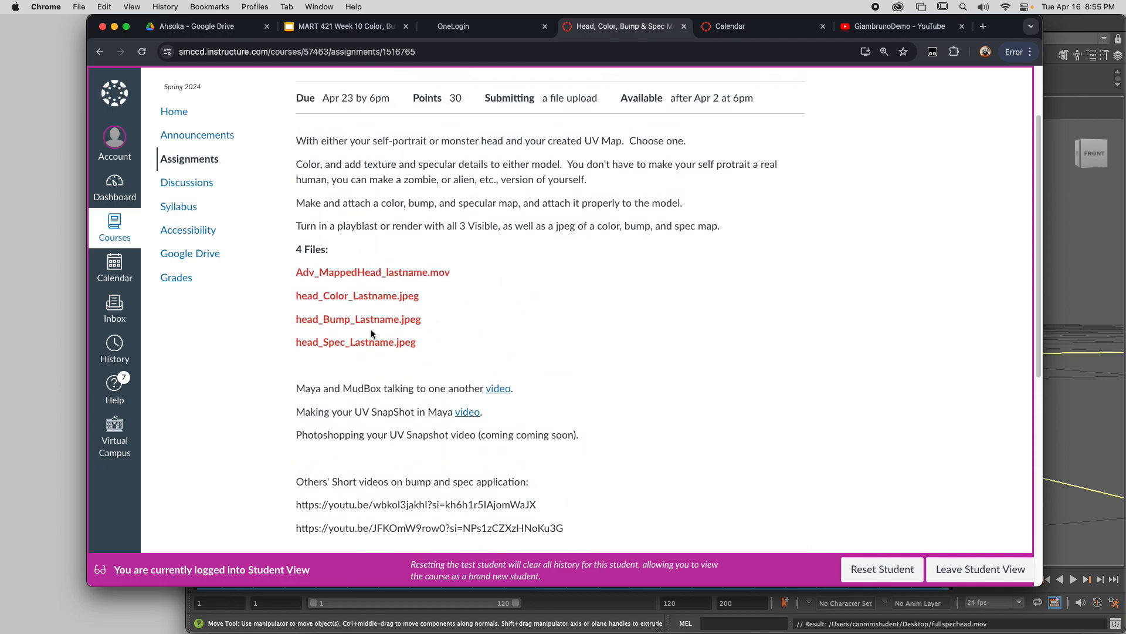
scroll(457, 370, "down", 1)
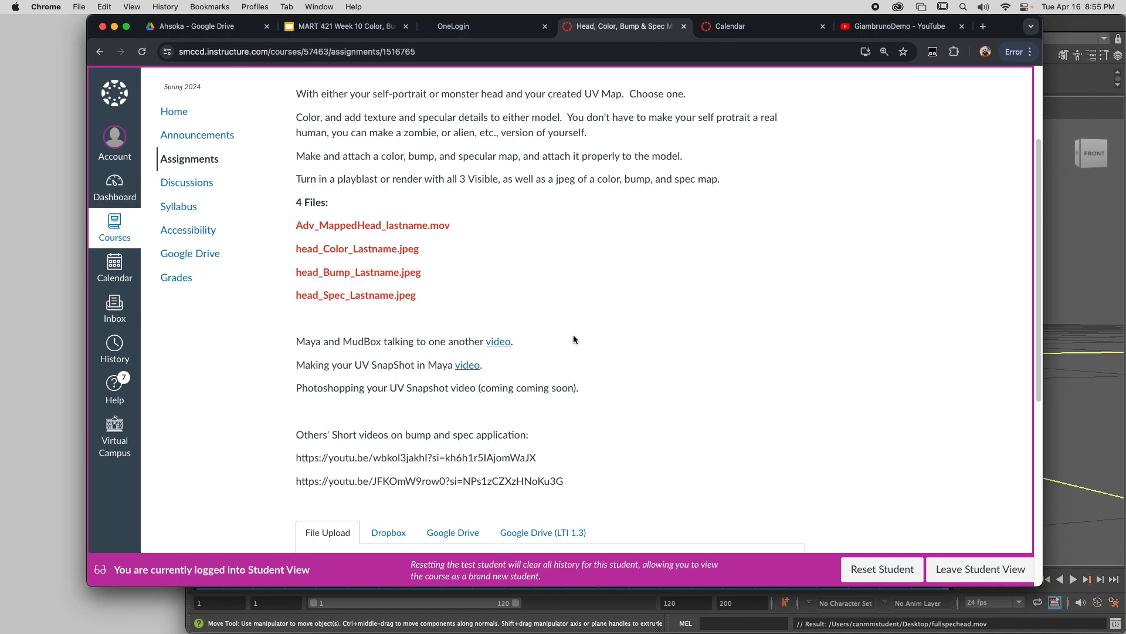
scroll(430, 369, "down", 6)
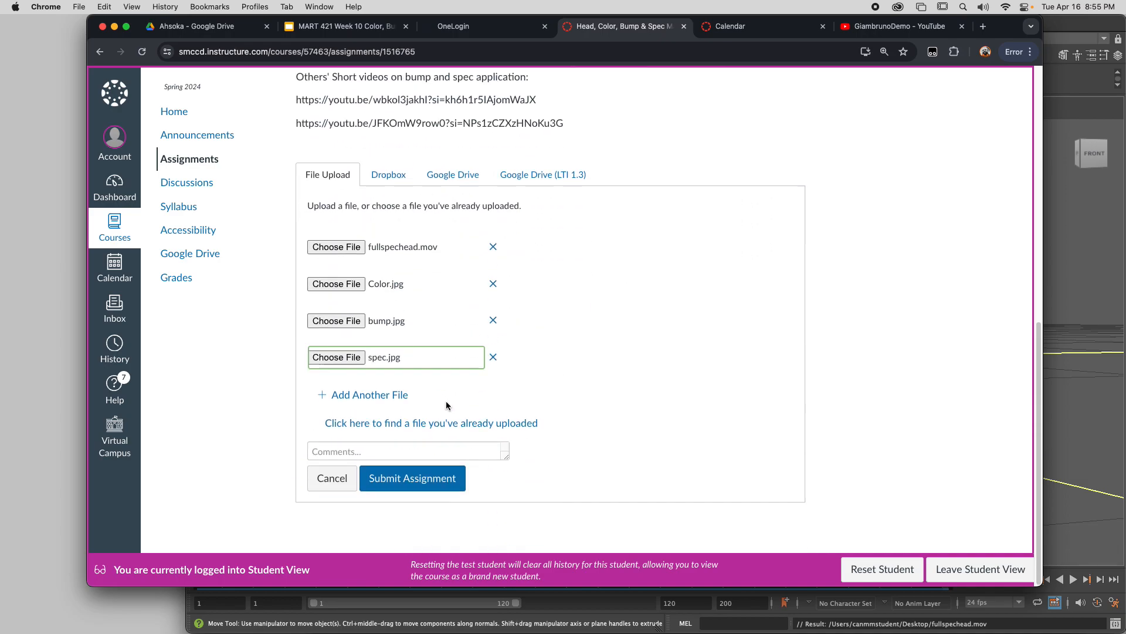
left_click(416, 486)
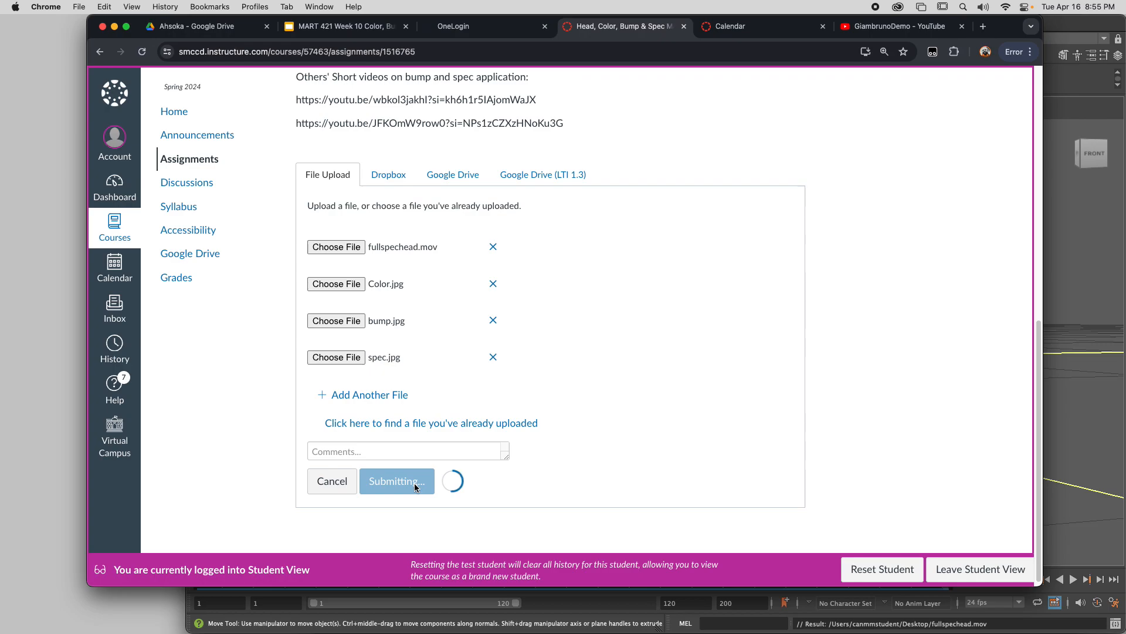
Switch to Maya, turn the view to a three-quarter angle of Ahsoka's head, and save the scene.
left_click(1094, 237)
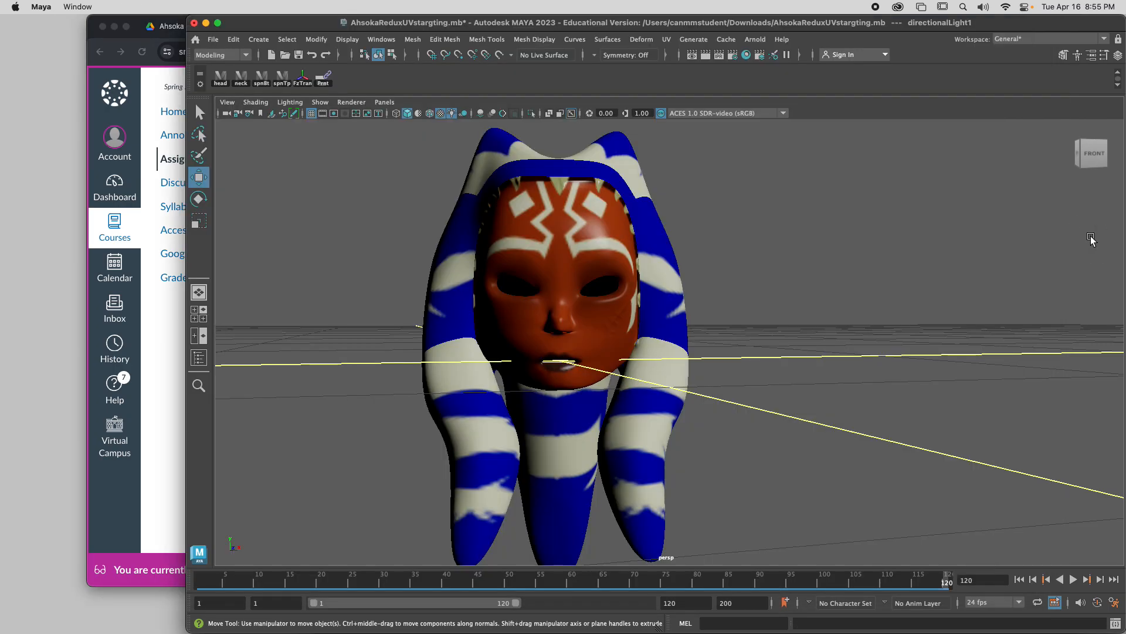
left_click_drag(757, 447, 734, 455)
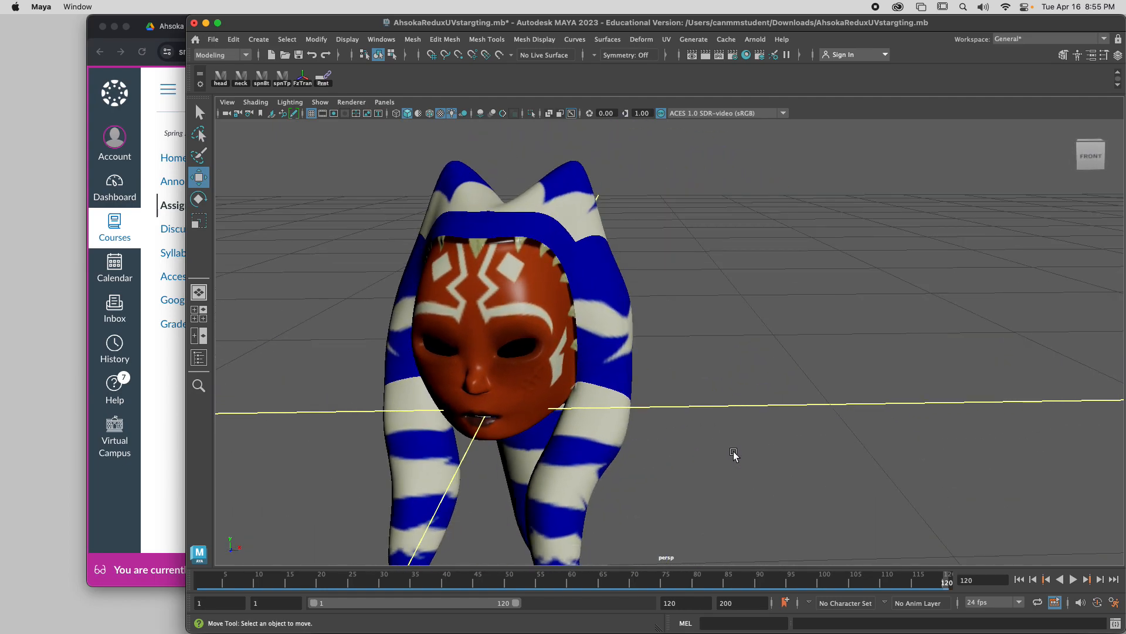
key("super+s")
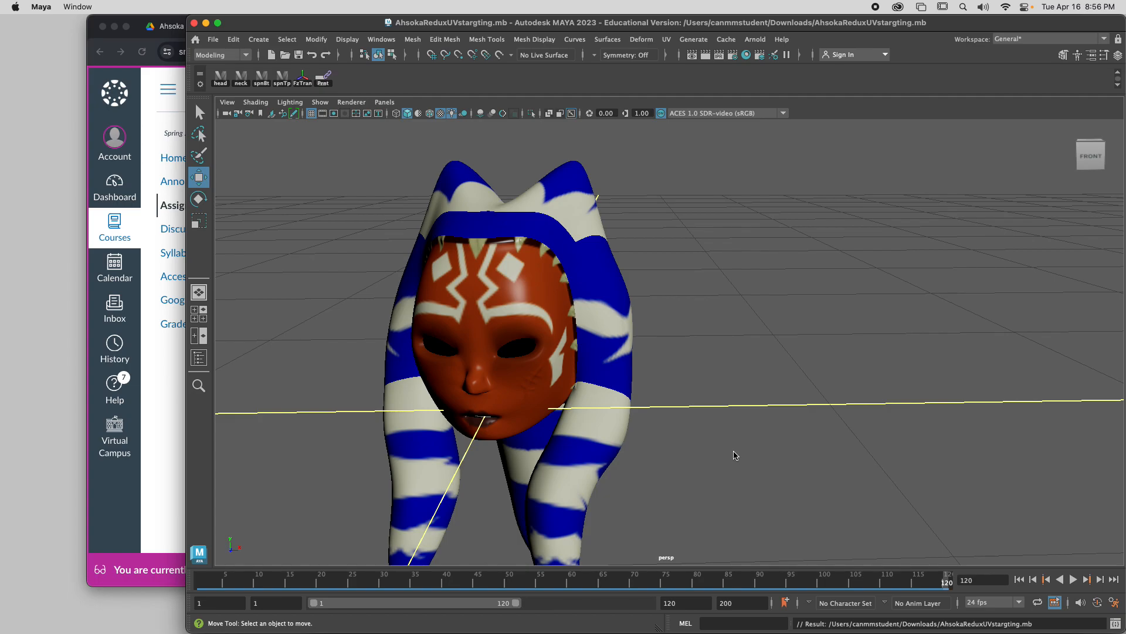
Switch back to Chrome and show the MART 421 Week 10 slide listing the files to turn in.
left_click(148, 126)
left_click(346, 26)
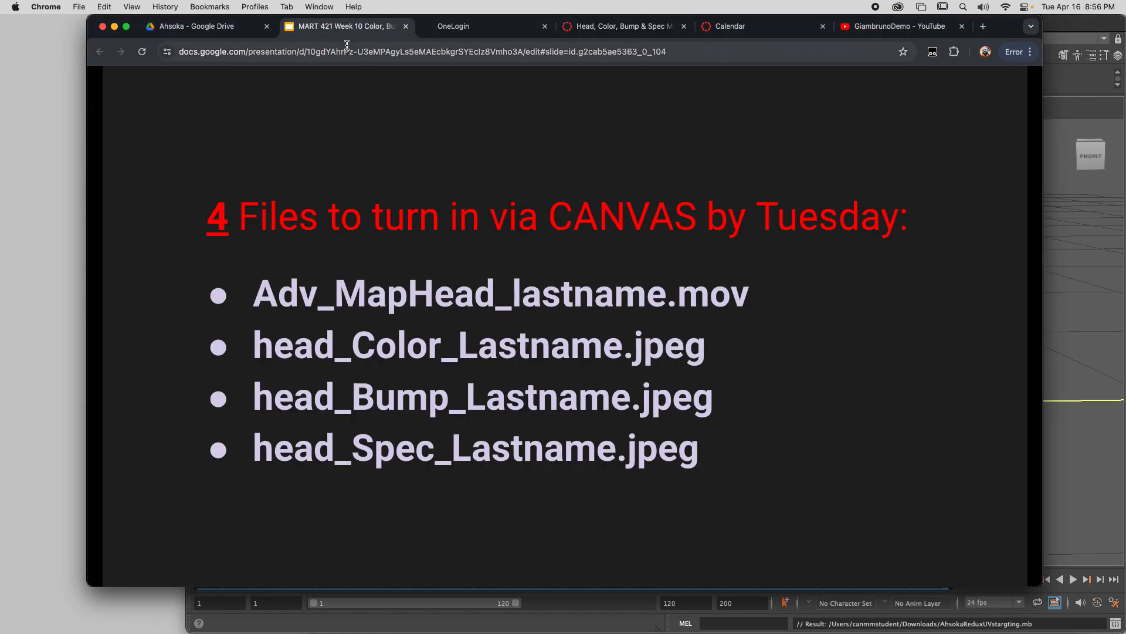